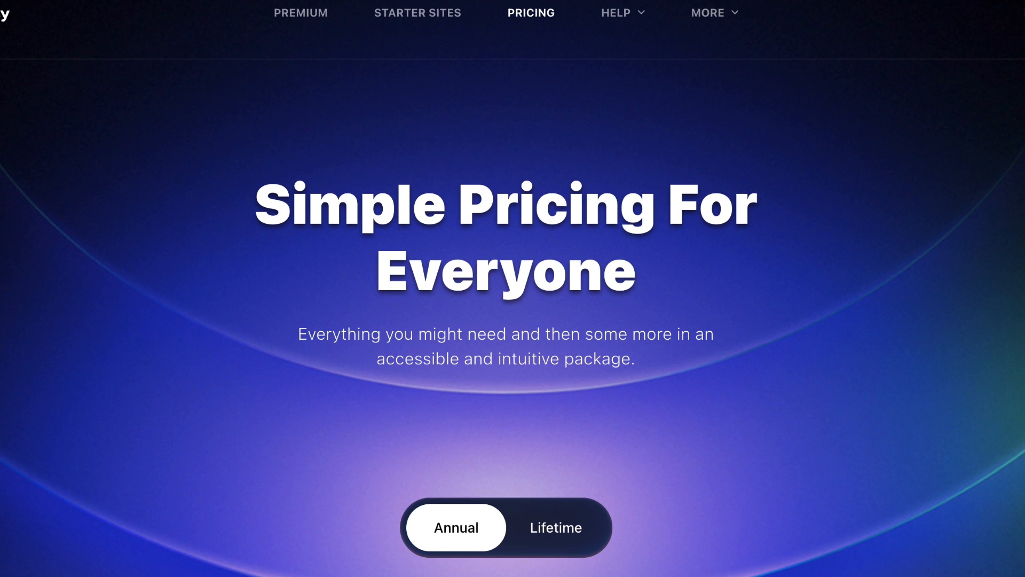
- Compare the annual and lifetime prices of the Personal, Professional and Agency plans on the Blocksy pricing page
scroll(513, 289, down, 6)
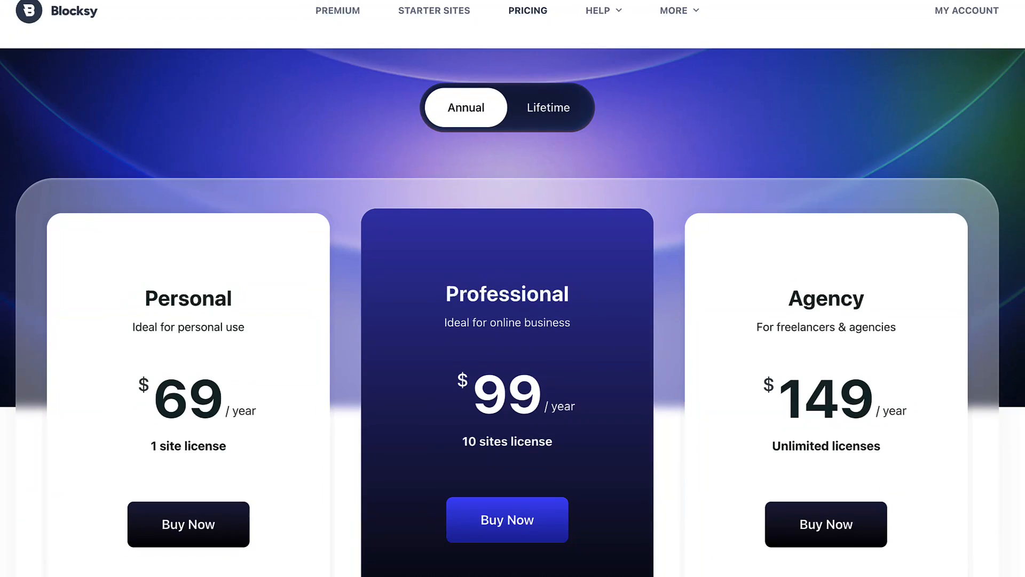
scroll(513, 298, down, 1)
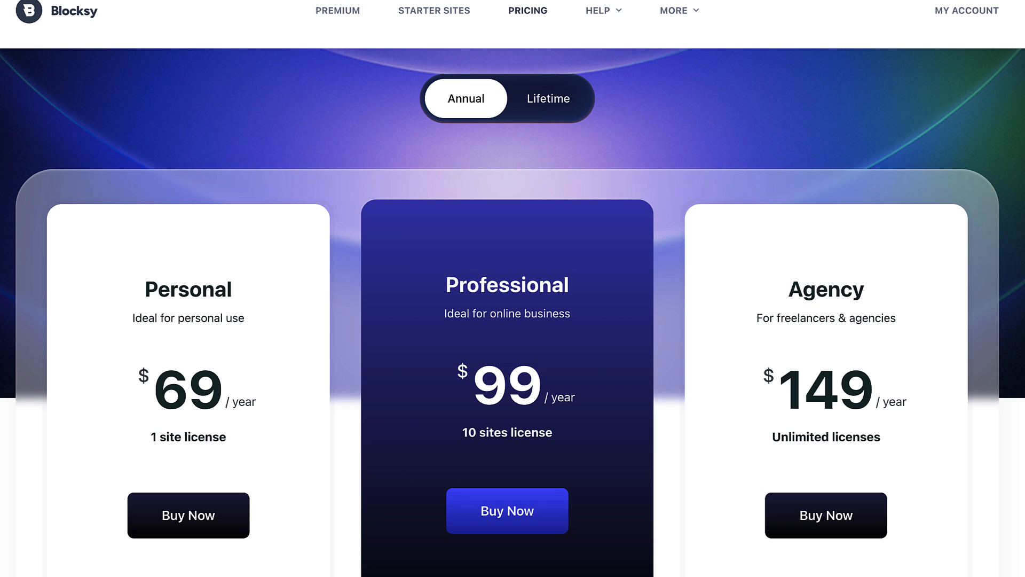
click(547, 111)
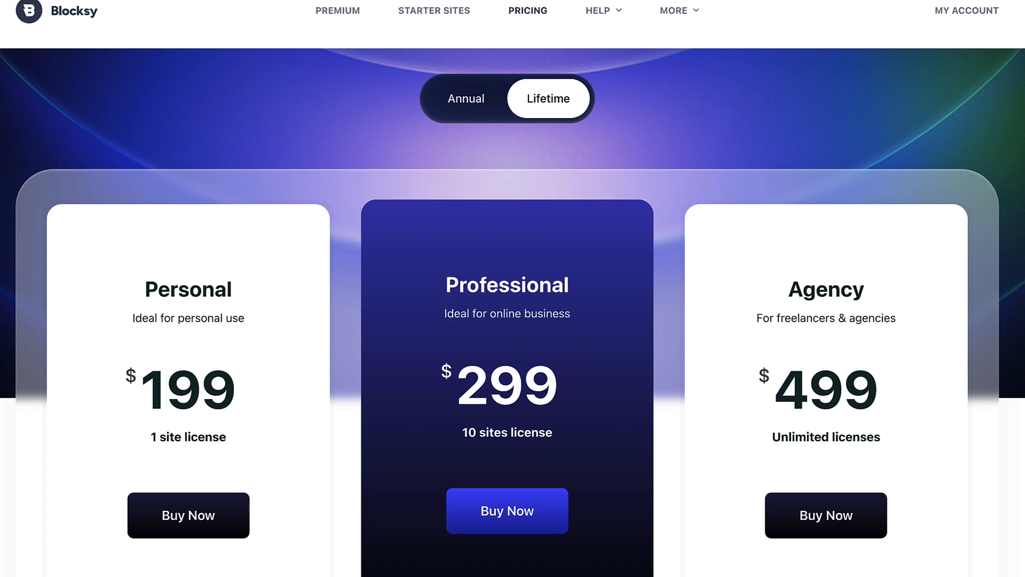
click(460, 111)
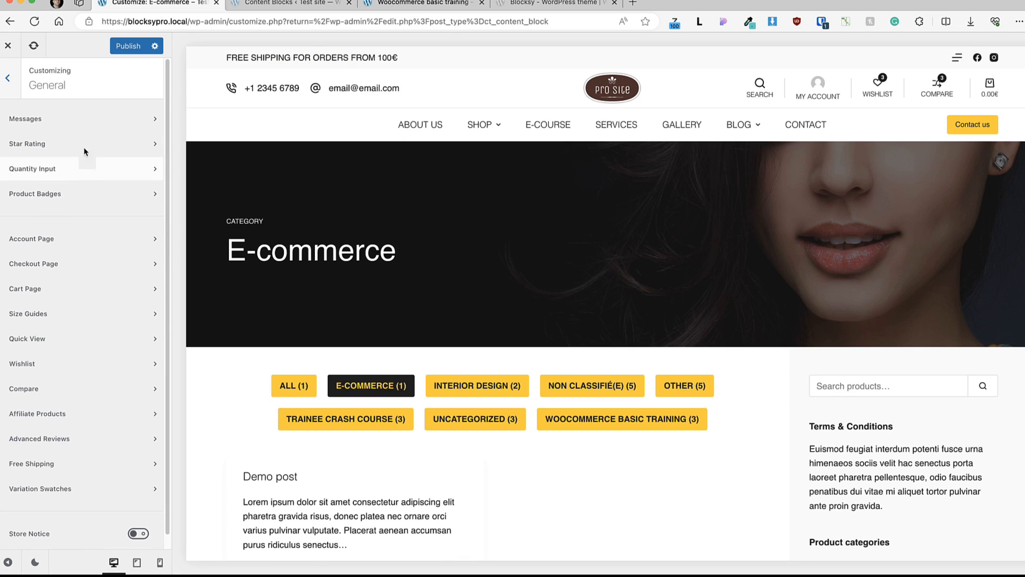
- In the WordPress Customizer's General settings, review the Messages color options and the Star Rating color option
click(63, 113)
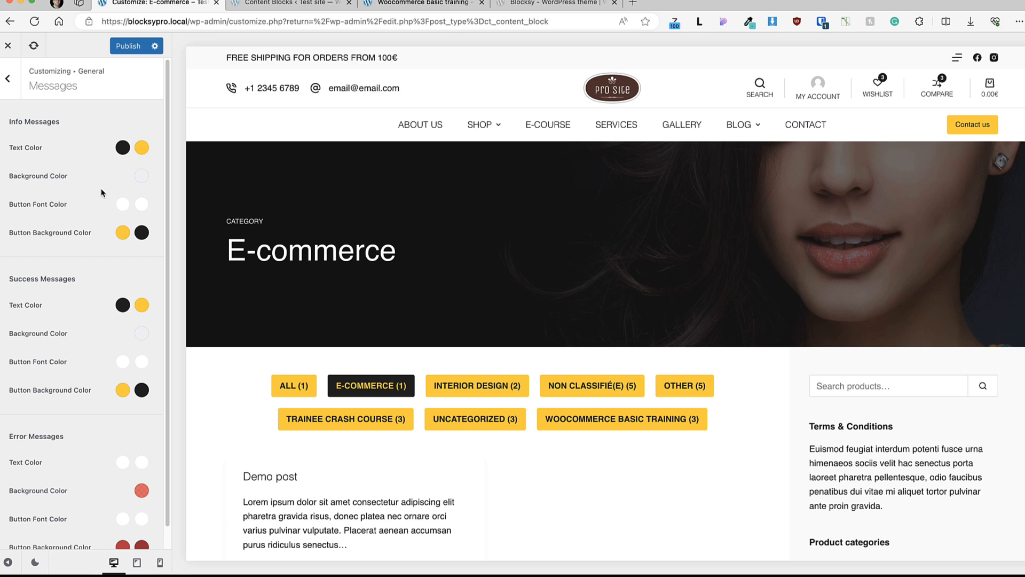
scroll(101, 193, down, 1)
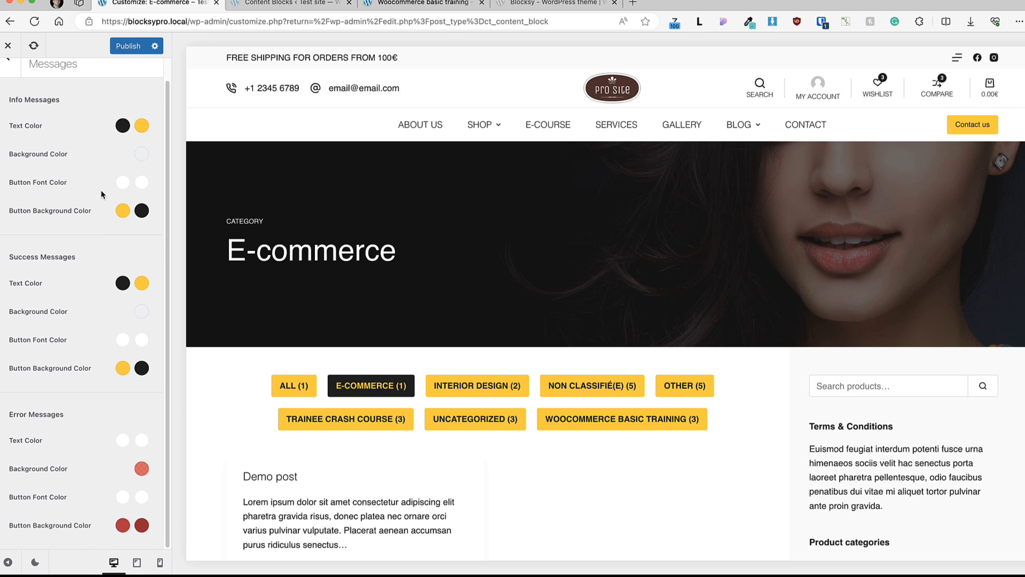
scroll(92, 253, up, 1)
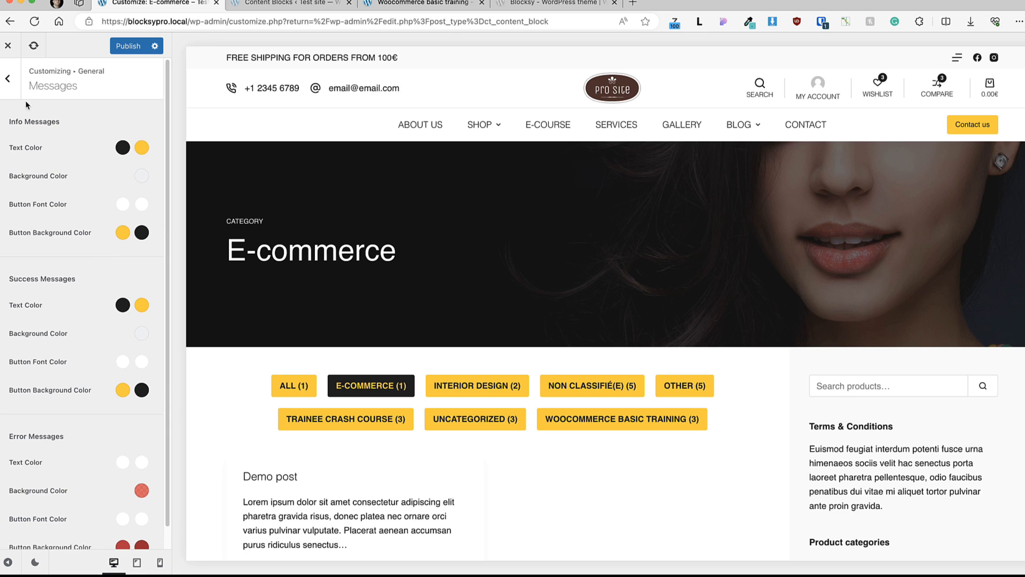
click(7, 78)
click(69, 142)
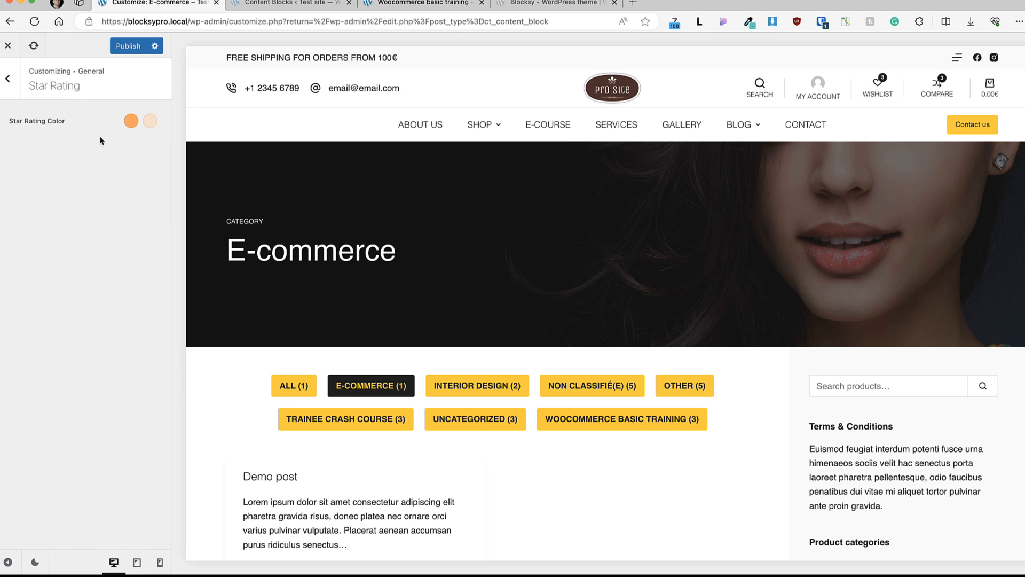
- Open the Quantity Input settings and bring up a Lighting product, the Golden Lamp, in the site preview
click(11, 80)
click(32, 166)
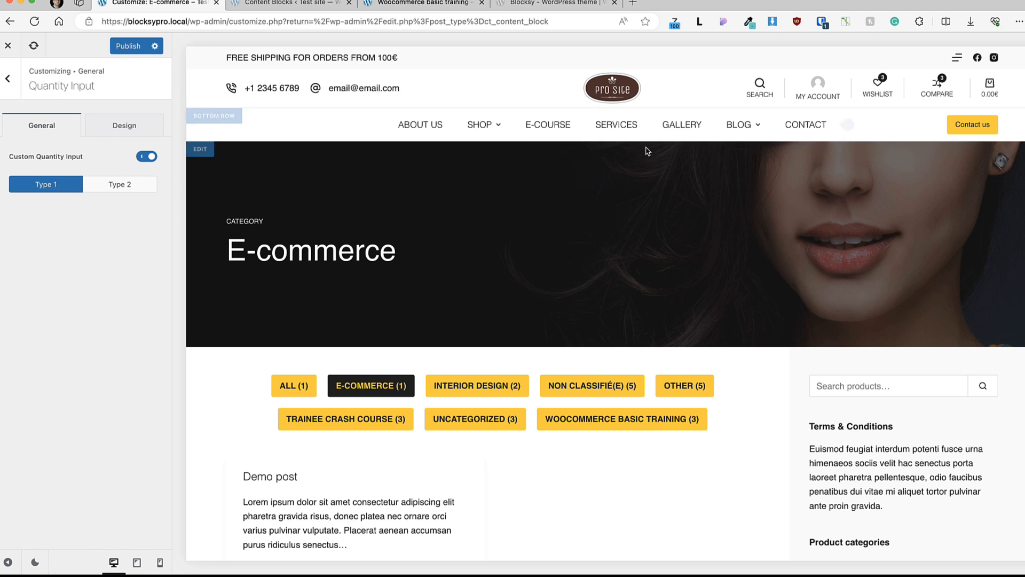
mouse_move(484, 127)
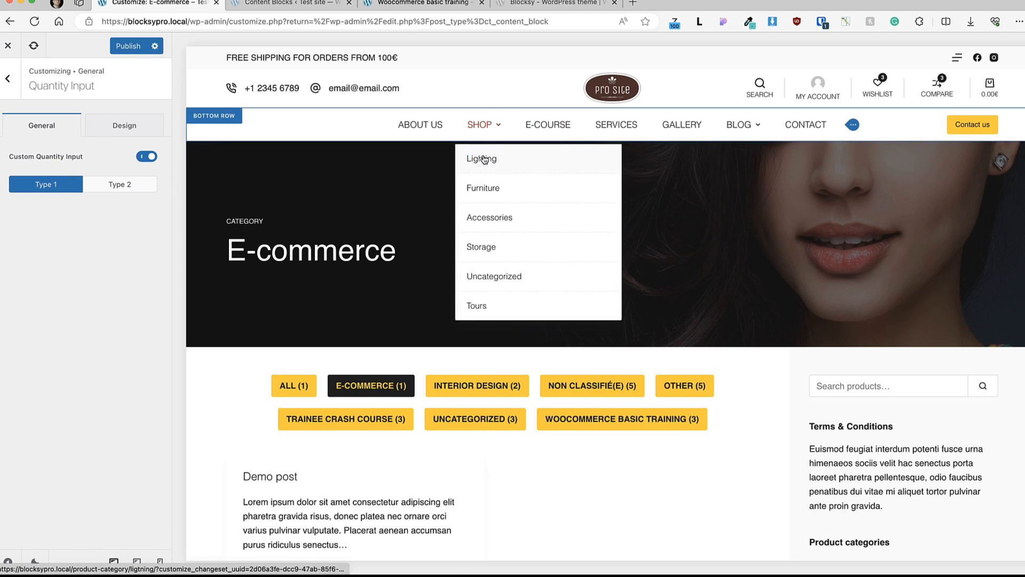
click(484, 159)
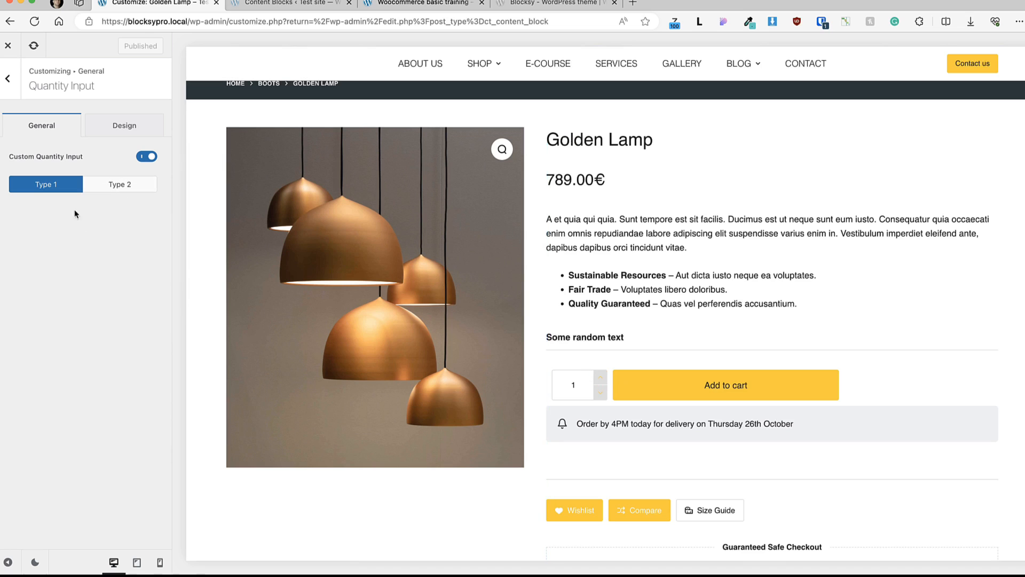
- Try the Type 2 quantity input, look at its color options, and restore Type 1 before returning to the General settings
click(110, 186)
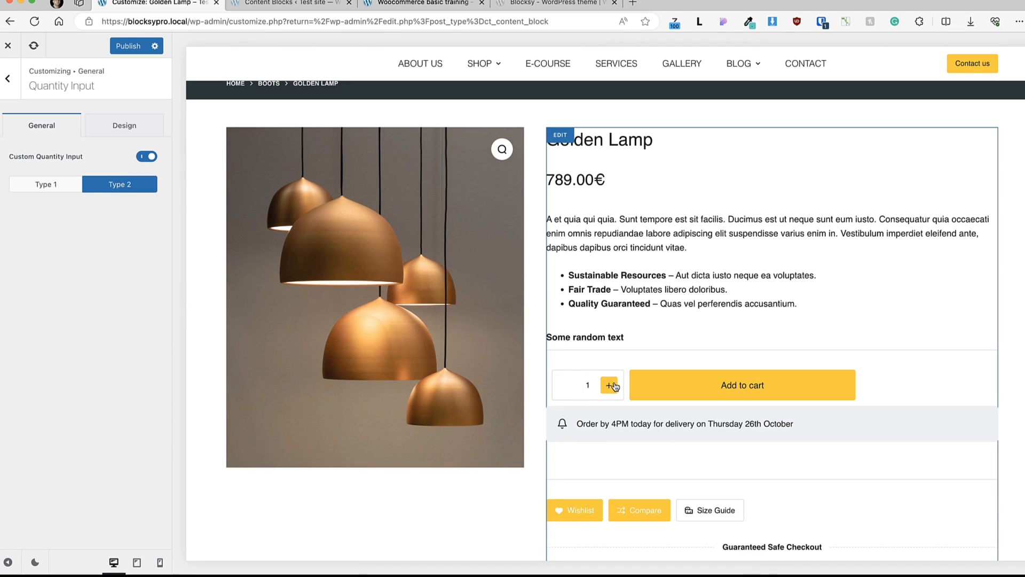
click(123, 125)
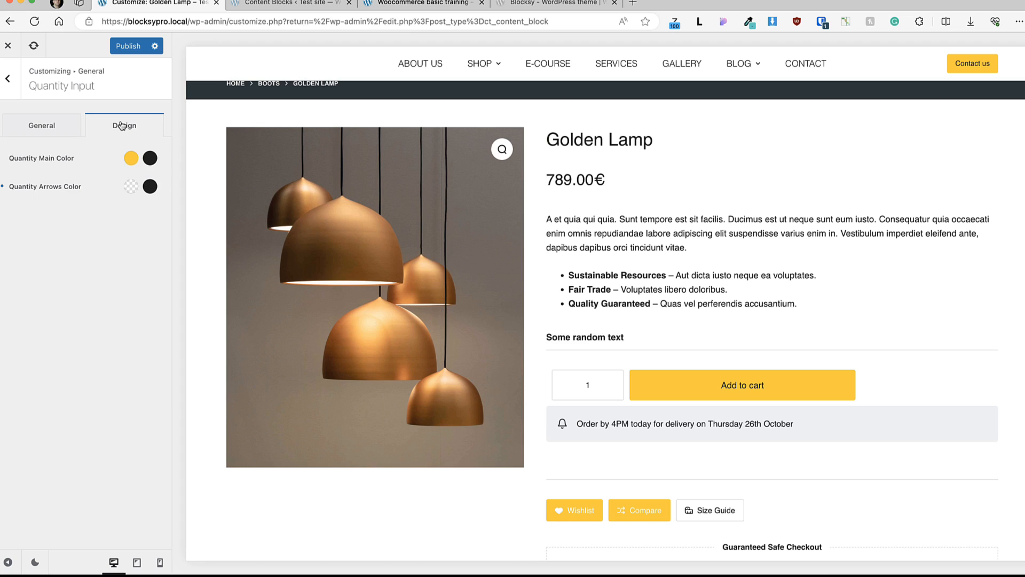
click(56, 137)
click(48, 185)
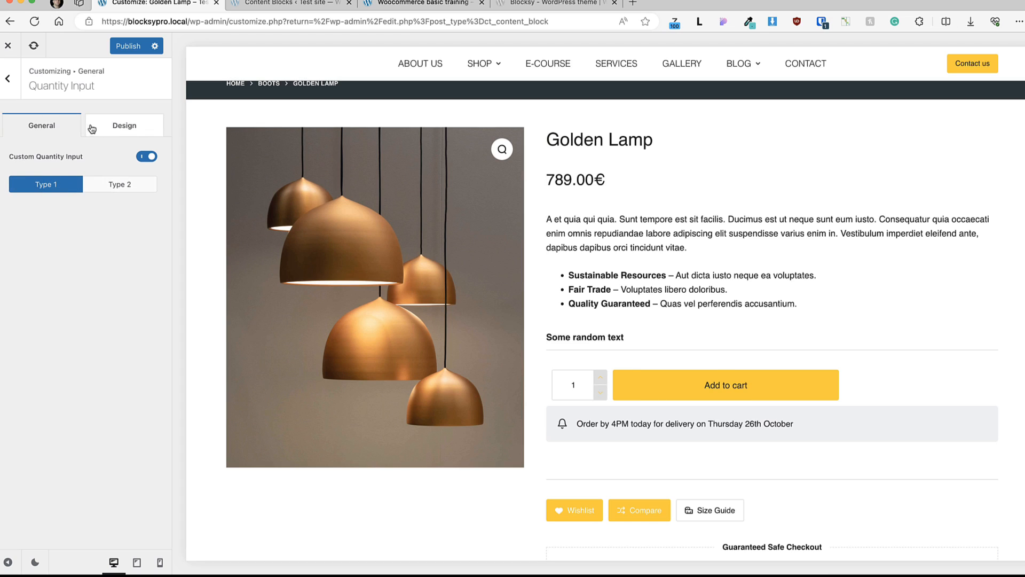
click(116, 127)
click(8, 78)
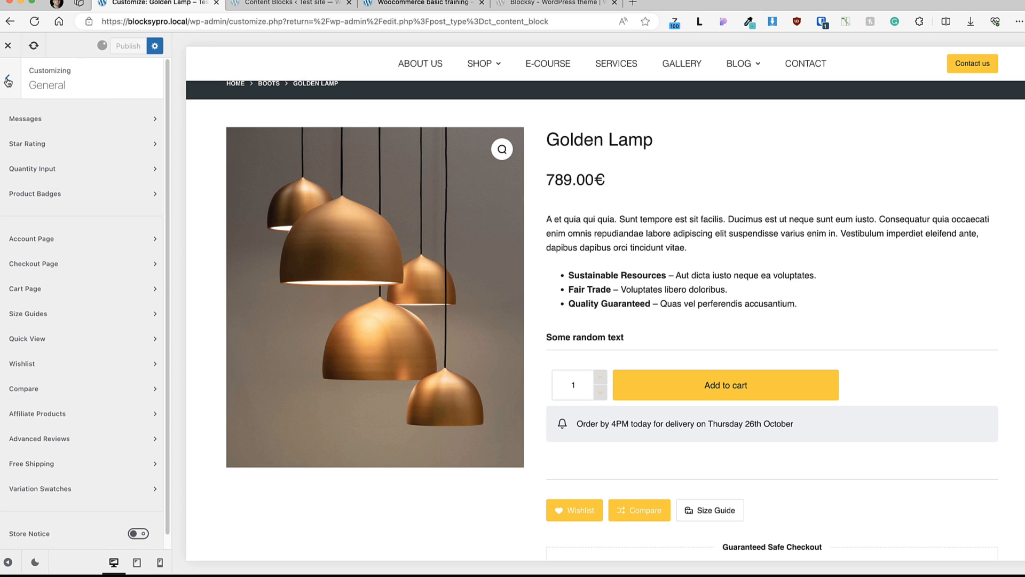
- Open the Product Badges settings and compare the Default and Custom sale badge values with their badge labels
click(45, 195)
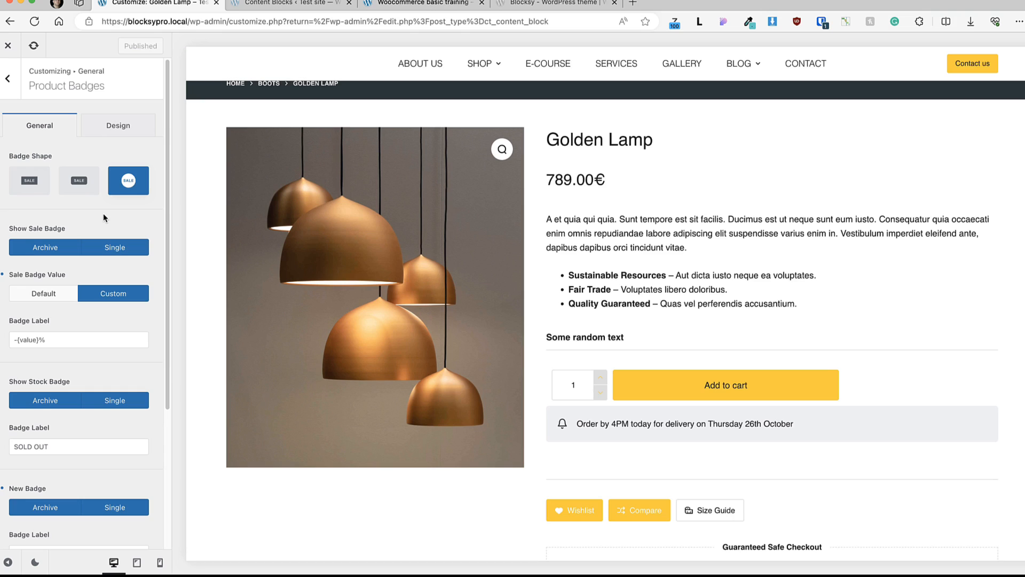
scroll(138, 258, down, 3)
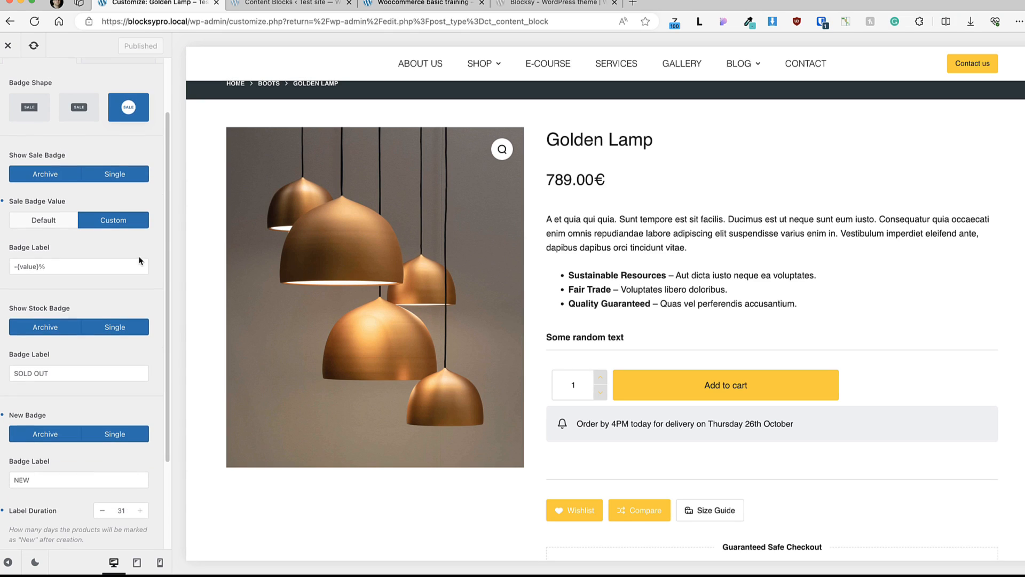
click(50, 223)
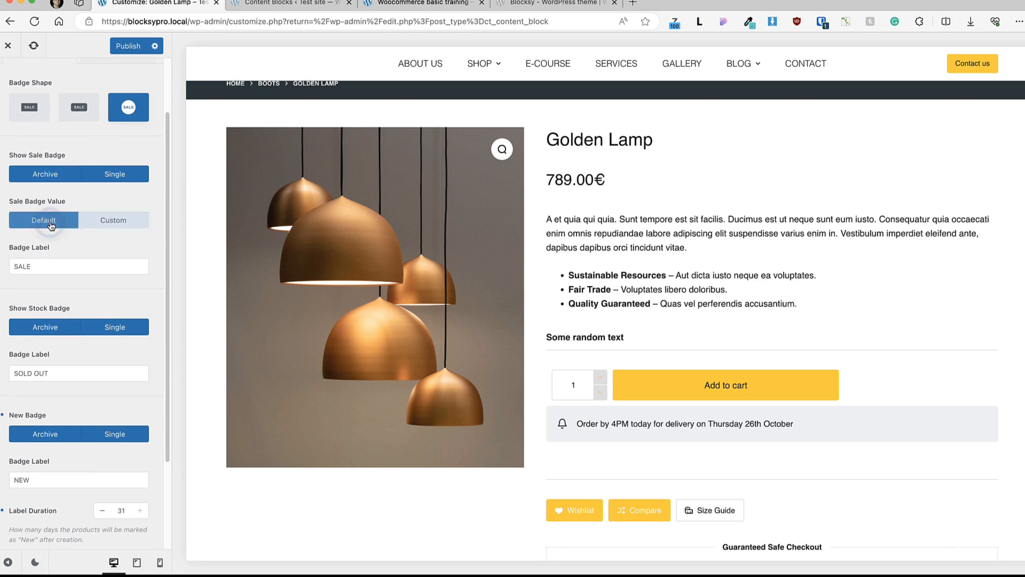
click(27, 266)
double_click(31, 266)
click(115, 218)
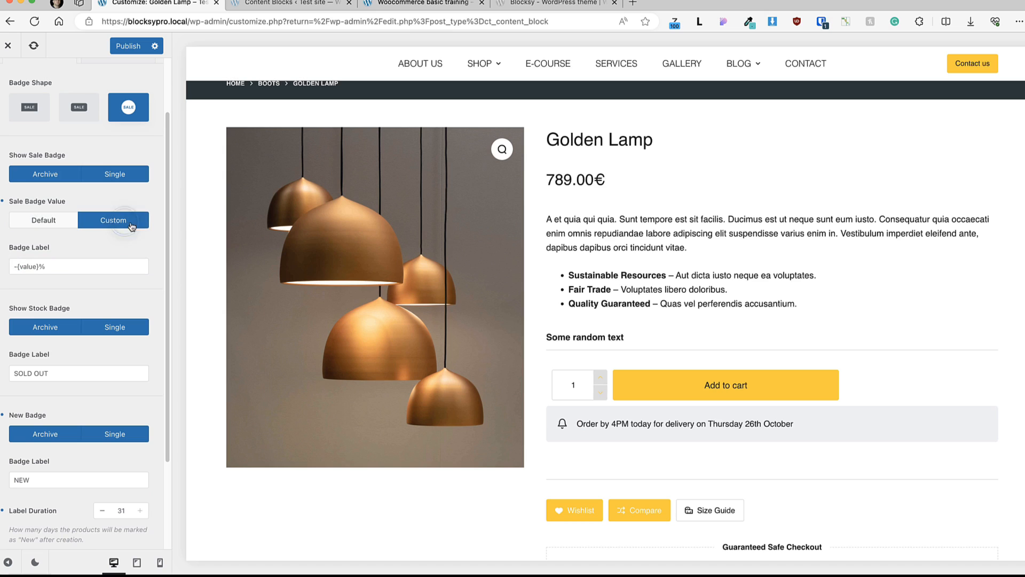
triple_click(47, 266)
scroll(54, 252, down, 1)
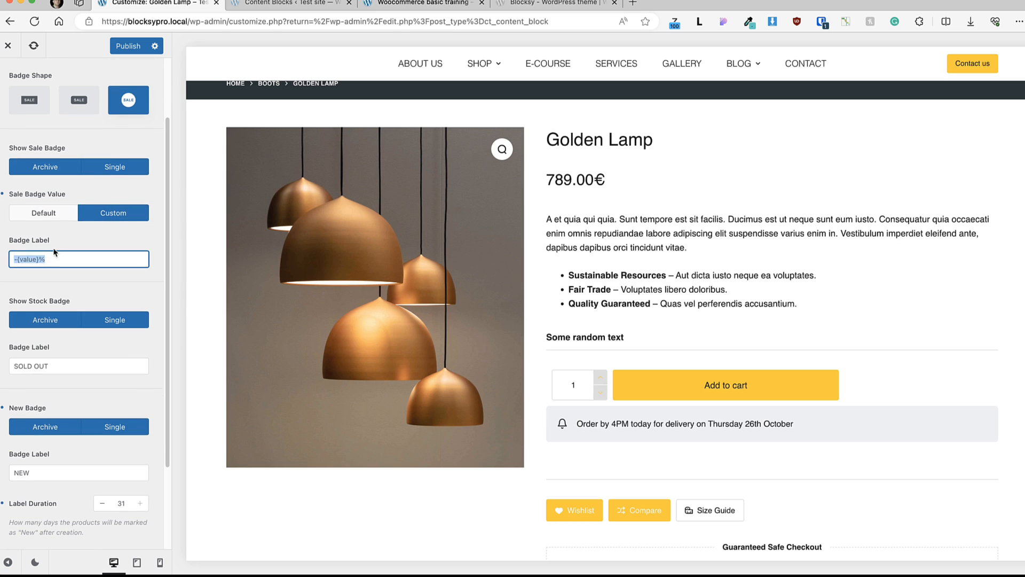
- Show the Shop page in the preview and examine the badges on the product cards
click(41, 288)
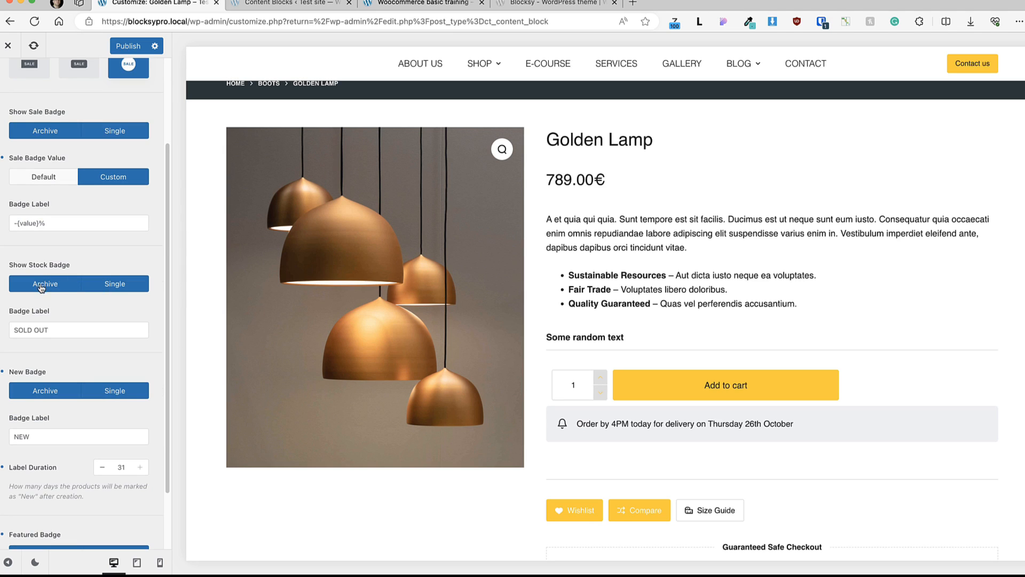
scroll(67, 294, down, 3)
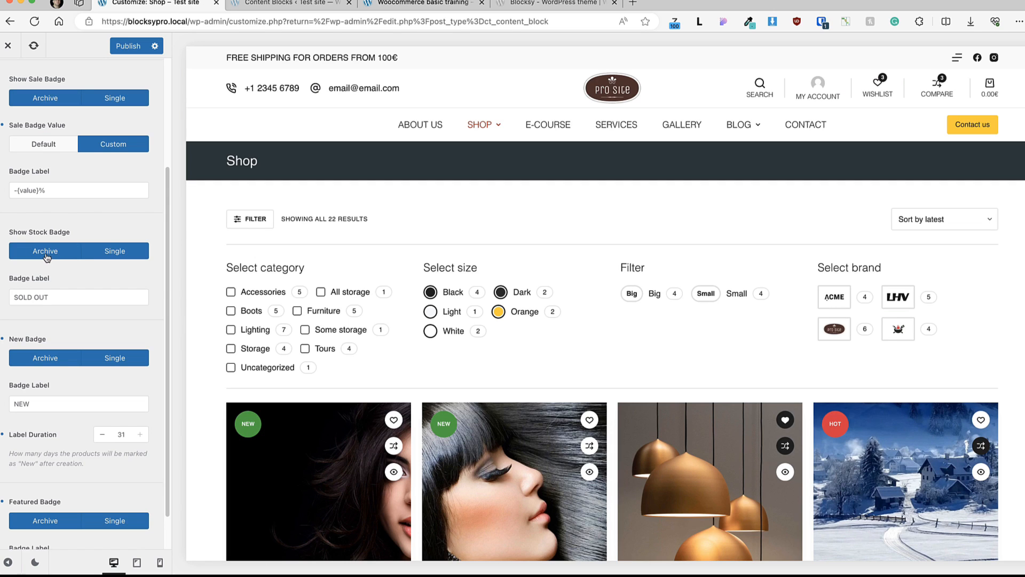
scroll(435, 261, down, 8)
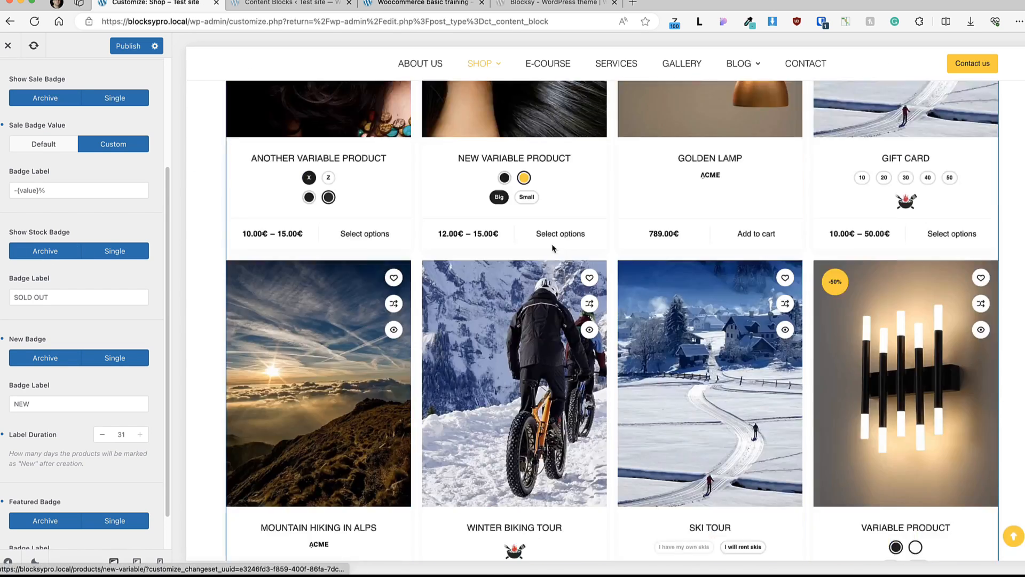
scroll(435, 262, up, 10)
- Examine the stock badge label and the New and Featured badge settings in Product Badges
click(55, 298)
drag(56, 298, 7, 299)
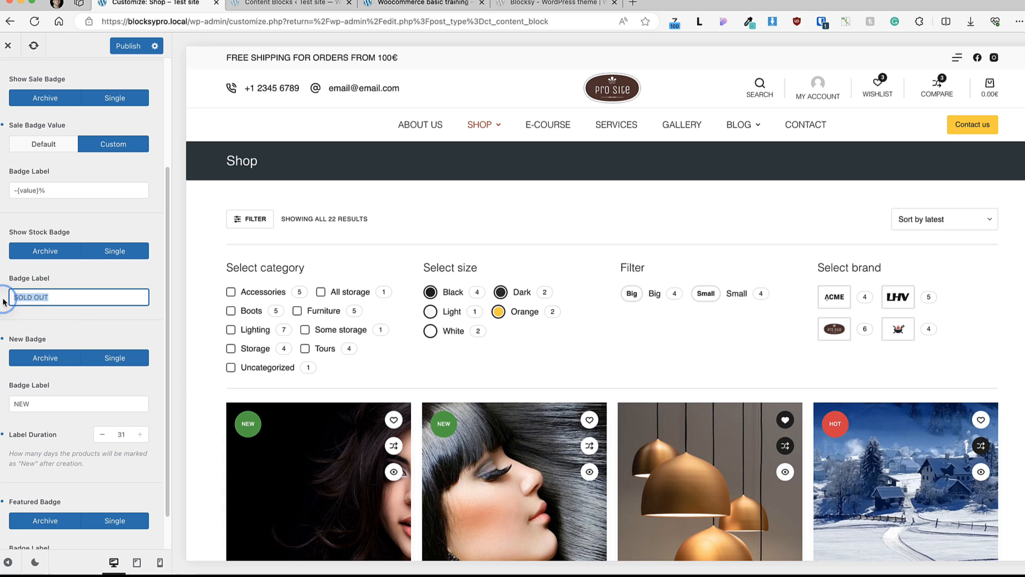
click(96, 325)
scroll(132, 330, down, 1)
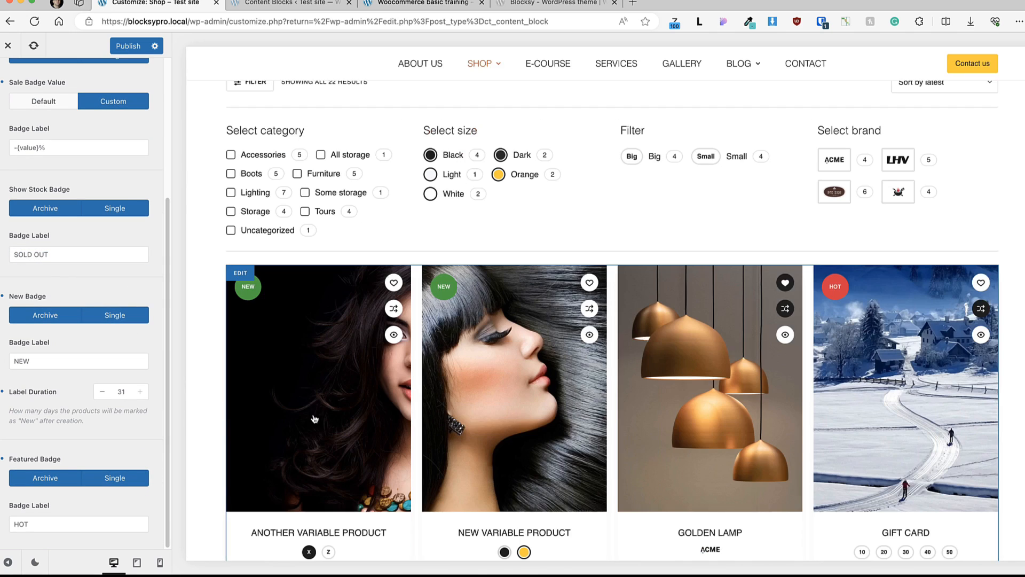
scroll(279, 384, down, 3)
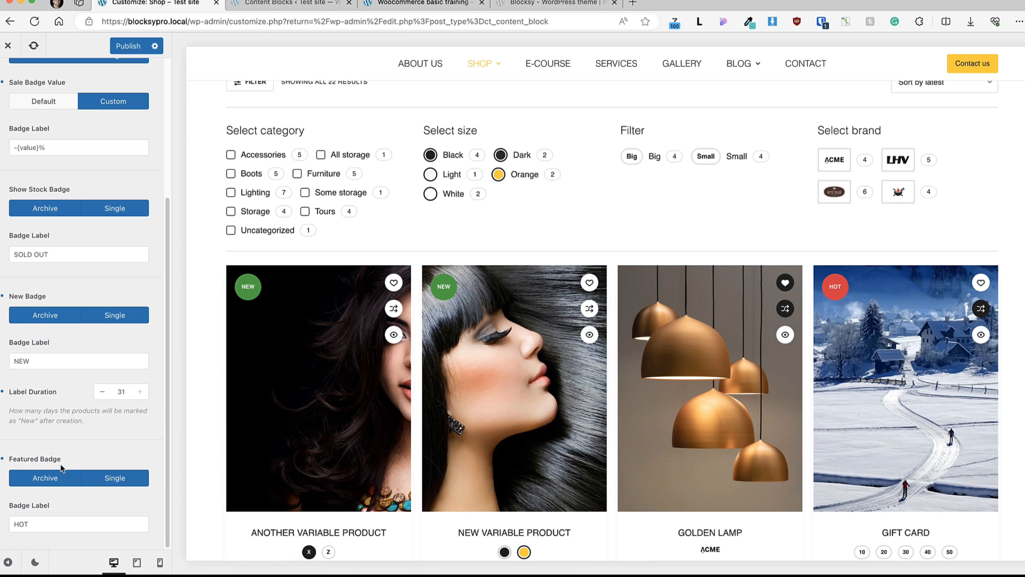
- Switch to the WooCommerce product list and mark "Another variable product" as featured
click(86, 524)
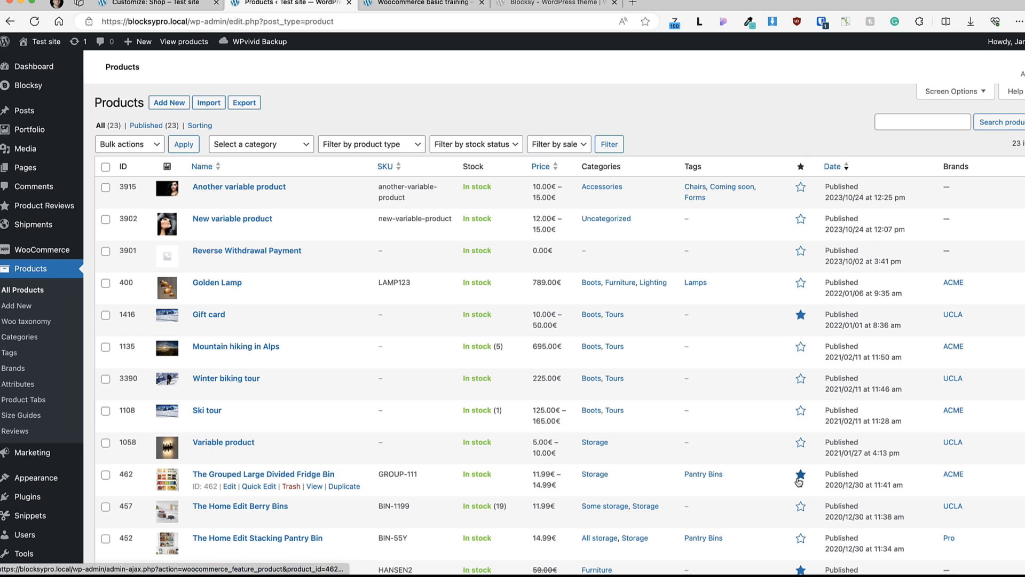
click(801, 188)
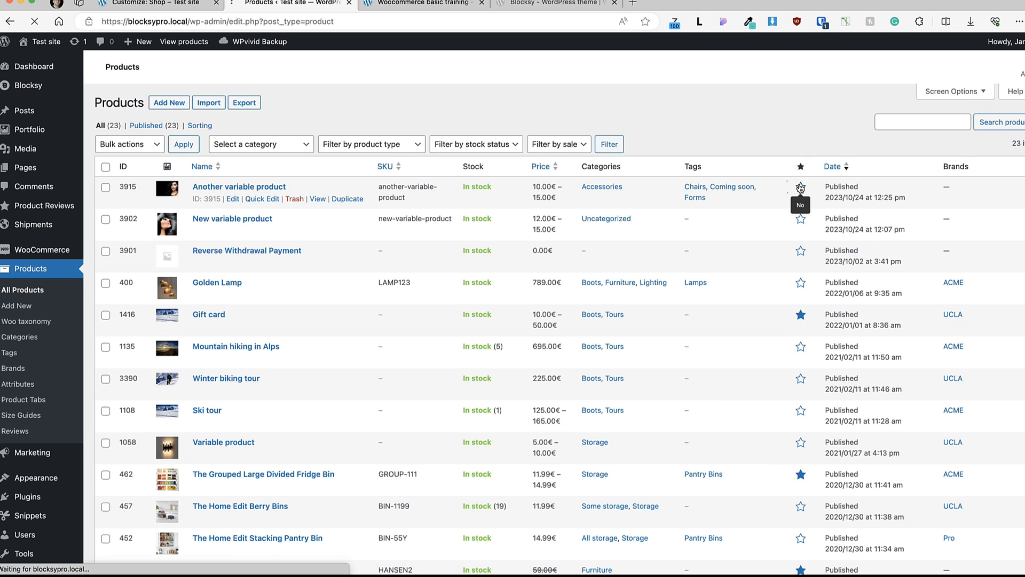
- Check the featured badge of "Another variable product" on the live Shop page and find its label in the Customizer
click(434, 4)
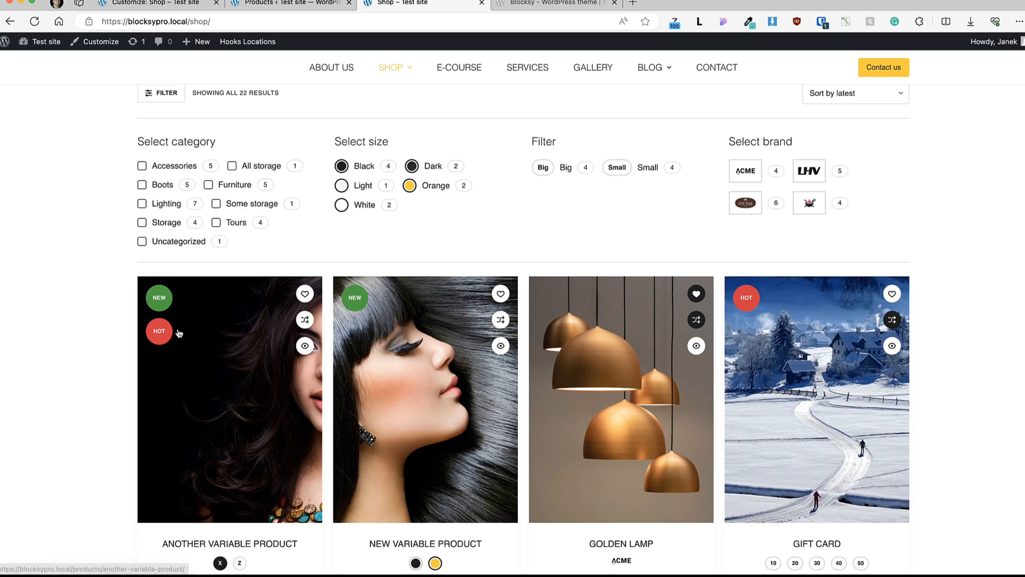
click(160, 5)
double_click(48, 524)
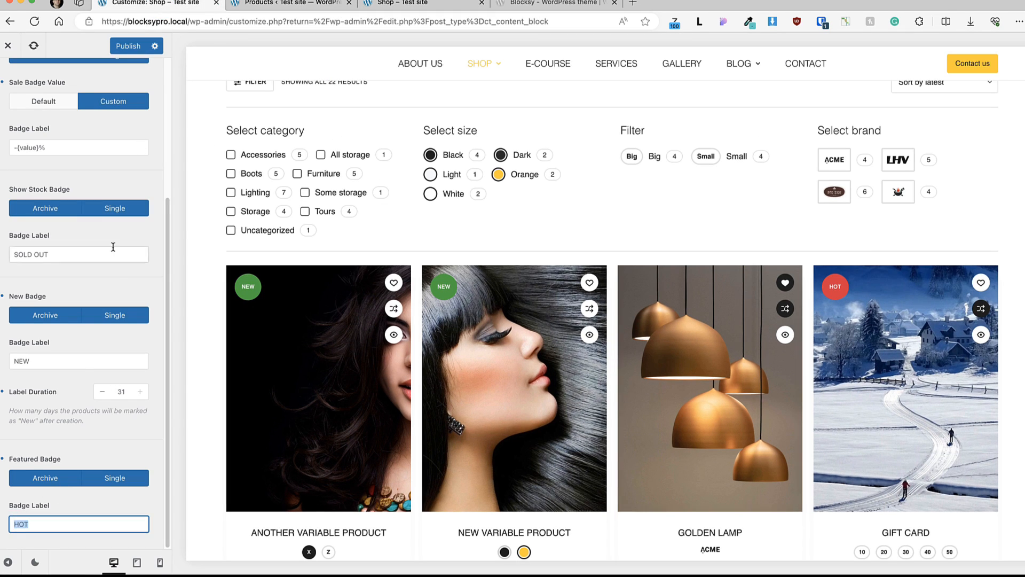
- Open "Another variable product" in the preview and review the design colors of the product badges
click(293, 360)
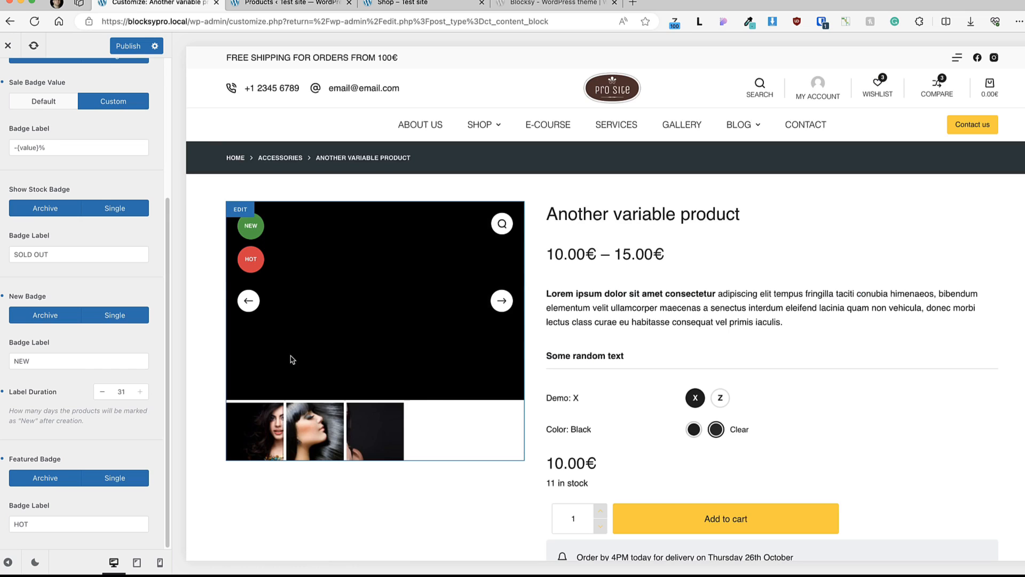
scroll(77, 254, up, 4)
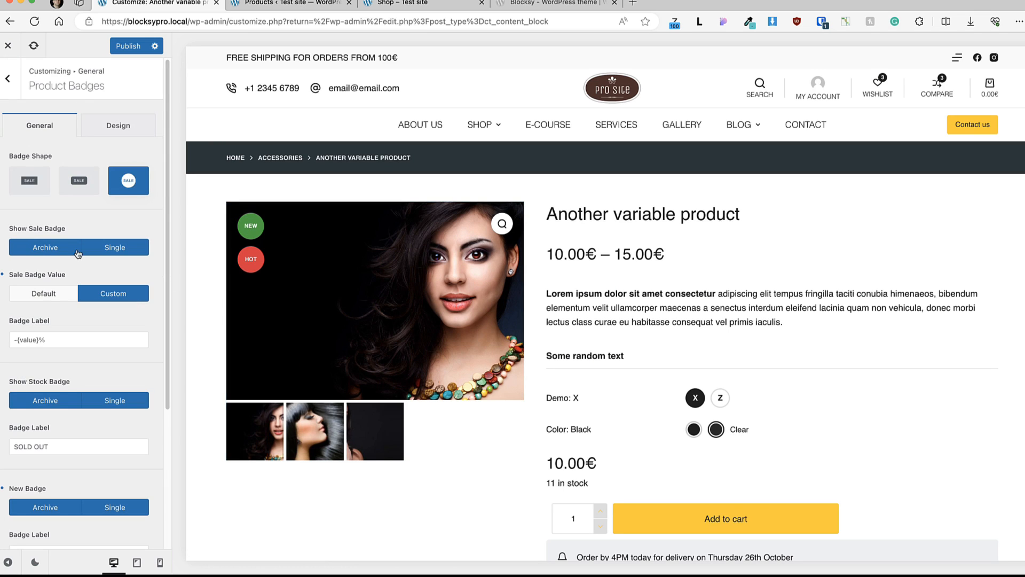
click(120, 125)
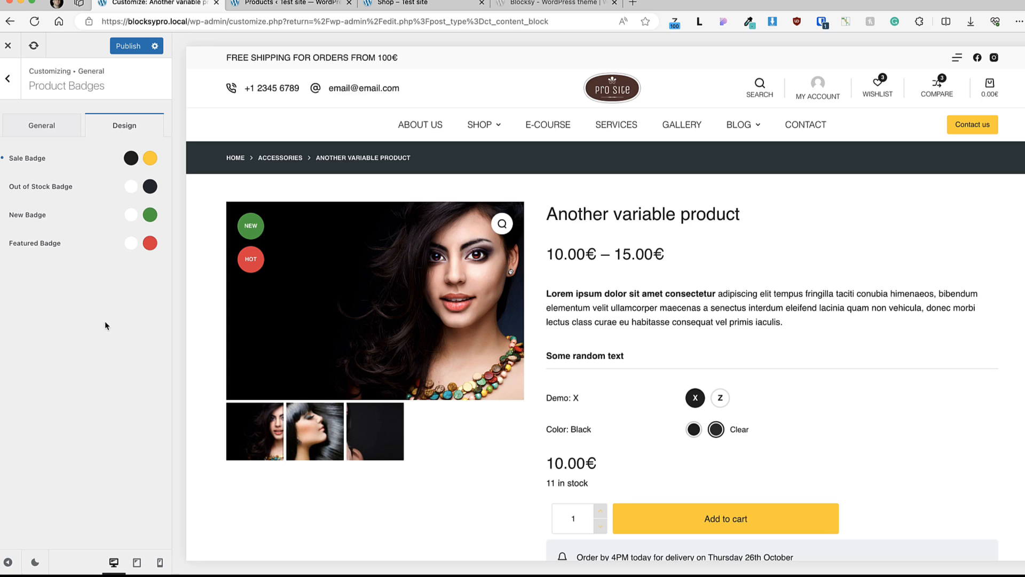
- Leave the Product Badges settings and open the Account Page settings
click(8, 78)
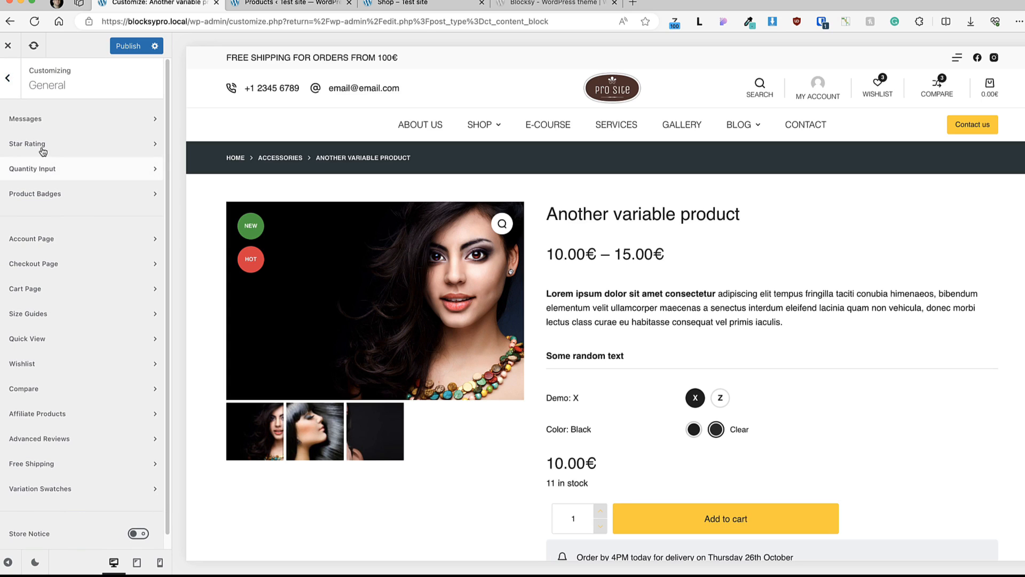
click(53, 239)
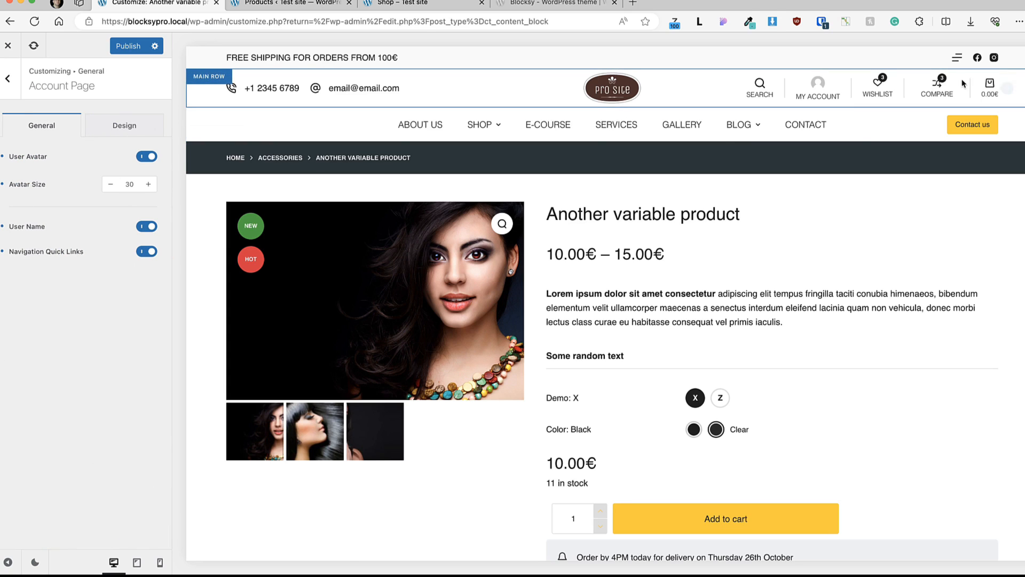
- Open the My account page in the preview and review the Account Page design options, including the navigation shadow
mouse_move(819, 84)
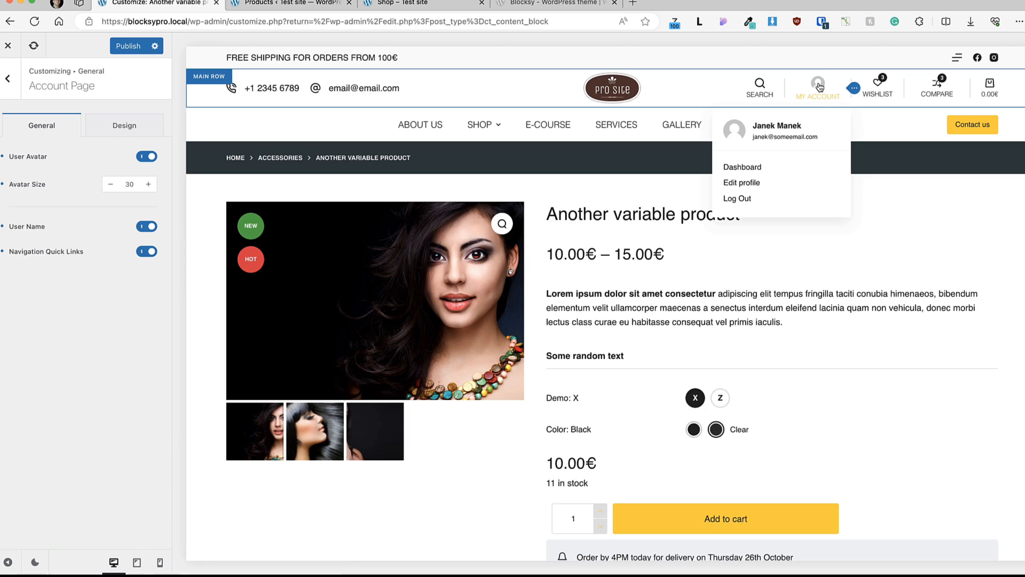
click(819, 86)
scroll(323, 321, down, 3)
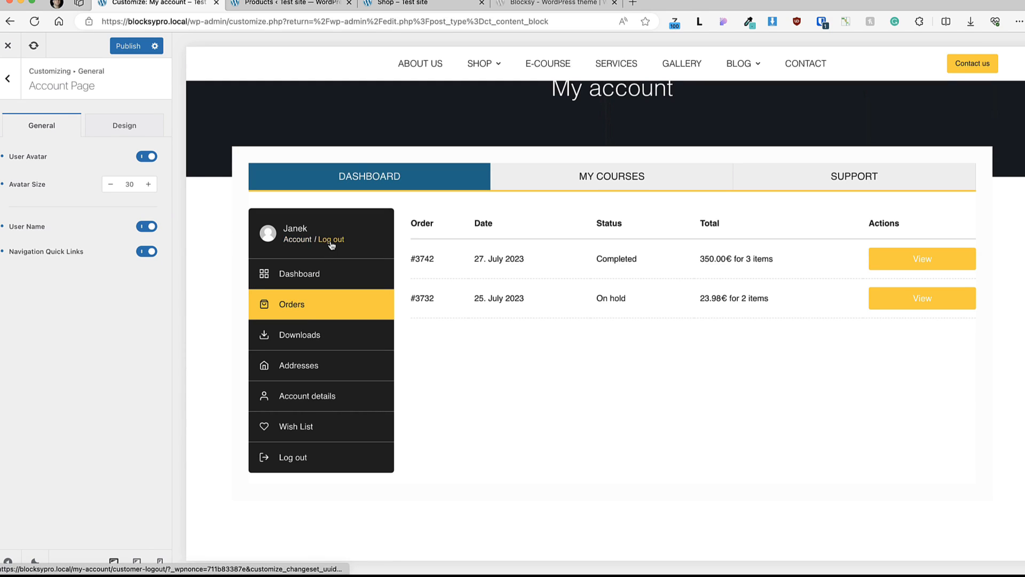
click(122, 132)
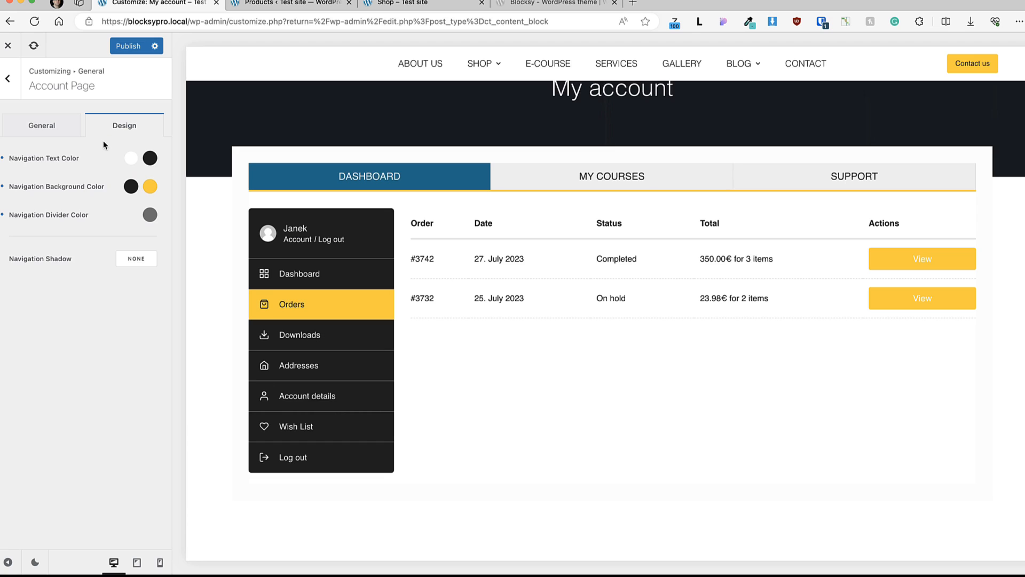
click(136, 258)
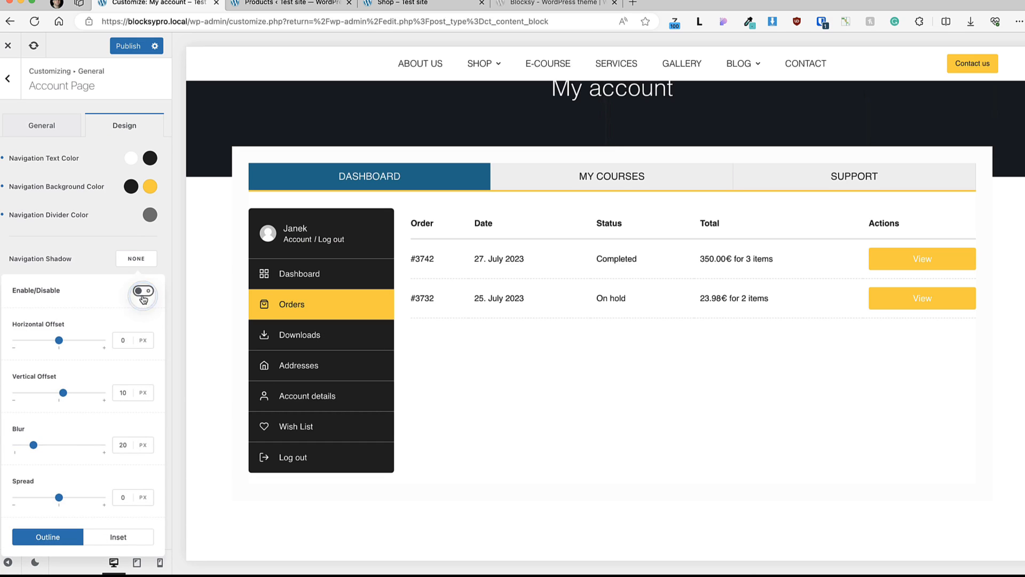
click(138, 259)
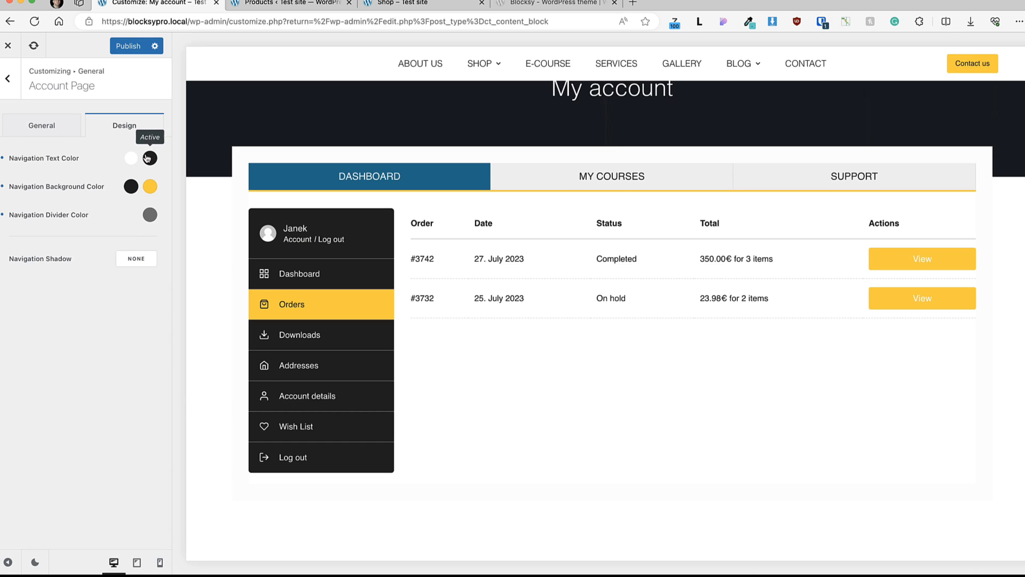
- Try palette Color 2 as the account navigation background color, then restore the dark first palette color
click(131, 187)
click(35, 399)
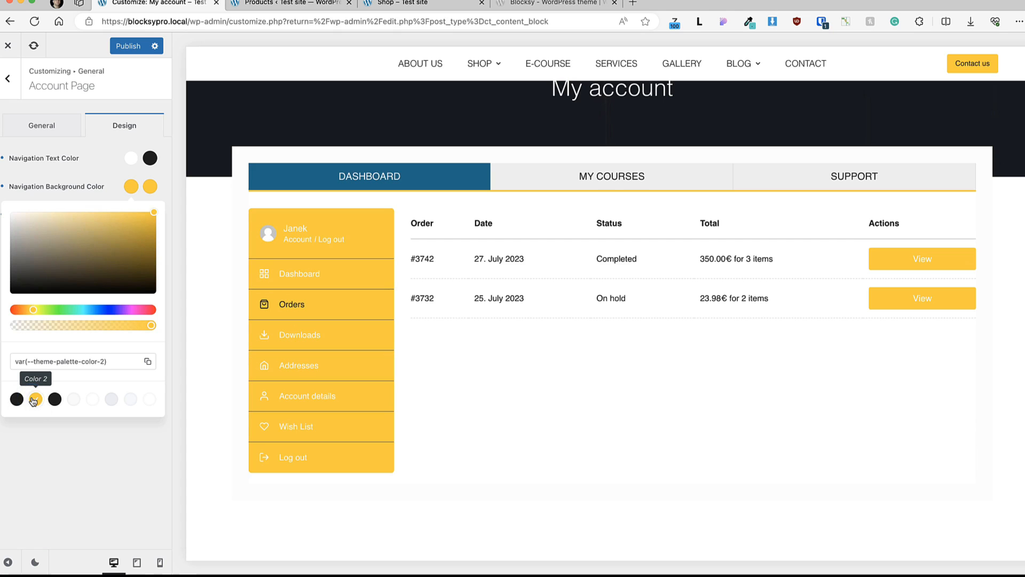
click(16, 401)
click(49, 465)
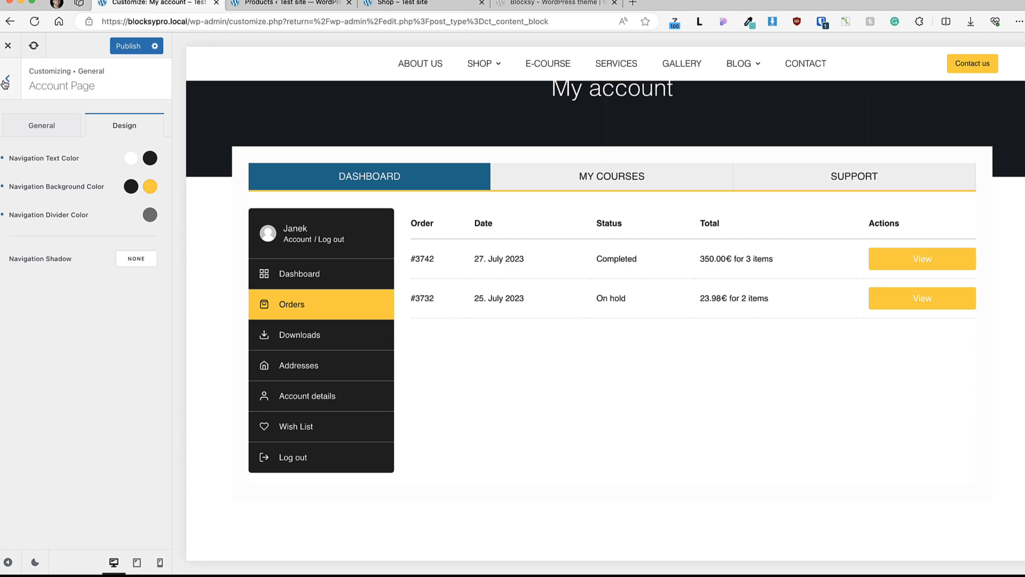
- Open the Checkout Page settings and review the company name field choices, policy pages, and privacy and terms texts
click(7, 81)
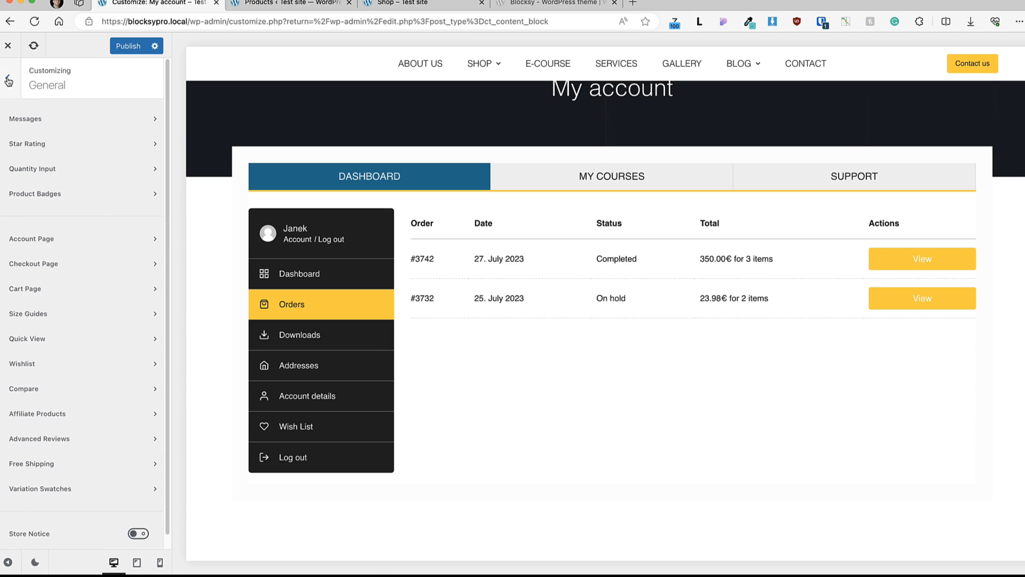
click(41, 265)
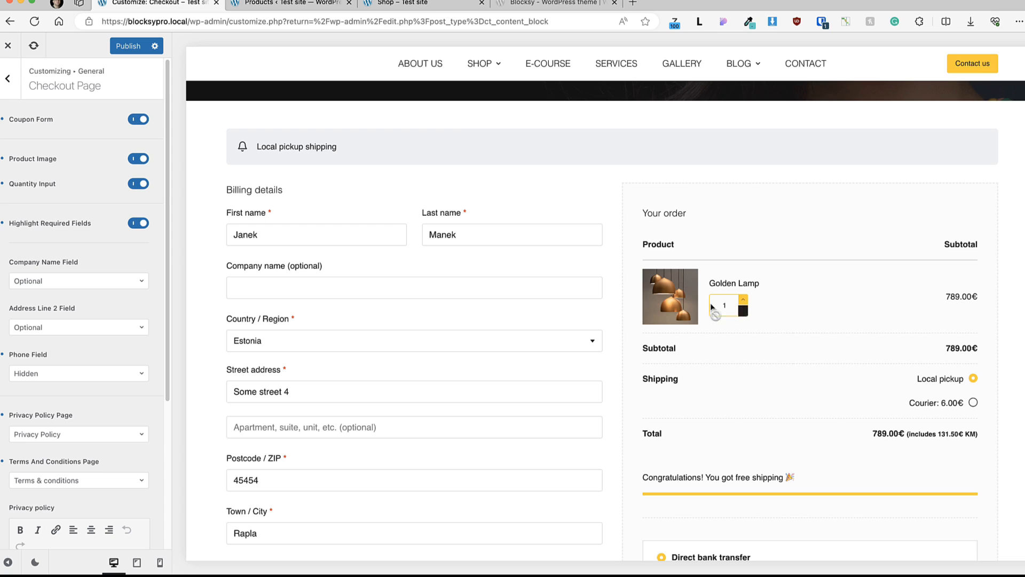
scroll(120, 268, down, 2)
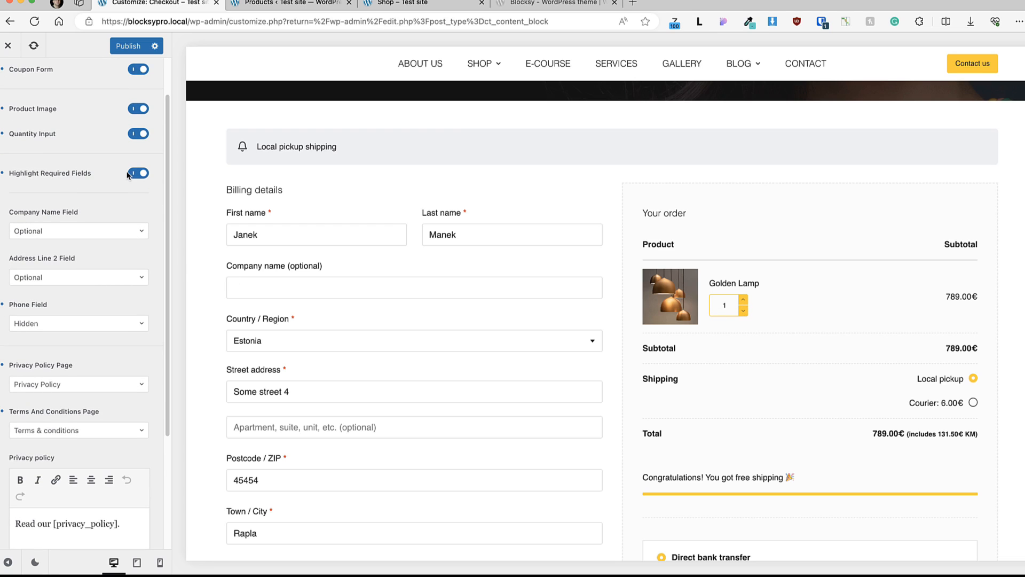
click(249, 295)
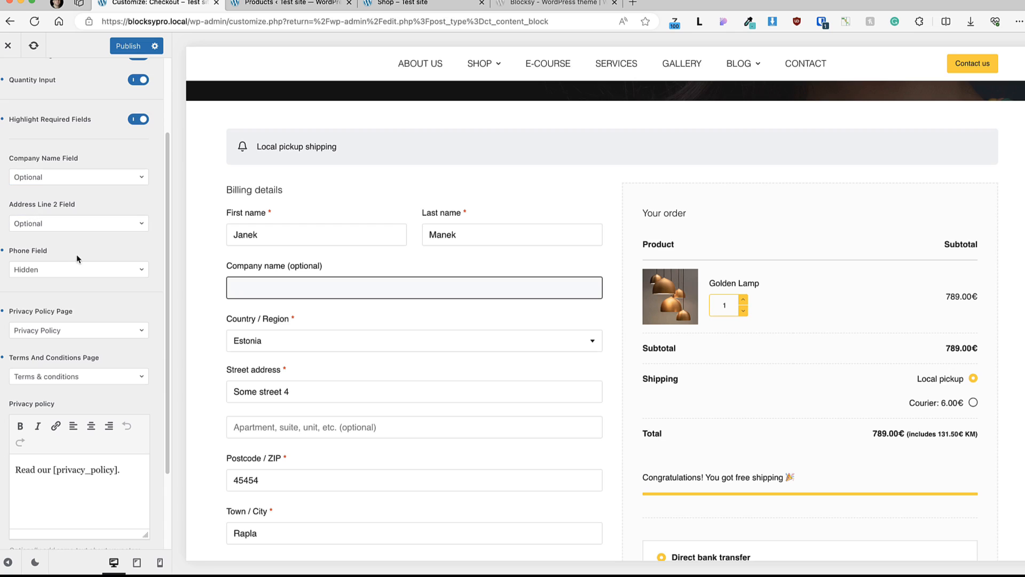
click(65, 177)
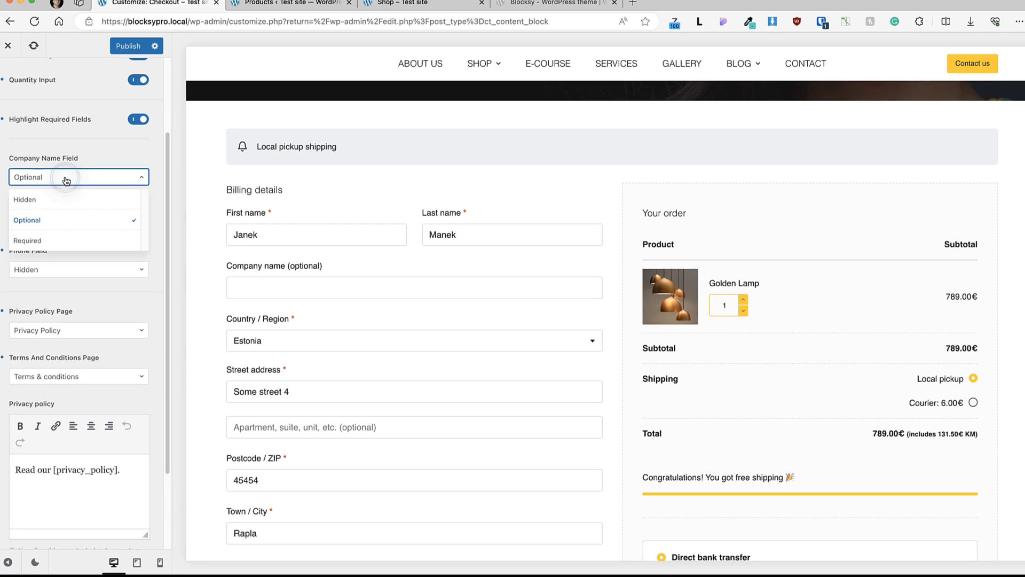
click(111, 155)
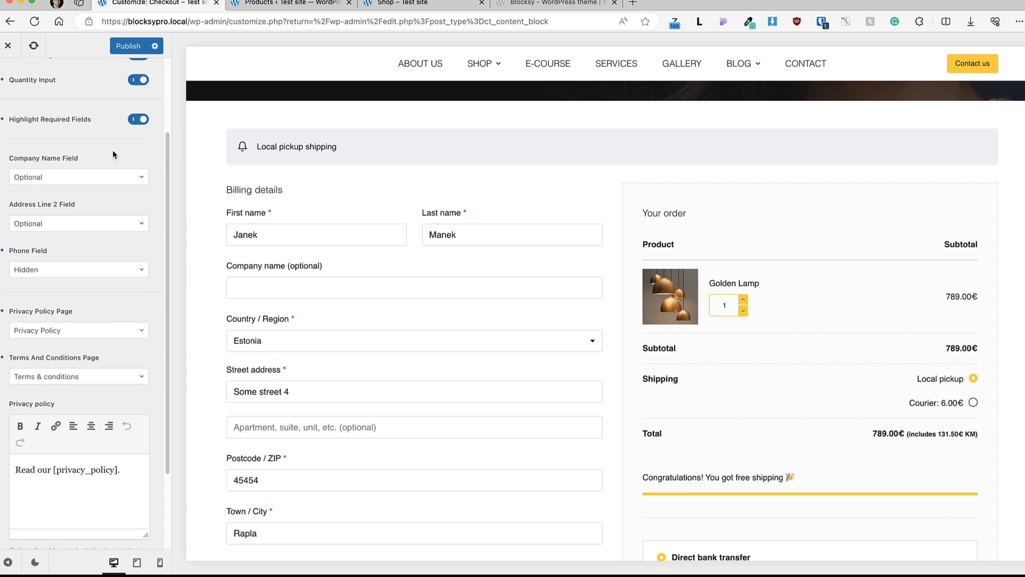
scroll(84, 281, down, 2)
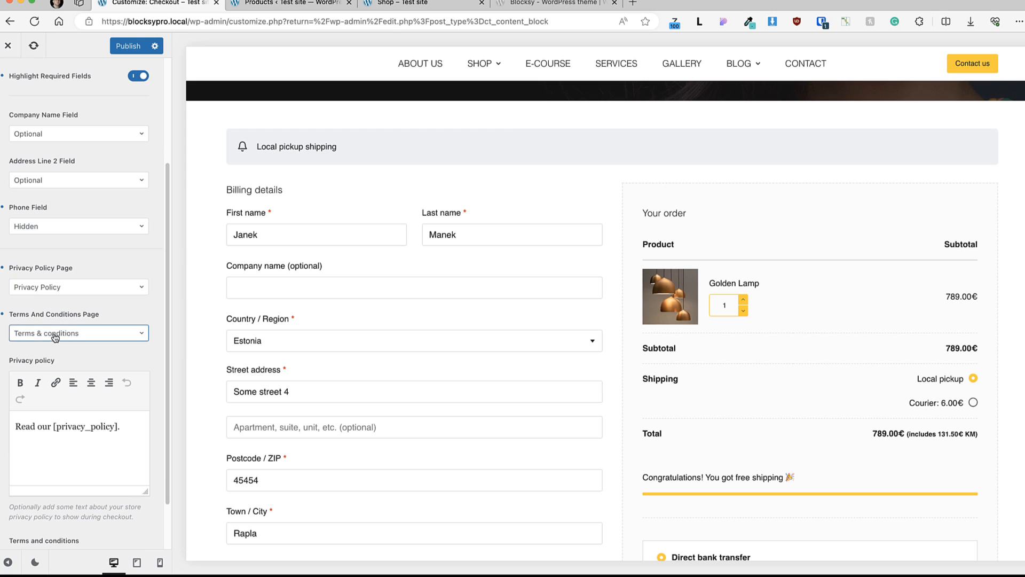
scroll(54, 338, down, 1)
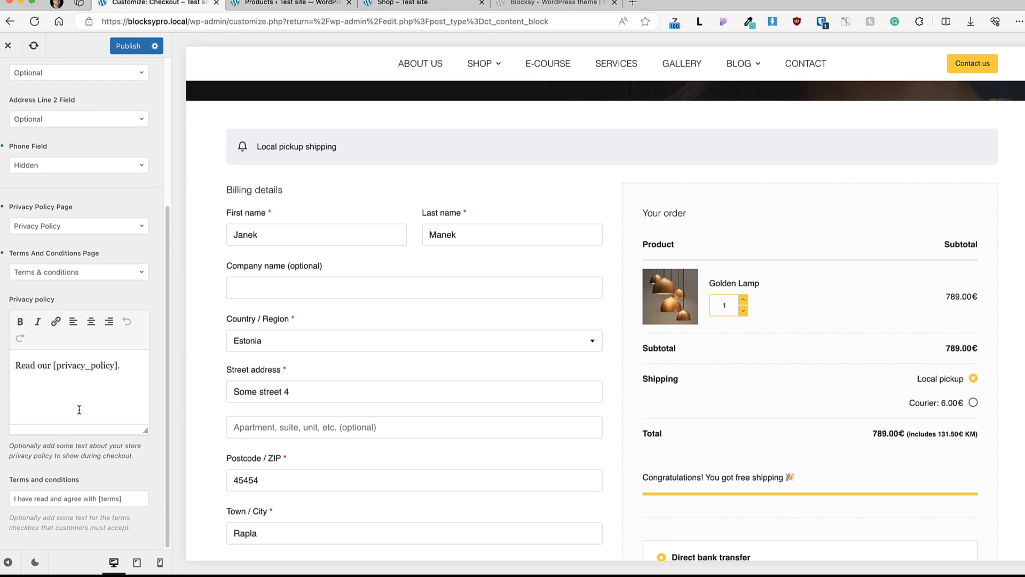
scroll(79, 409, up, 3)
- Open the Cart Page settings, reduce the Golden Lamp quantity to 1 in the preview cart, and return to the General settings
click(8, 78)
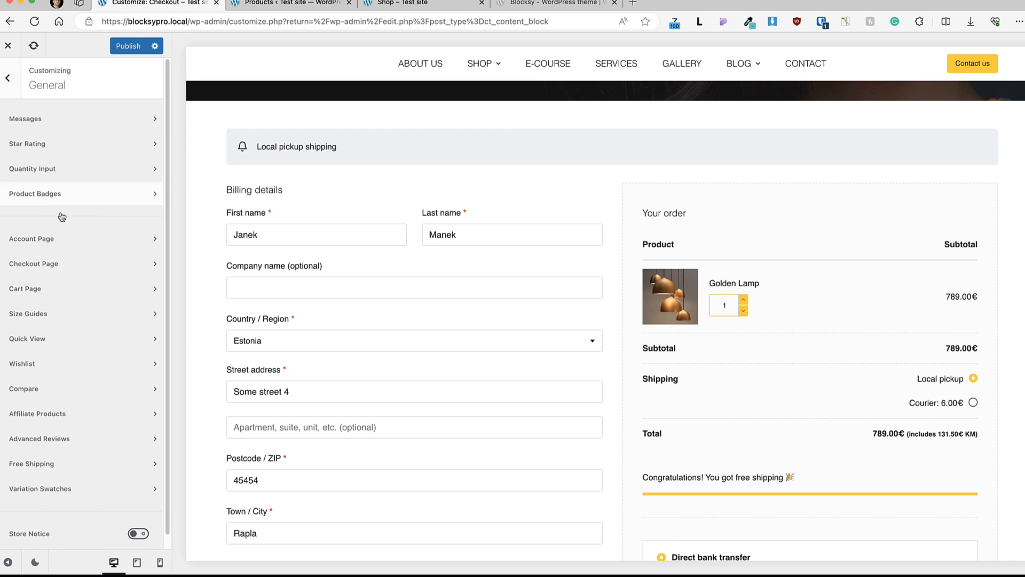
click(58, 287)
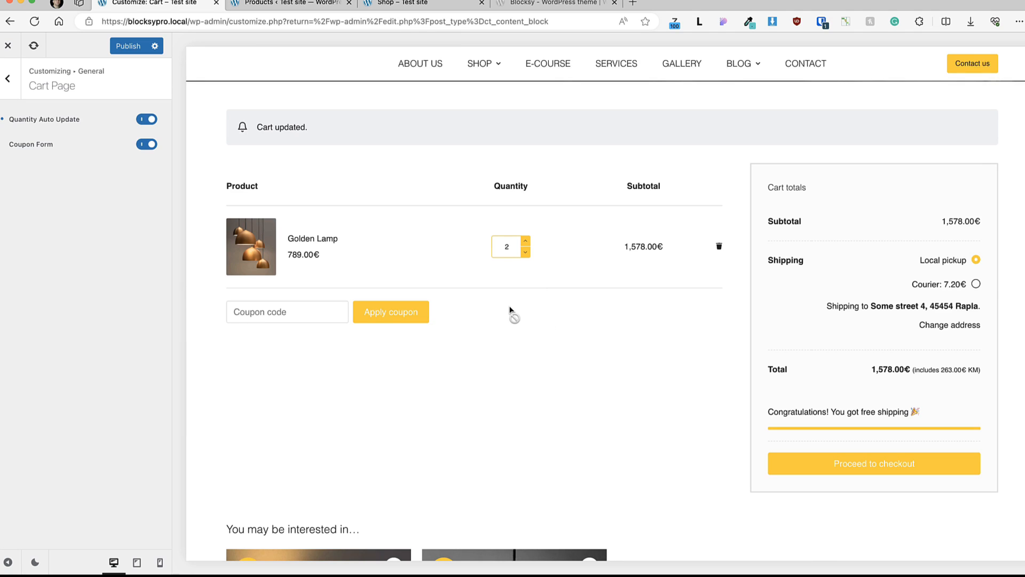
click(525, 252)
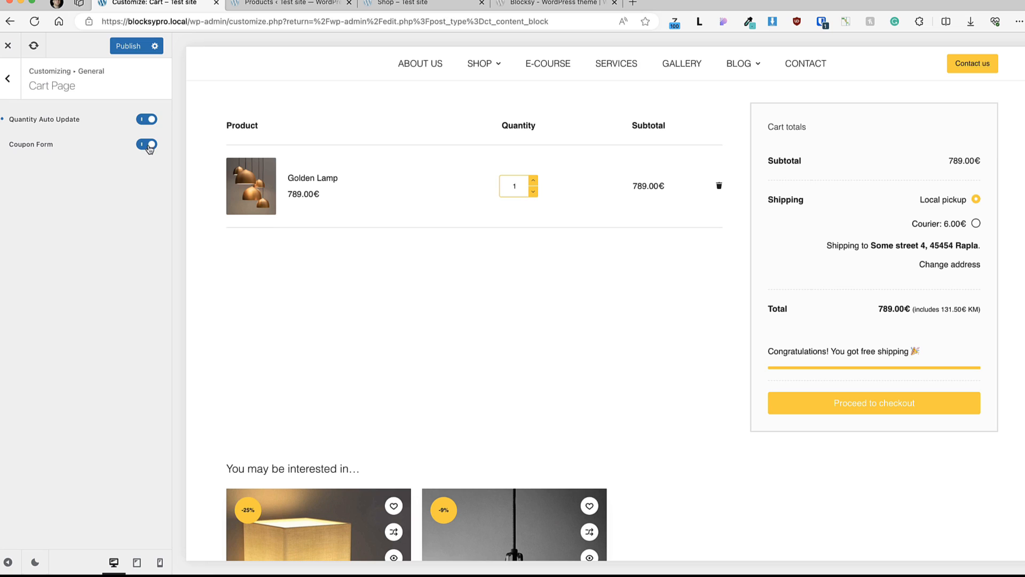
key(Escape)
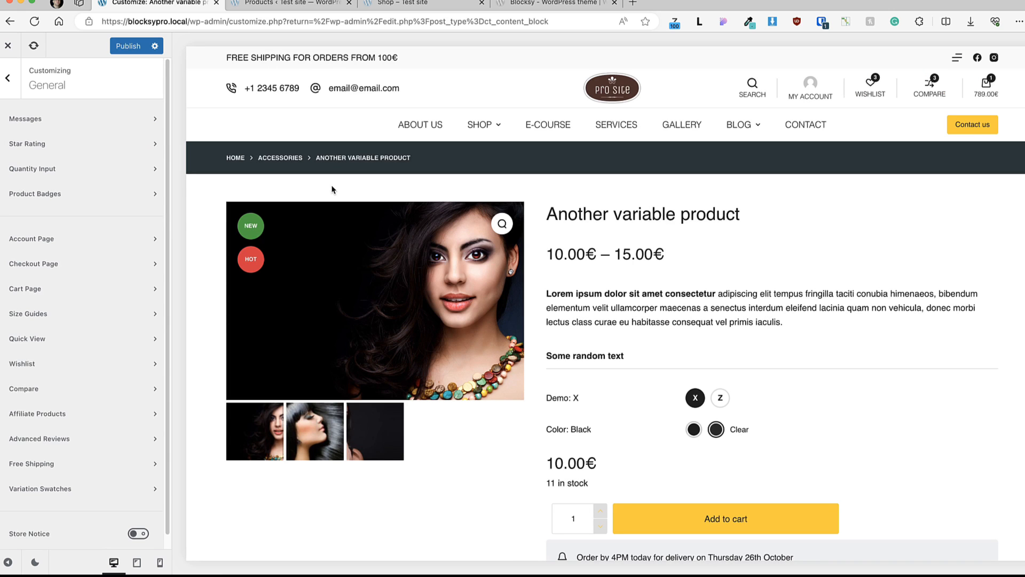
- Open the Size Guides settings and find the Size Guide link of "Another variable product" in the preview
click(37, 314)
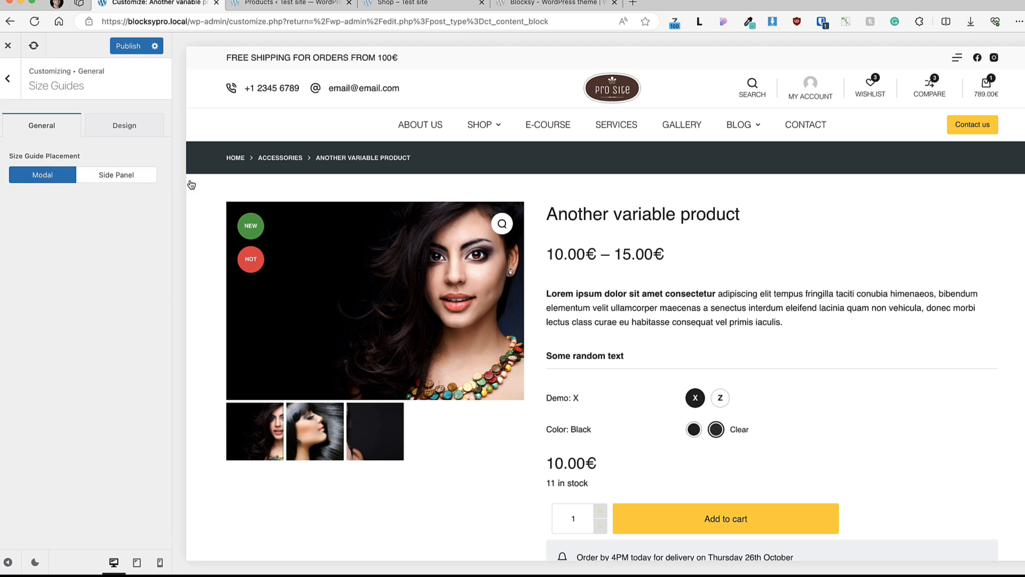
scroll(639, 311, down, 4)
scroll(638, 312, down, 3)
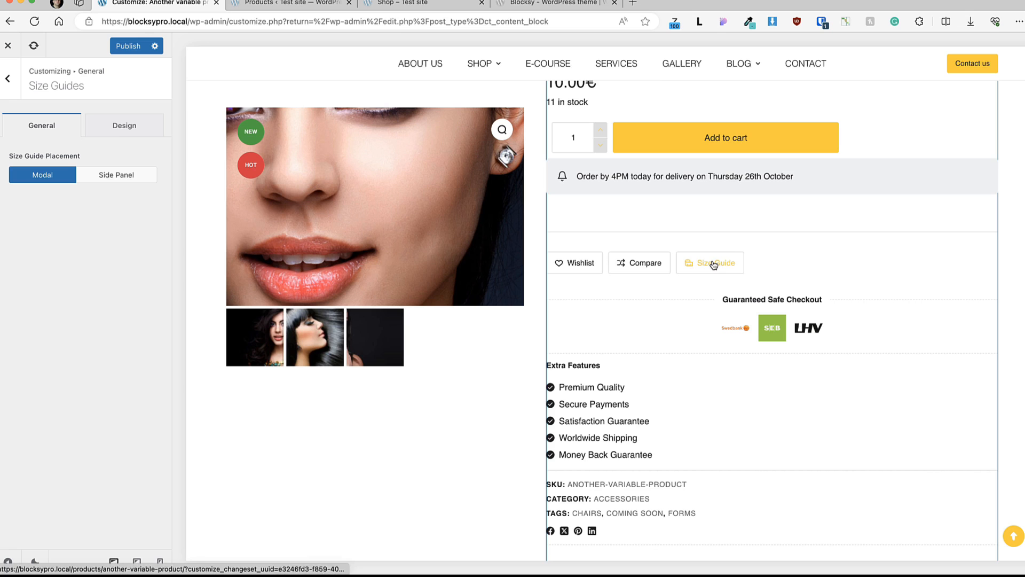
- Switch to the WooCommerce product list and open the Size Guides list
click(291, 4)
click(446, 106)
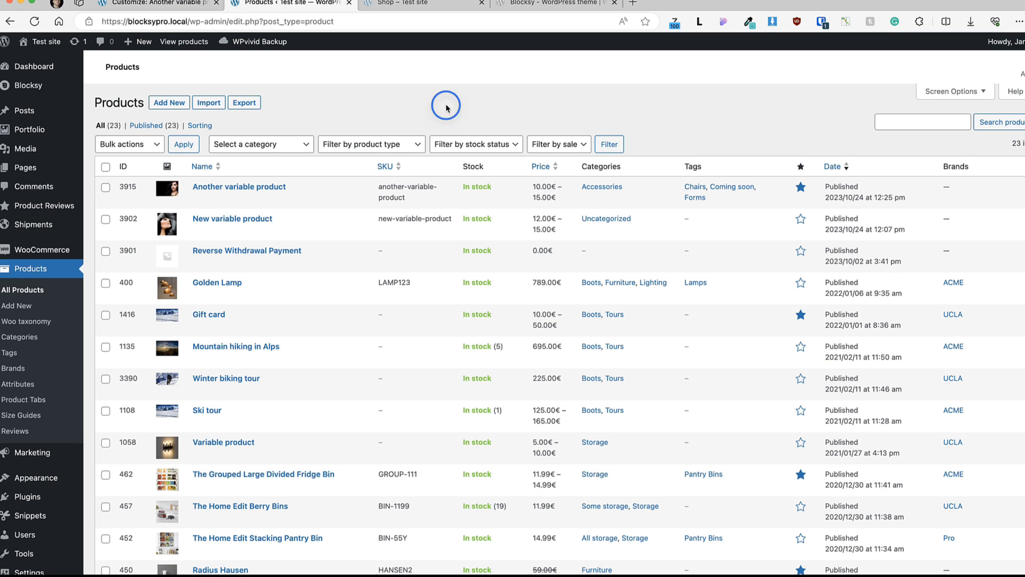
click(20, 415)
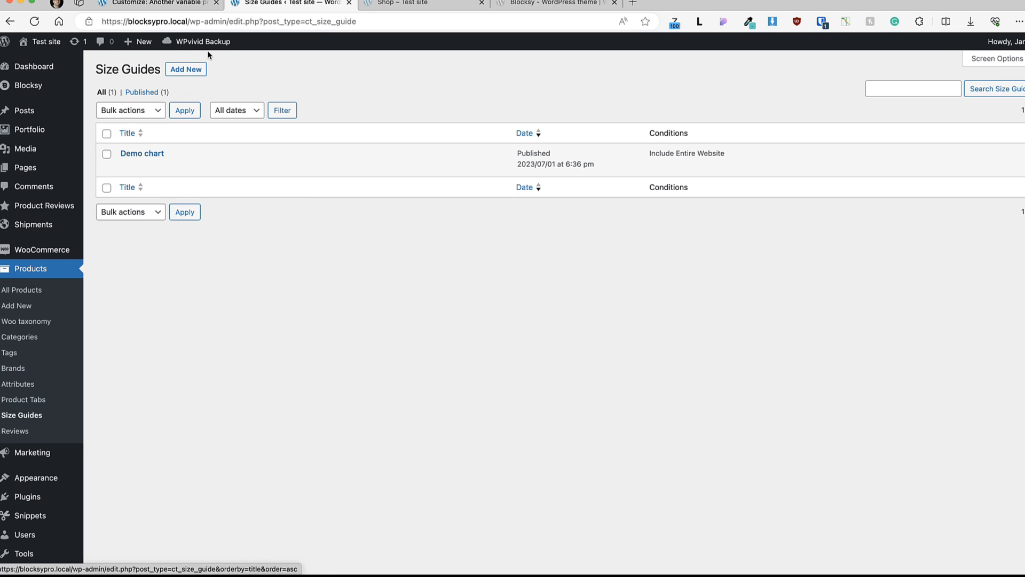
- Create a size guide titled "New size guide" with a two-column table holding 1 and 2 above S and M
click(186, 69)
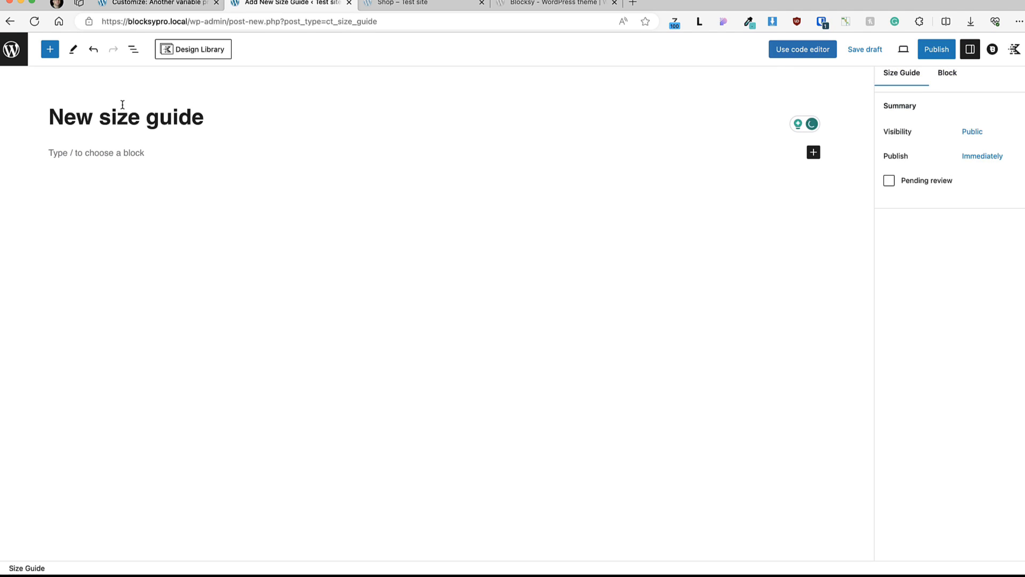
click(116, 174)
text(/tabek)
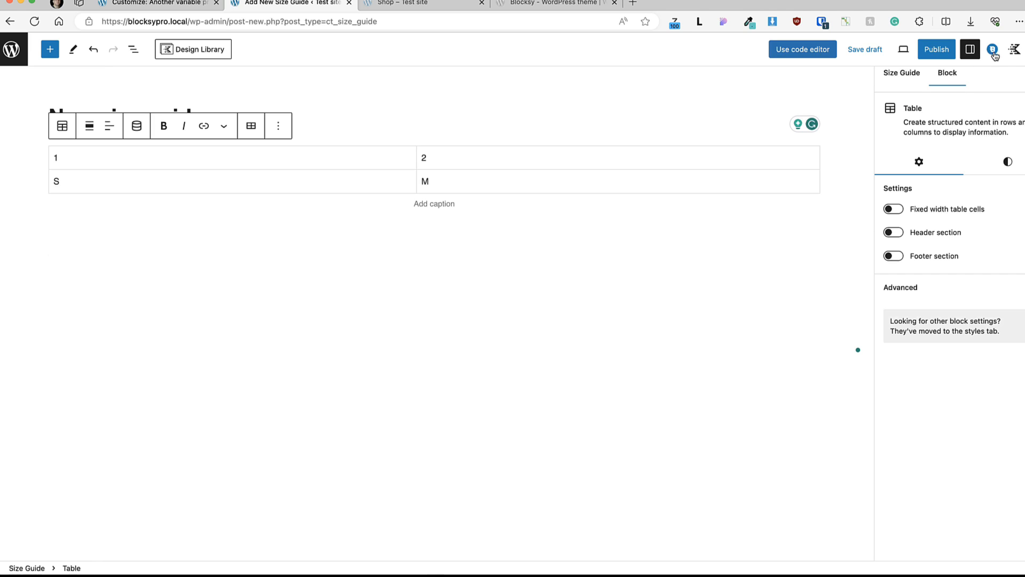
- Add the display condition Include, Product with Taxonomy ID, Accessories to the size guide, save the conditions and publish it
click(994, 51)
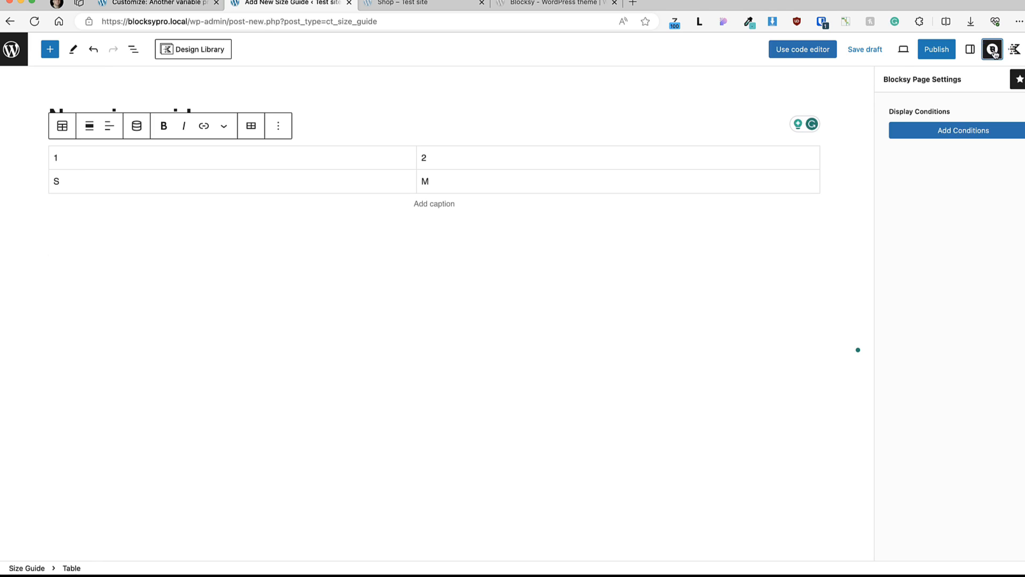
click(950, 131)
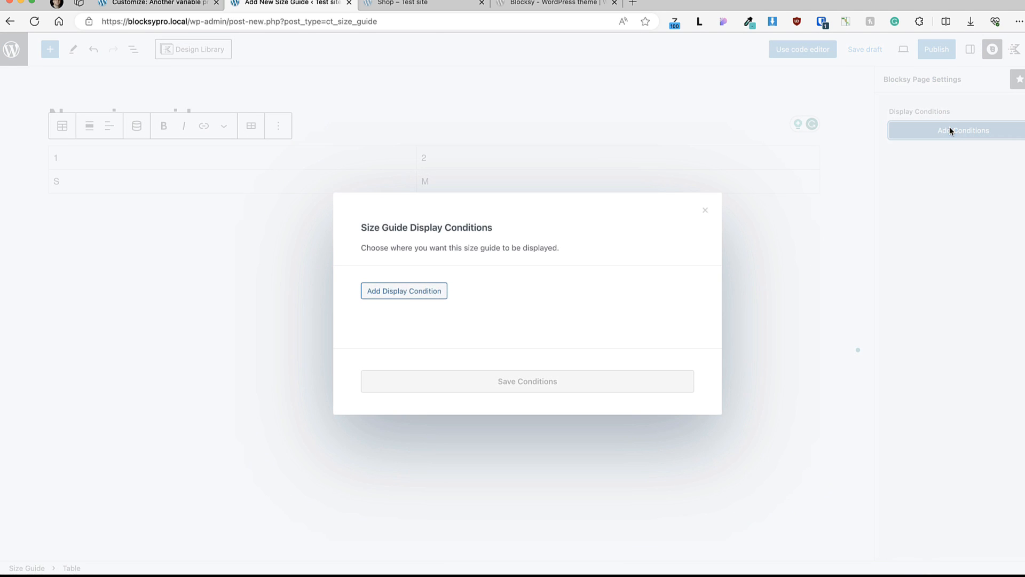
click(402, 291)
click(501, 284)
click(491, 404)
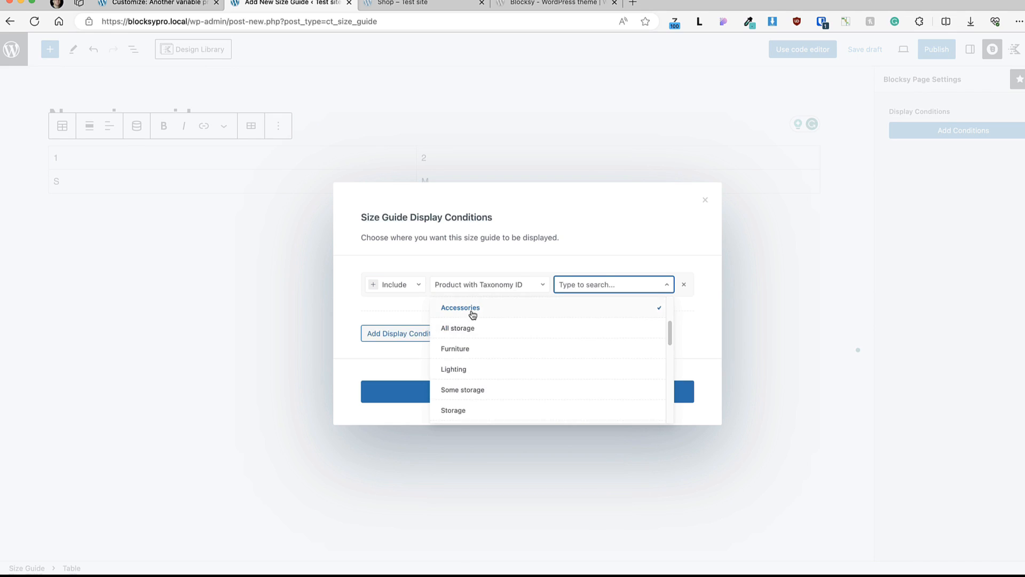
click(472, 313)
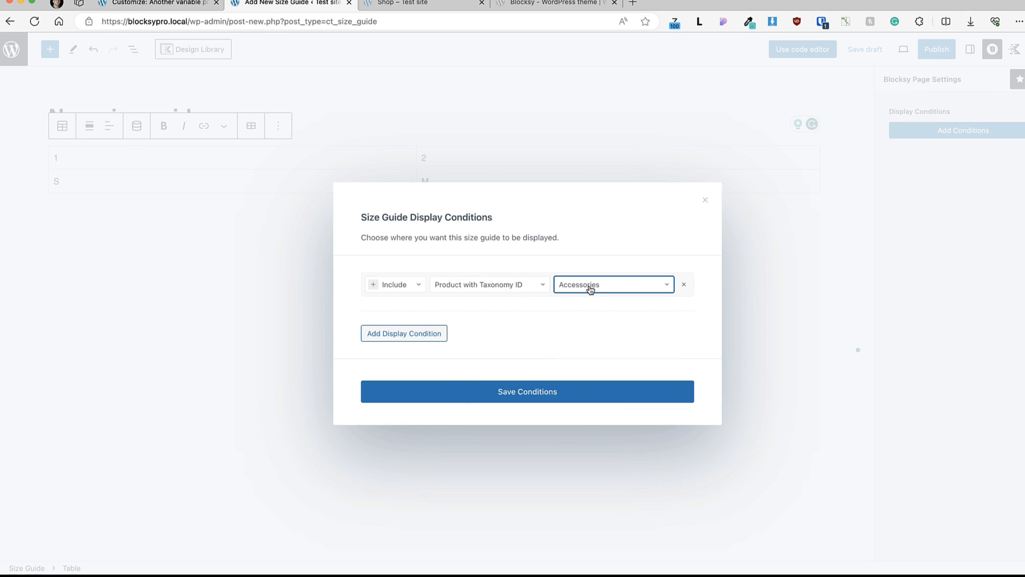
click(516, 395)
click(932, 49)
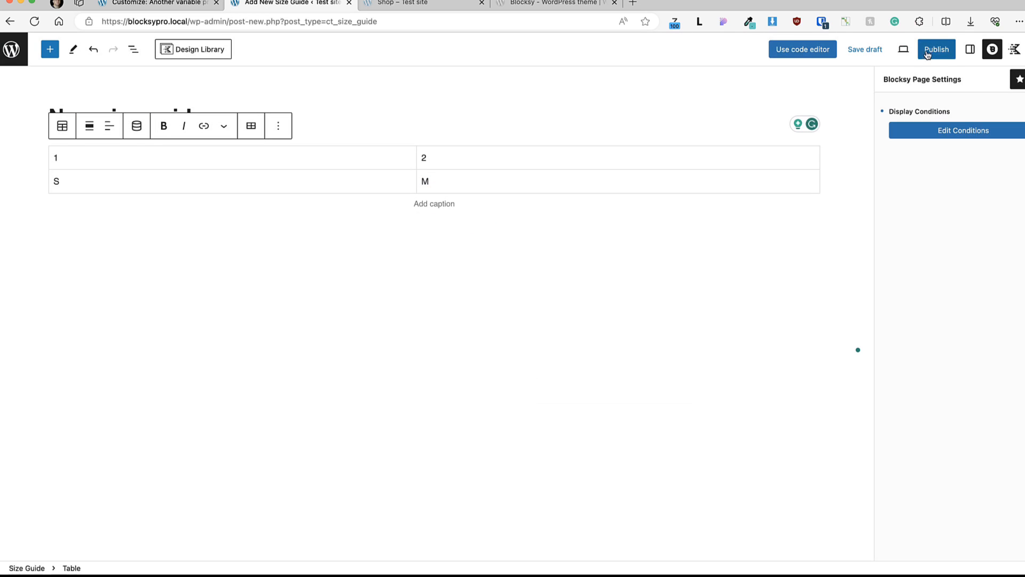
- Open "Another variable product" from the live shop's Accessories category, check its size guide, and return to the Customizer's Size Guides settings
click(406, 4)
scroll(374, 107, up, 1)
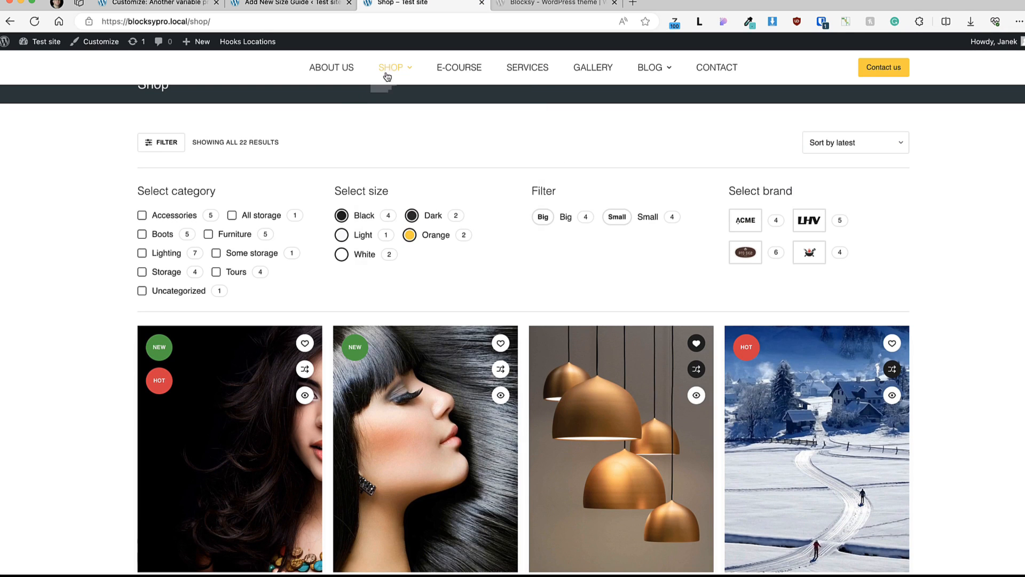
mouse_move(396, 74)
click(394, 157)
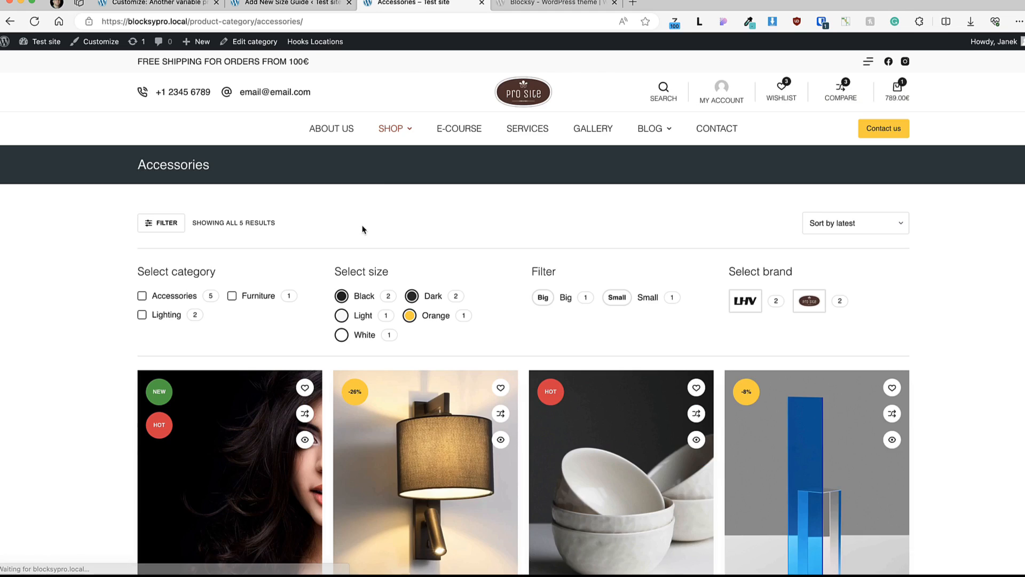
scroll(321, 235, down, 3)
click(239, 244)
scroll(675, 300, down, 5)
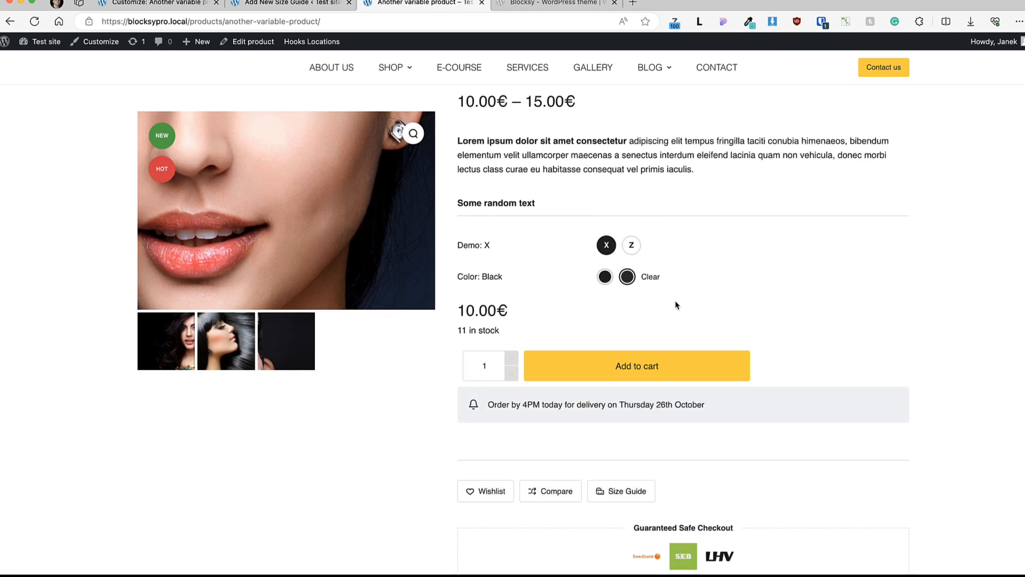
click(621, 323)
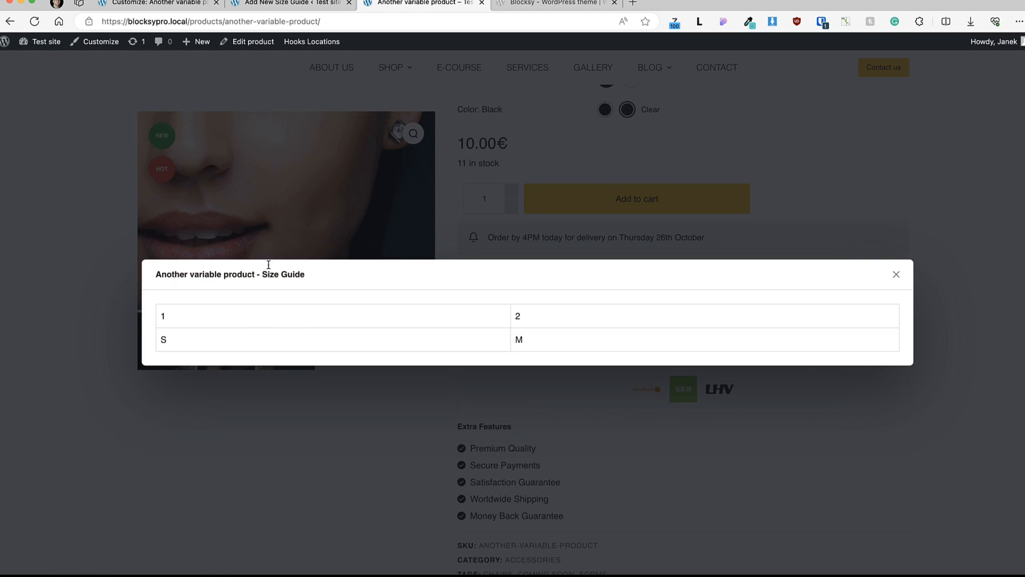
click(171, 4)
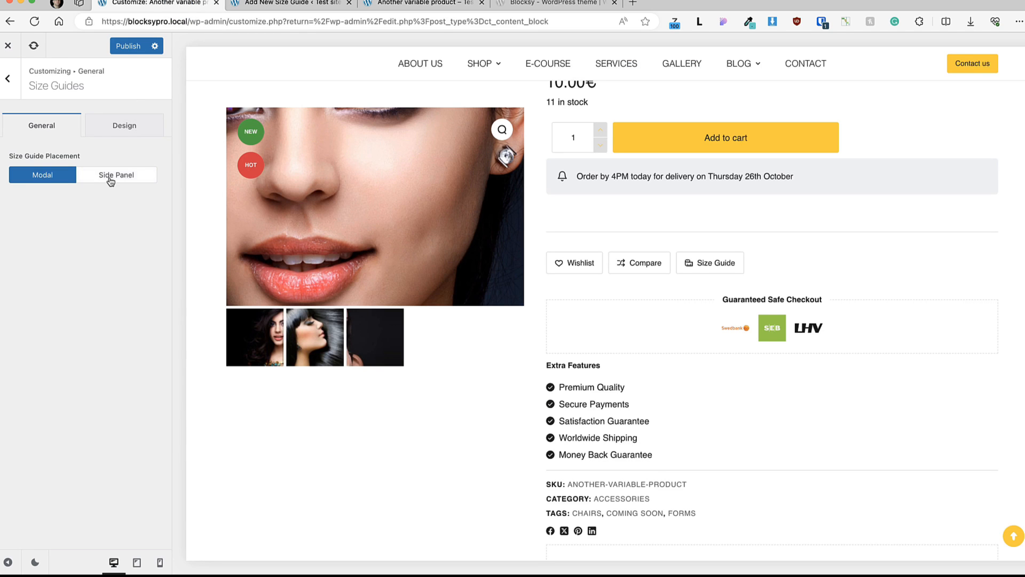
- Publish the size guide placement as Side Panel, check the guide on the live product page, and return to the Customizer
click(425, 4)
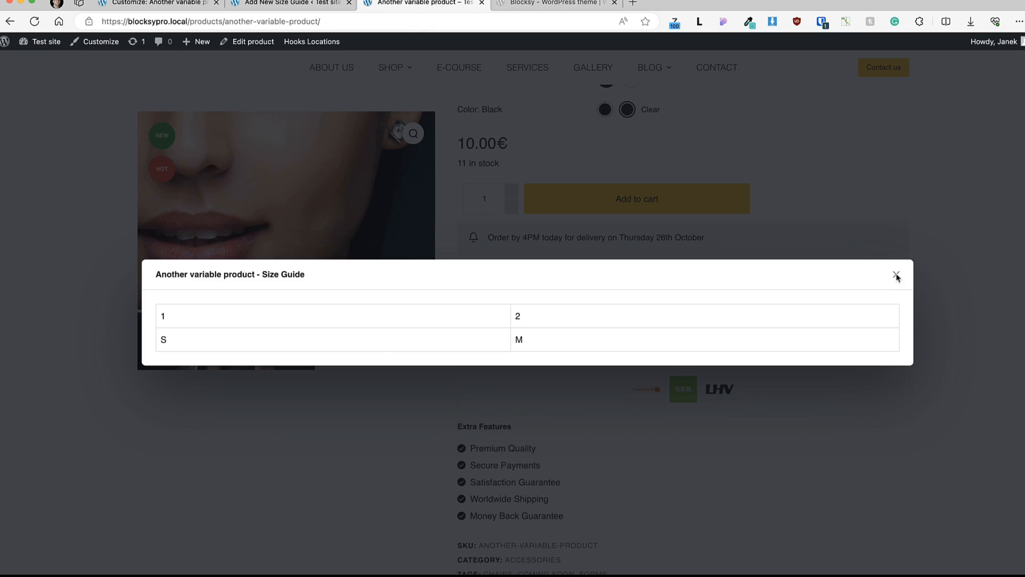
key(Escape)
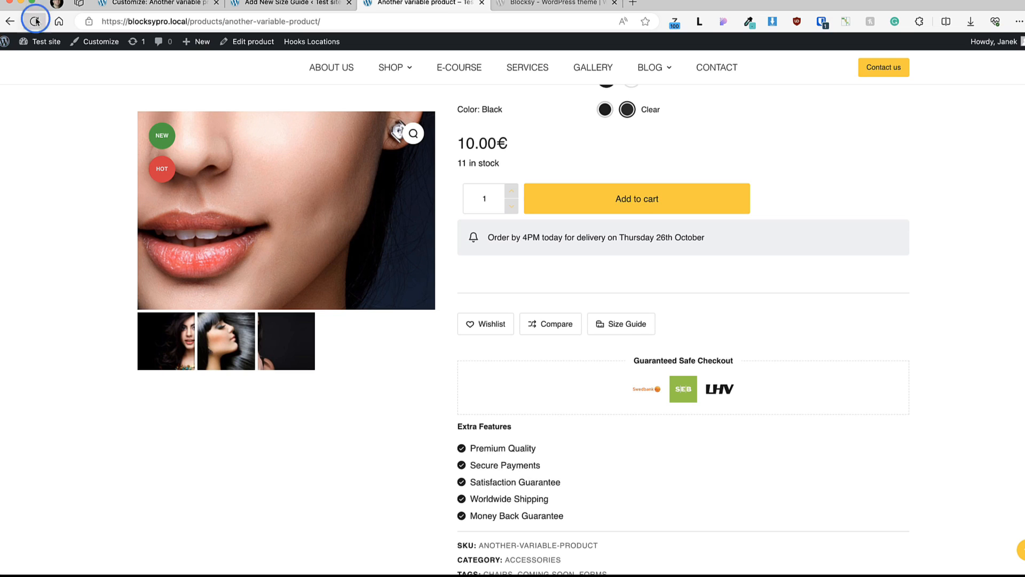
click(626, 327)
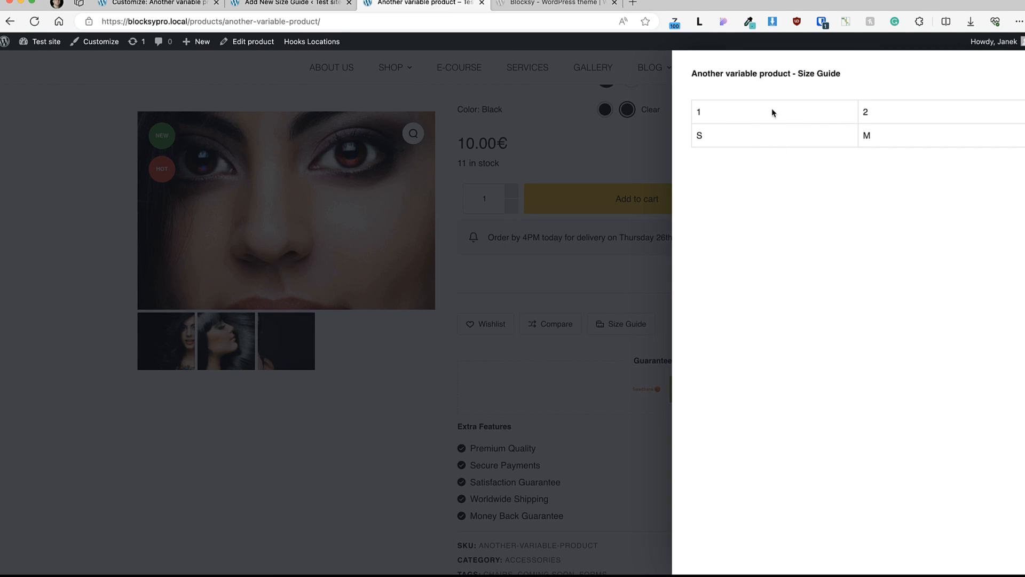
key(Escape)
click(155, 3)
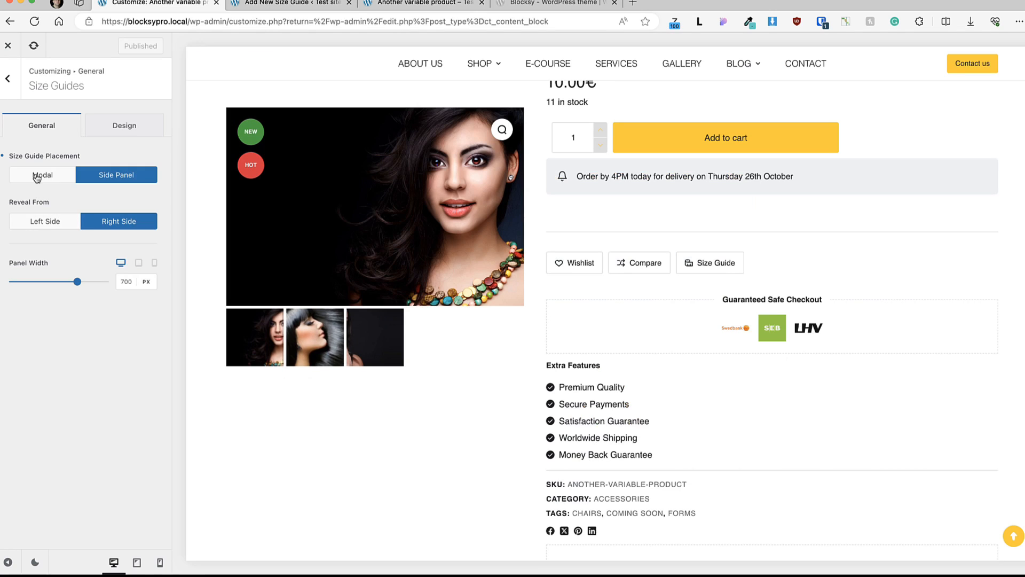
- Set the Size Guide Placement to Modal and publish the change
click(40, 174)
click(128, 46)
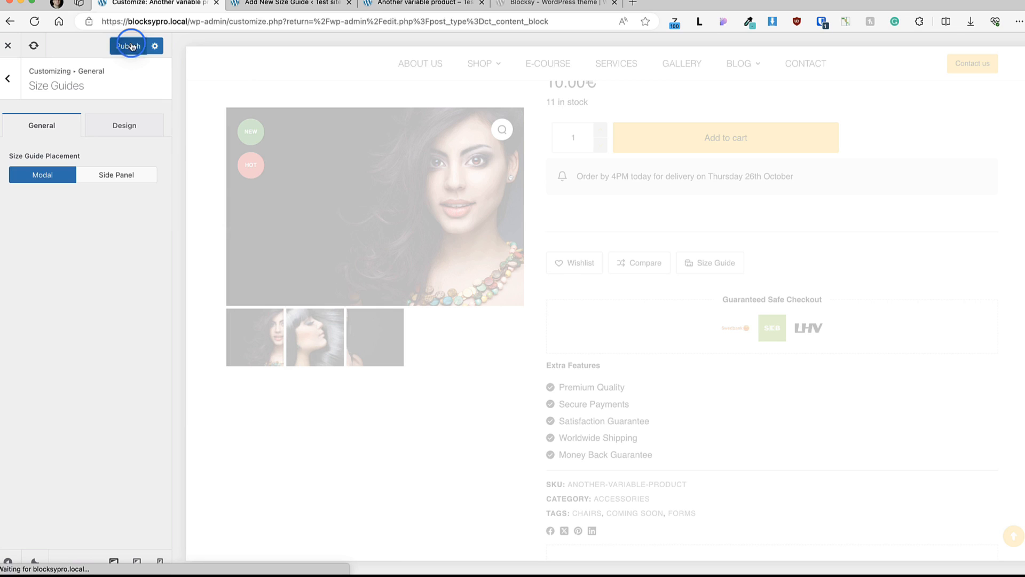
- Open the Quick View settings and preview the quick view of the first related product, Form Ceramics
click(13, 78)
click(37, 344)
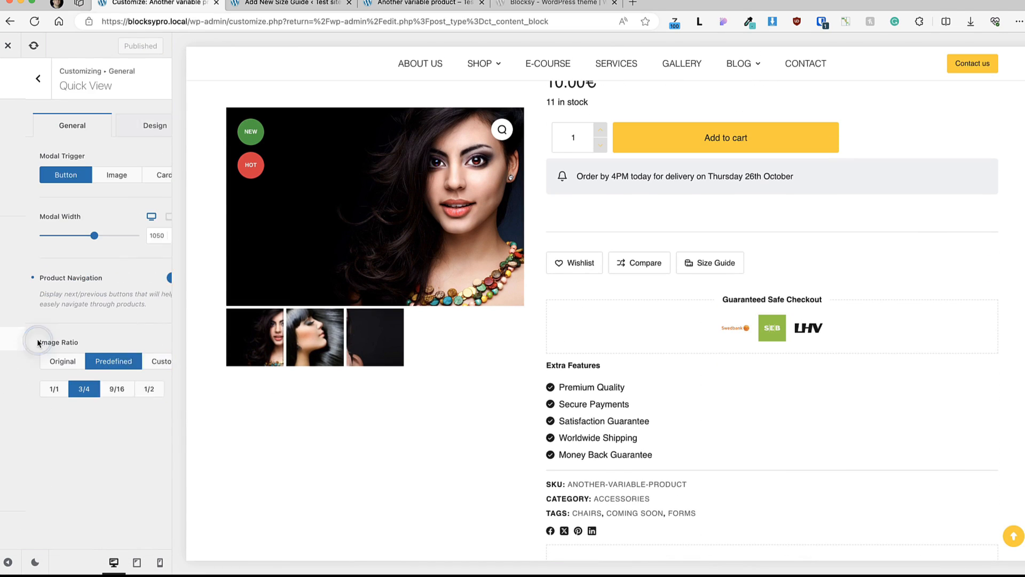
scroll(440, 339, down, 15)
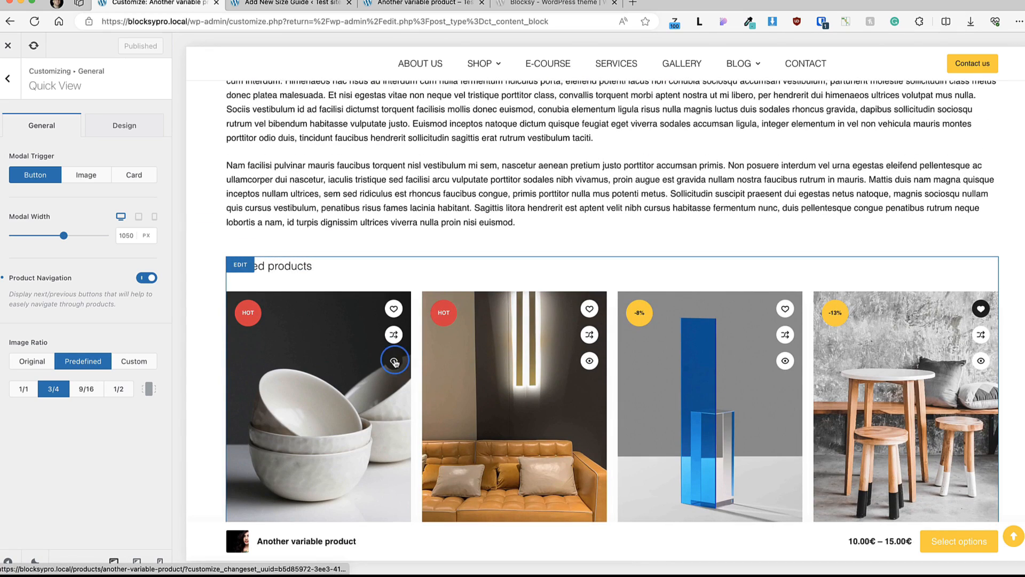
click(395, 362)
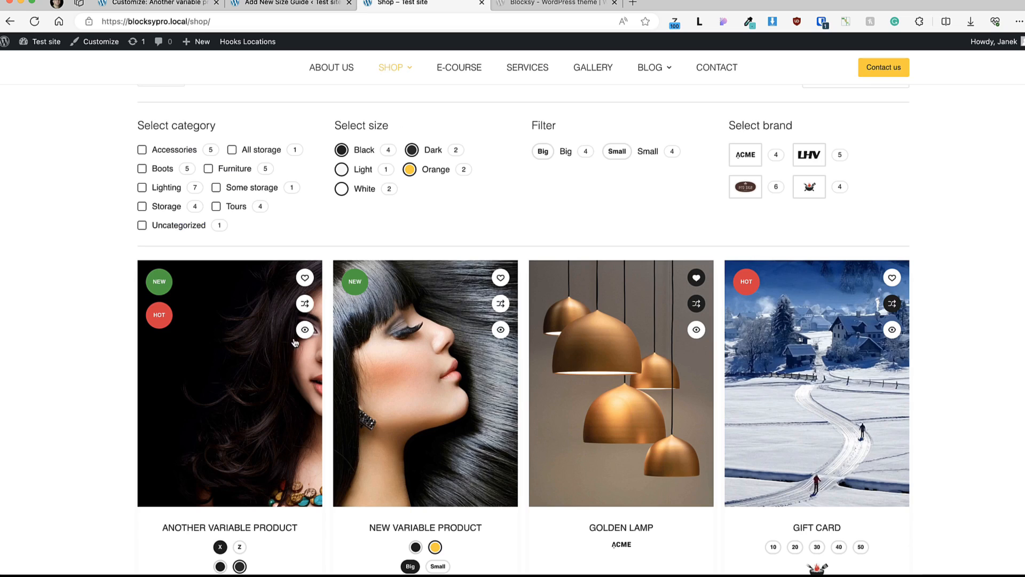
- Check quick view product navigation in the live shop, then look over the Customizer's Quick View Design settings and close the previewed quick view
click(305, 330)
click(1021, 321)
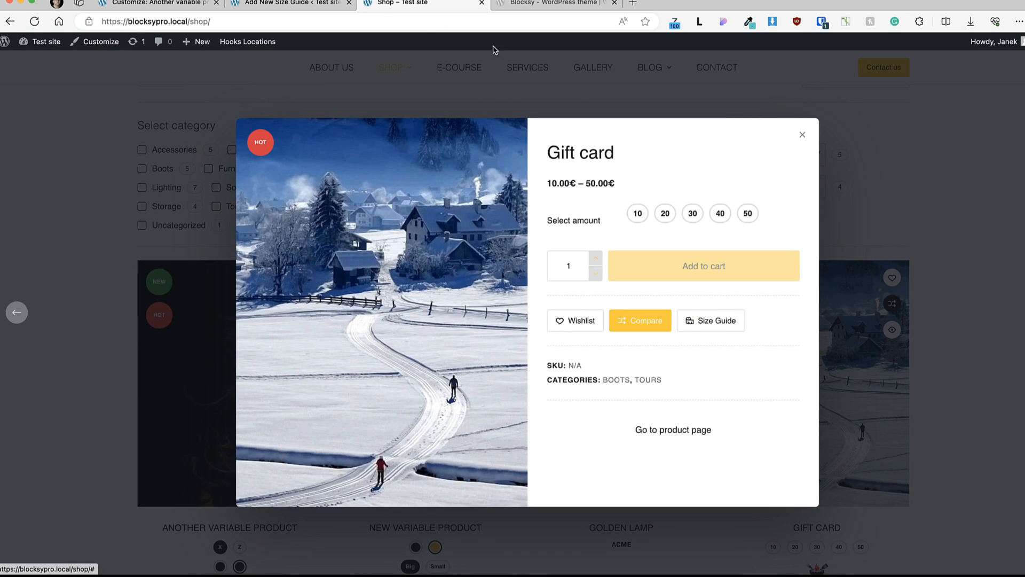
click(131, 4)
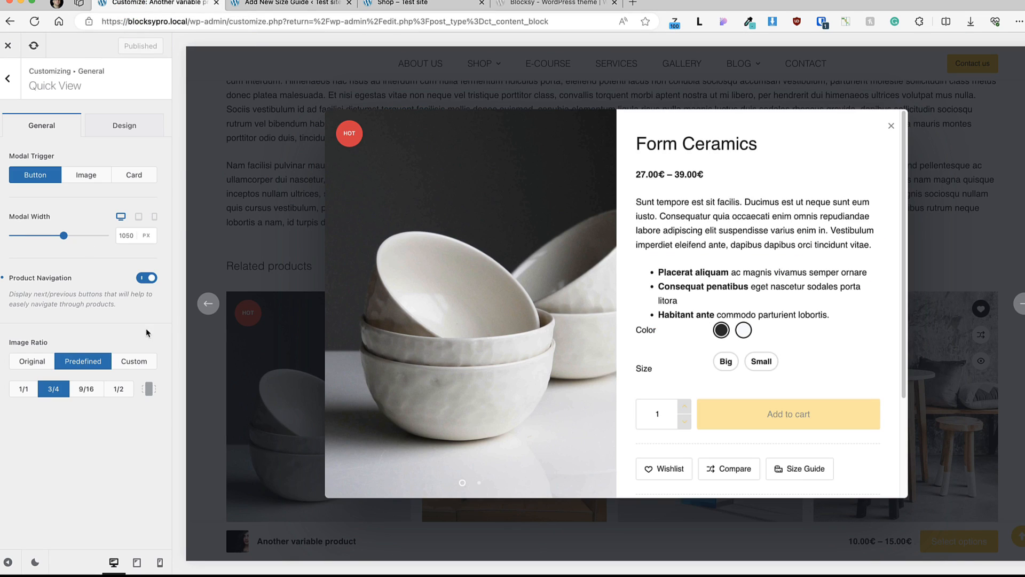
click(135, 127)
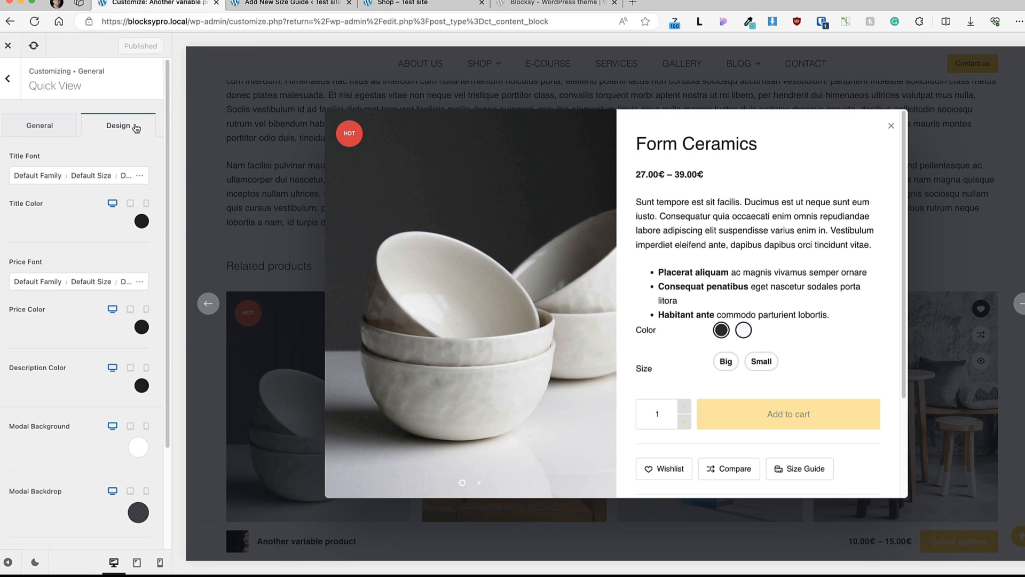
click(891, 127)
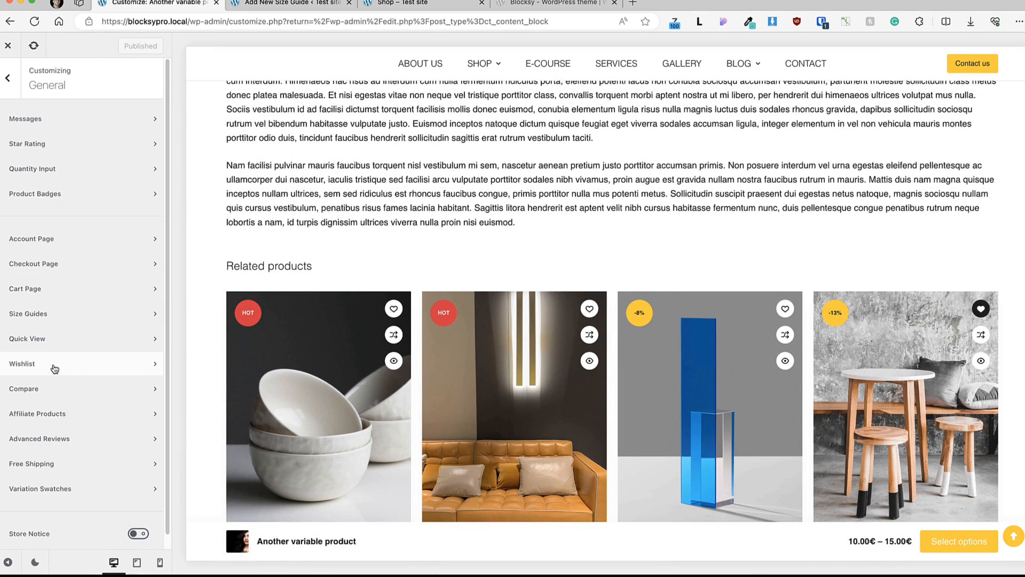
- Open the Wishlist settings and examine the options of the header's Wishlist element in the main row
click(54, 368)
scroll(270, 262, up, 15)
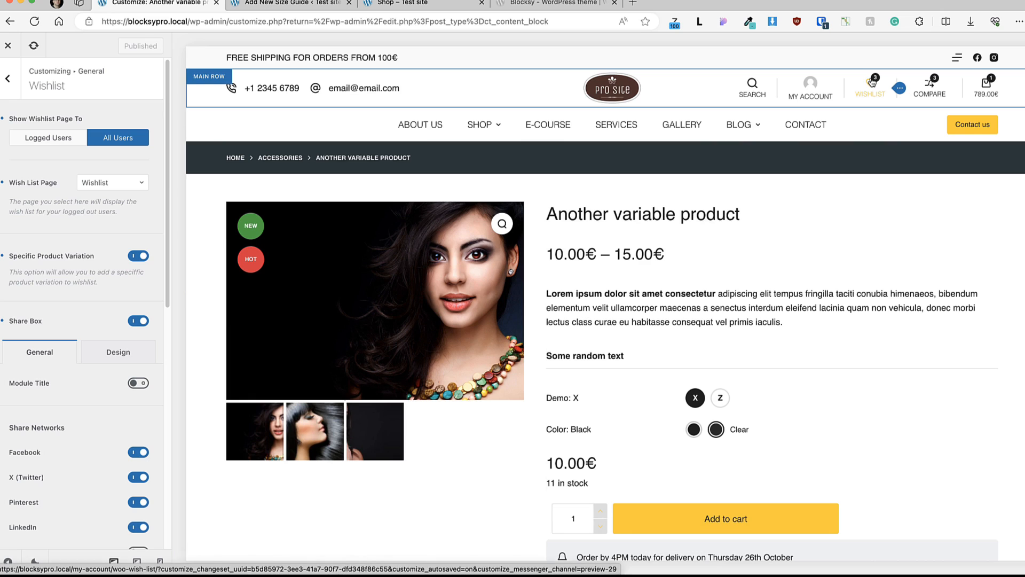
click(209, 76)
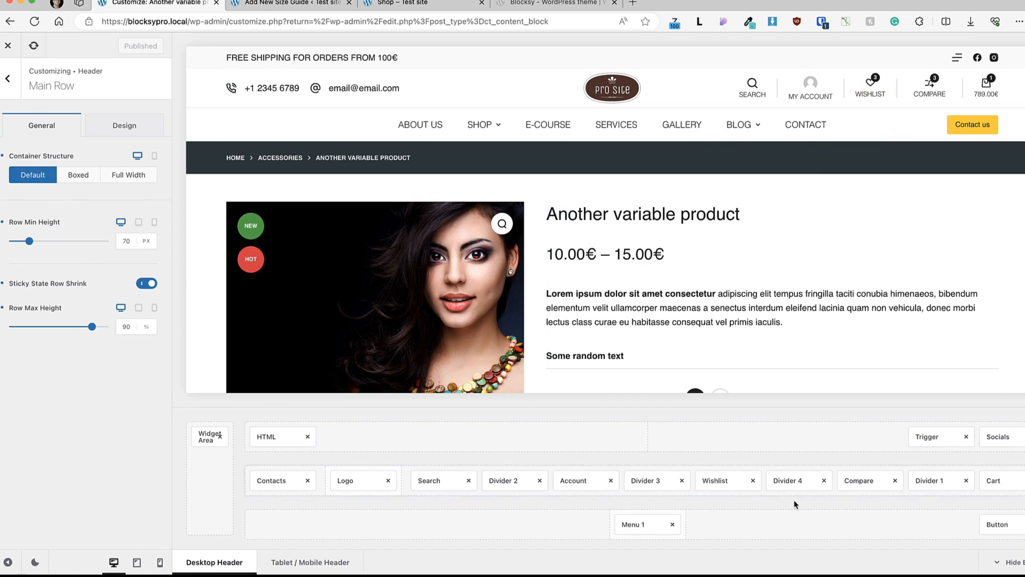
click(715, 481)
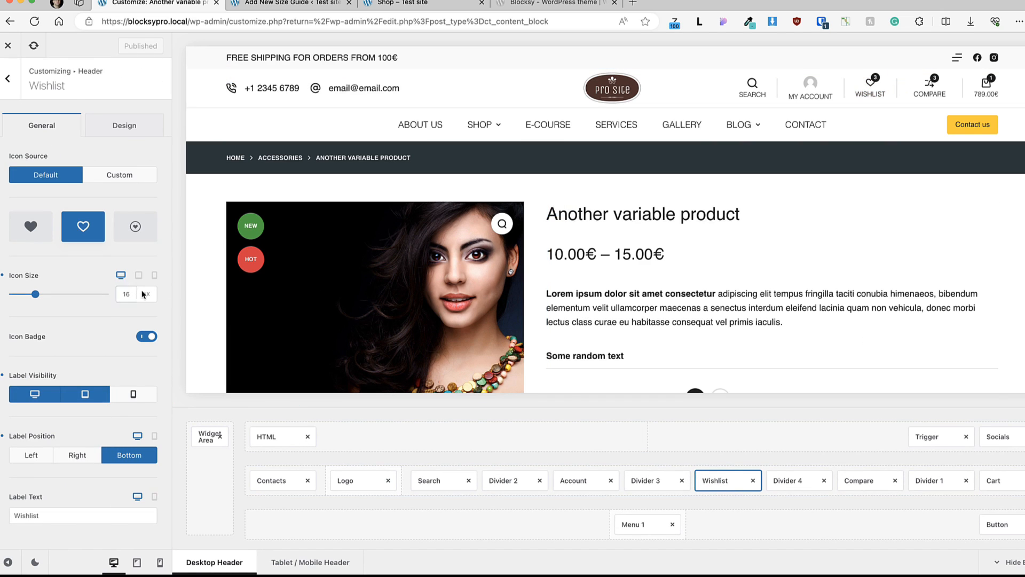
click(211, 300)
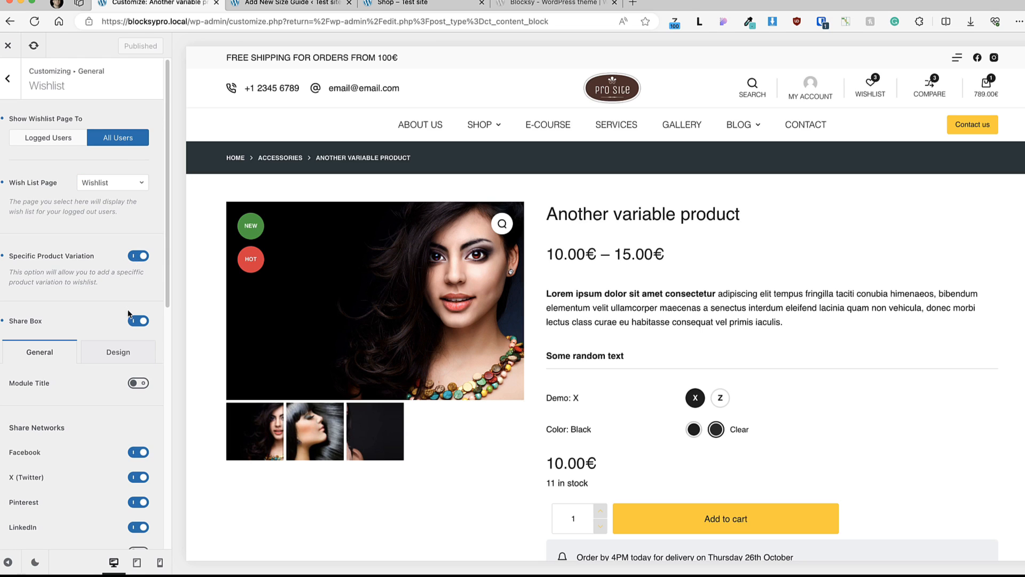
- Examine the wishlist Share Box's General options, including share networks, icon size and visibility, and its Design options
scroll(136, 260, down, 3)
scroll(135, 258, down, 5)
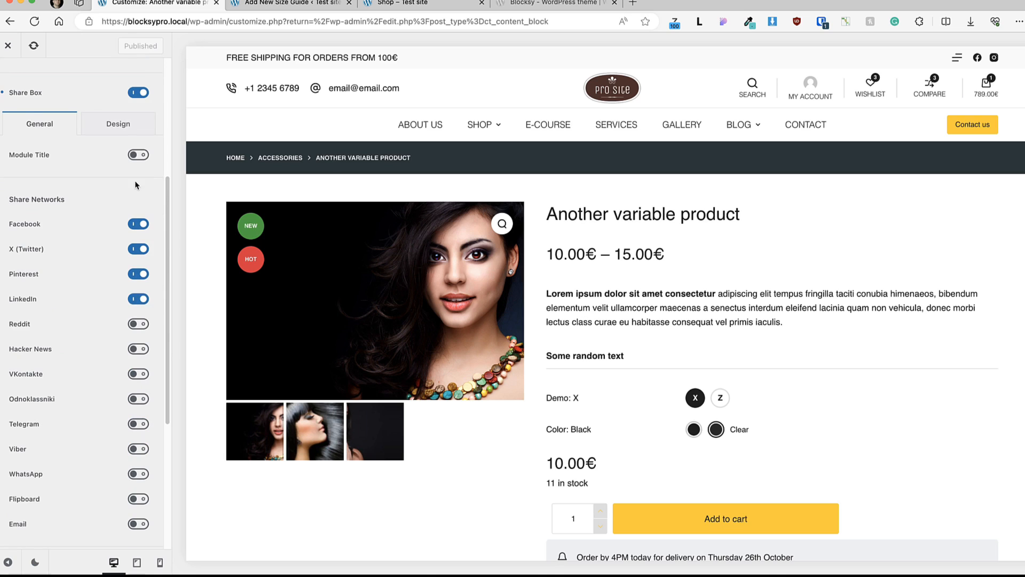
scroll(139, 360, down, 8)
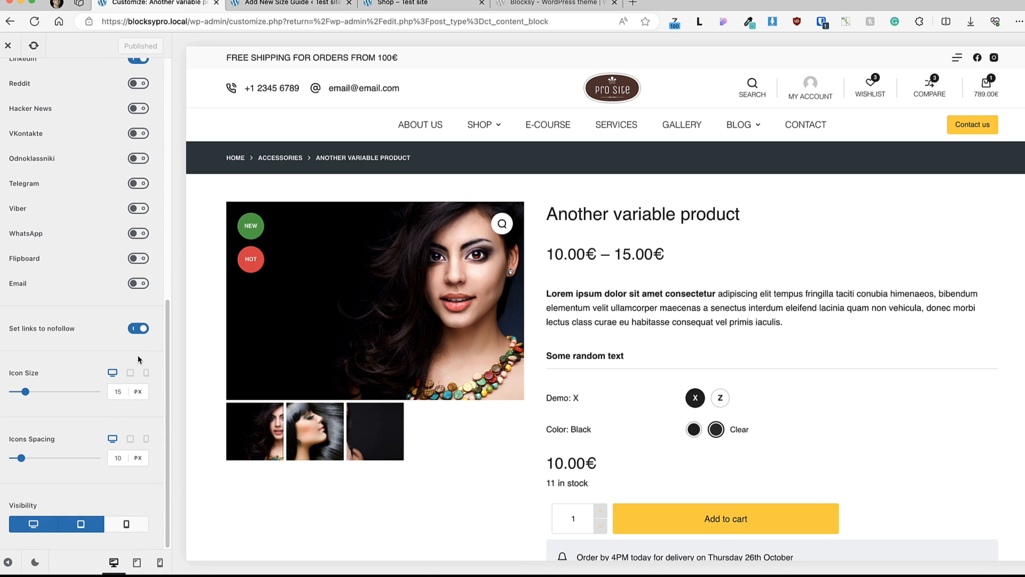
scroll(138, 359, up, 15)
click(125, 352)
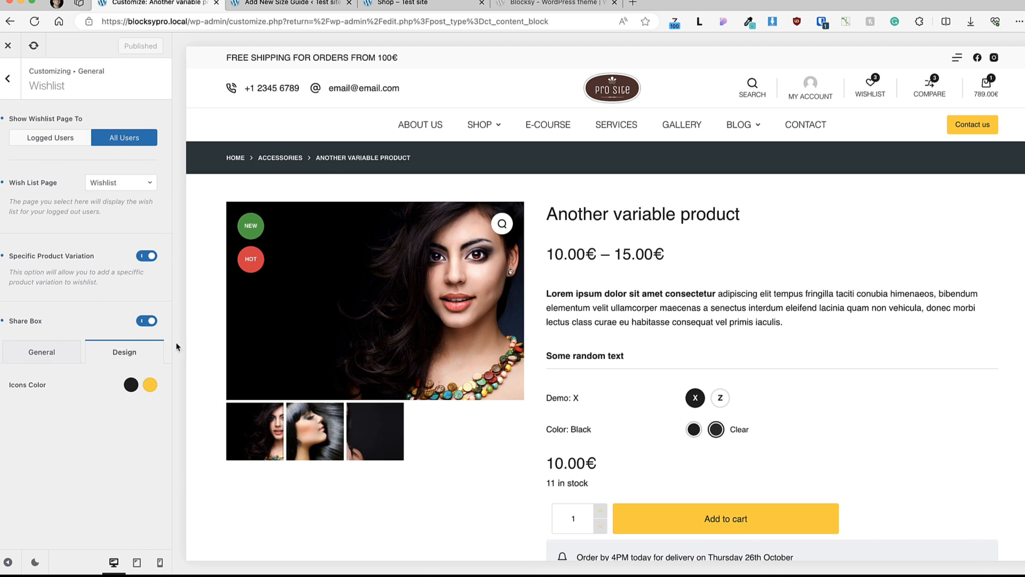
- Check the wishlist buttons on the previewed product and its related products, then return to the General settings
scroll(804, 316, down, 6)
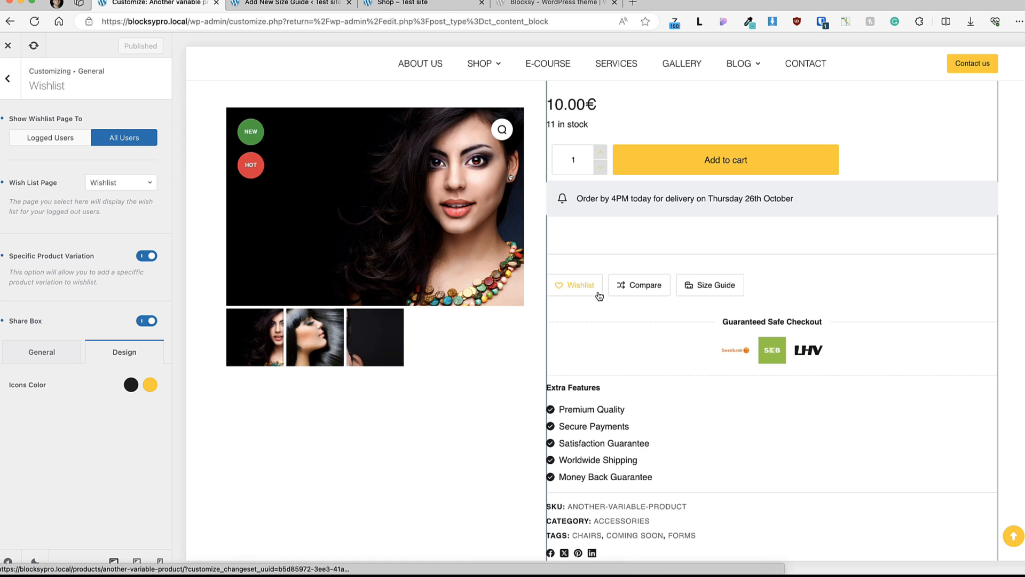
scroll(597, 299, down, 10)
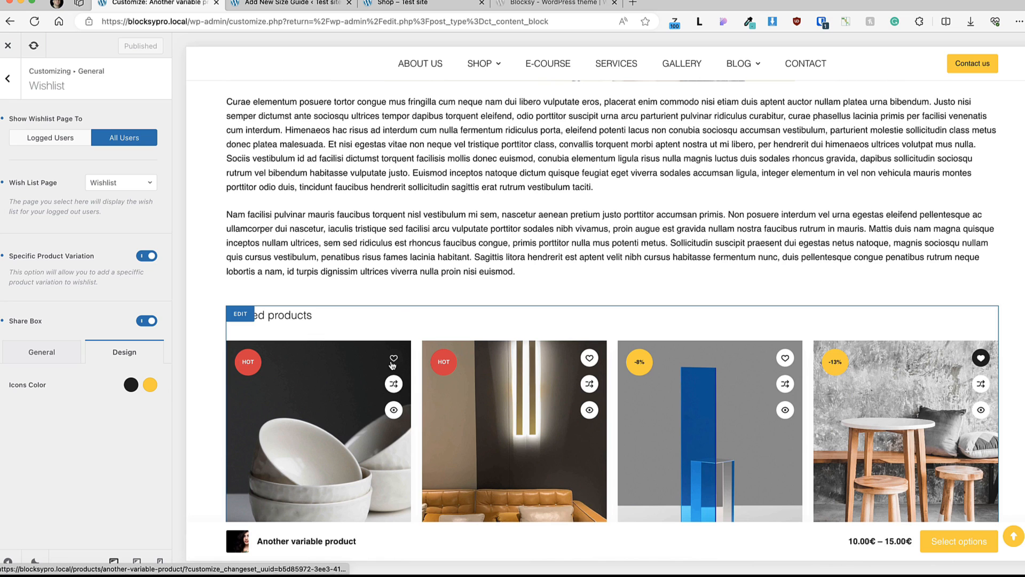
click(393, 362)
click(7, 78)
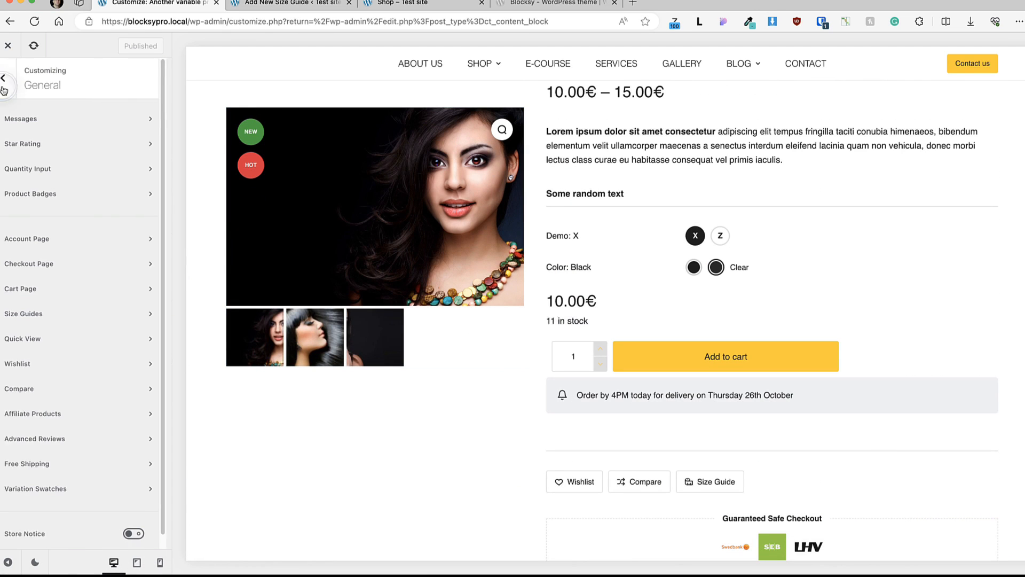
- Open the Compare settings and view the options of the header's Compare element
scroll(52, 374, down, 1)
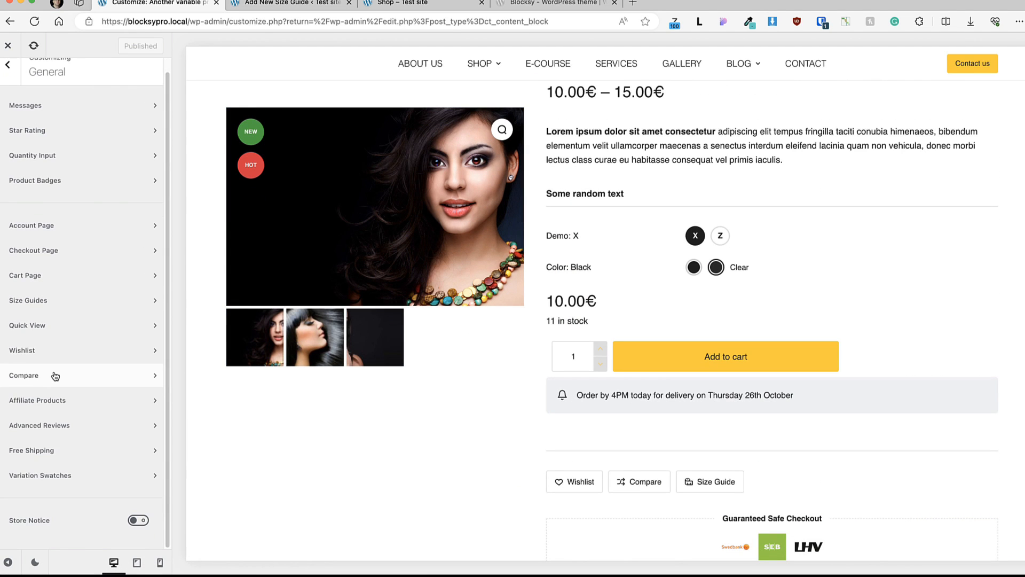
click(45, 376)
scroll(817, 110, up, 3)
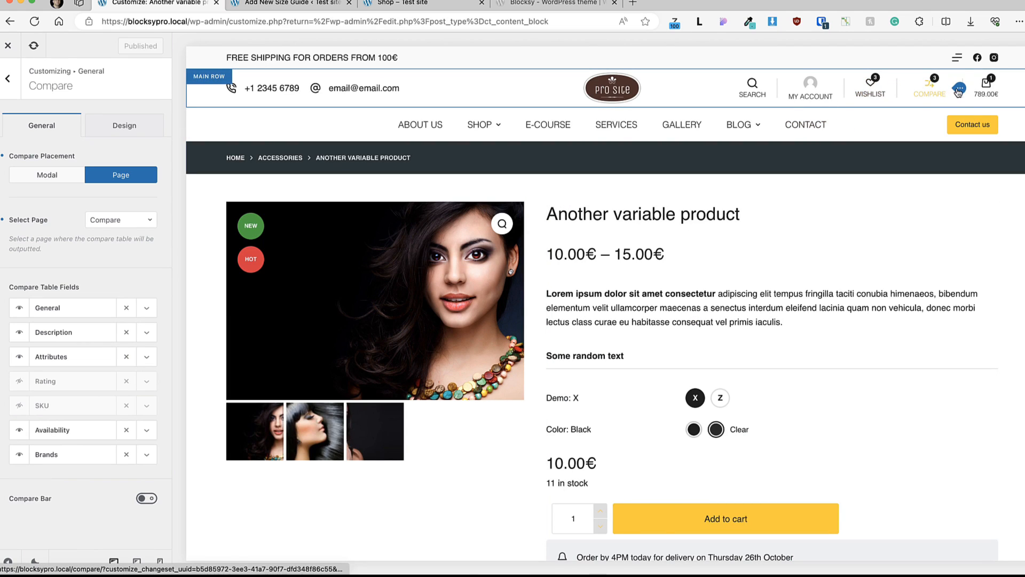
click(959, 89)
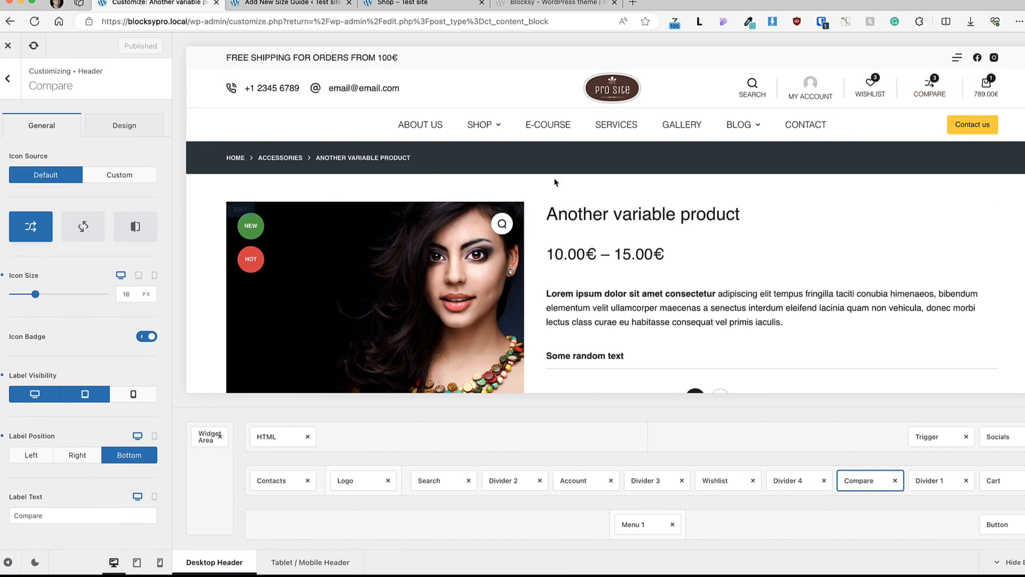
- Open the Compare page in the preview and examine its table against the Compare Table Fields list
click(930, 88)
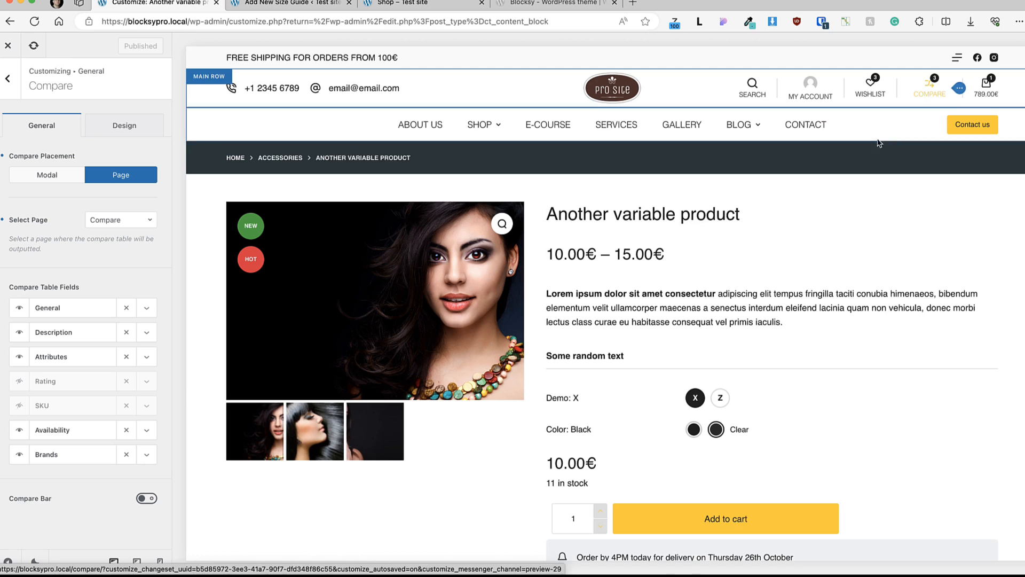
scroll(719, 277, down, 3)
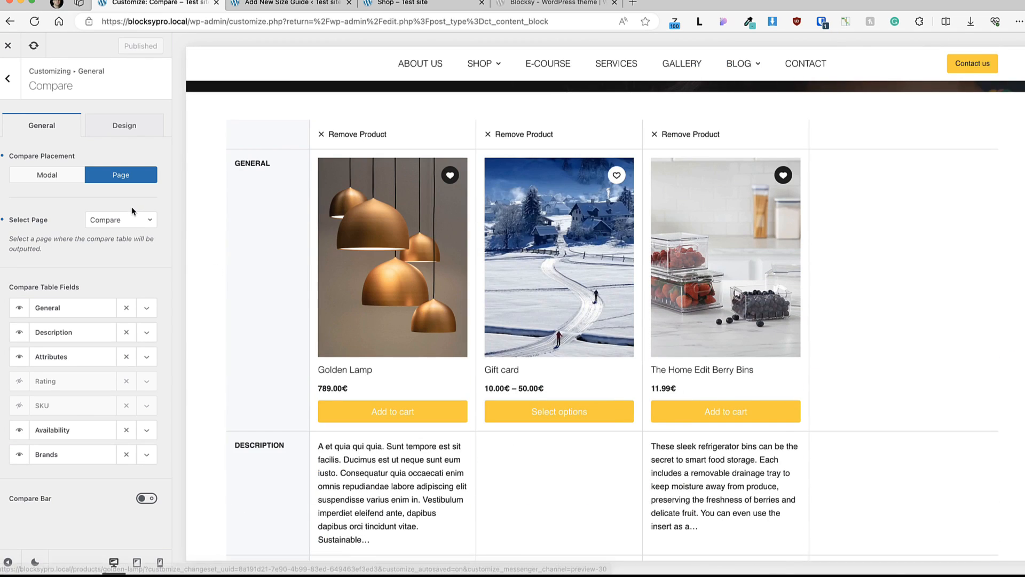
scroll(315, 238, up, 3)
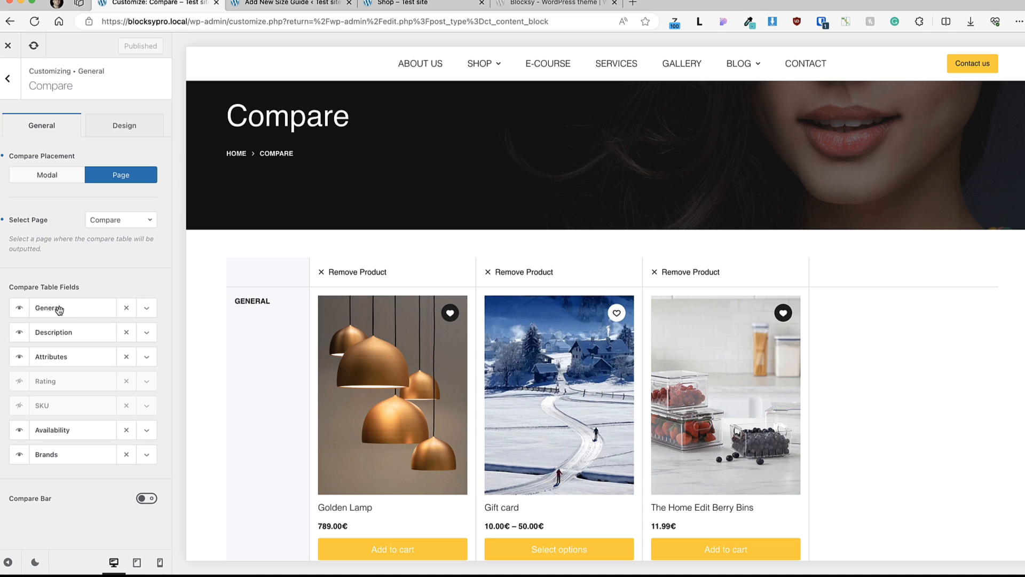
scroll(562, 310, down, 6)
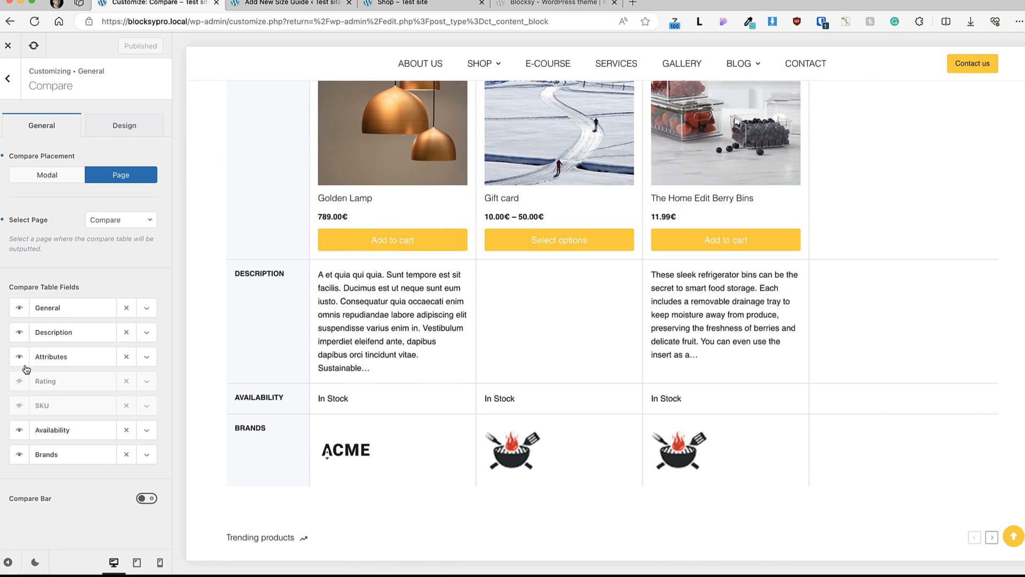
mouse_move(62, 429)
mouse_down()
mouse_move(71, 359)
mouse_move(70, 429)
mouse_up()
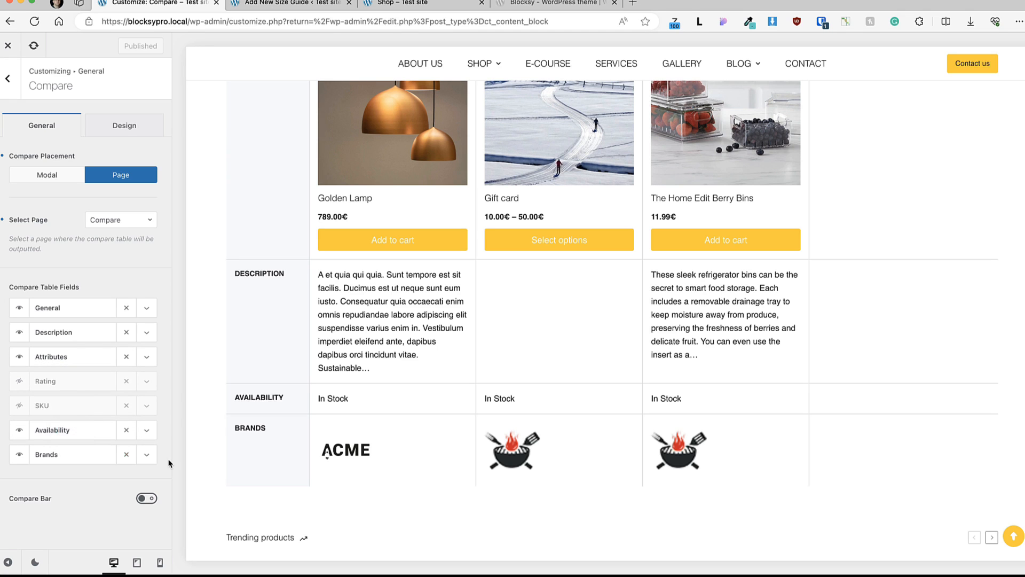
- Enable the Compare Bar and look over its container height, button icon, label and visibility options
click(146, 499)
scroll(94, 453, down, 5)
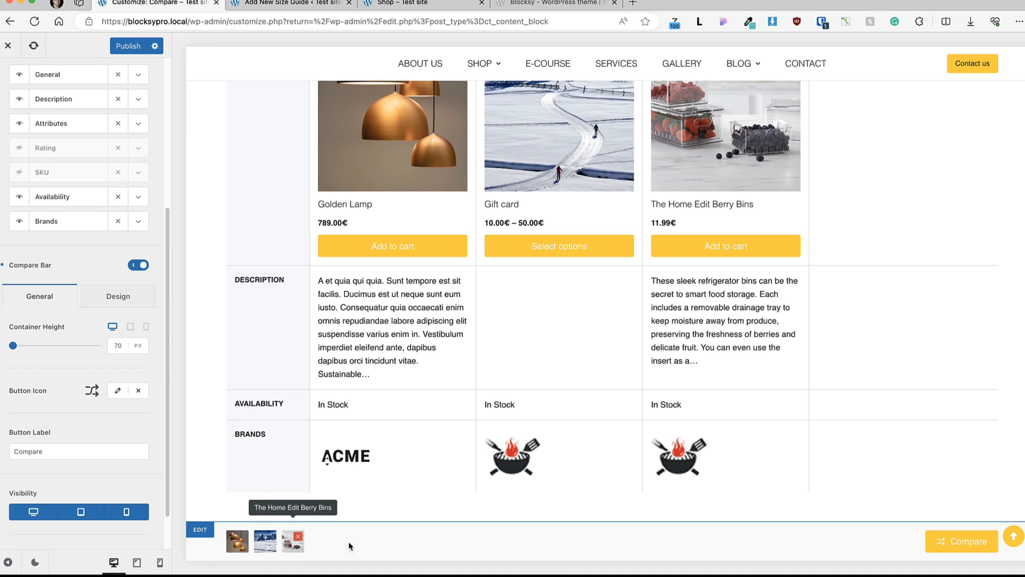
scroll(138, 344, up, 5)
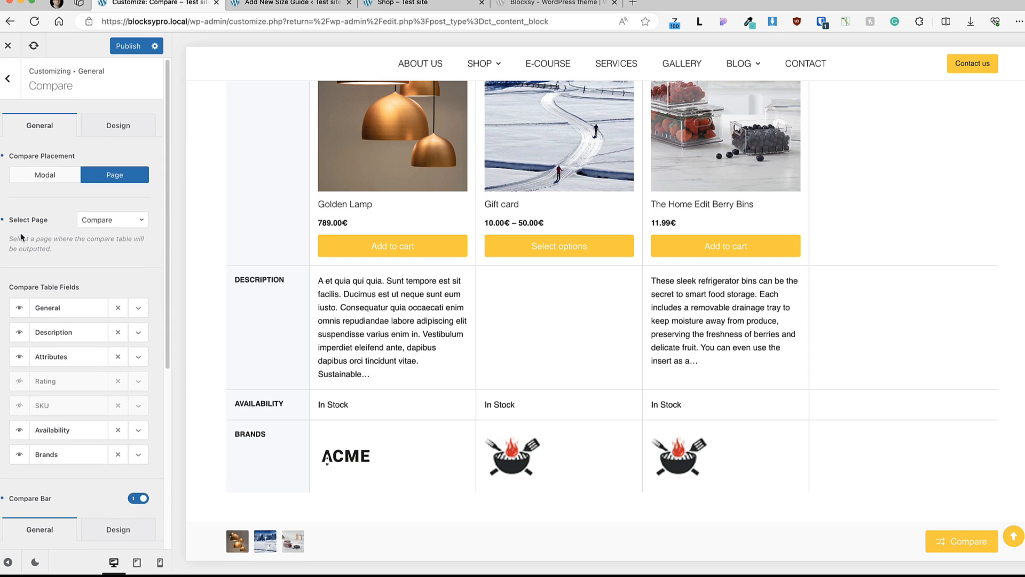
- View the Affiliate Products settings for product archives and single products, then return to the General settings
click(7, 78)
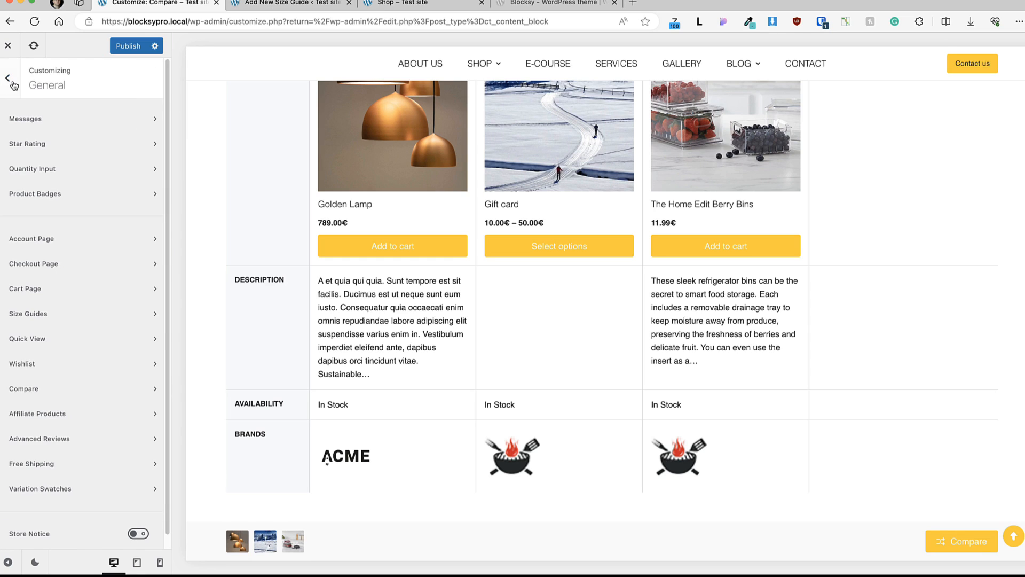
click(53, 415)
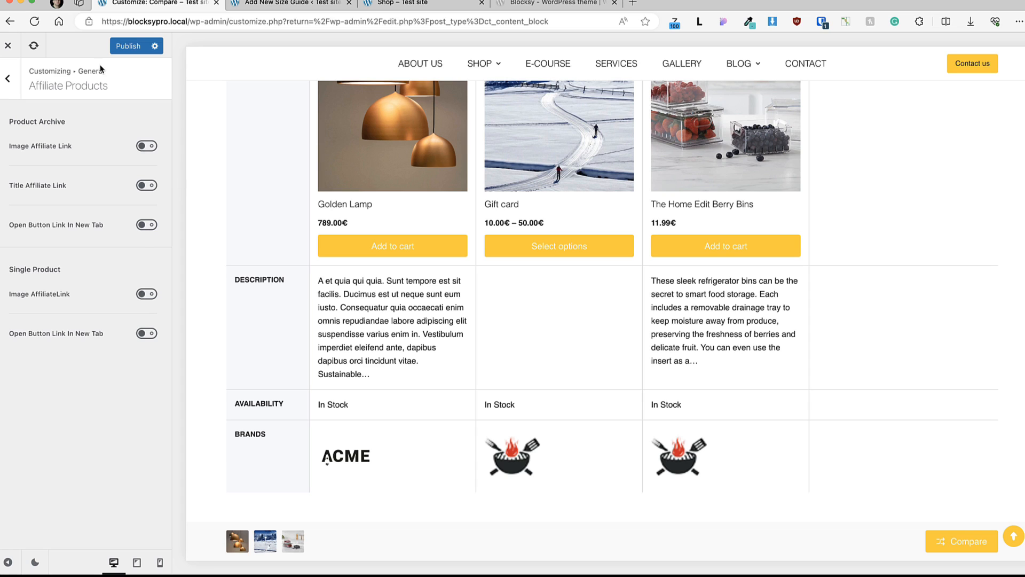
click(5, 98)
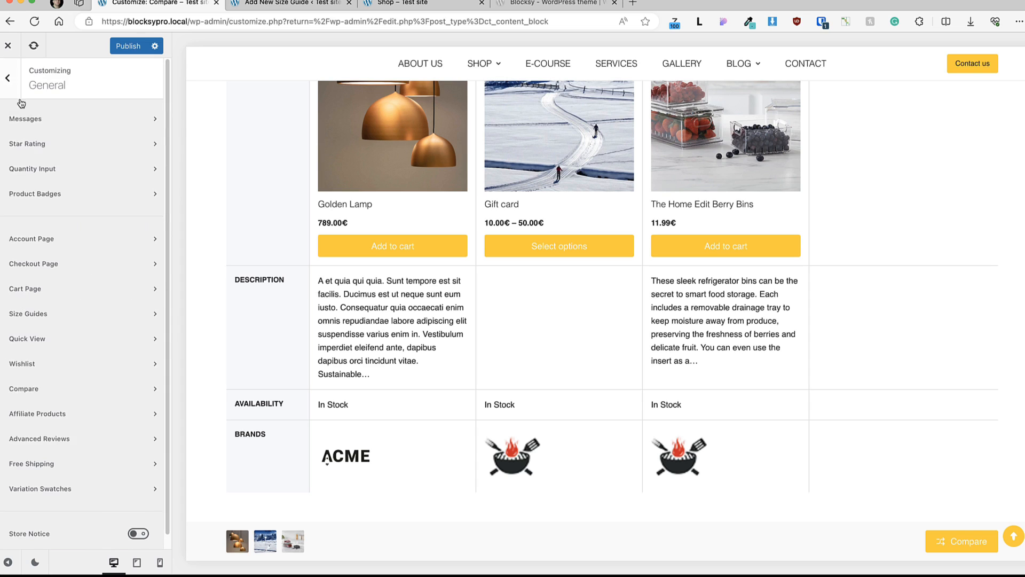
- View the Advanced Reviews settings, then return to the General settings
click(84, 440)
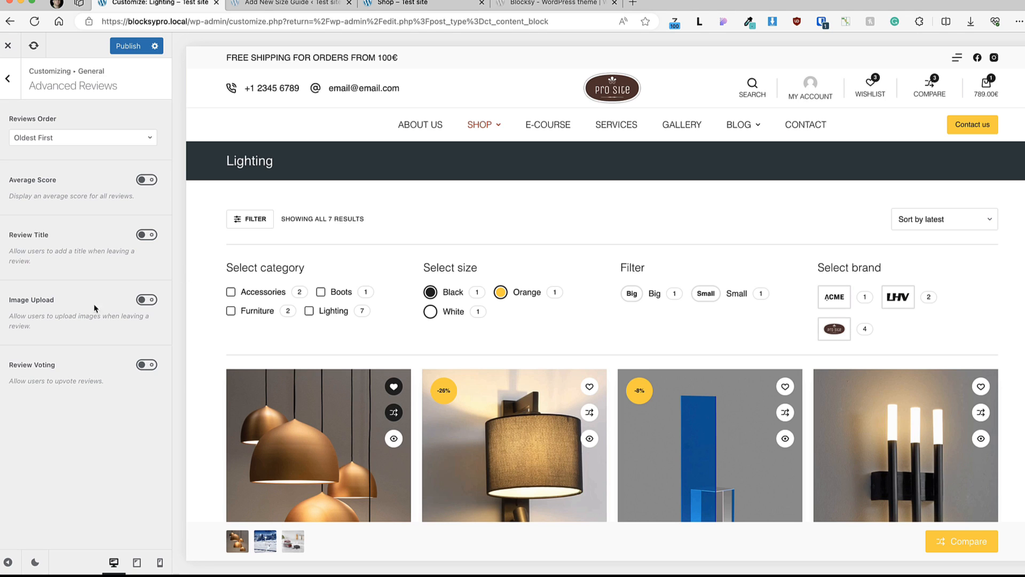
click(12, 80)
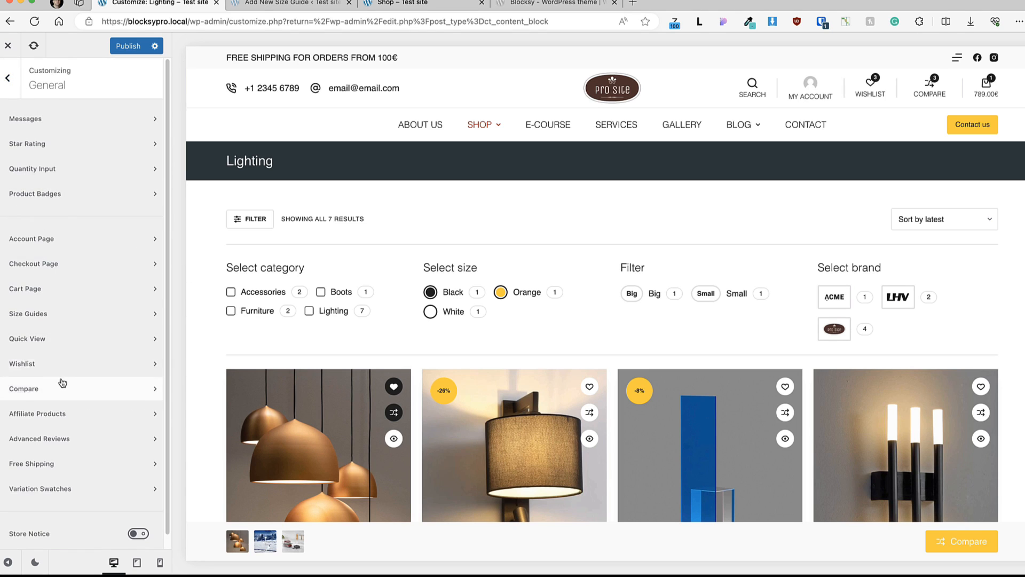
scroll(62, 382, down, 1)
scroll(283, 356, down, 3)
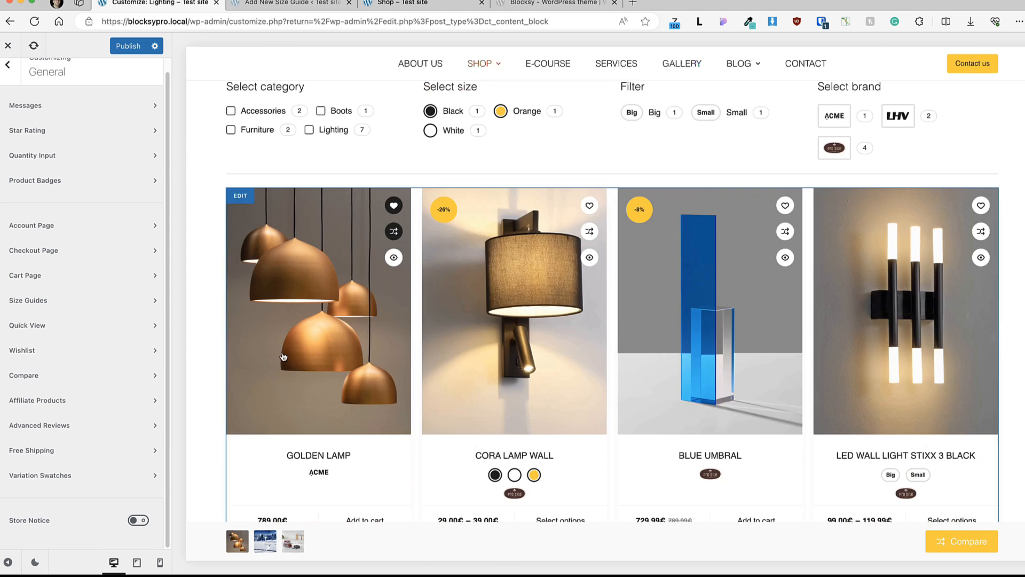
- Open the Free Shipping settings, then look over the header's Cart element options and the mini cart dropdown in the preview
click(31, 450)
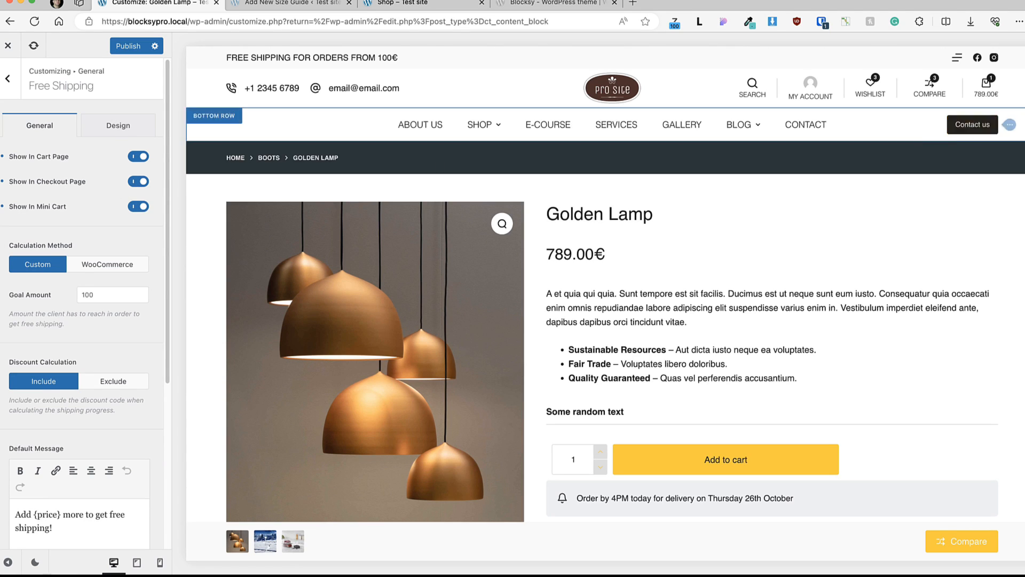
mouse_move(992, 82)
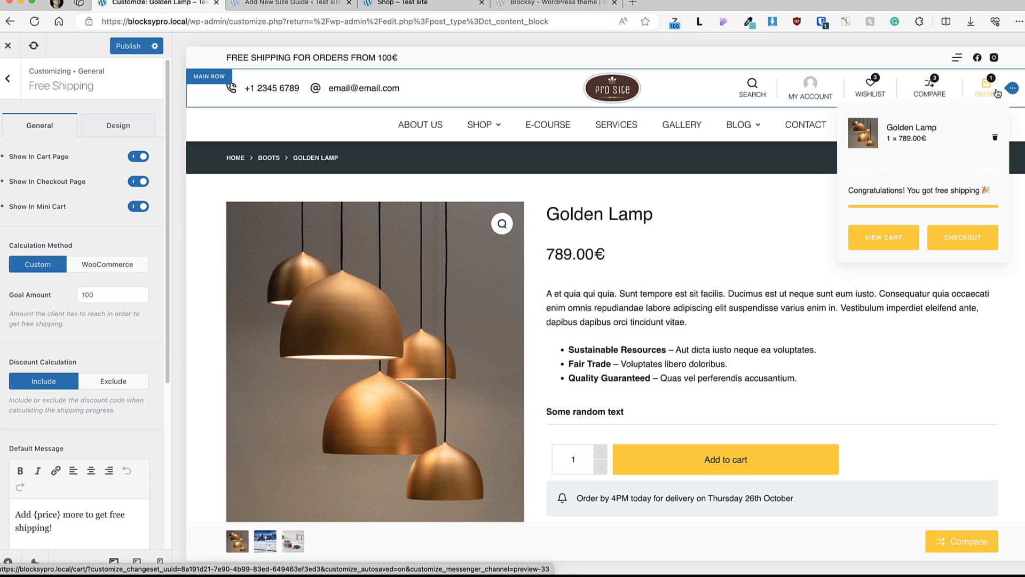
click(1011, 89)
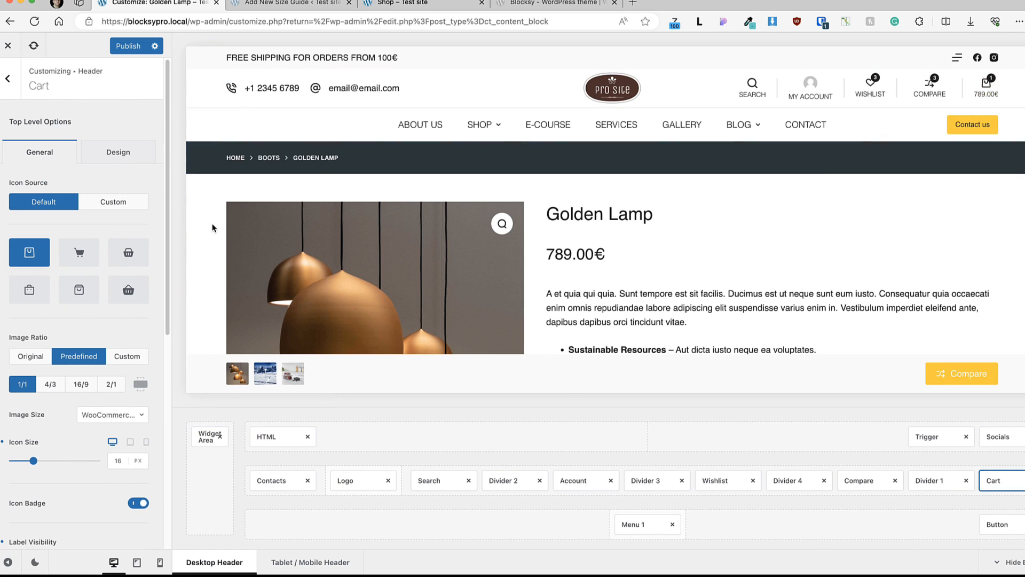
scroll(80, 254, down, 5)
scroll(83, 272, down, 2)
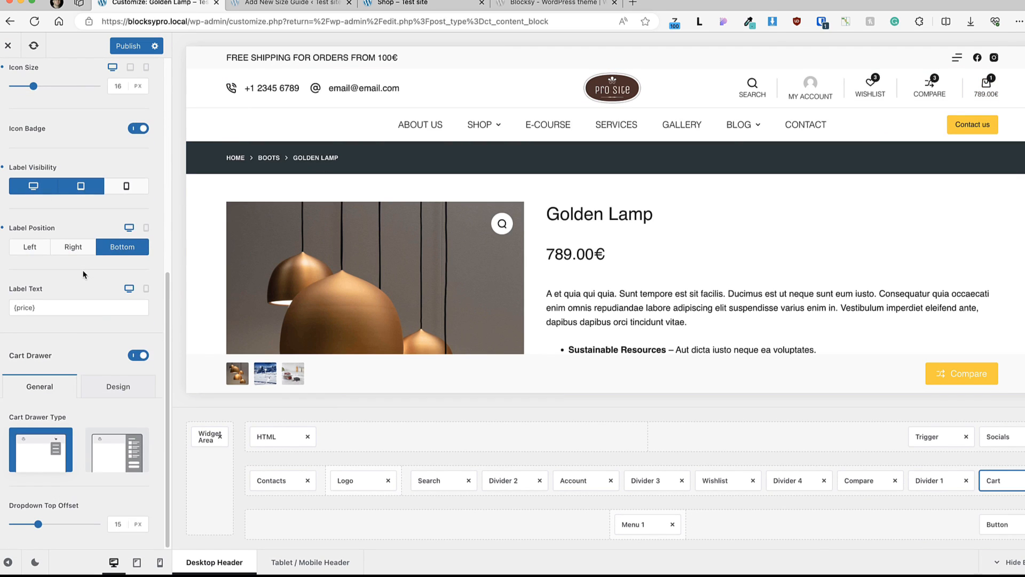
mouse_move(985, 96)
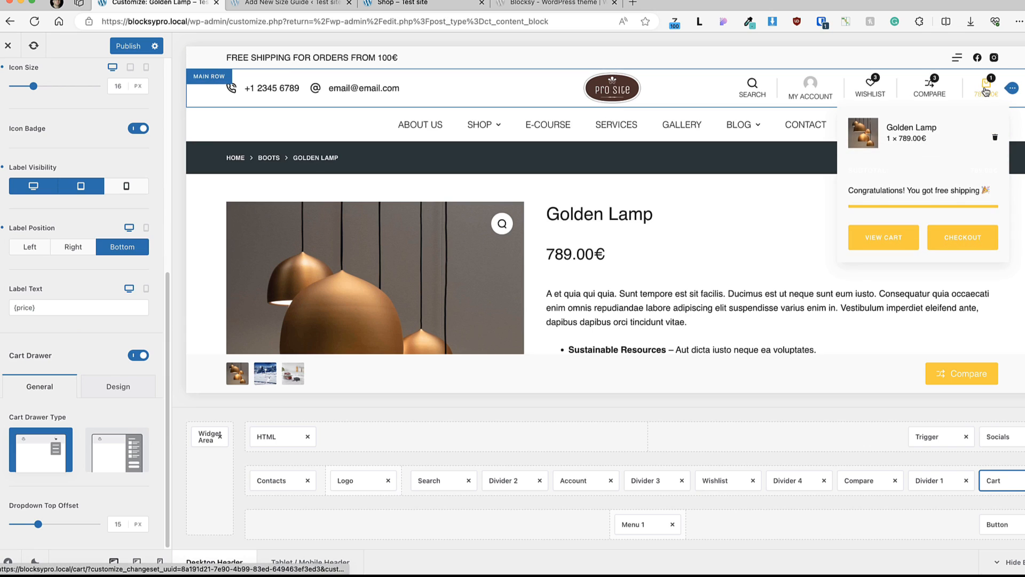
- Set the Cart Drawer Type to the off-canvas panel and check the free shipping bar in the previewed Shopping Cart panel
click(117, 453)
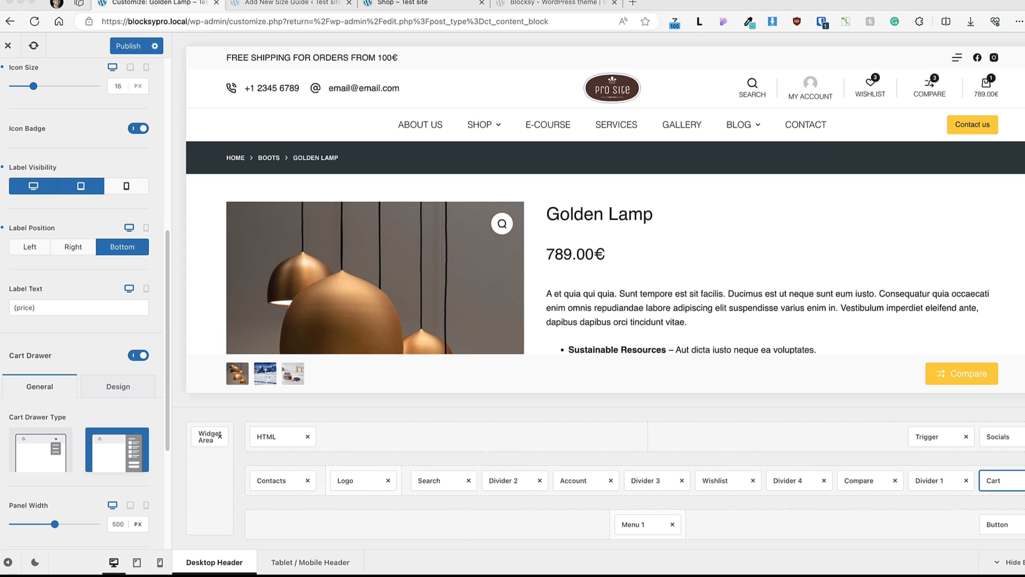
click(981, 88)
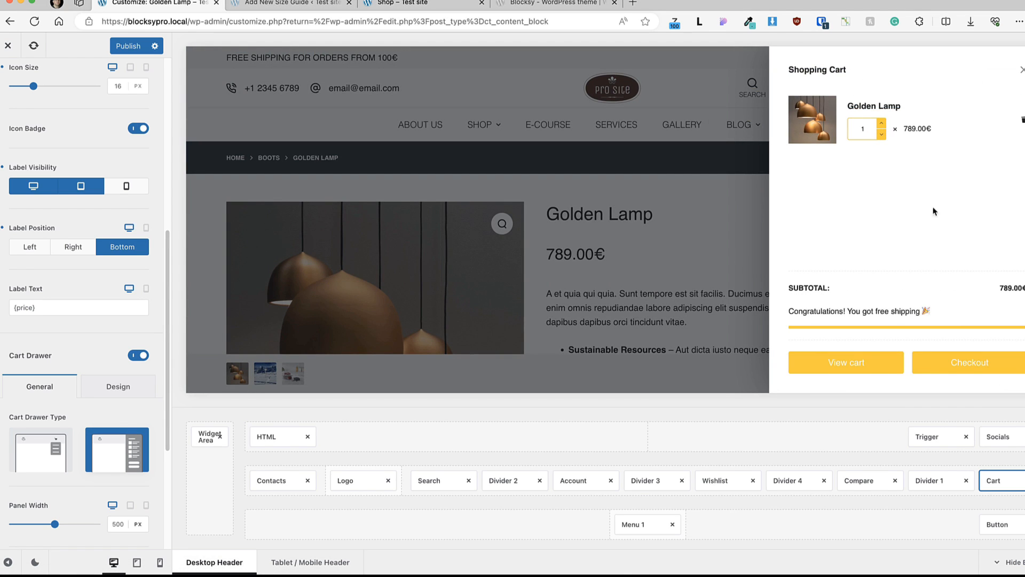
drag(918, 312, 795, 316)
click(382, 143)
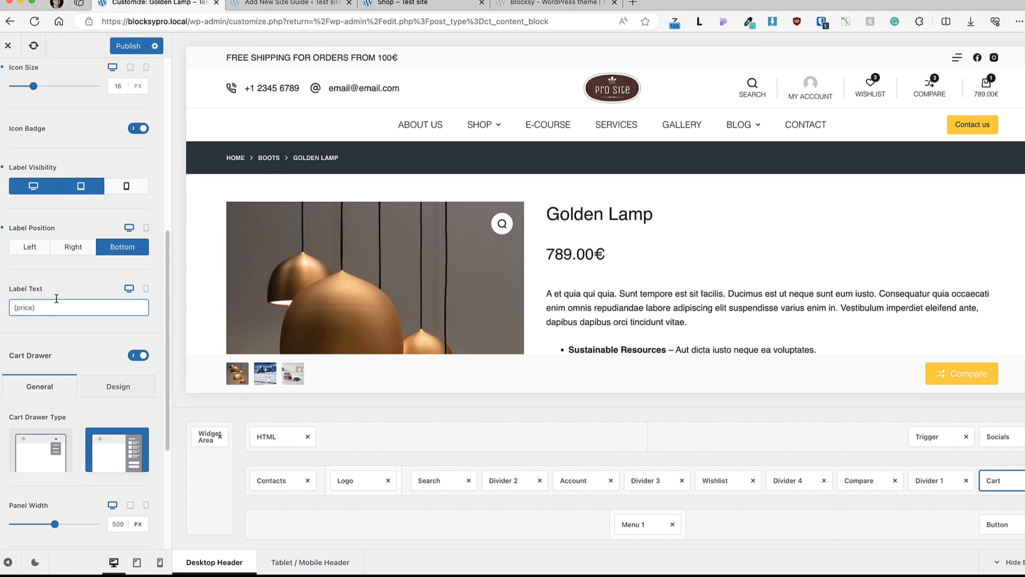
scroll(126, 273, down, 4)
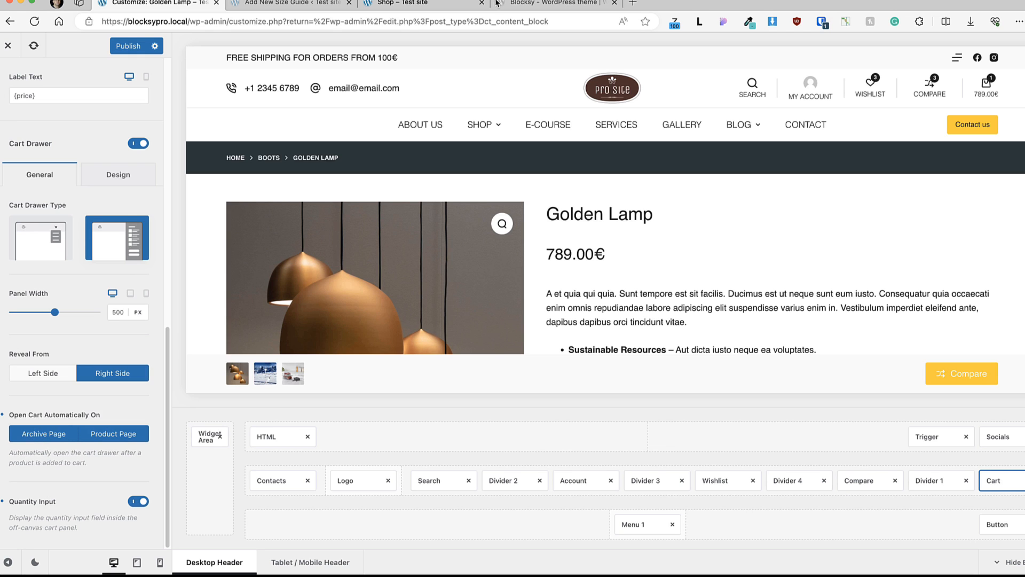
- Switch to the live Shop page, close the Gift card quick view and add the Golden Lamp to the cart
click(428, 3)
click(798, 141)
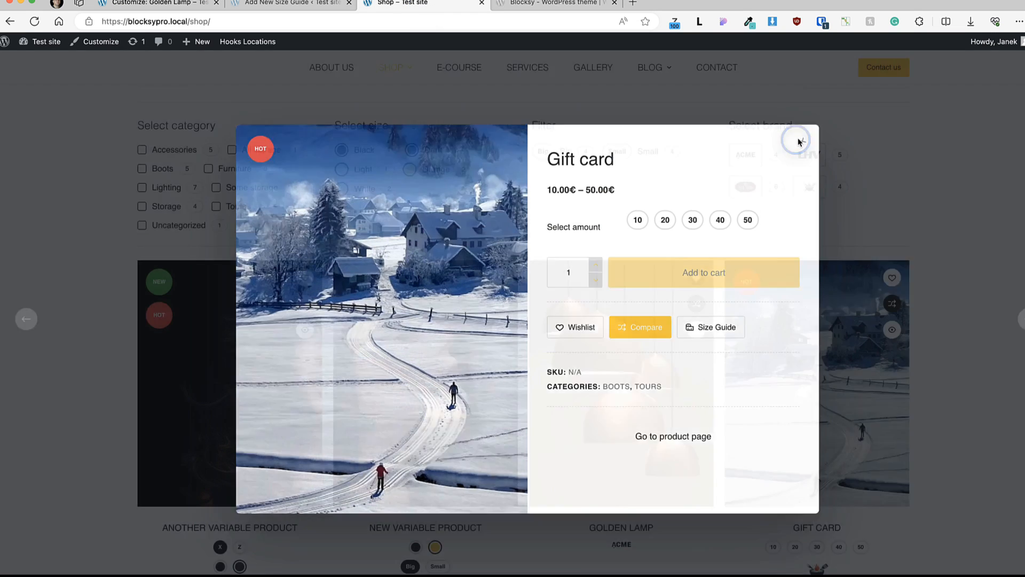
scroll(481, 240, down, 3)
click(662, 333)
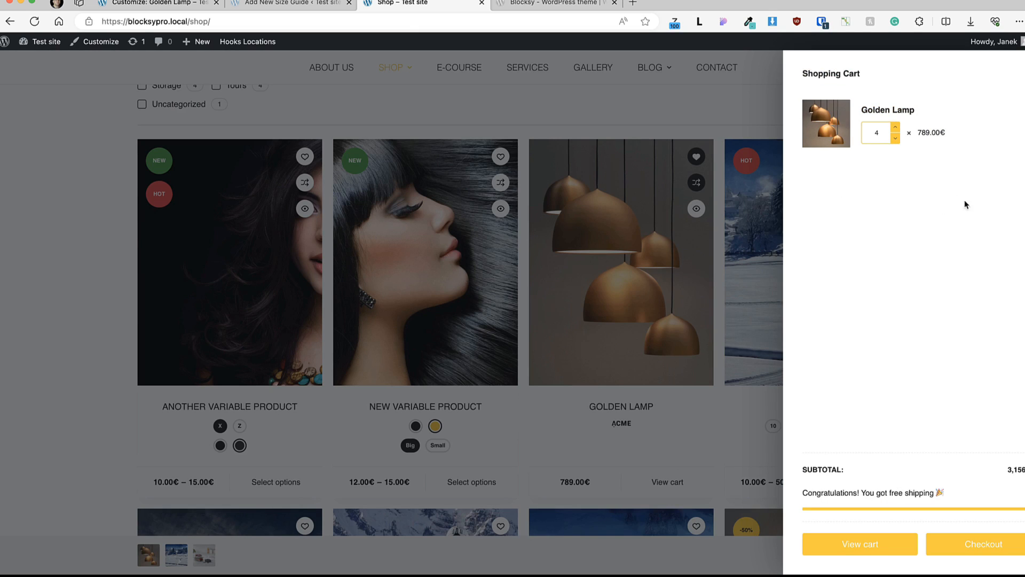
- Lower the Golden Lamp quantity in the cart panel by three and examine the free shipping message
click(896, 139)
click(896, 138)
click(896, 138)
drag(933, 491, 808, 492)
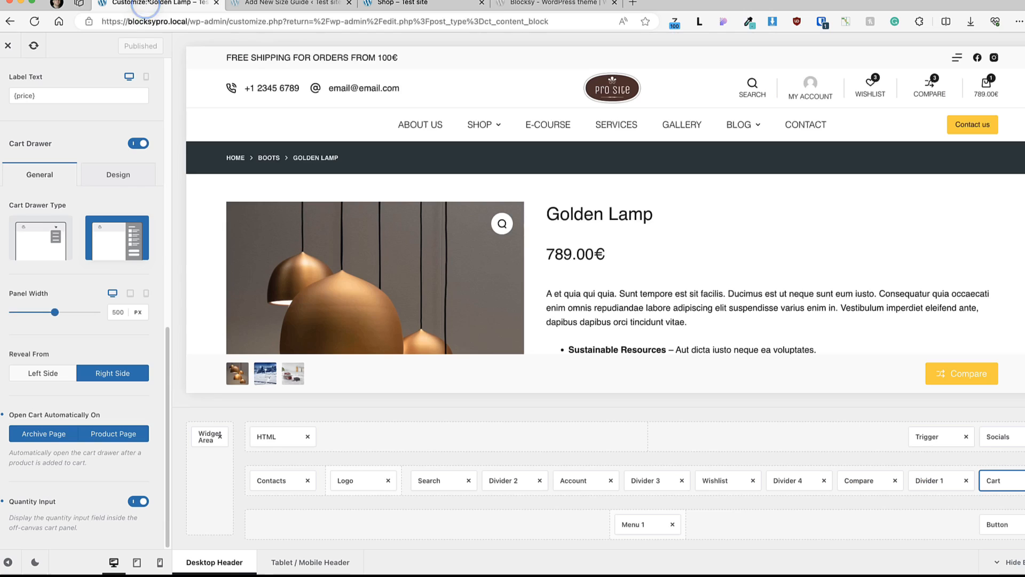
- Return to the Customizer's Free Shipping settings and examine the free shipping message on the Golden Lamp product page
click(149, 3)
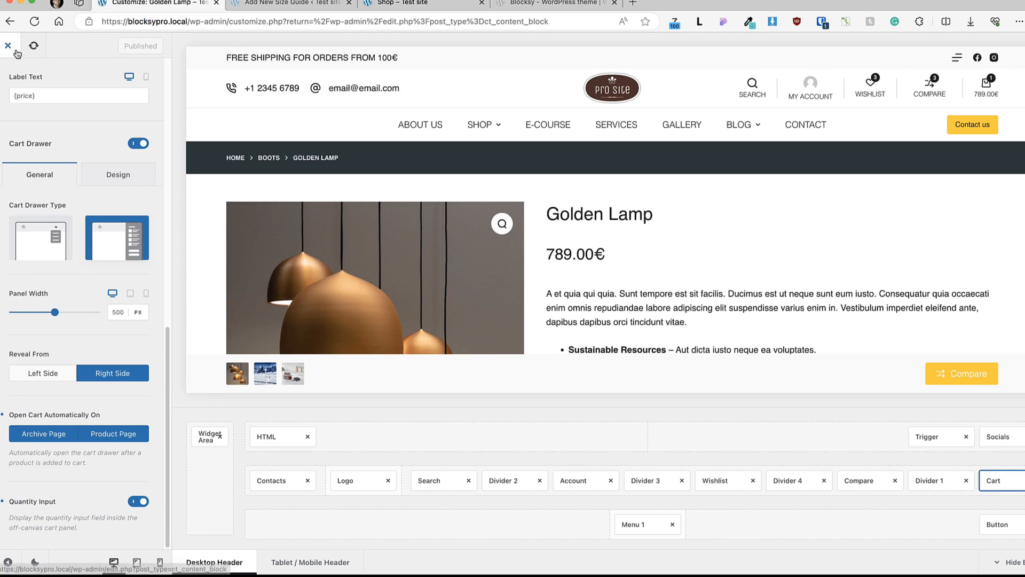
scroll(10, 102, up, 10)
click(6, 79)
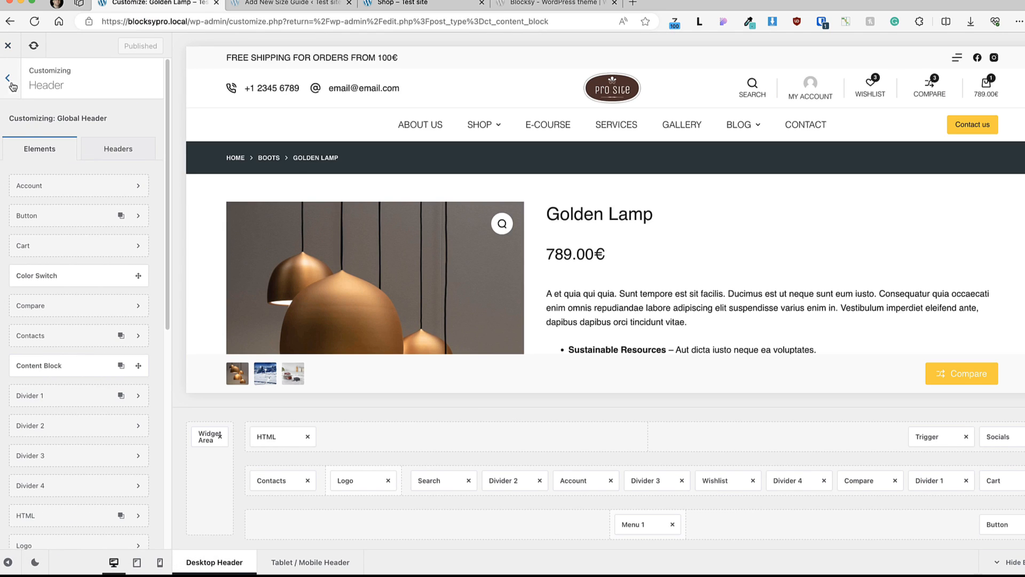
click(7, 79)
click(43, 460)
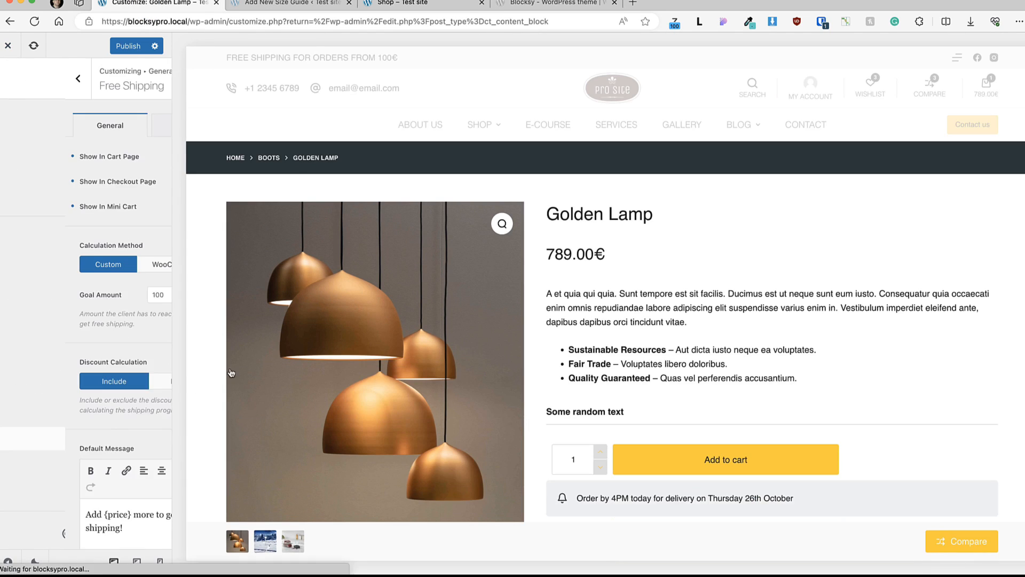
scroll(722, 316, down, 5)
drag(710, 352, 562, 353)
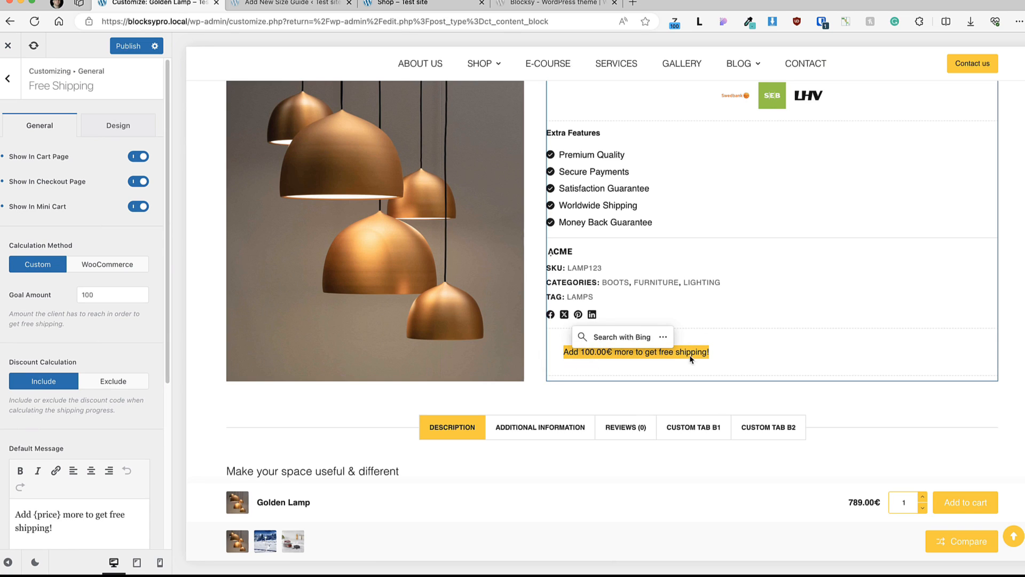
click(731, 357)
- Try the WooCommerce calculation method for free shipping, then switch back to Custom
click(132, 291)
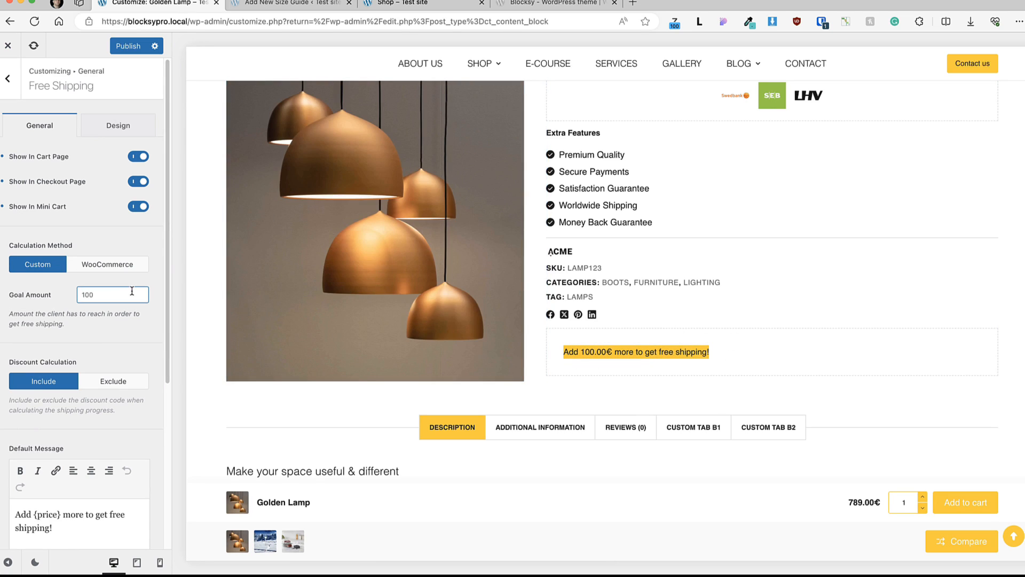
click(147, 265)
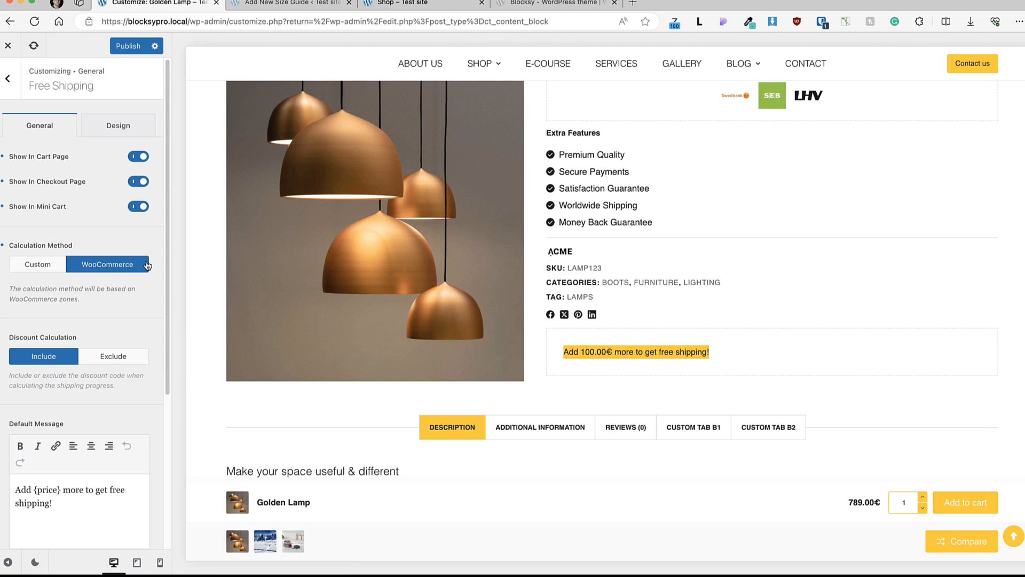
click(37, 265)
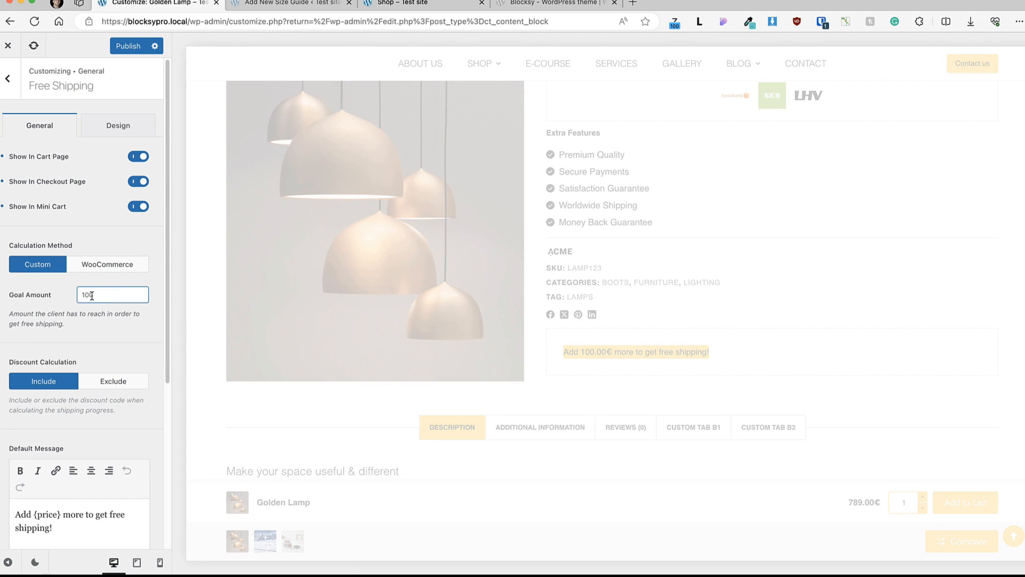
- Look over Free Shipping's discount calculation, default and success messages and progress bar color, then return to the General settings
scroll(91, 312, down, 3)
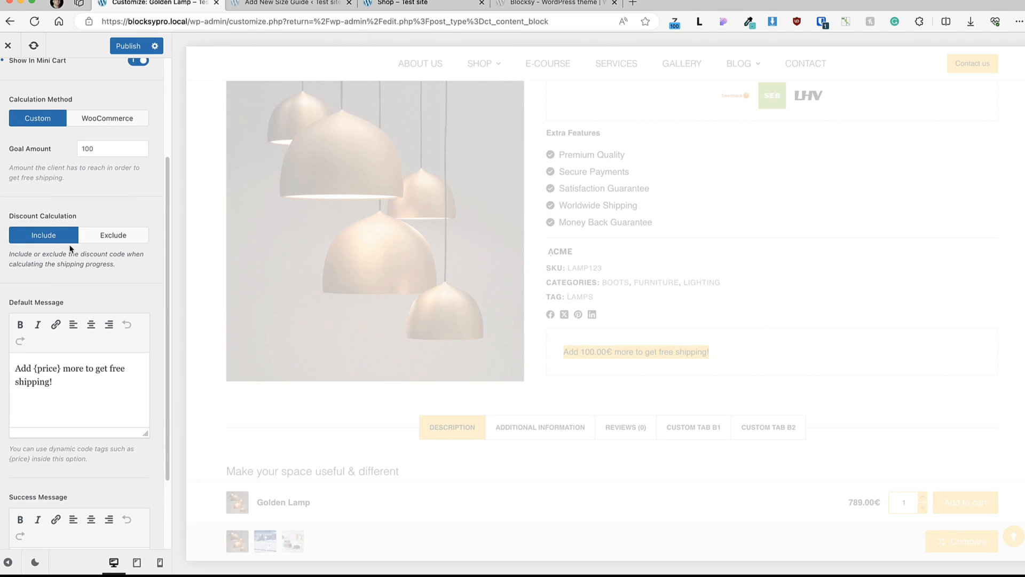
drag(55, 396, 9, 369)
scroll(67, 398, down, 2)
drag(59, 476, 18, 463)
click(142, 126)
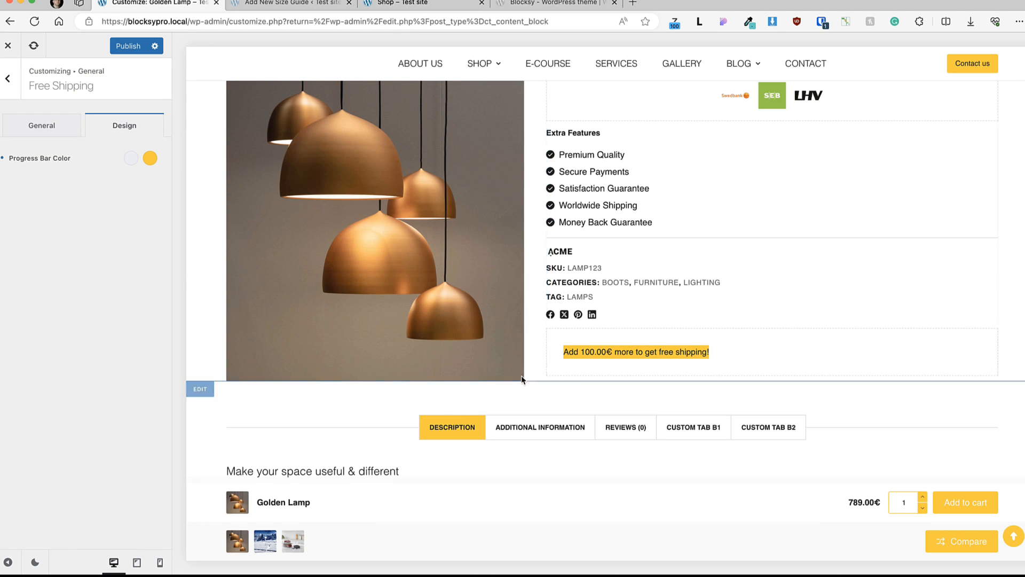
triple_click(549, 354)
click(11, 79)
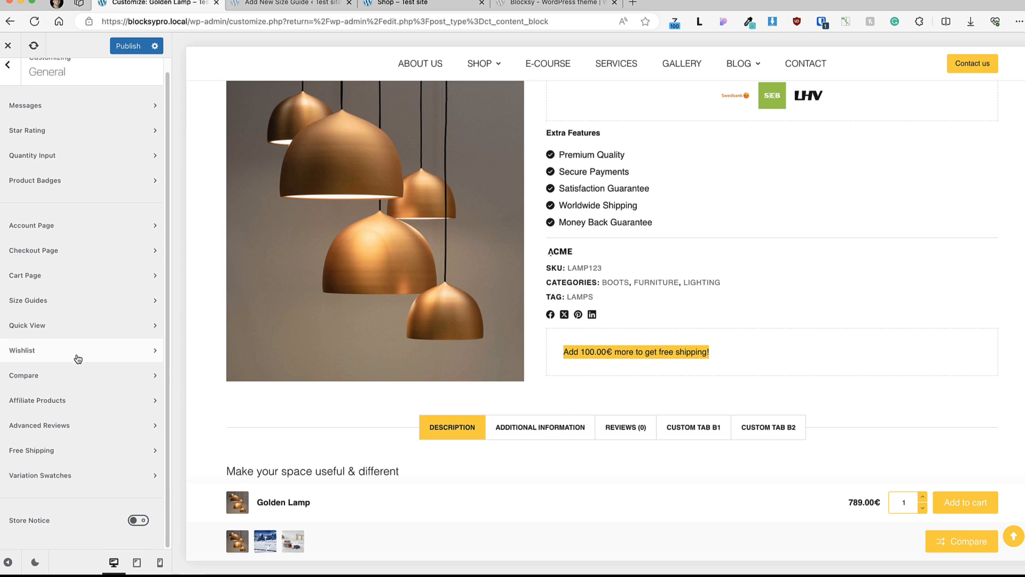
- View the Variation Swatches settings, then switch to the live Shop page and examine the swatches on its product cards
click(74, 475)
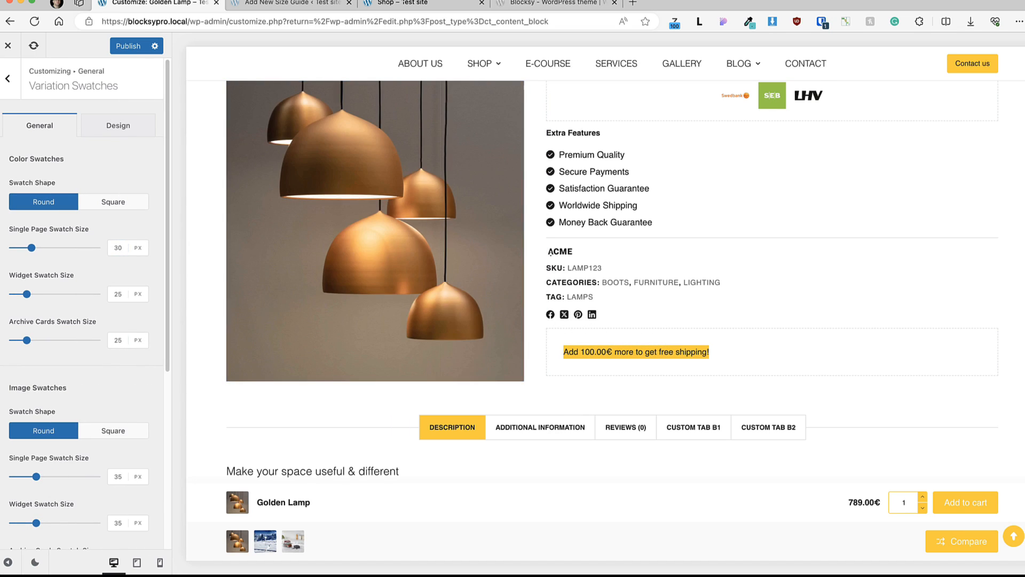
click(387, 4)
click(983, 85)
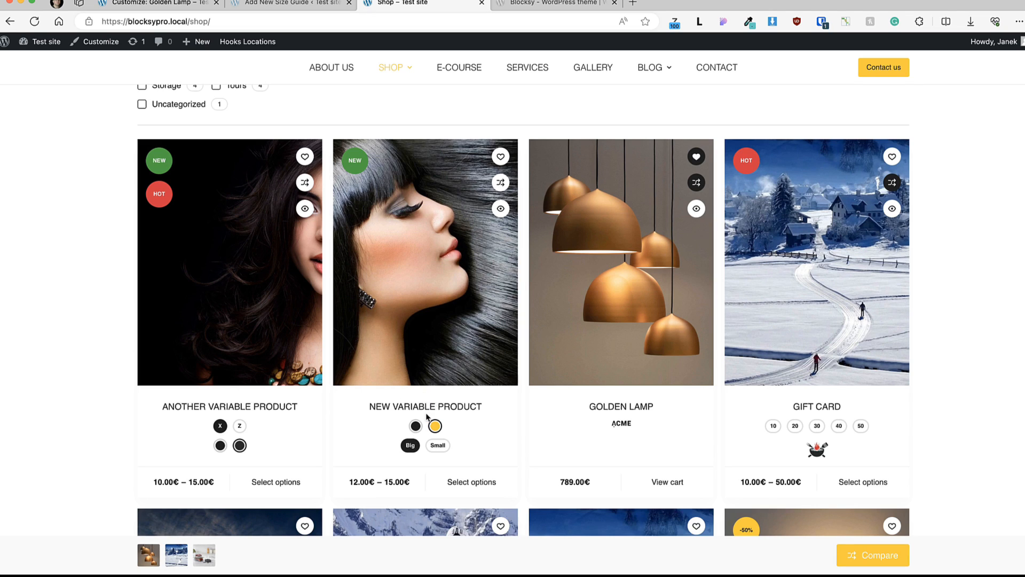
- Switch to the WordPress admin and add a product attribute named Demo with the Color swatch type
click(262, 4)
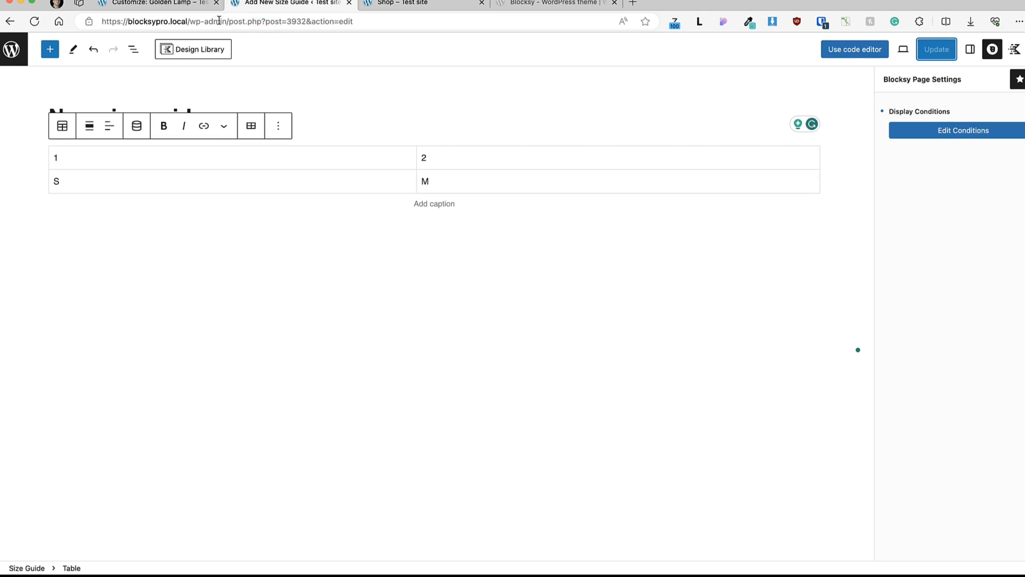
click(12, 43)
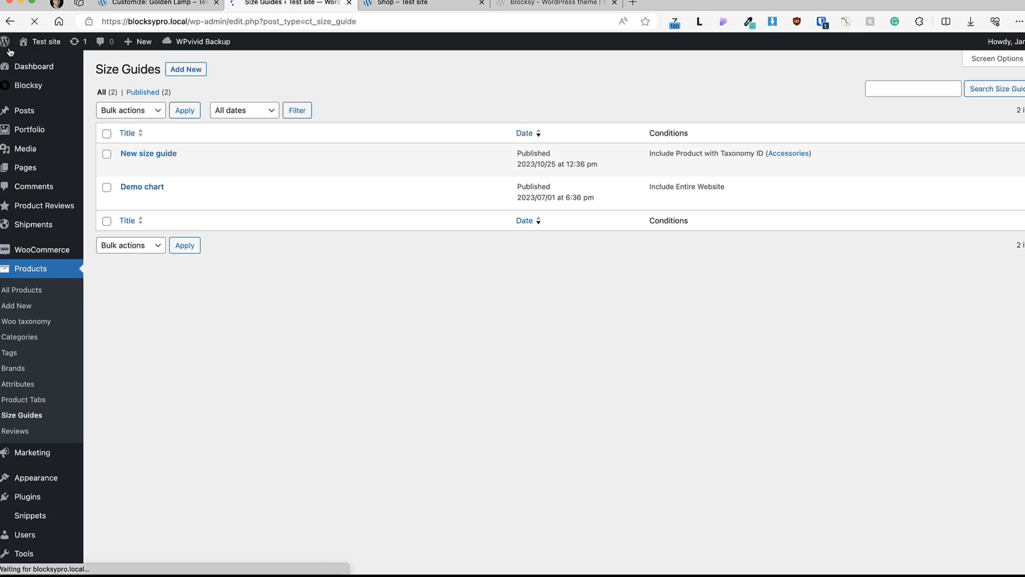
click(13, 383)
click(177, 197)
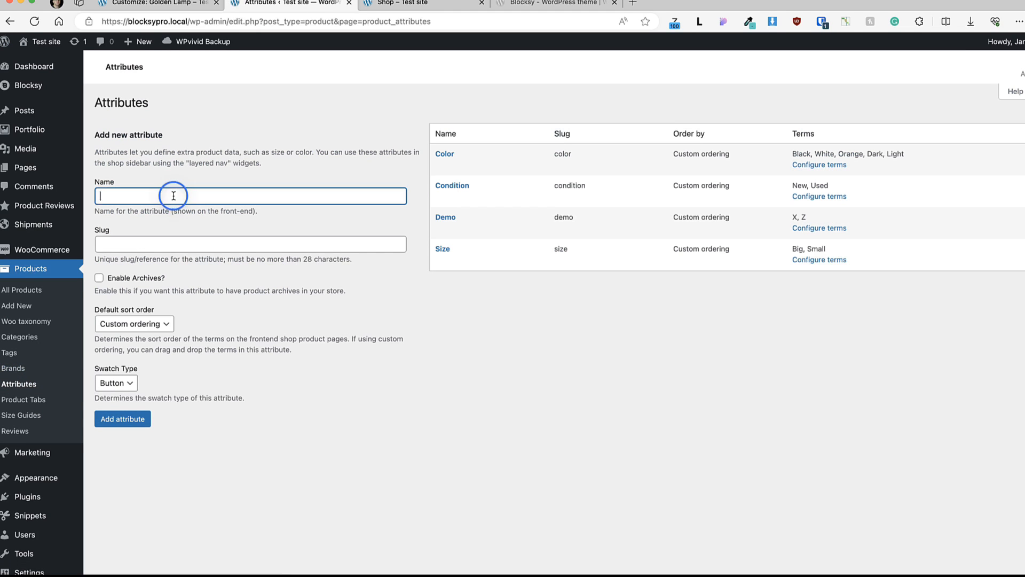
text(Demo)
click(115, 383)
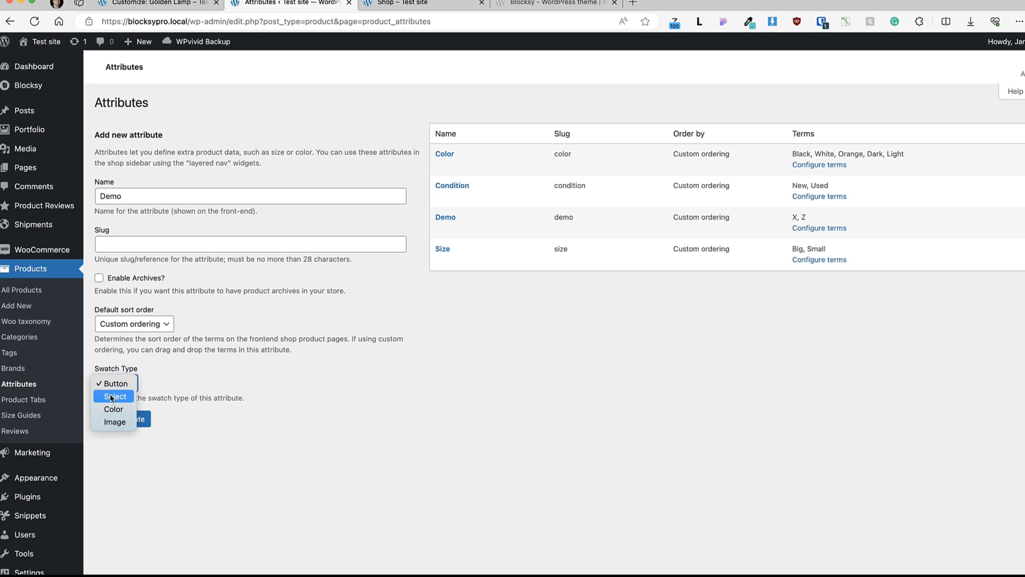
click(113, 410)
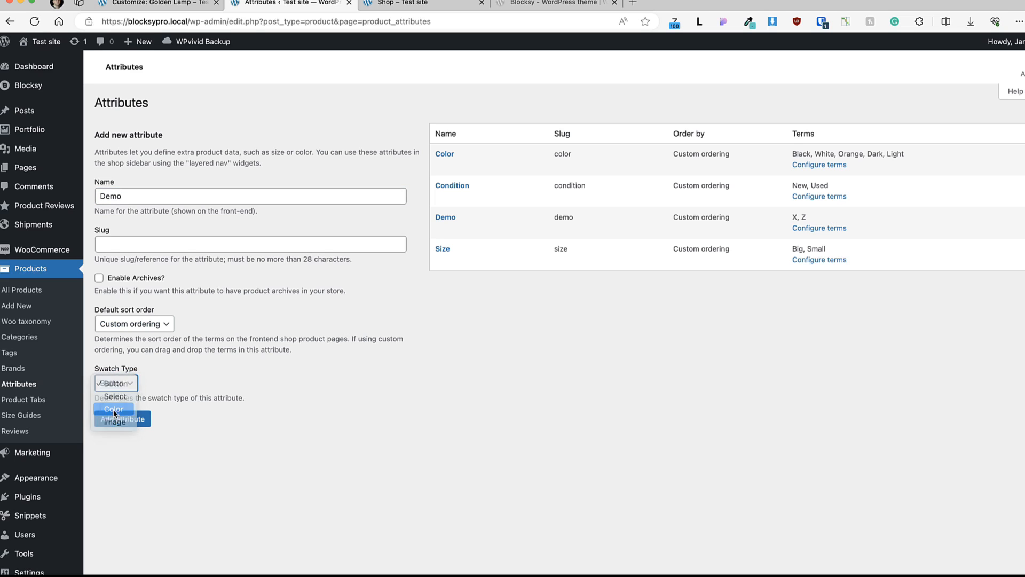
click(133, 419)
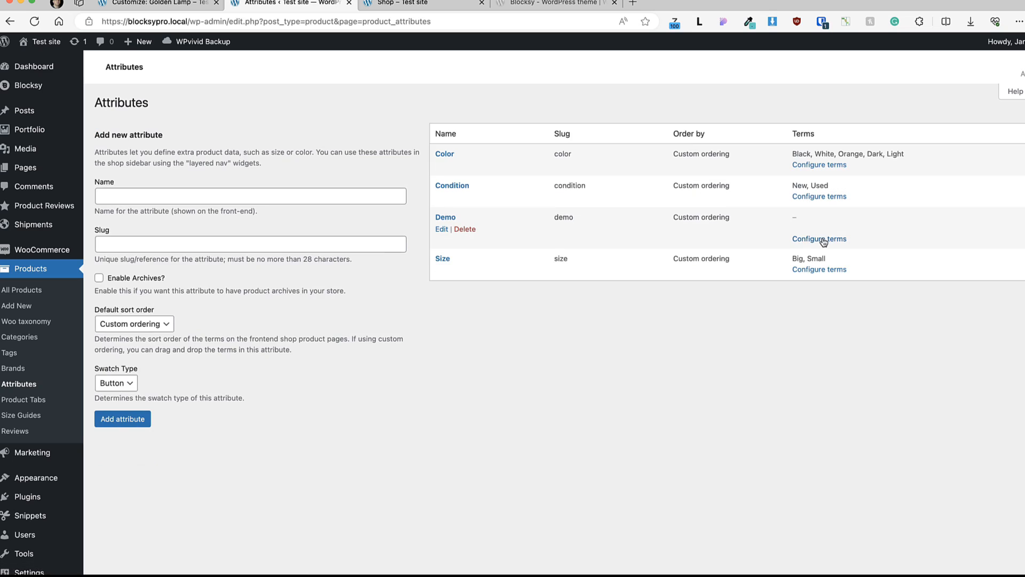
- Add a term named XS with the yellow palette color to the Demo attribute, then return to the attributes list
click(819, 238)
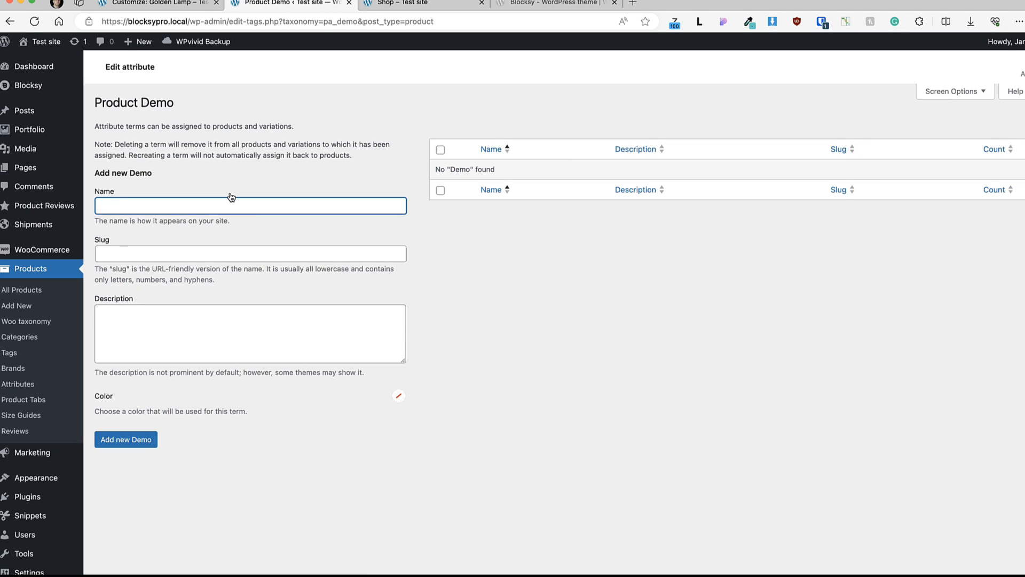
text(XS)
click(398, 396)
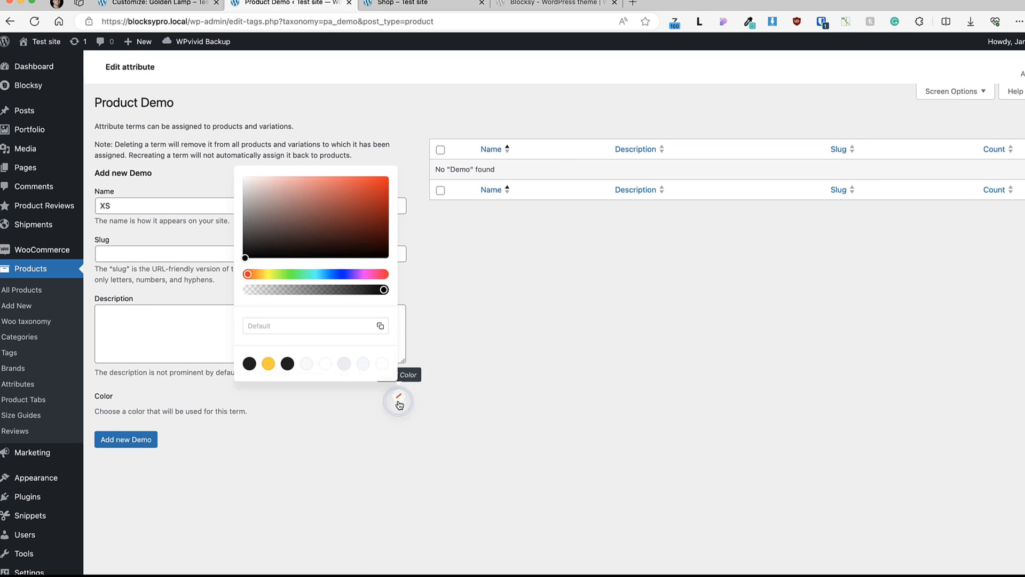
click(270, 365)
key(super+bracketleft)
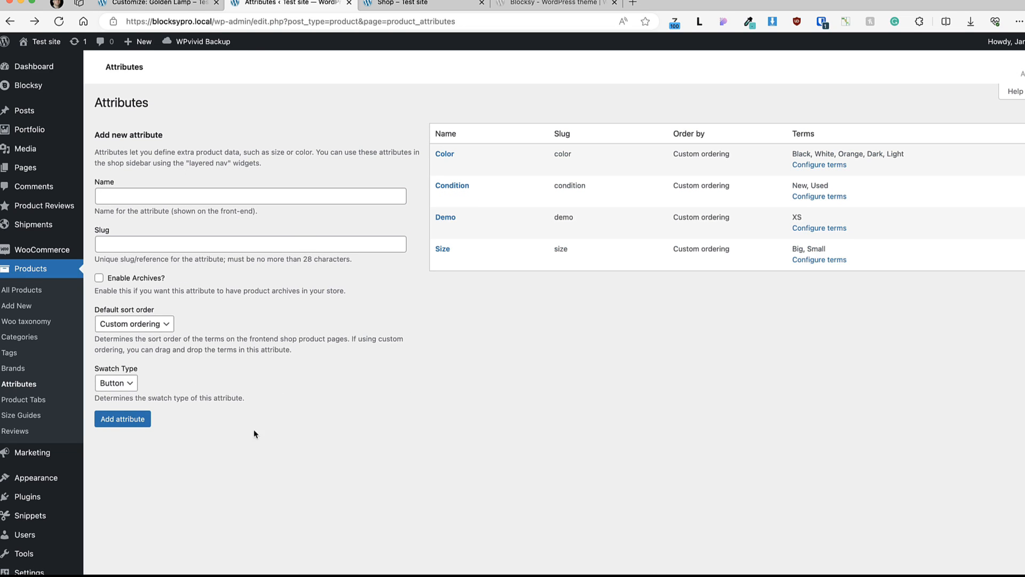
- View the available swatch types for a new attribute, then switch back to the Customizer's Variation Swatches settings
click(120, 383)
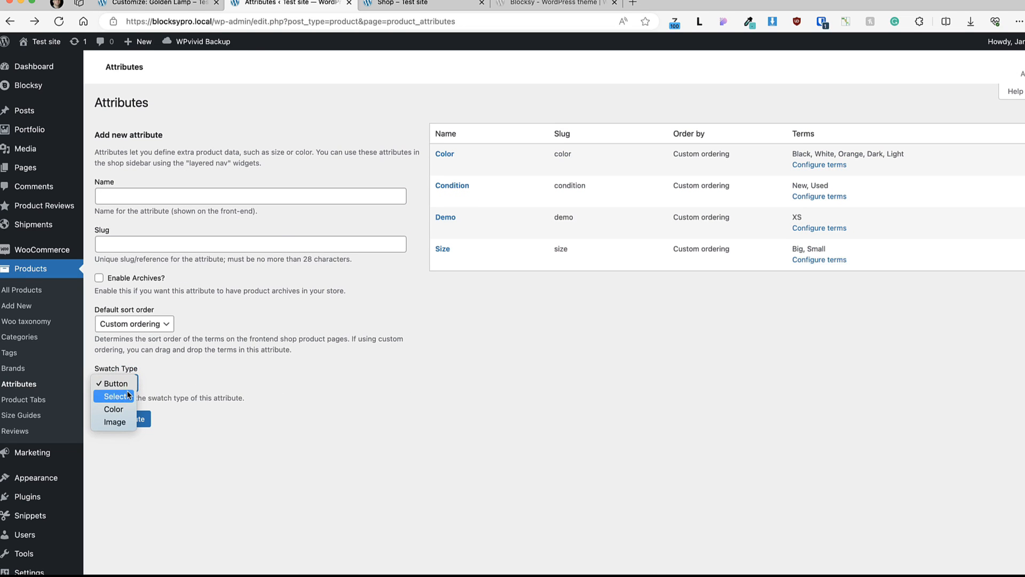
key(Escape)
key(ctrl+Tab)
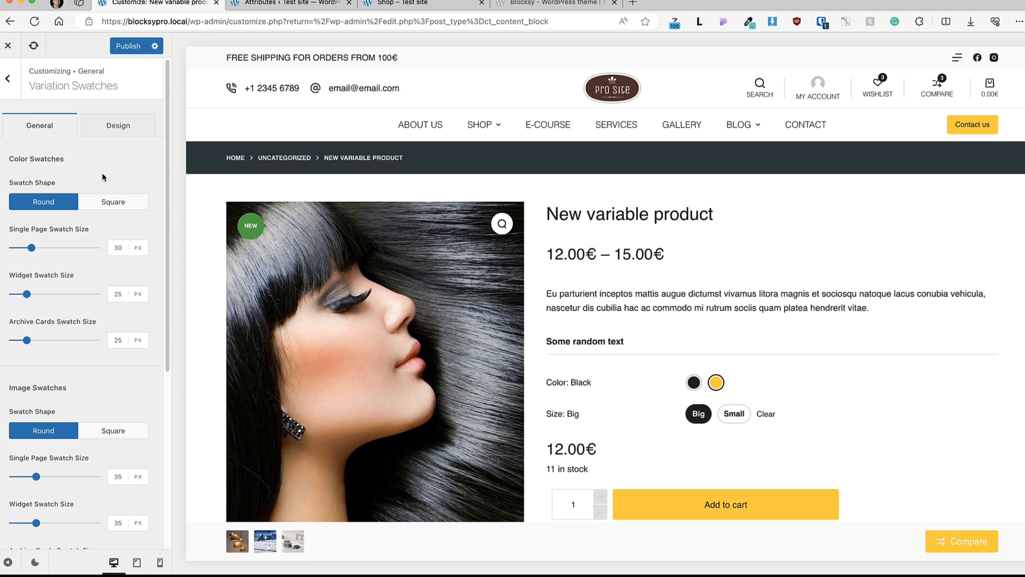
- Examine the shape, size and design settings for color, image and button swatches, then return to the General settings
click(693, 380)
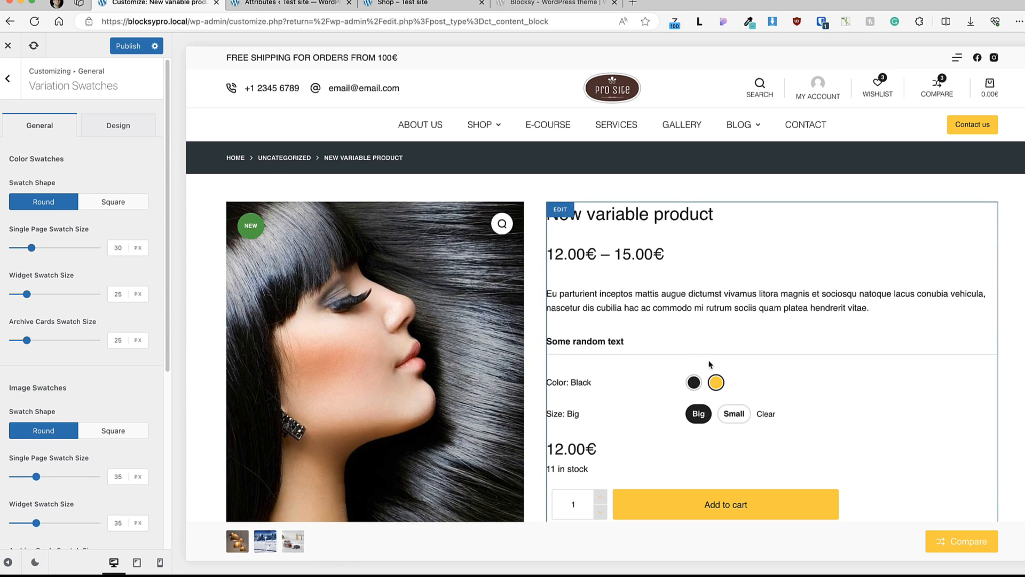
scroll(62, 222, down, 1)
scroll(34, 198, down, 2)
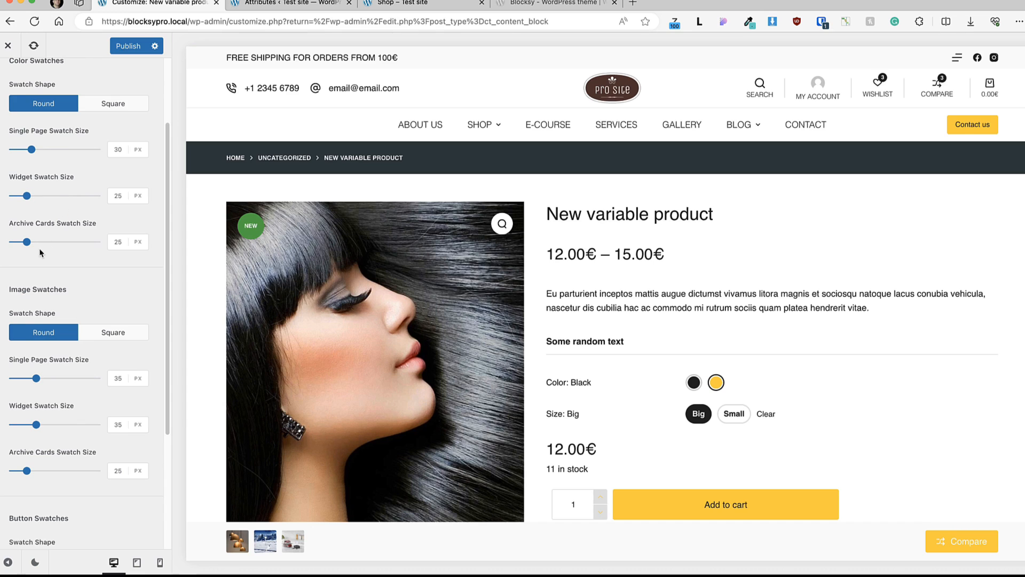
scroll(99, 238, down, 5)
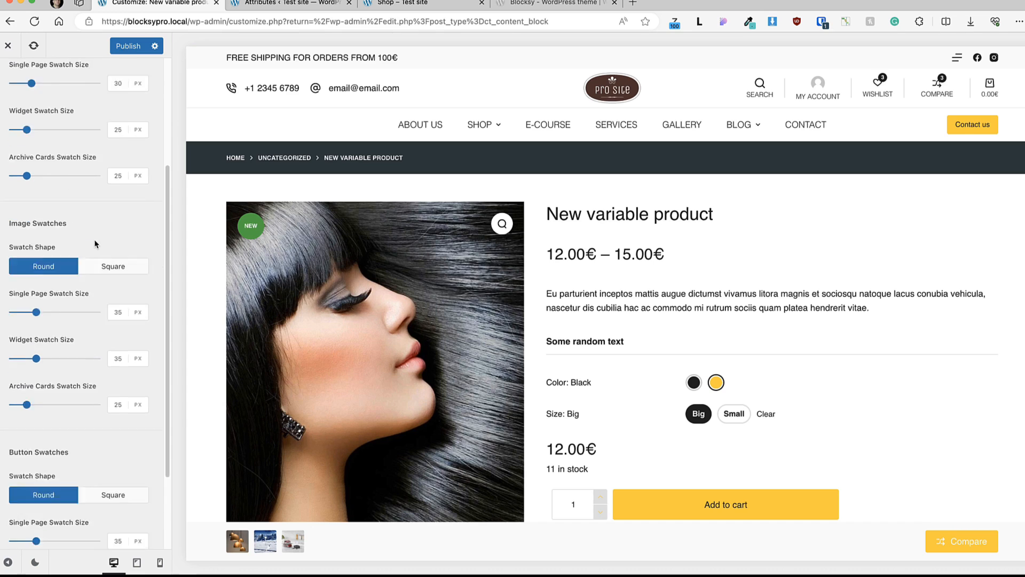
scroll(69, 215, down, 1)
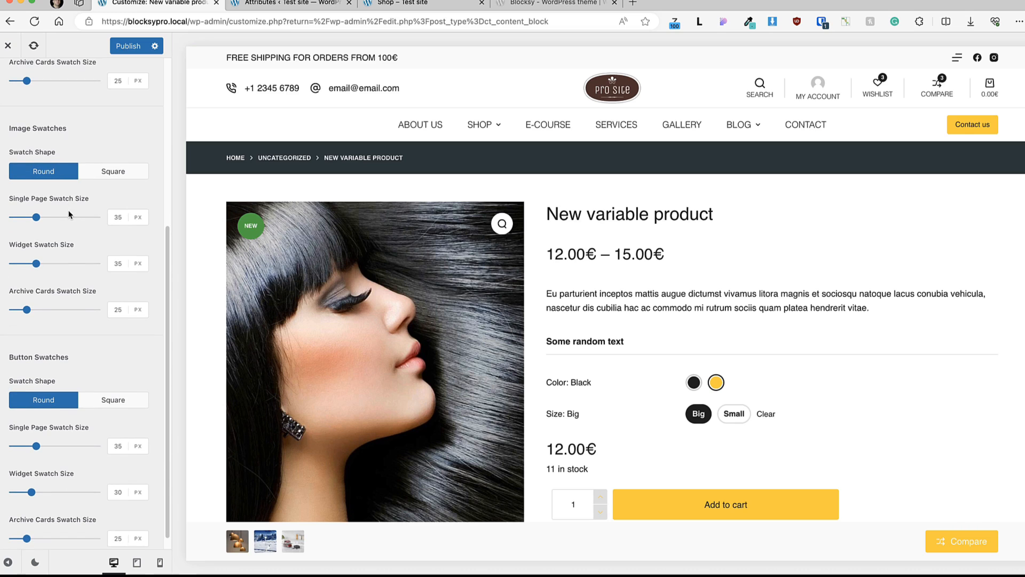
scroll(66, 214, down, 1)
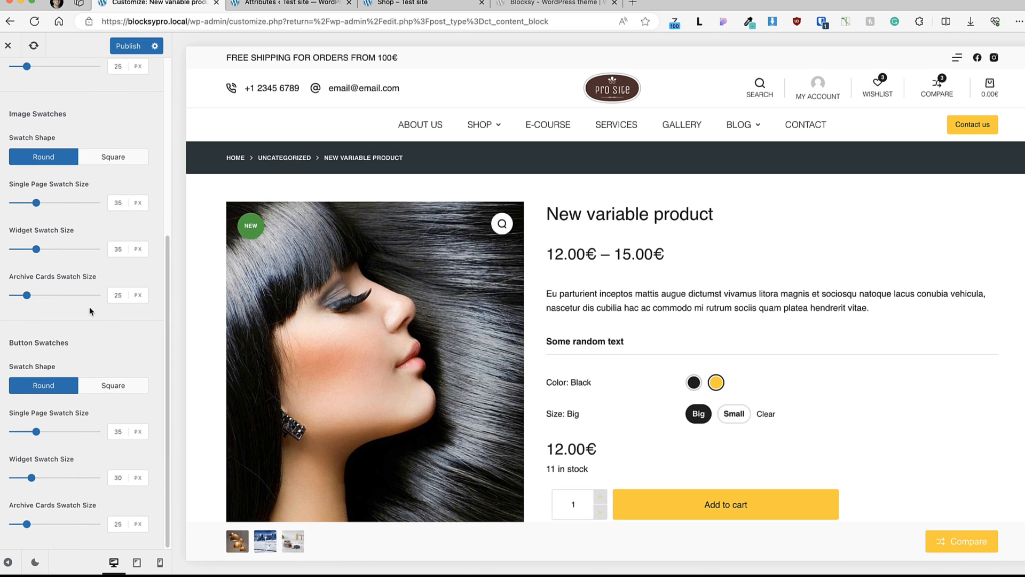
scroll(88, 307, up, 10)
click(122, 126)
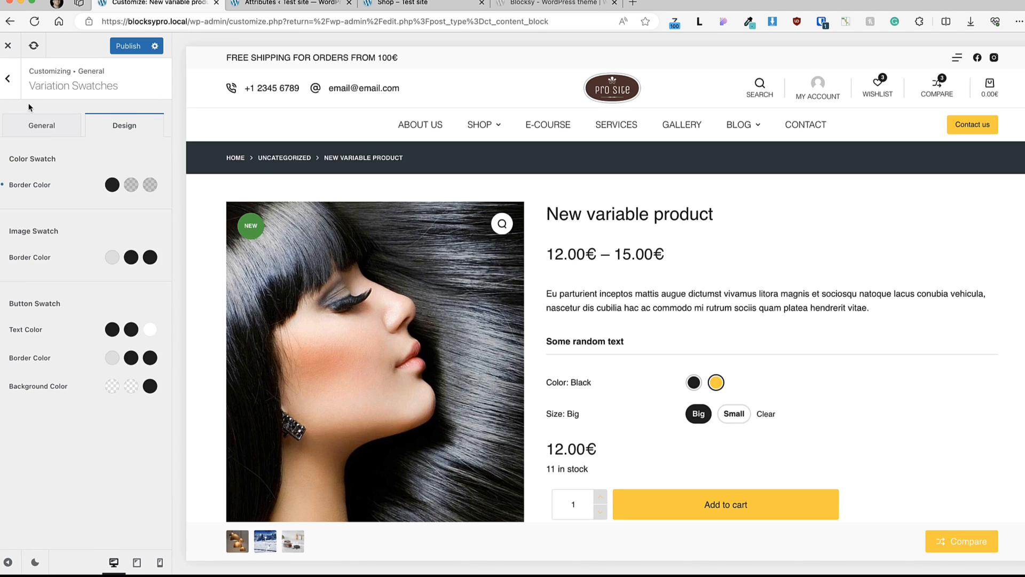
click(11, 80)
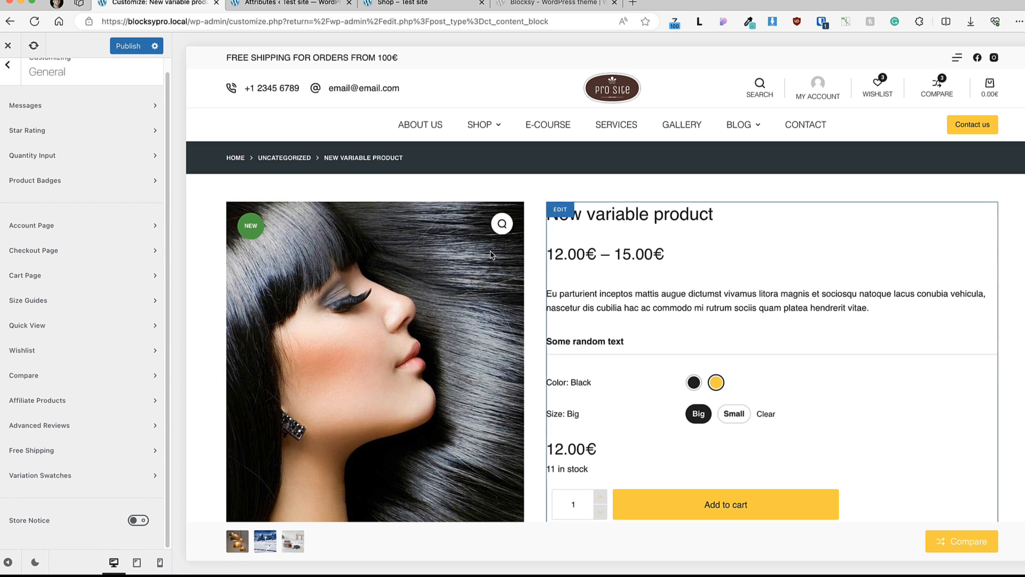
- Publish the pending changes, then enable the Store Notice and set its notice position to Top
click(112, 46)
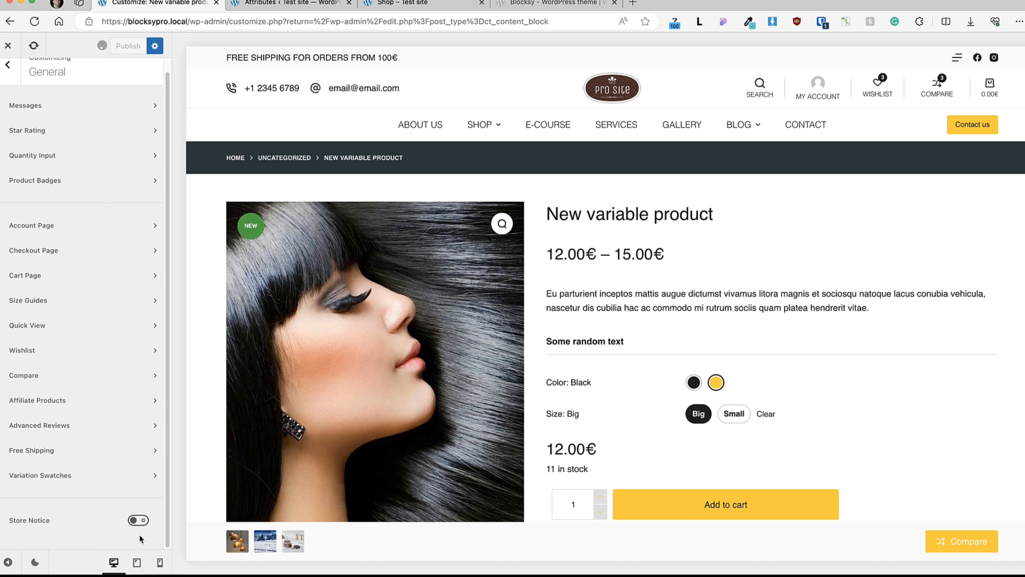
click(139, 520)
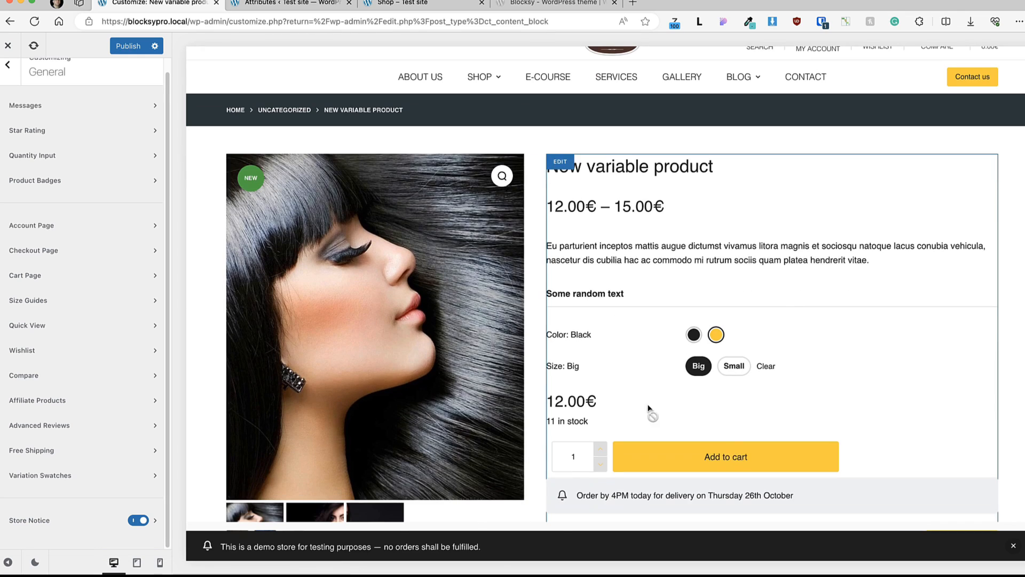
click(57, 526)
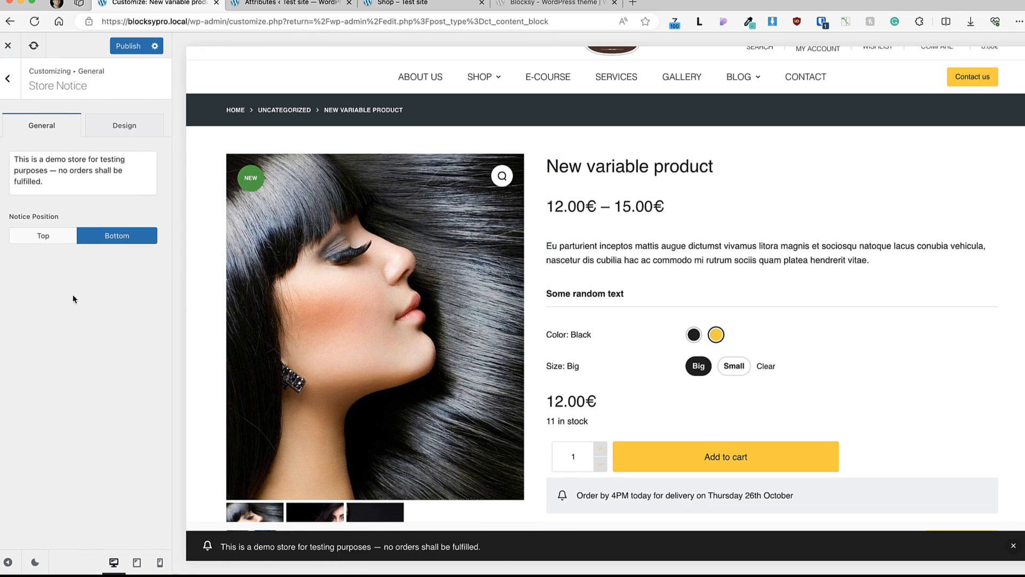
click(39, 238)
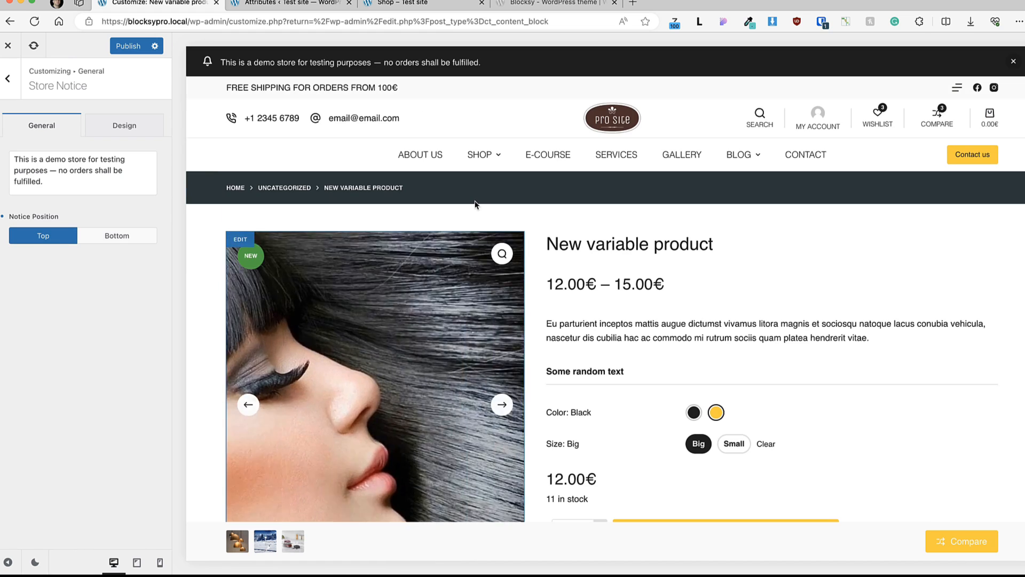
- Check the Store Notice's text settings, then turn the notice off and publish the change
triple_click(102, 156)
click(125, 125)
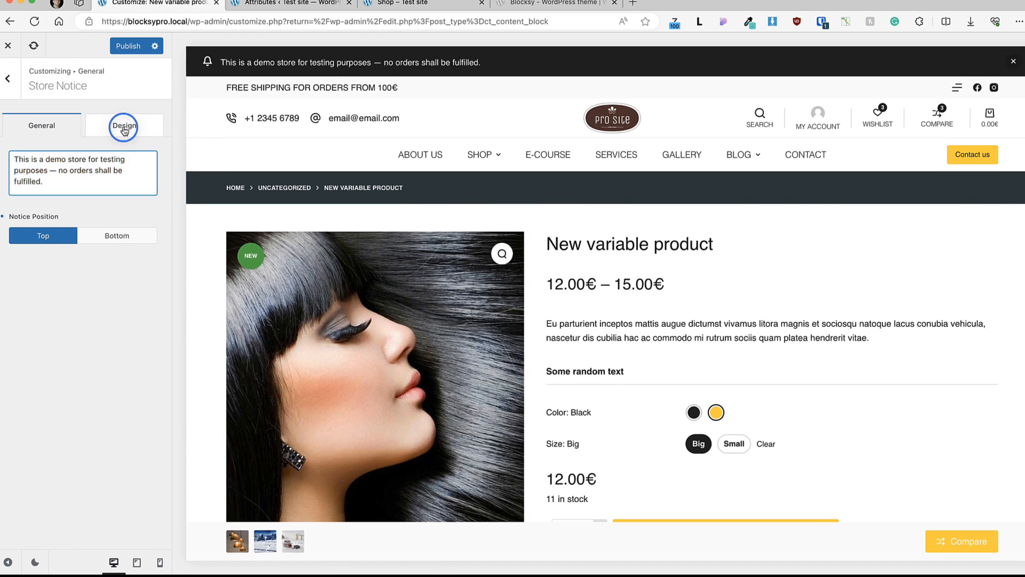
click(7, 79)
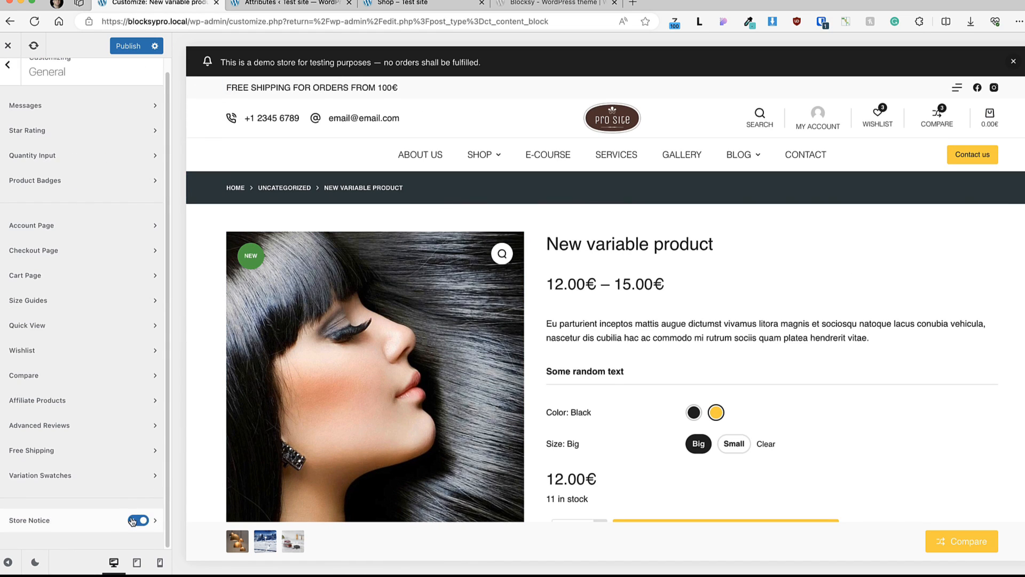
click(132, 521)
scroll(80, 246, up, 1)
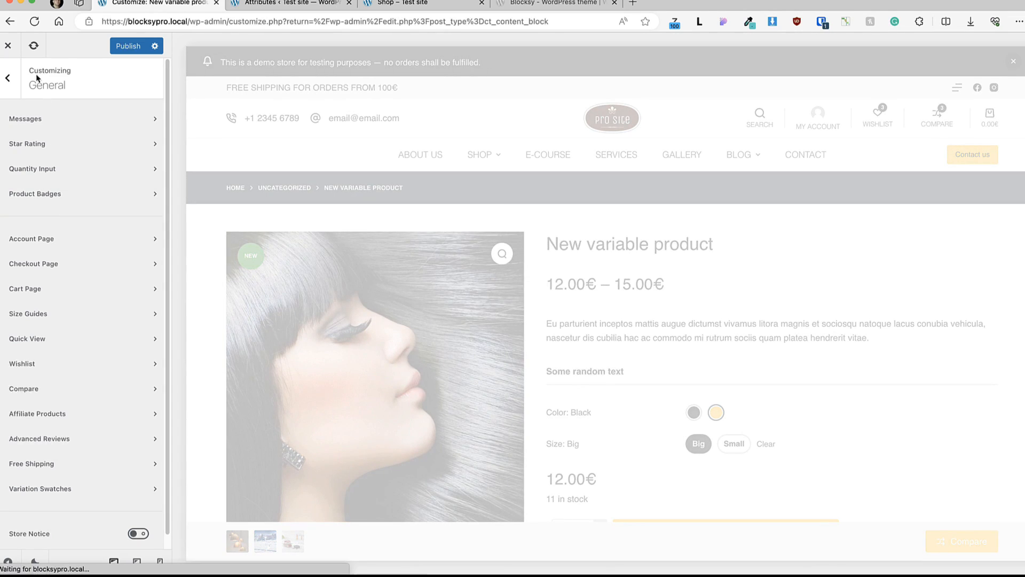
- Open WooCommerce's Product Archives settings with the Shop page in the preview and take a brief look at Page Title
click(8, 78)
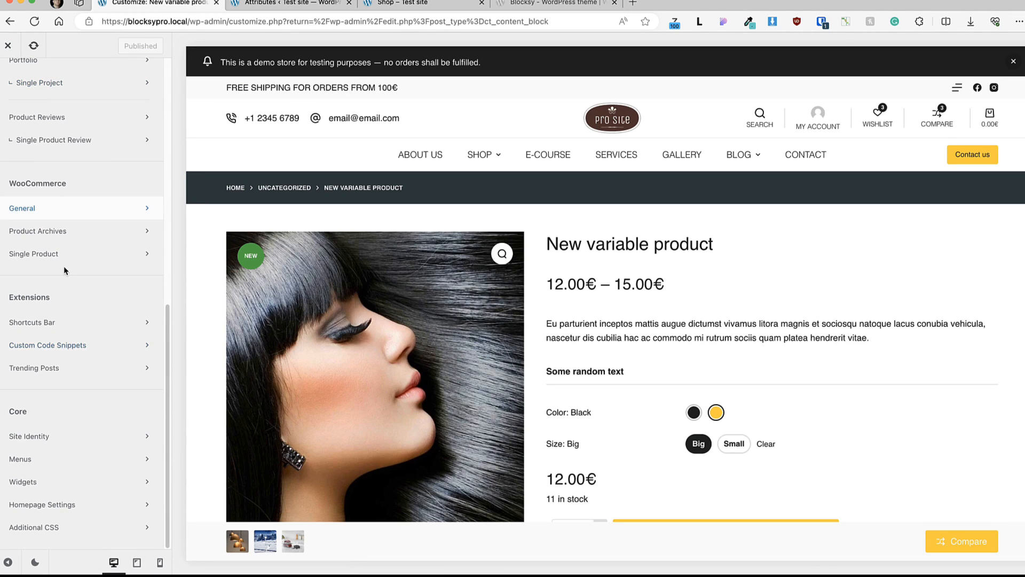
click(53, 233)
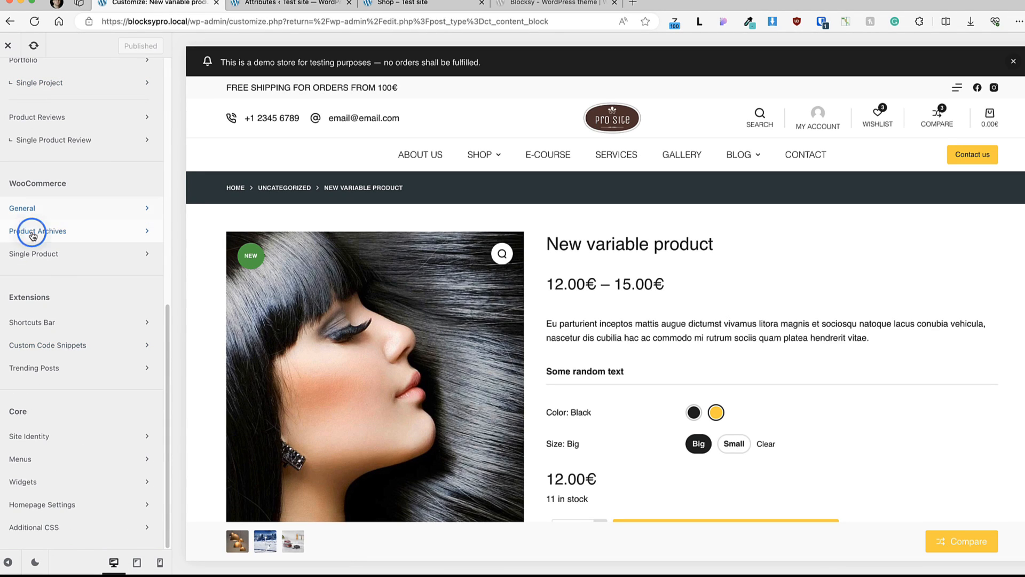
click(480, 156)
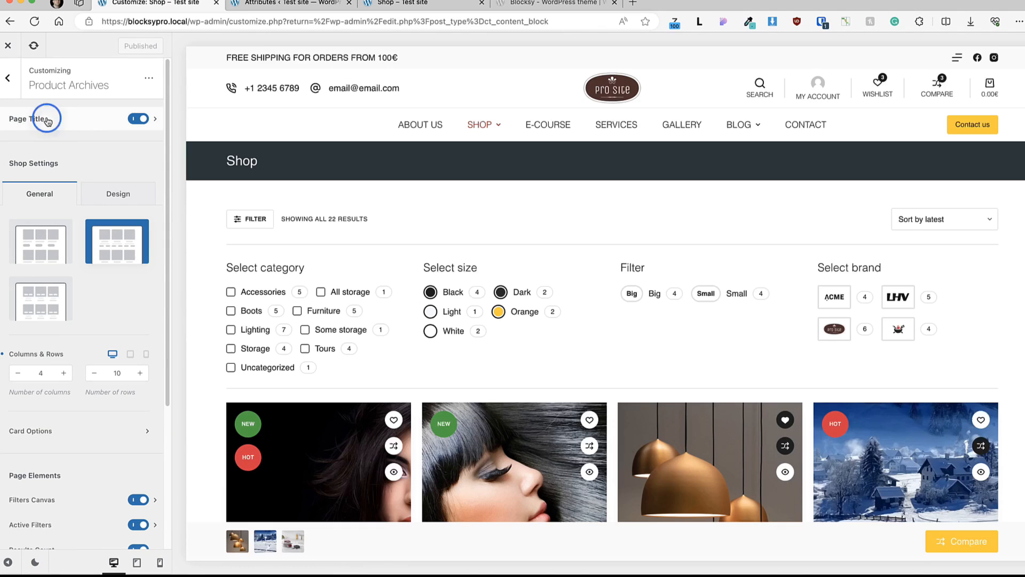
click(46, 119)
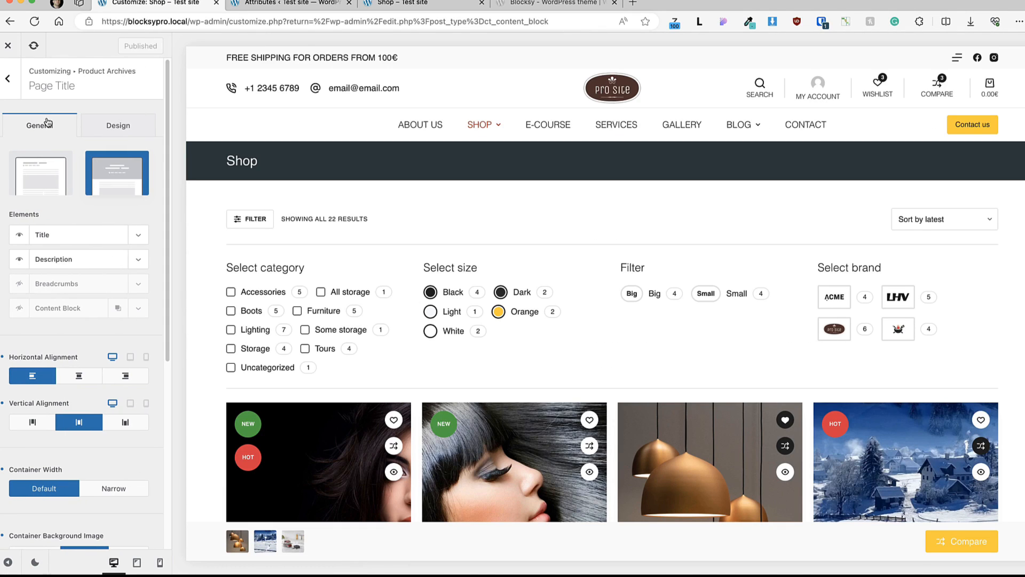
key(Escape)
- Try copying the Page Title options from Blog to the product archives, then cancel the copy
click(150, 78)
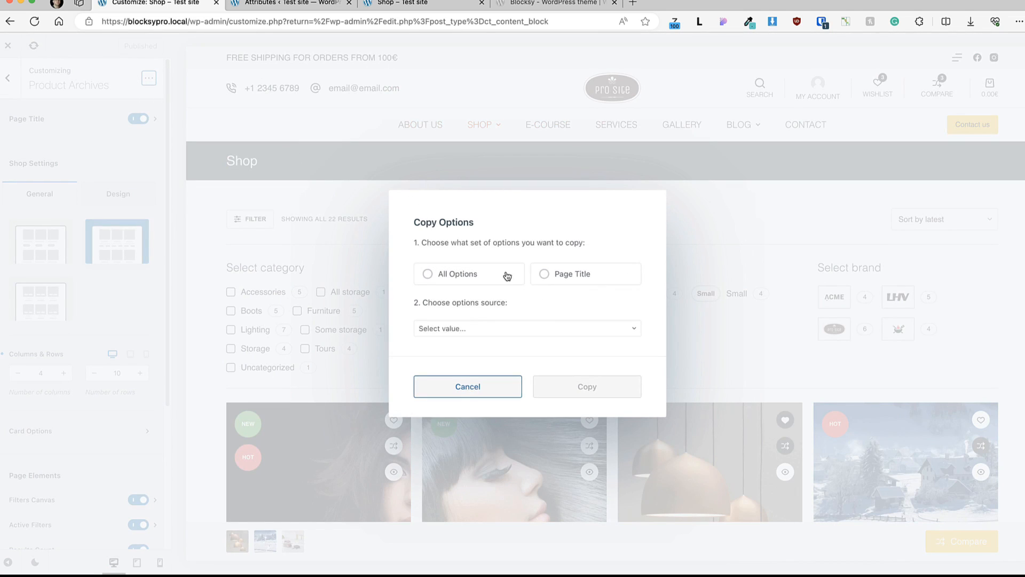
click(533, 275)
click(457, 328)
click(435, 366)
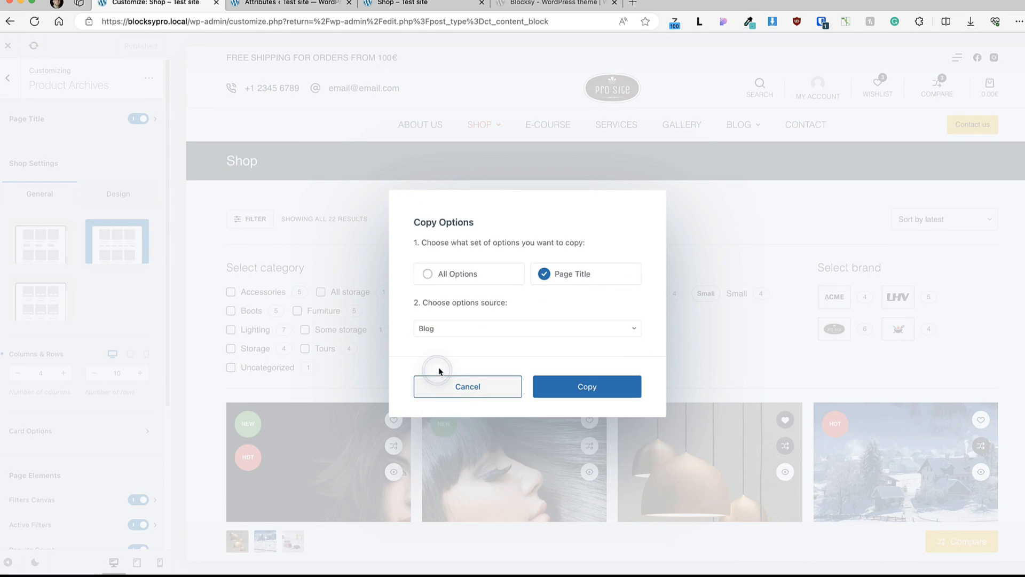
click(472, 382)
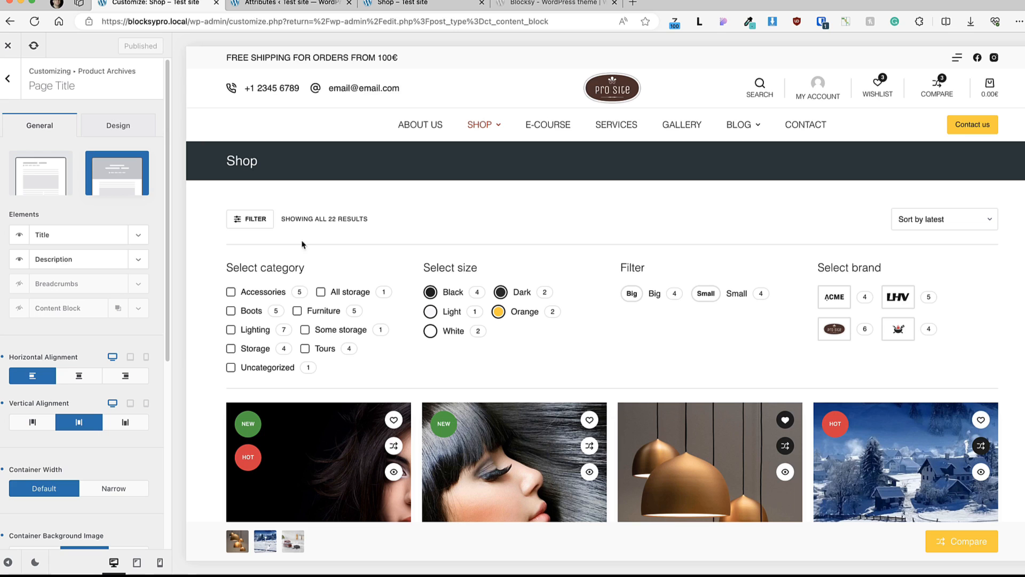
- Look over the shop Page Title's elements, alignment, container and background image settings, then return to Product Archives
scroll(59, 321, down, 10)
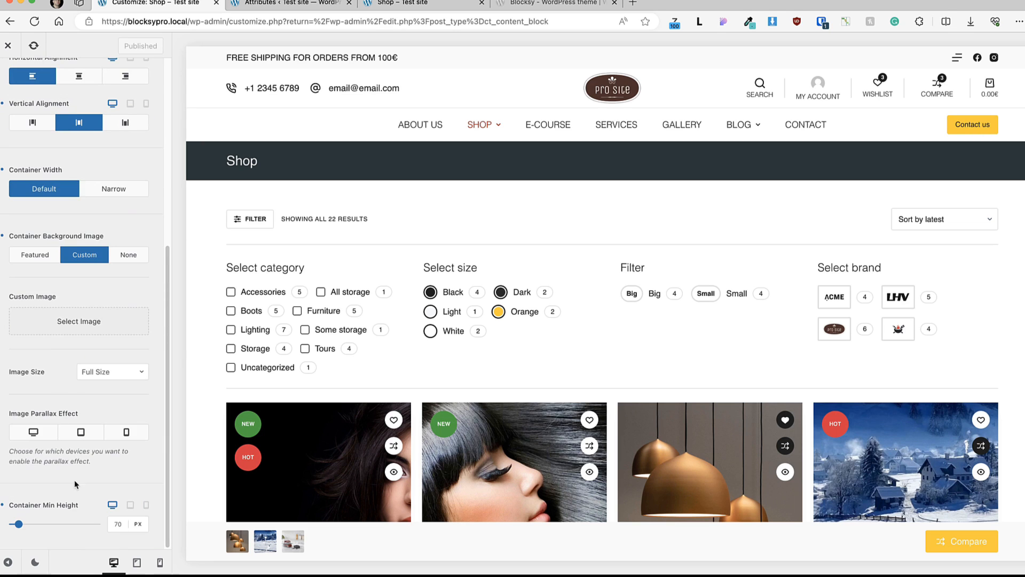
scroll(85, 442, up, 10)
click(7, 78)
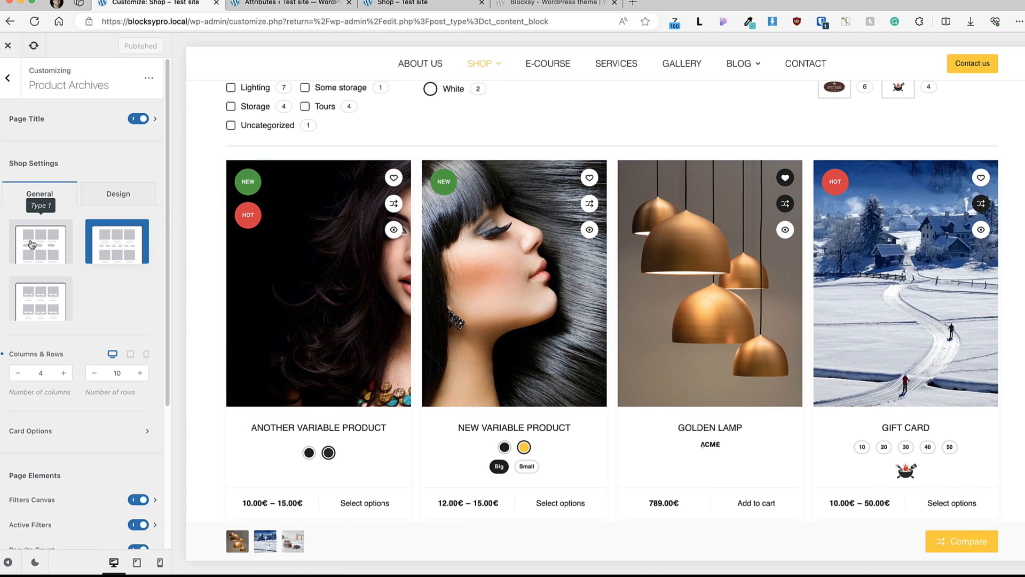
- Try the Type 1 and Type 3 product card layouts on the Shop page, then switch back to Type 2
click(57, 231)
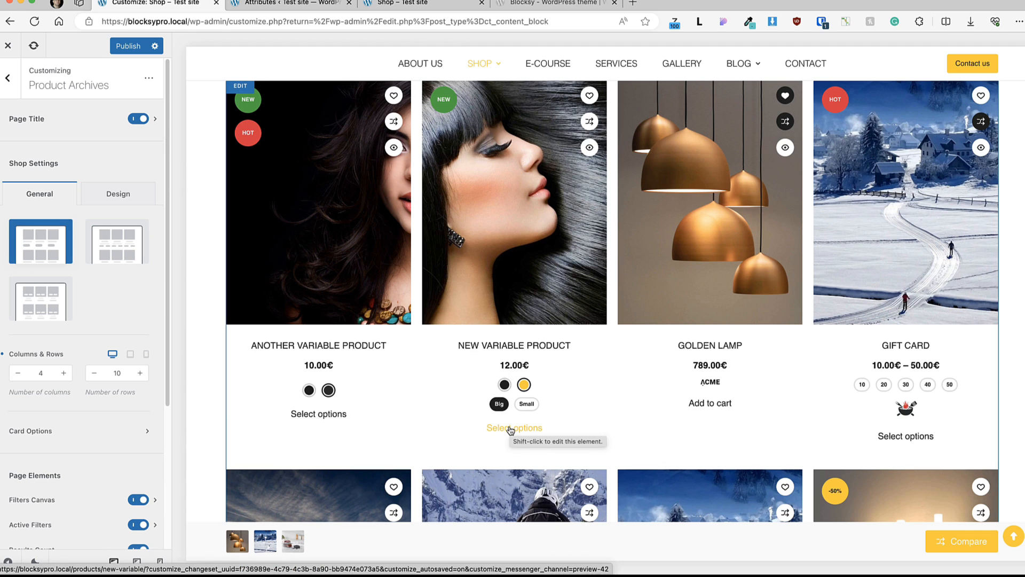
click(129, 249)
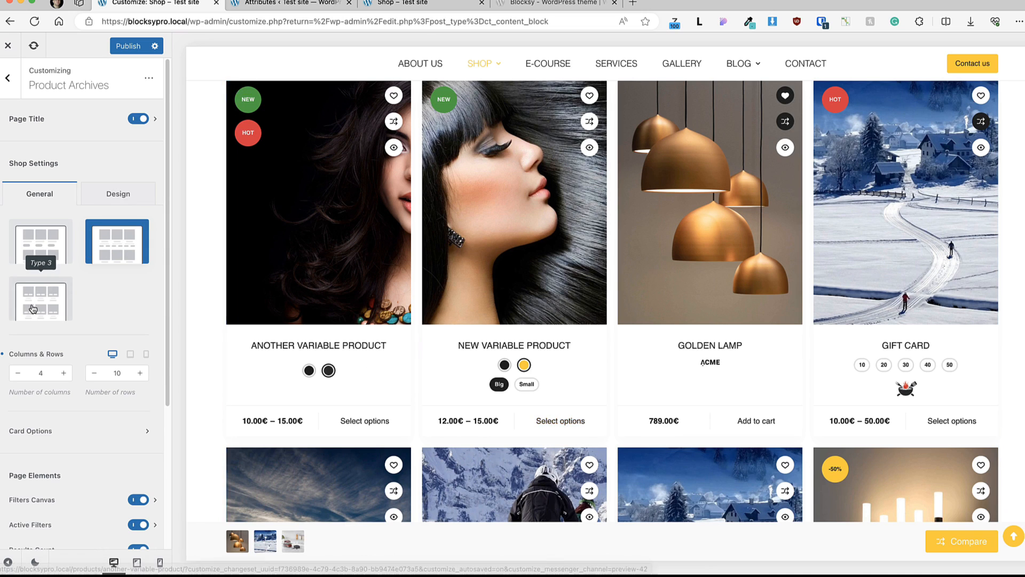
click(33, 310)
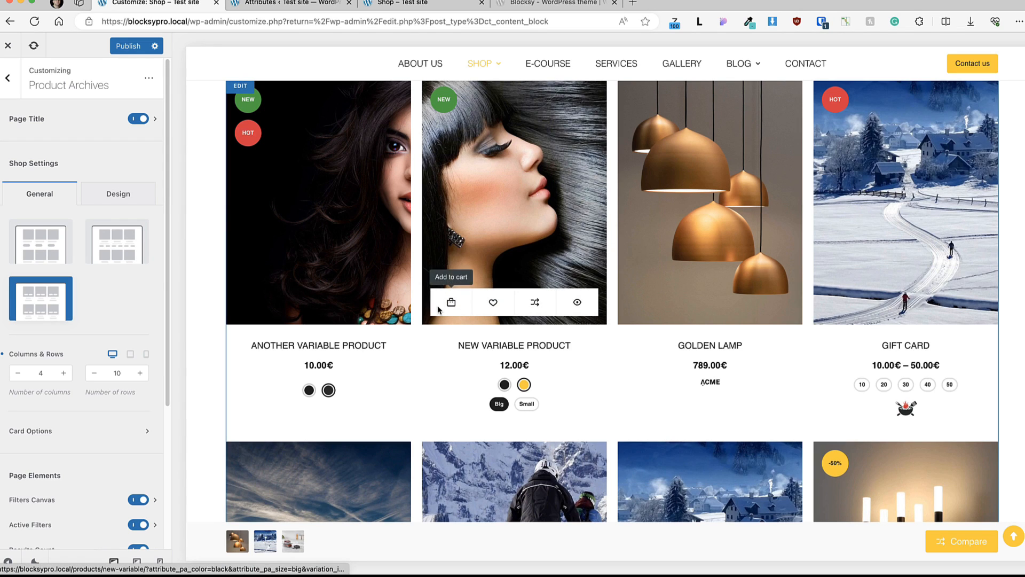
click(119, 235)
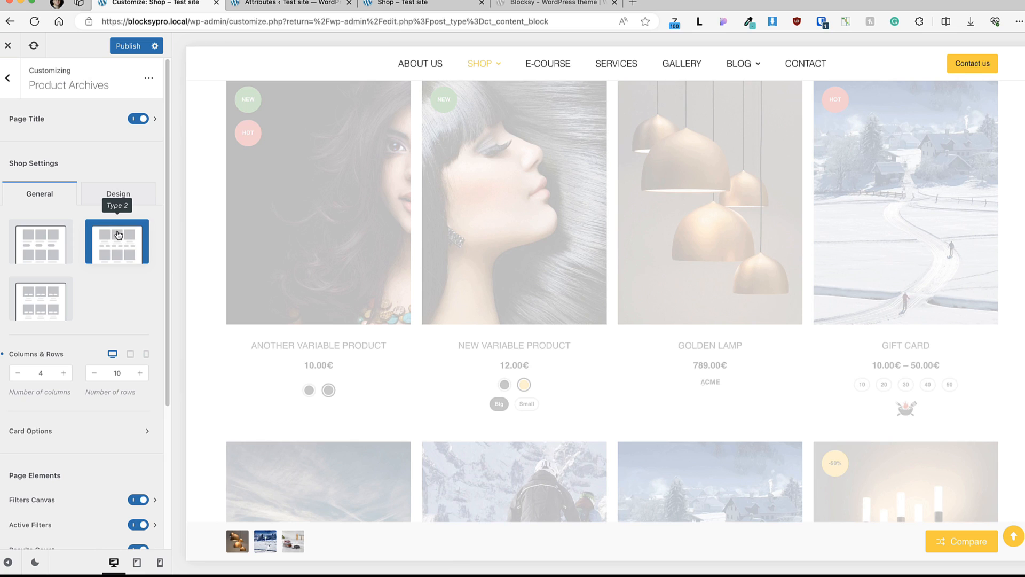
- Examine the columns and rows and page element settings alongside the product grid in the Shop preview
scroll(69, 299, down, 2)
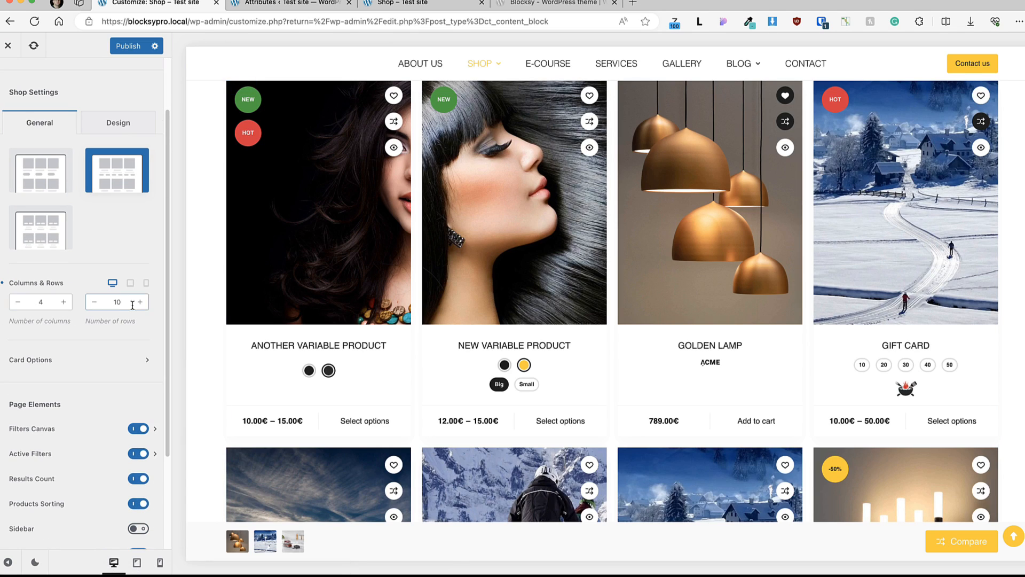
scroll(493, 259, up, 3)
scroll(496, 262, down, 1)
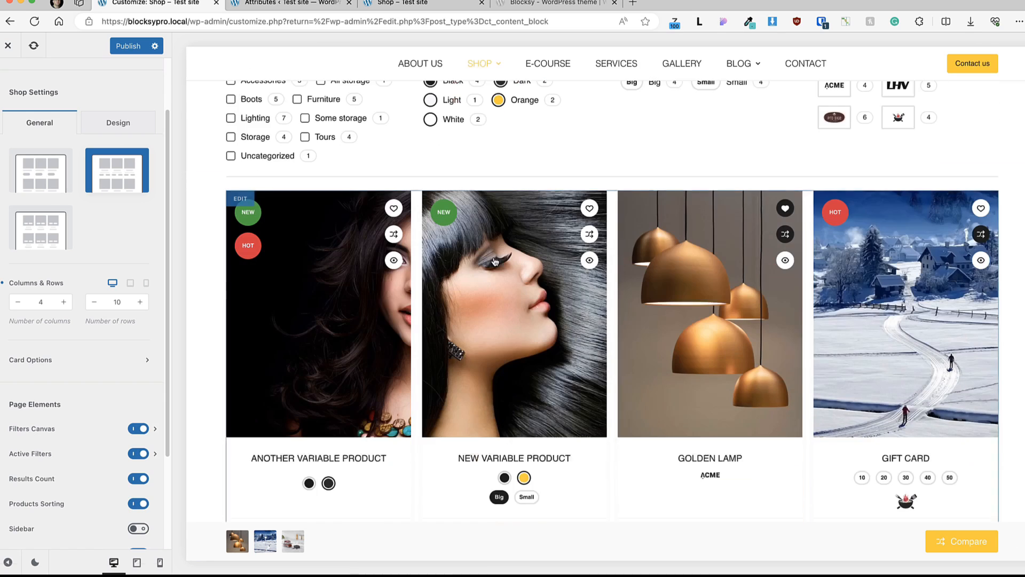
scroll(495, 261, down, 1)
scroll(495, 262, down, 2)
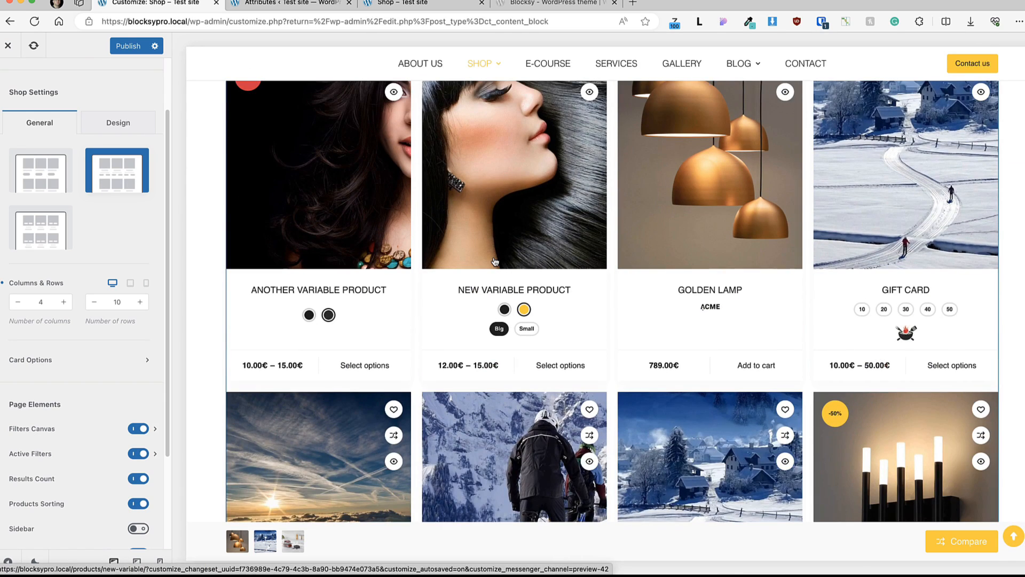
- Open the product archive's Card Options and reorder the card elements so Swatches comes directly after Title
scroll(83, 303, down, 1)
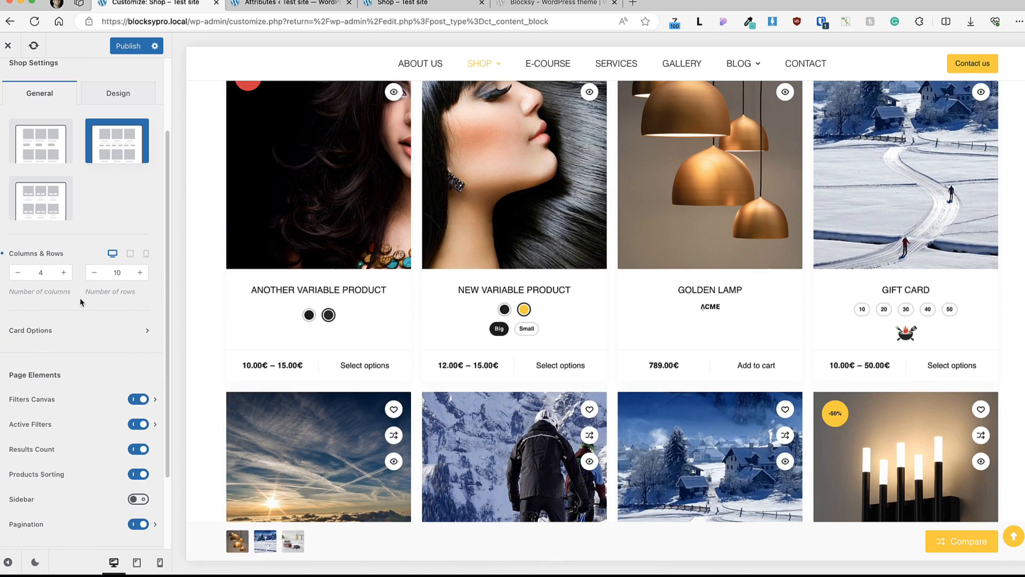
click(70, 334)
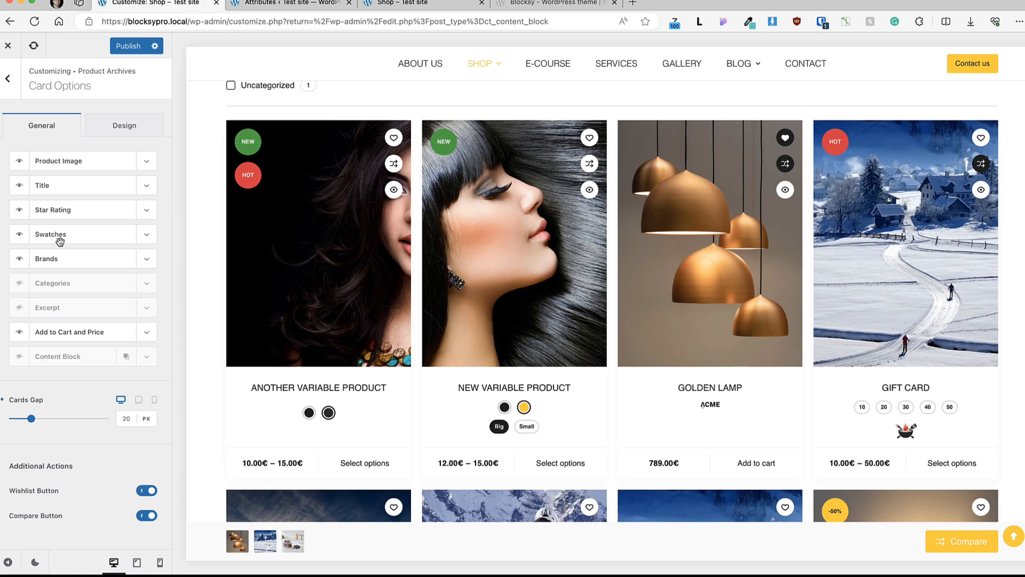
drag(61, 232, 69, 210)
- Look over the Title, Swatches and Brands card element settings, collapsing each one after viewing
click(146, 186)
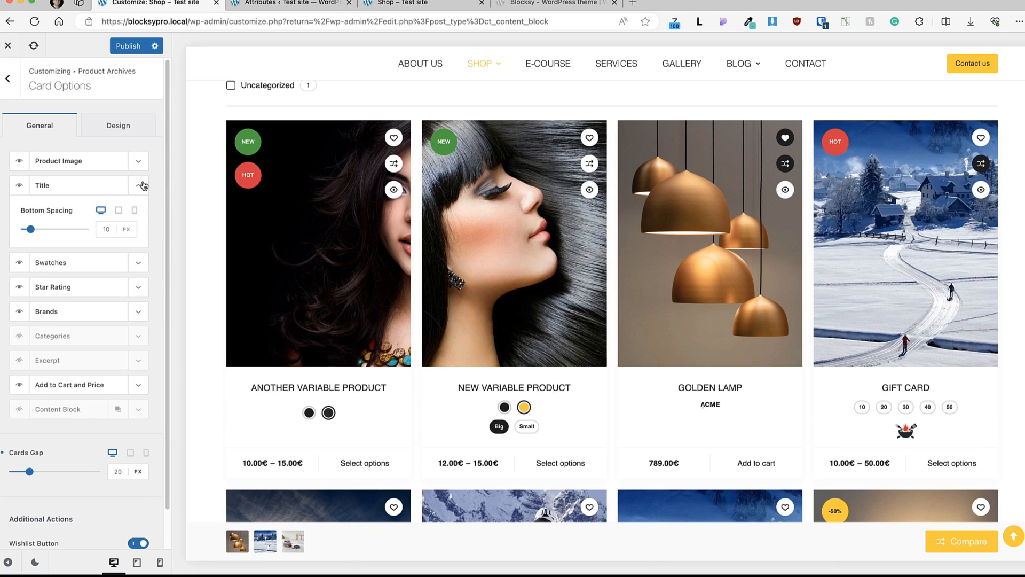
click(144, 185)
click(145, 211)
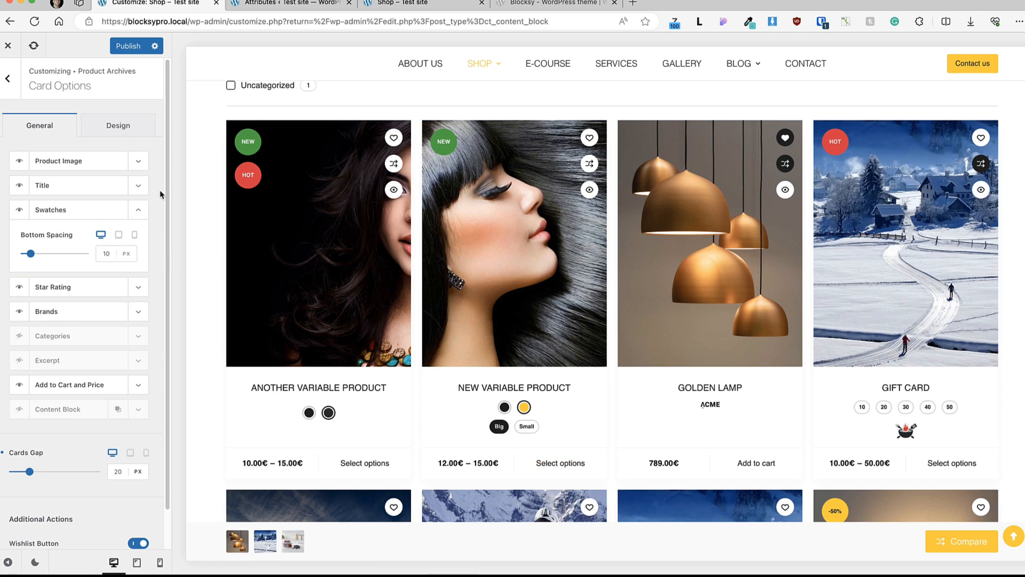
click(129, 213)
click(147, 260)
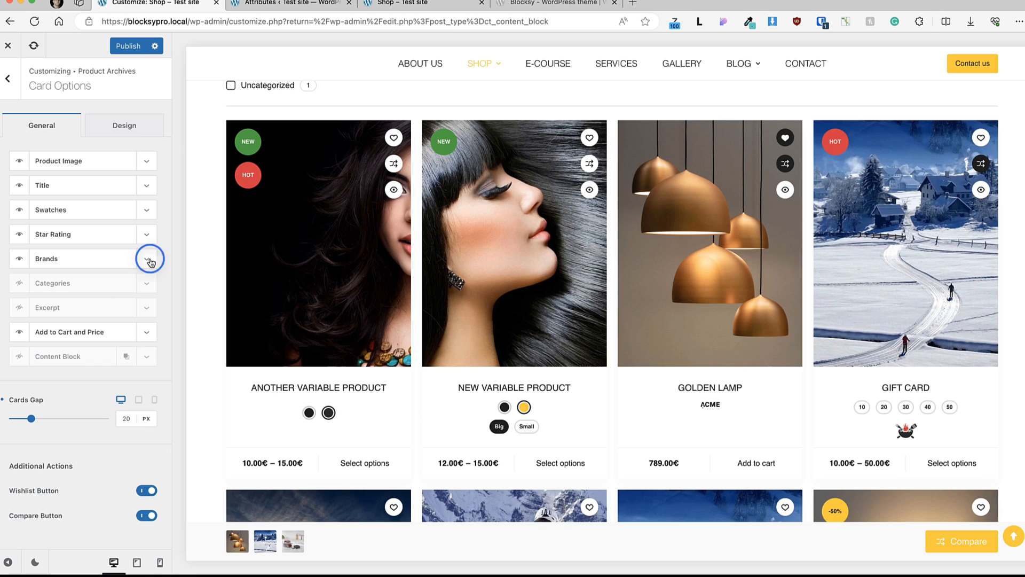
click(143, 259)
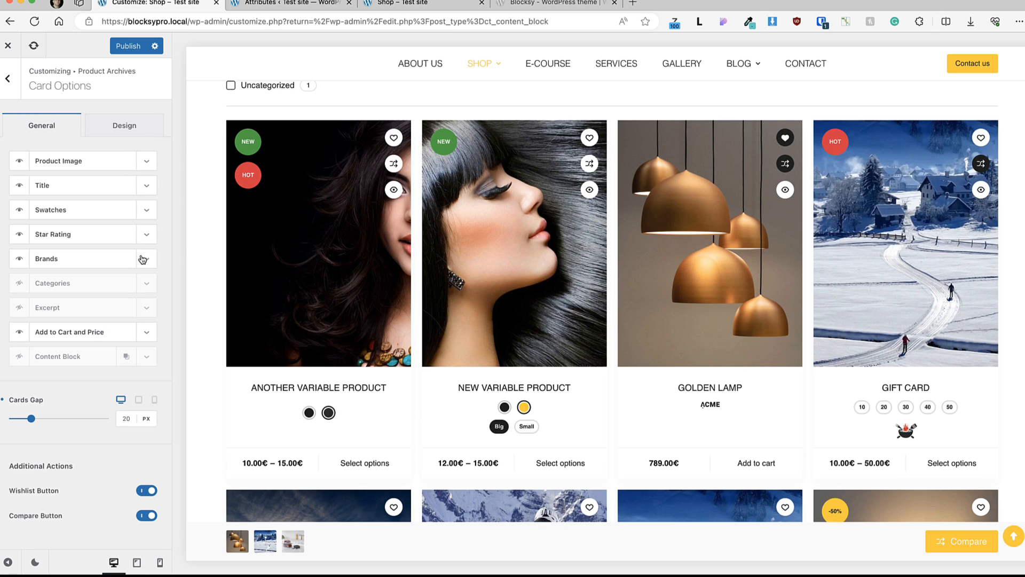
- Switch to the WordPress admin, view the product Brands list and open the ACME brand for its details
click(289, 3)
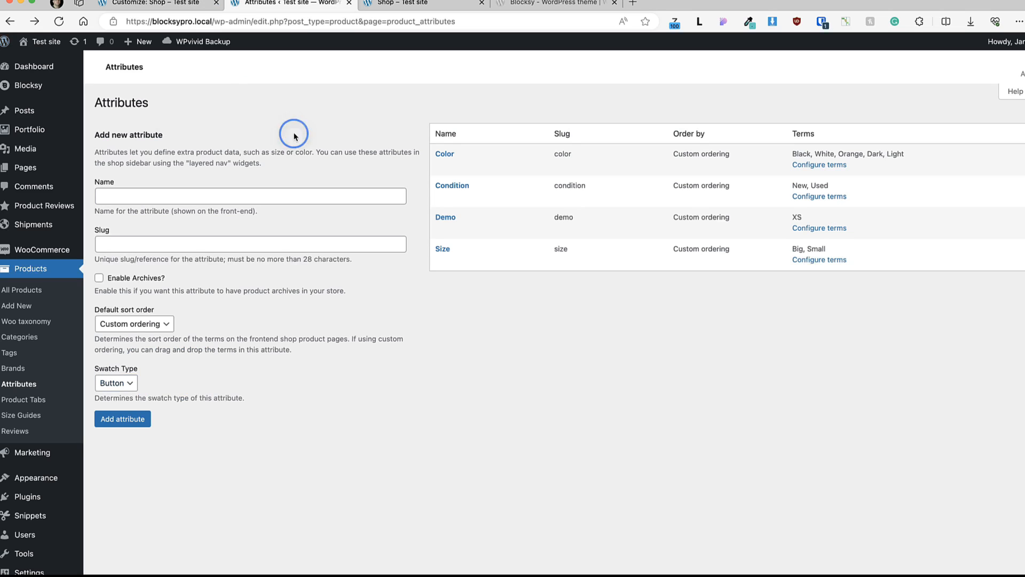
click(12, 372)
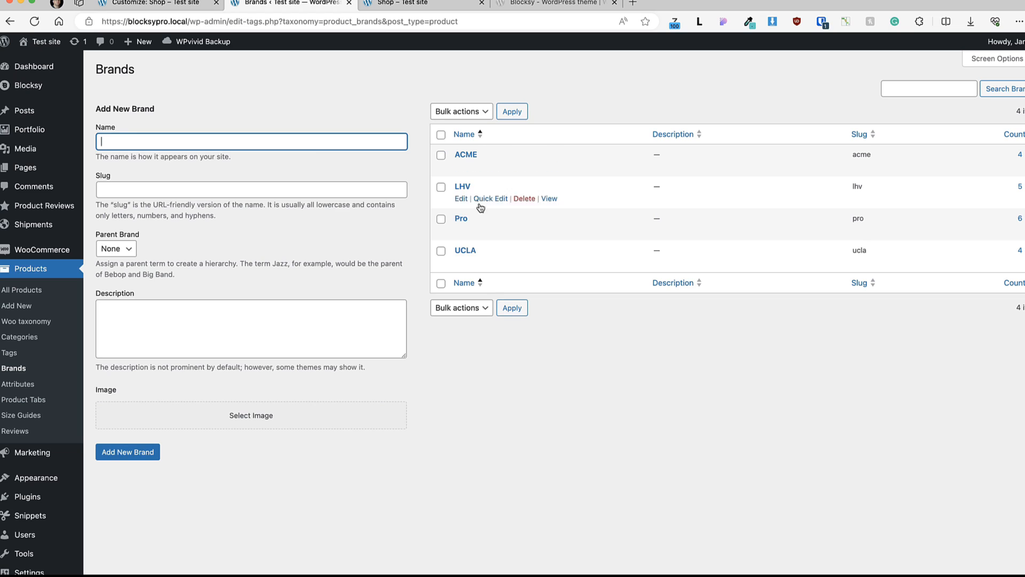
click(472, 155)
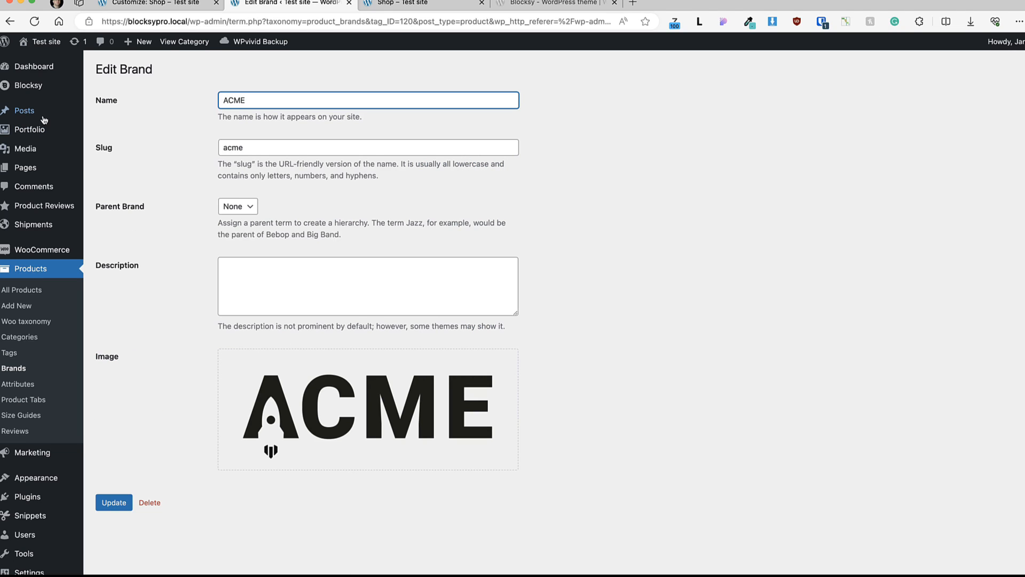
- Find the Product Brands module among Blocksy's Shop Extra extensions, then go back to the product Brands list
click(89, 88)
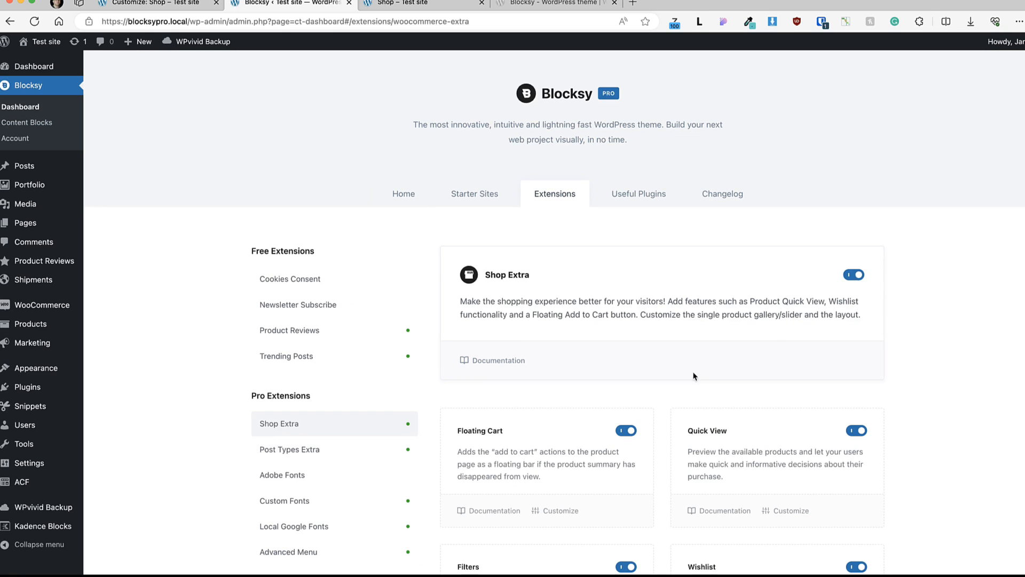
scroll(719, 325, down, 1)
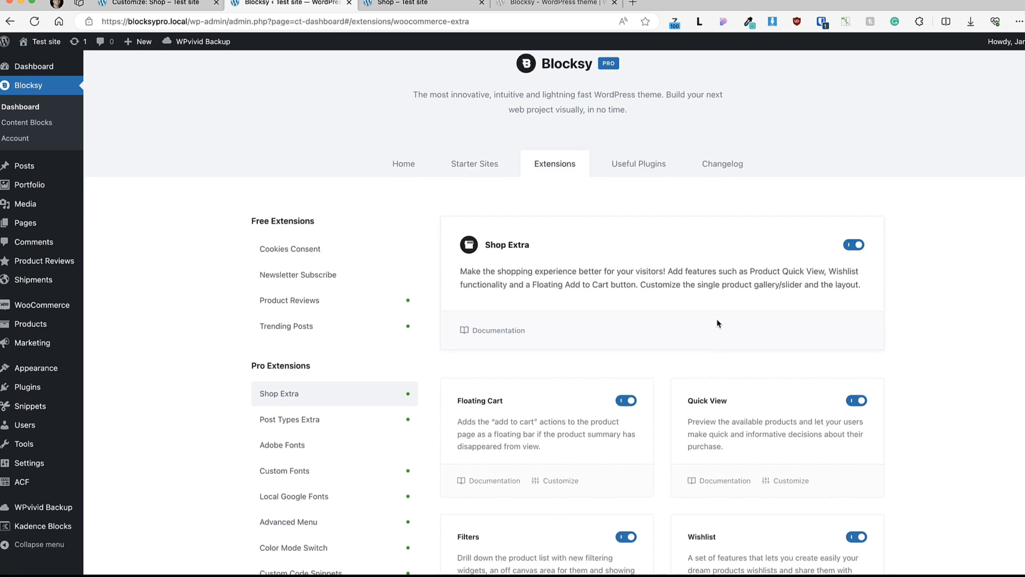
scroll(717, 323, down, 10)
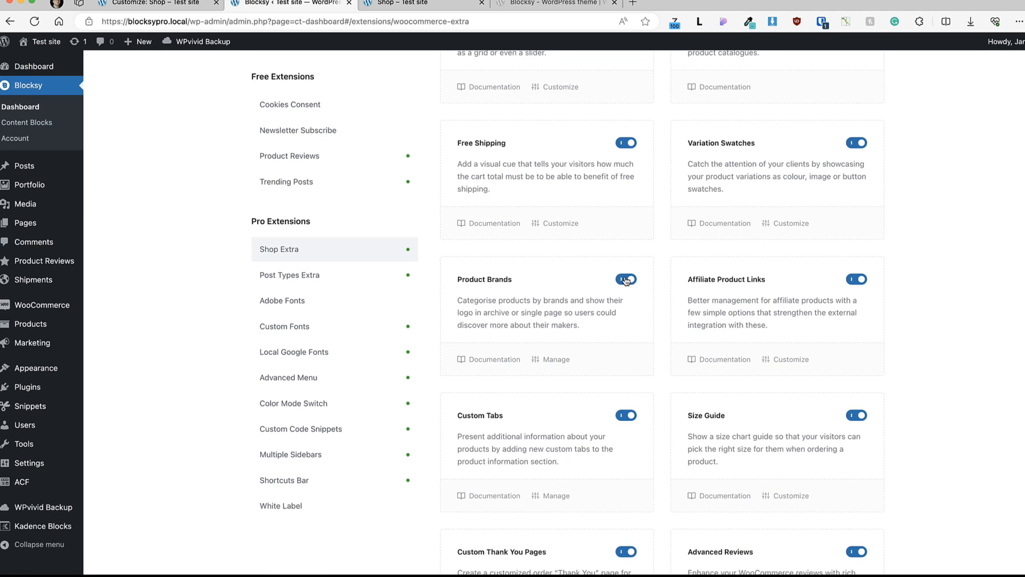
scroll(32, 278, up, 6)
mouse_move(31, 324)
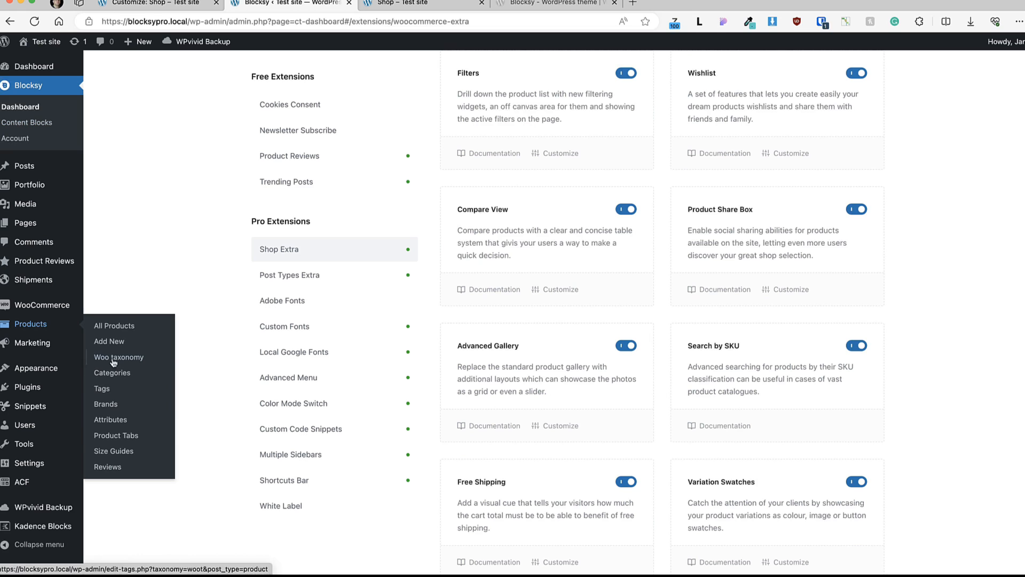
click(110, 405)
- Return to the Customizer and examine the Brands card element's settings from the ACME logo on the Golden Lamp card, then collapse them
click(171, 4)
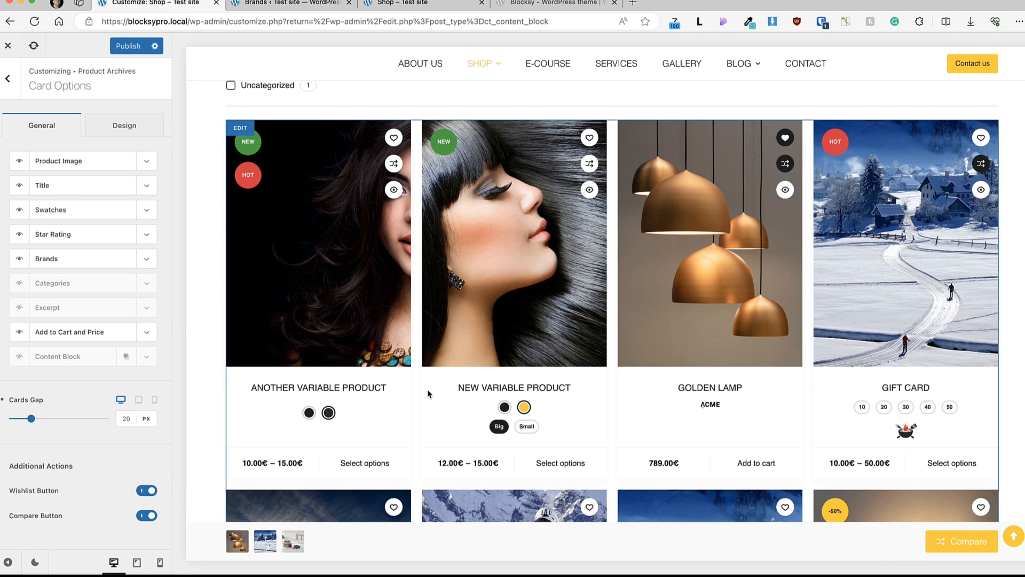
scroll(501, 424, down, 4)
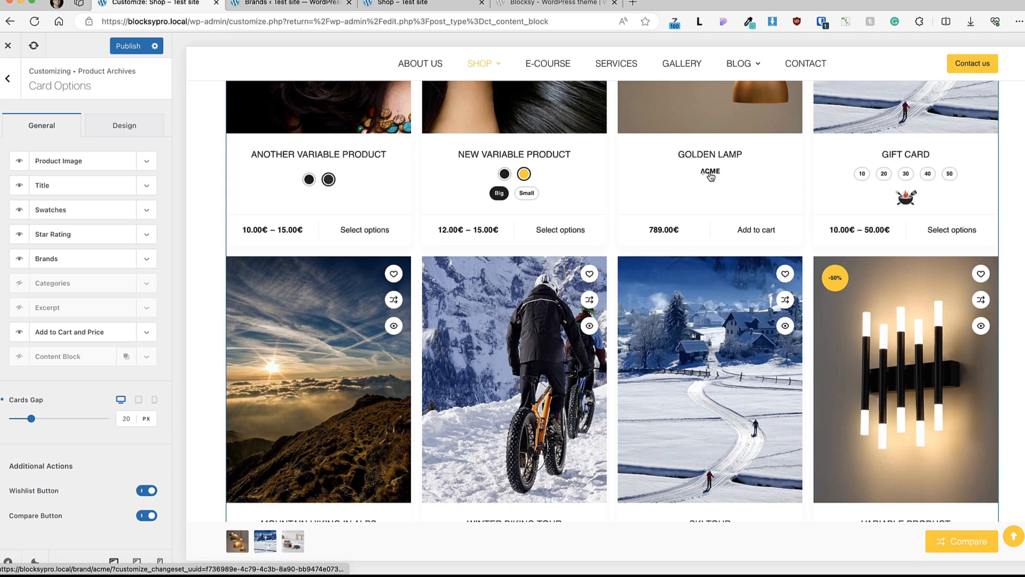
shift+click(710, 172)
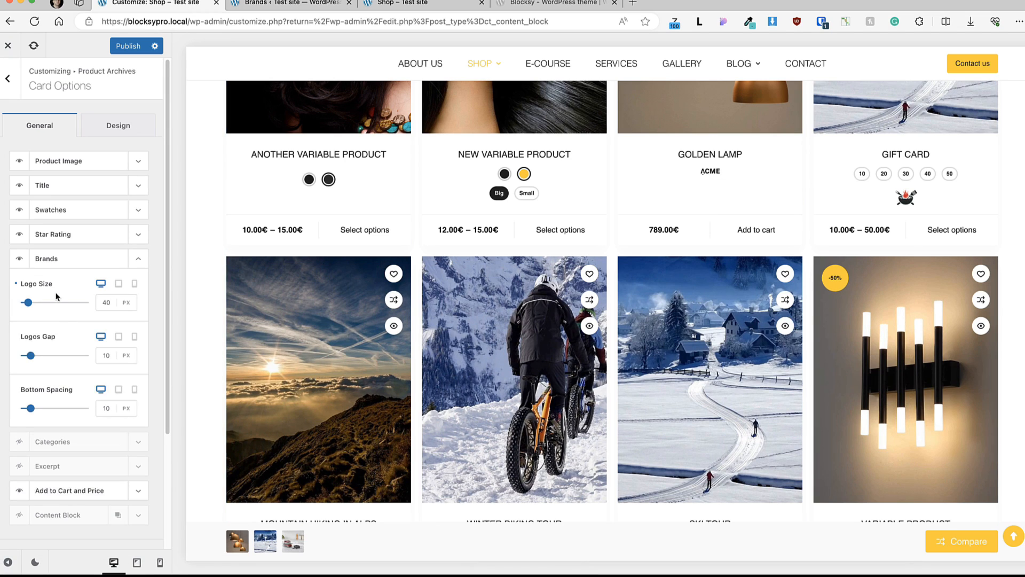
click(140, 261)
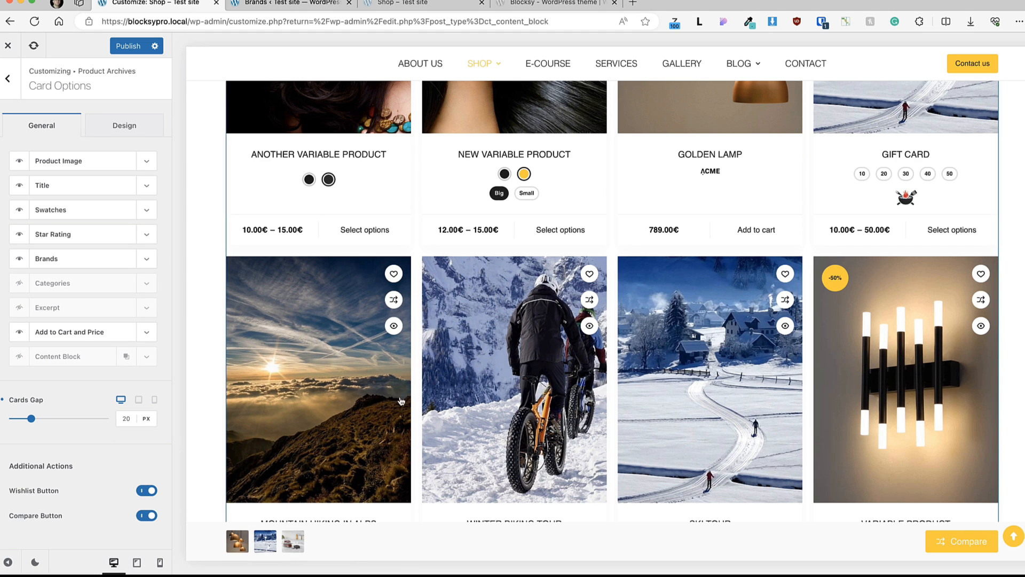
- Look over the product card design settings for fonts, colors and shadow, then return to Product Archives
scroll(412, 368, up, 3)
click(129, 140)
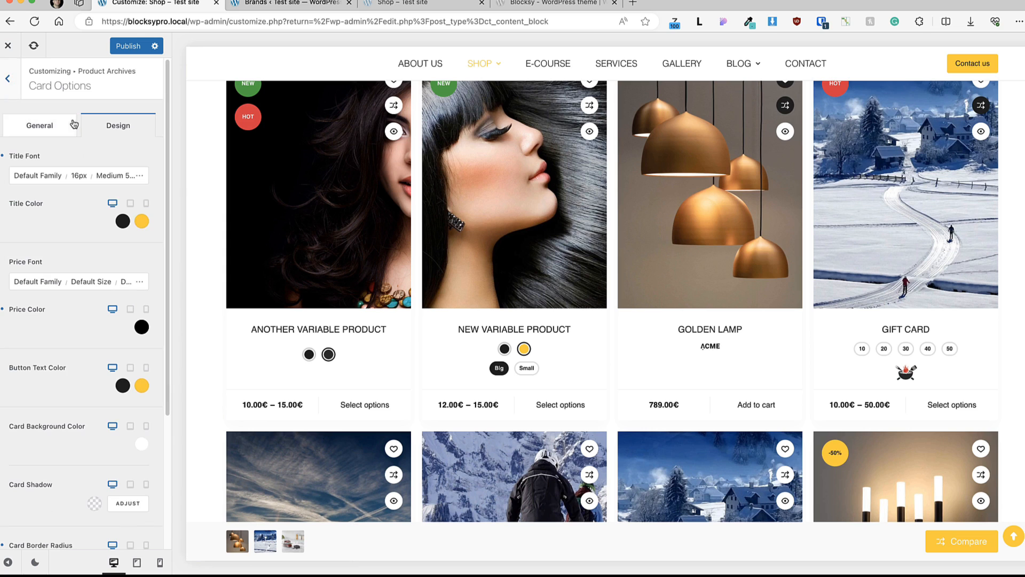
click(8, 79)
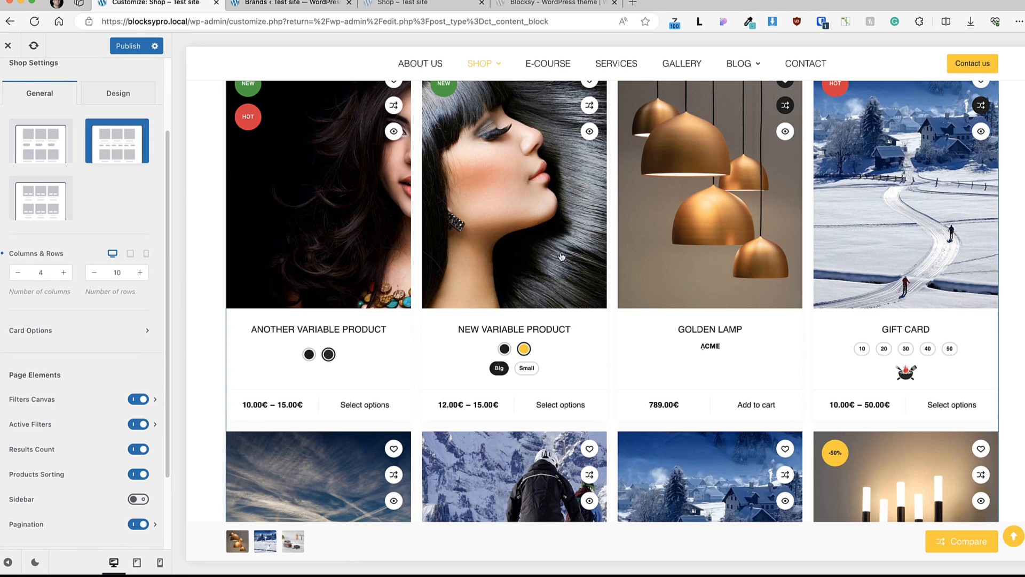
- Try disabling the Filters Canvas on the Shop page, then enable it again
scroll(561, 256, up, 5)
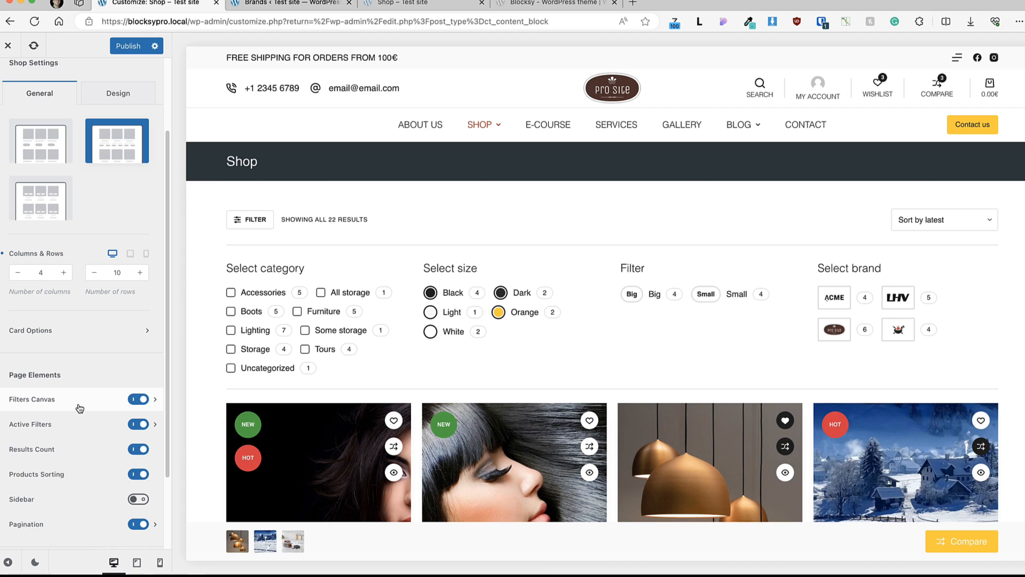
click(134, 400)
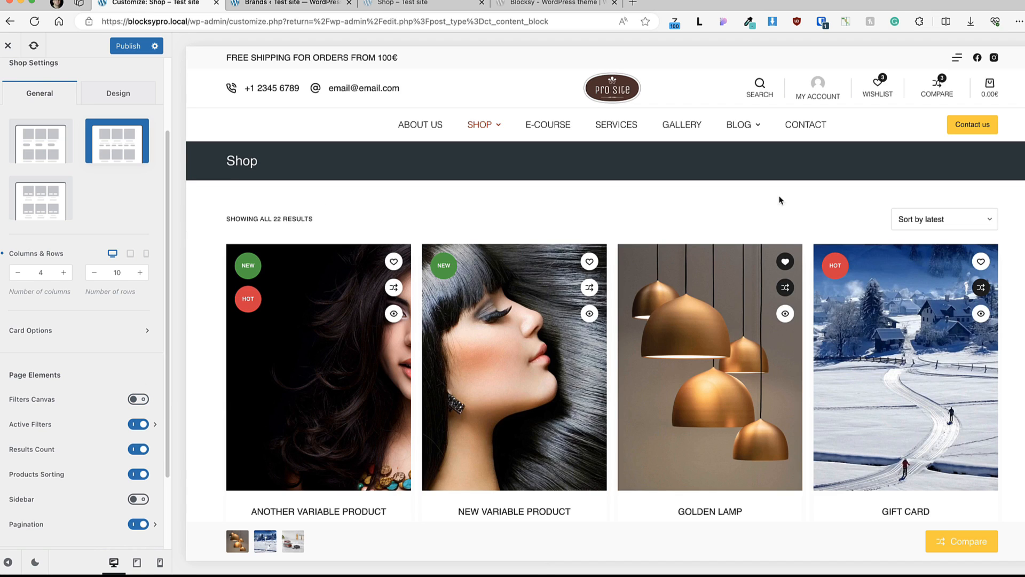
click(138, 402)
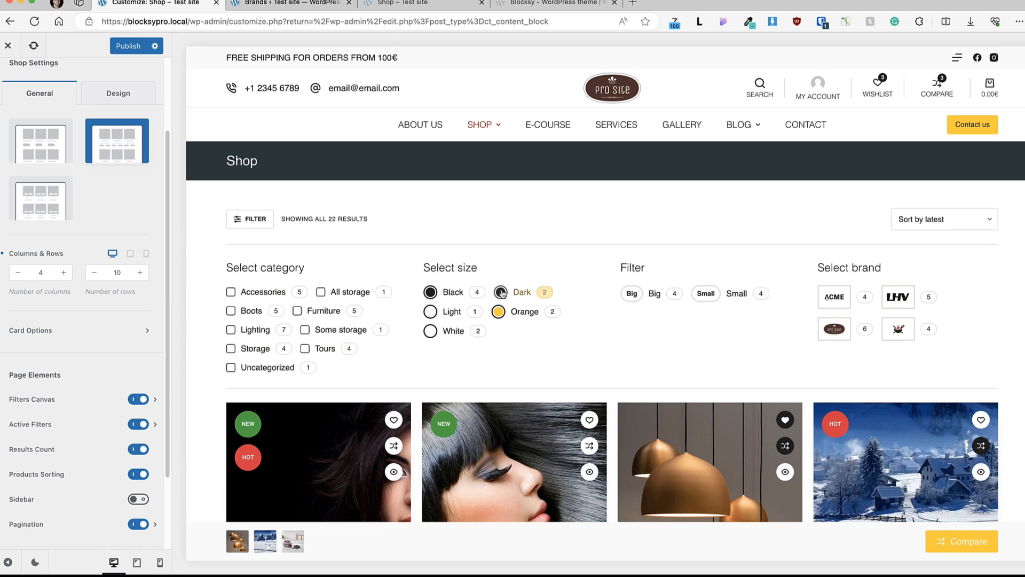
- Open the Filters Canvas settings, try the Type 1 side panel layout, then restore the layout with filters above the products
click(54, 399)
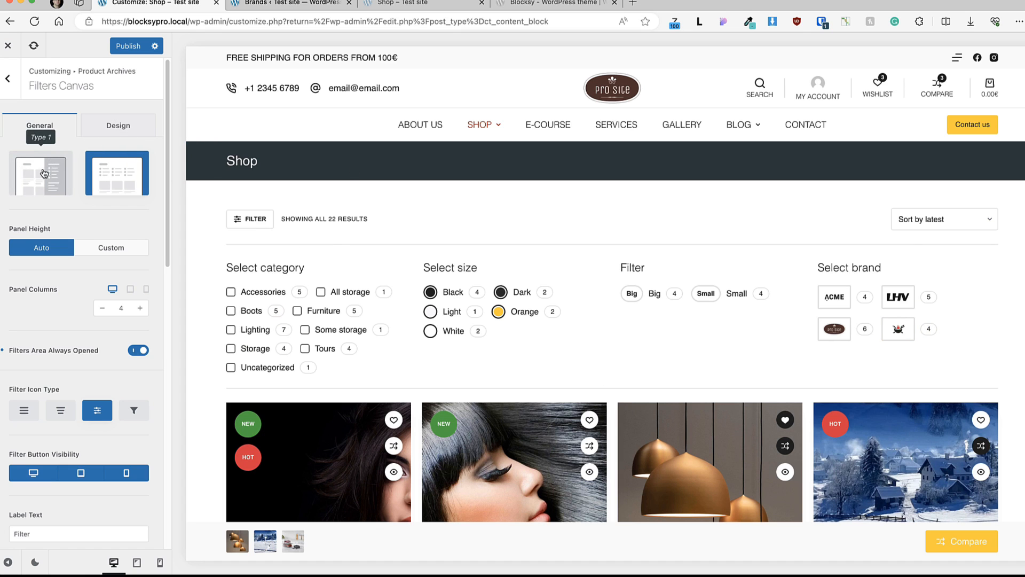
click(44, 173)
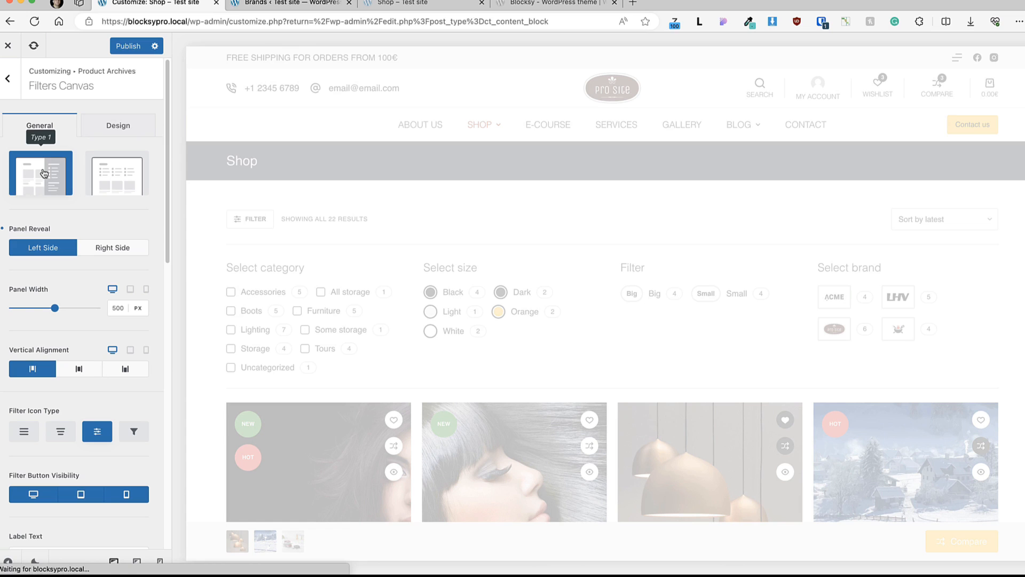
click(123, 171)
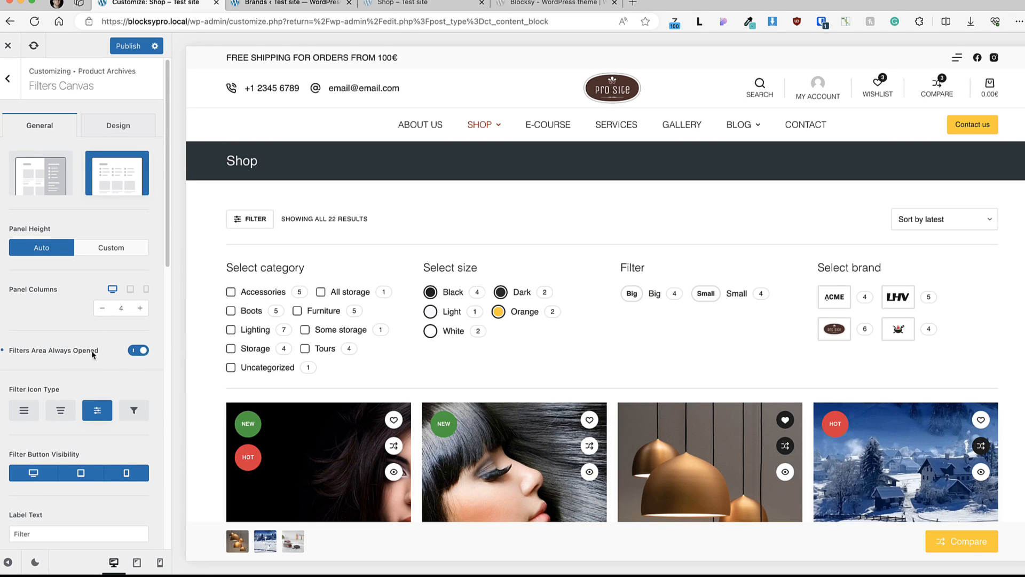
- Try turning off Filters Area Always Opened, reveal the filters from the Shop preview, then turn the option back on
click(140, 352)
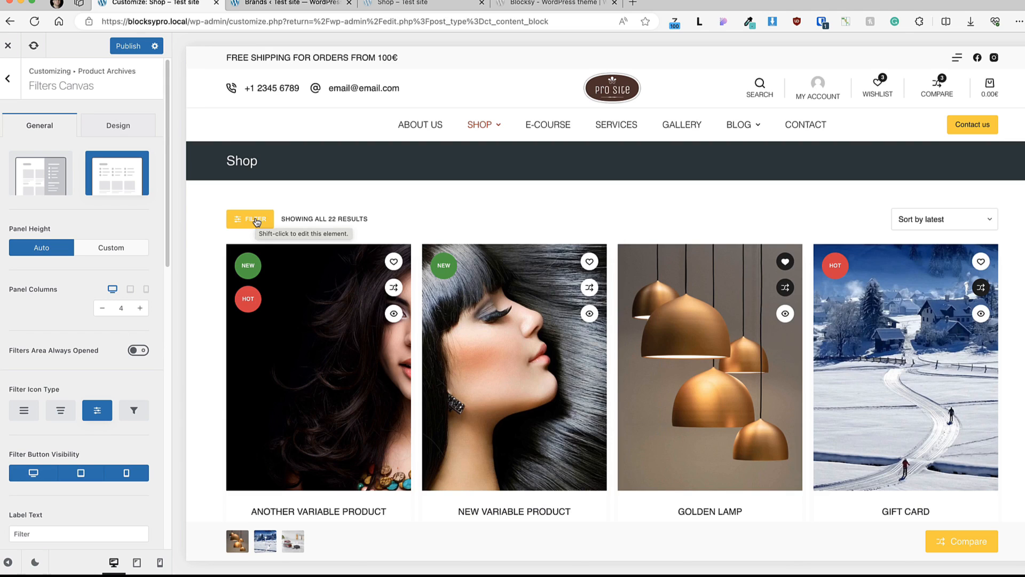
click(257, 222)
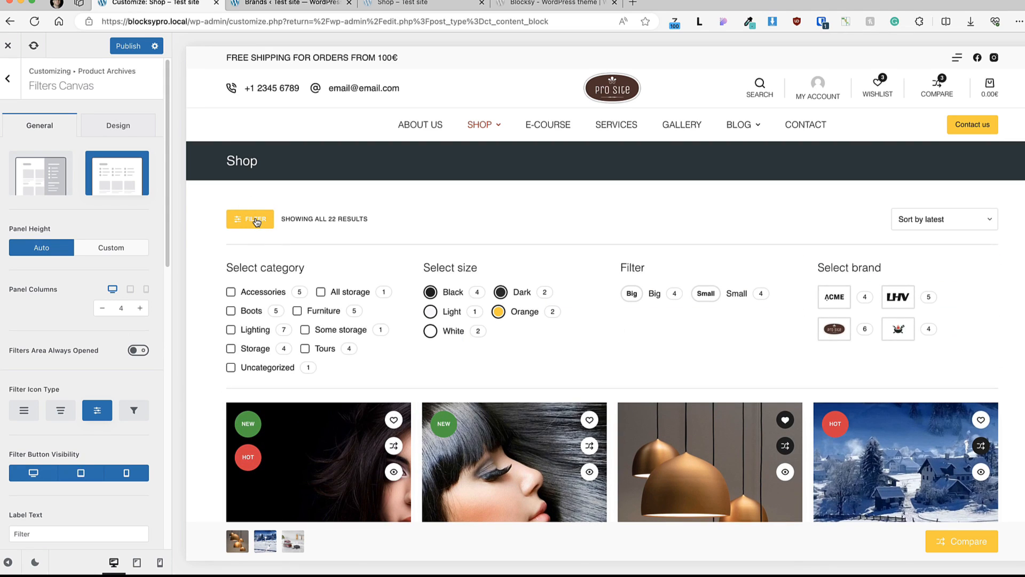
click(139, 350)
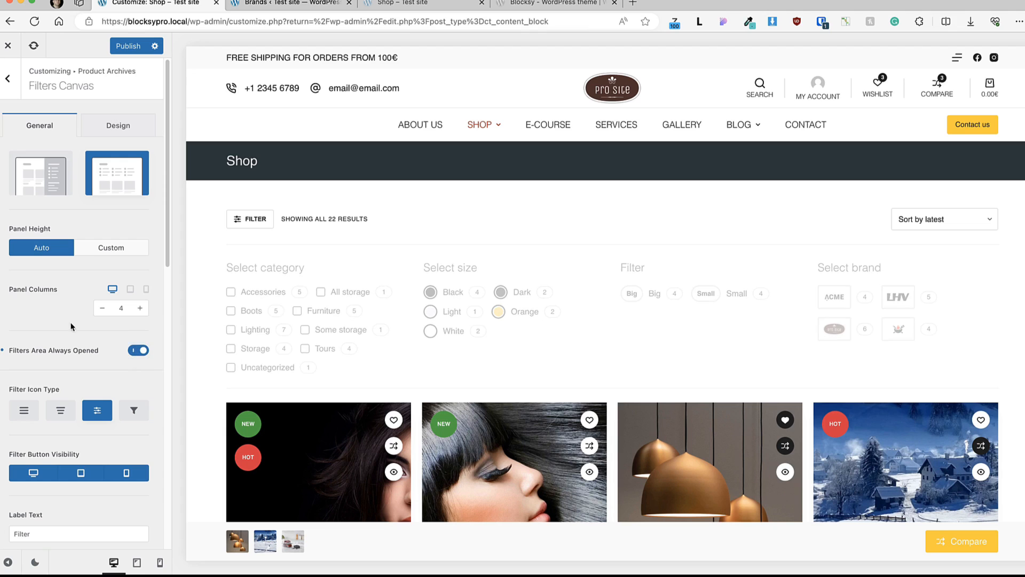
- Look over the Filters Canvas icon type, button visibility, label text and filter widget settings
scroll(47, 339, down, 5)
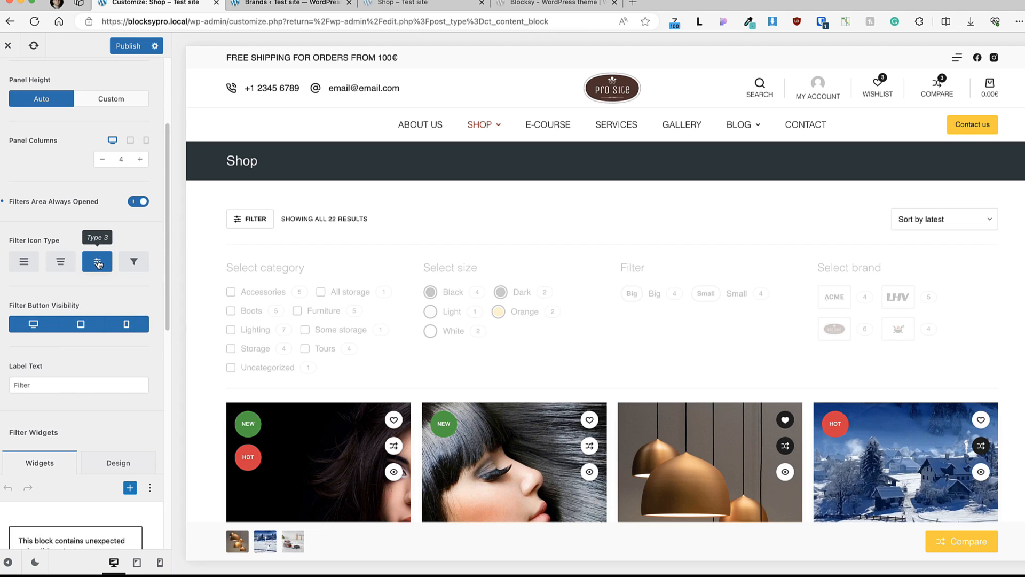
scroll(80, 224, down, 5)
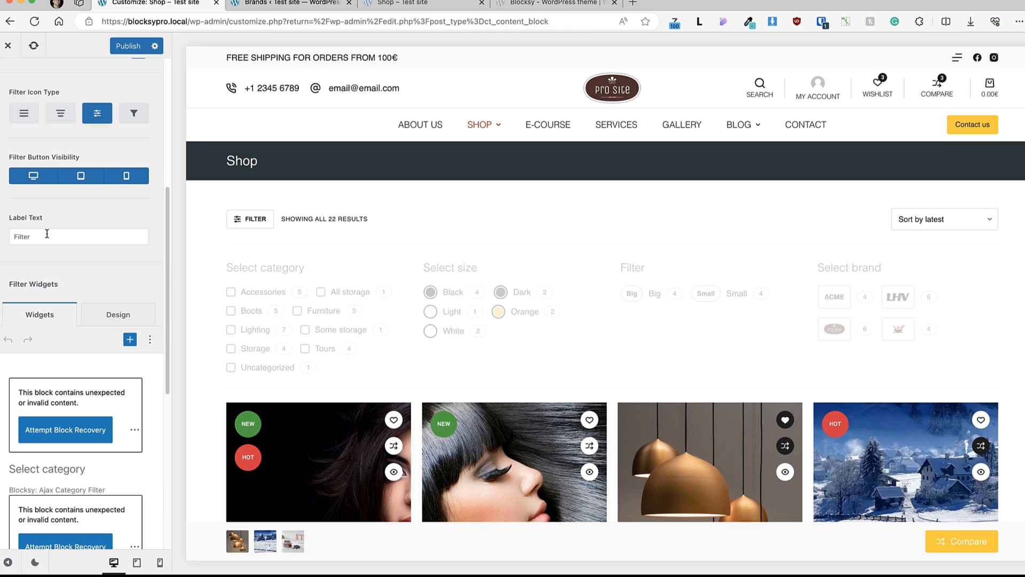
scroll(58, 251, down, 1)
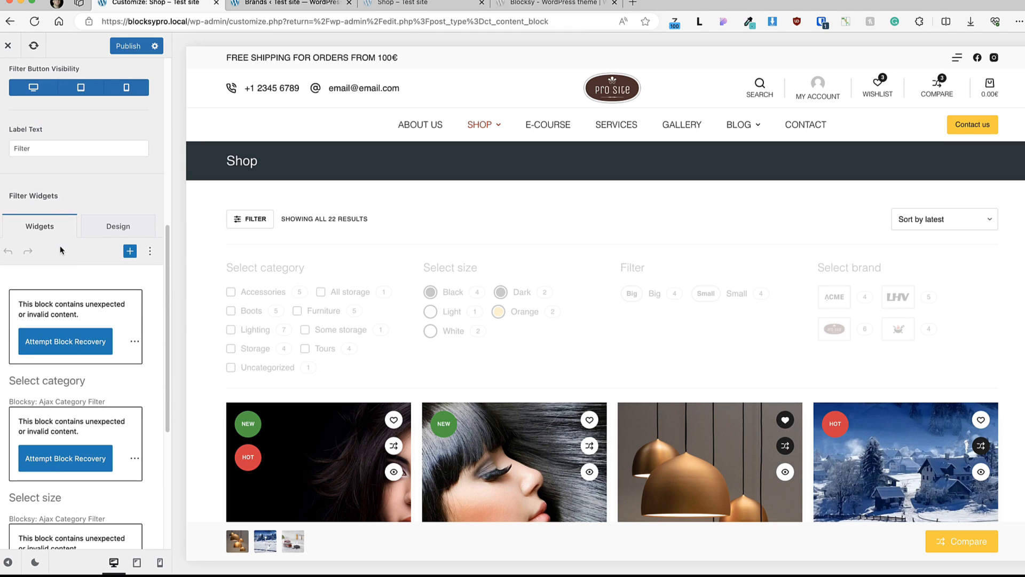
- Open the admin Widgets page, expand the WooCommerce Filters Canvas area and select the category filter block to view its settings
click(289, 3)
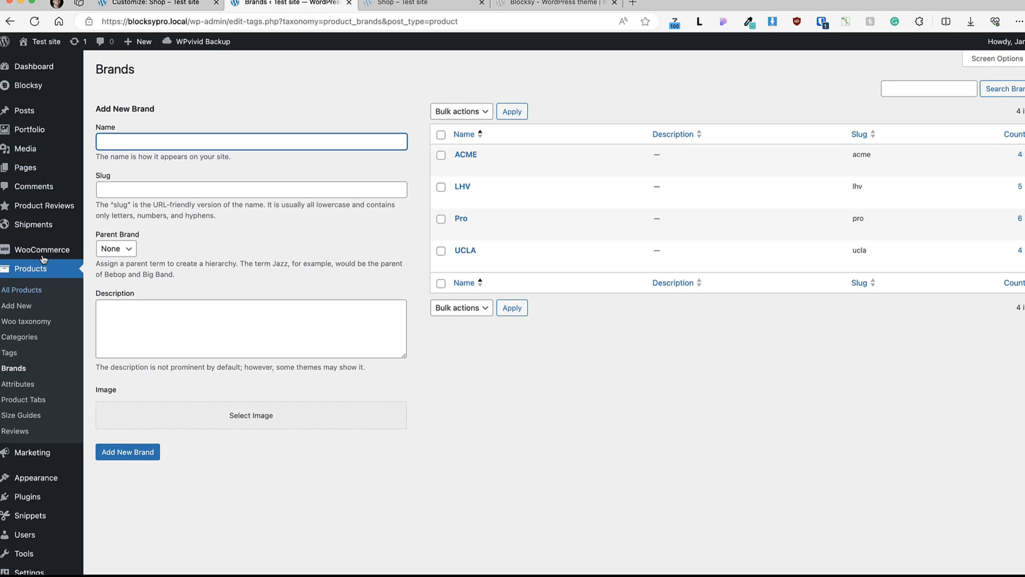
mouse_move(46, 476)
click(116, 513)
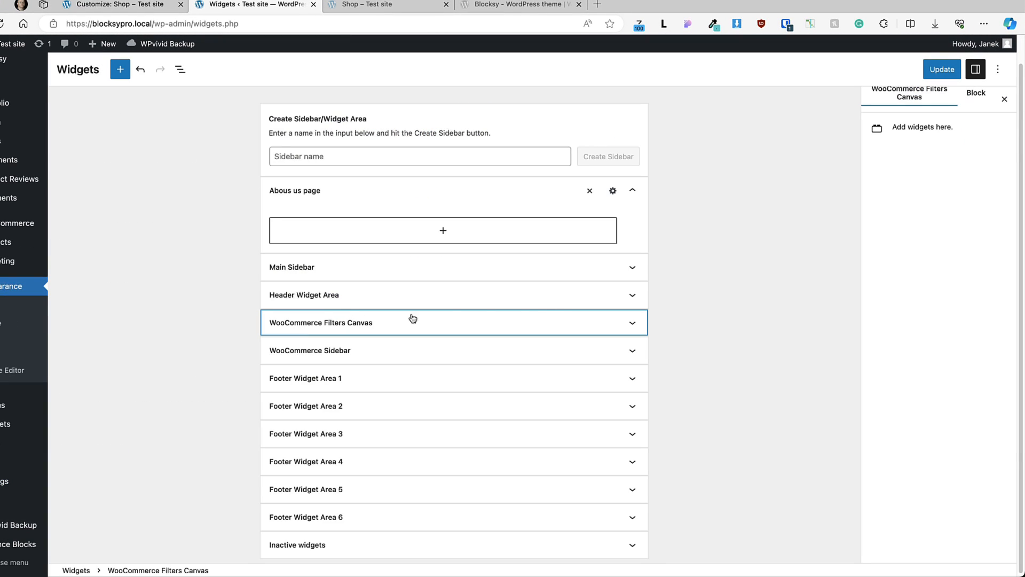
click(618, 321)
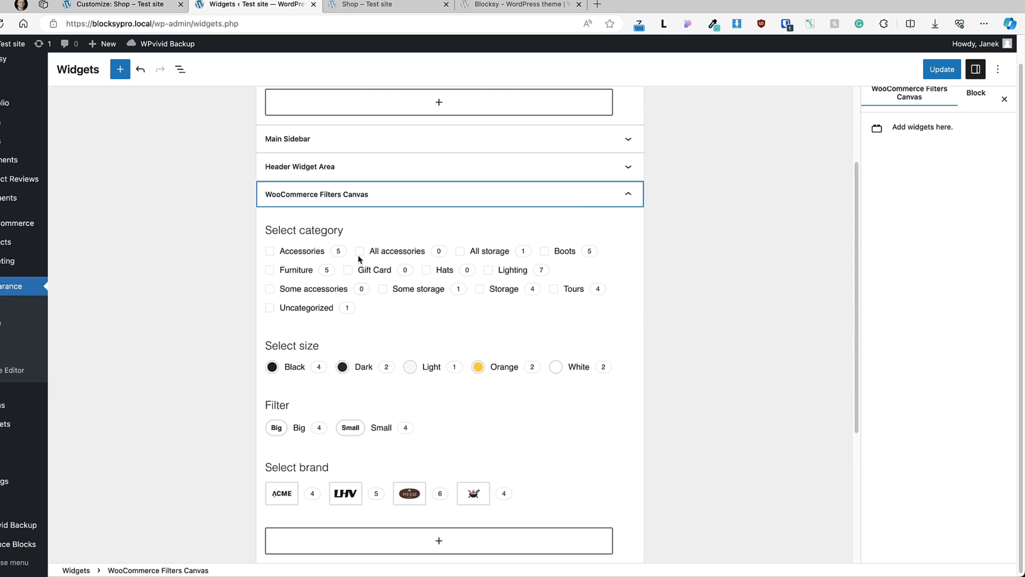
click(428, 286)
scroll(428, 262, up, 3)
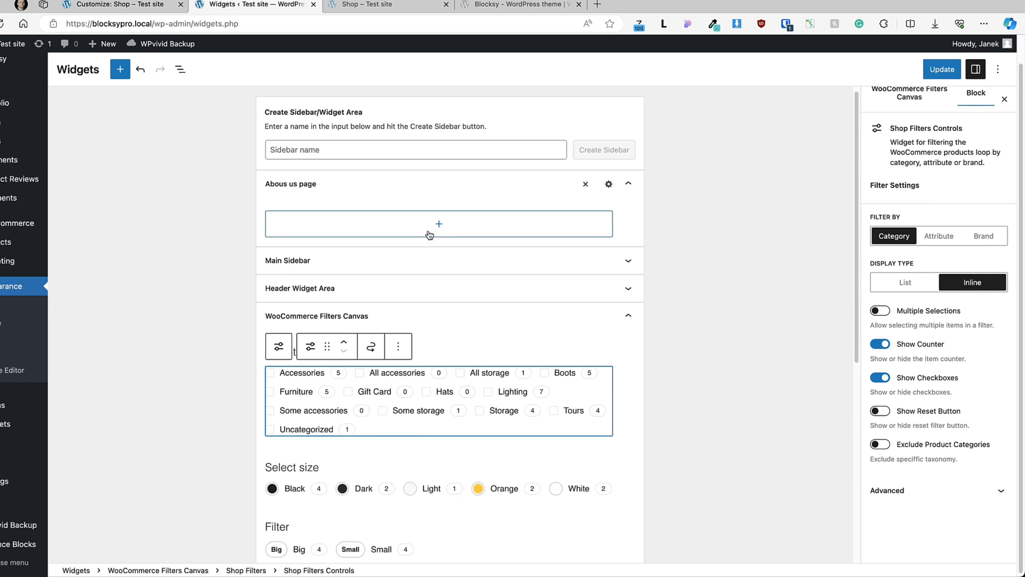
- Add a Shop Filters block at the end of WooCommerce Filters Canvas, try filtering by Attribute, then choose Brand with Inline display
scroll(429, 235, down, 7)
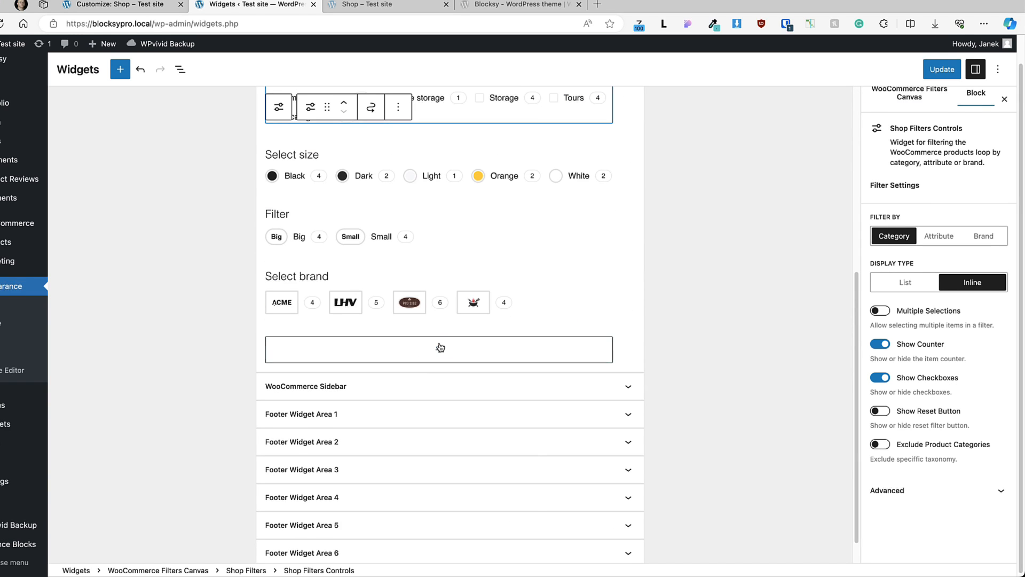
click(440, 348)
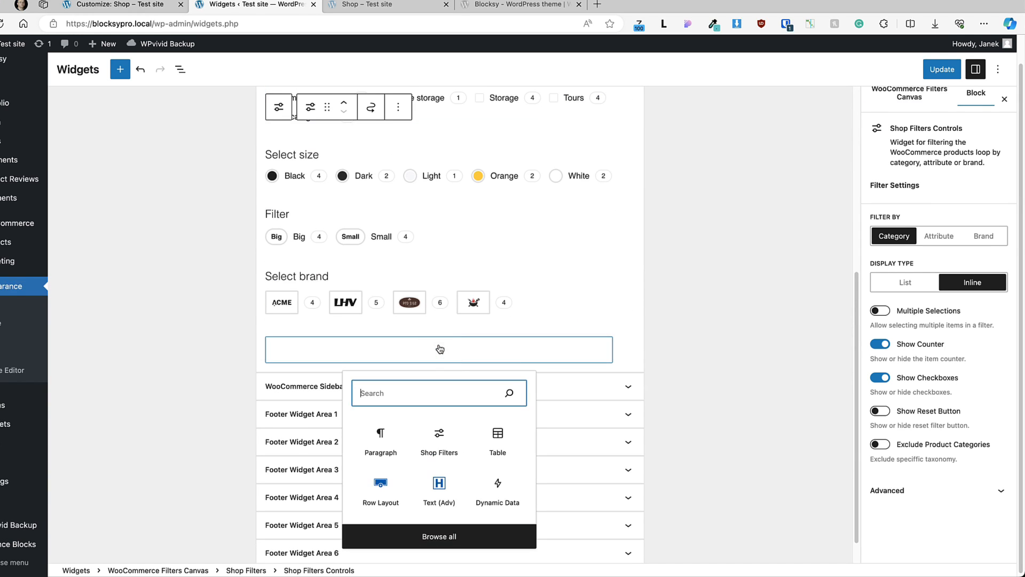
click(445, 441)
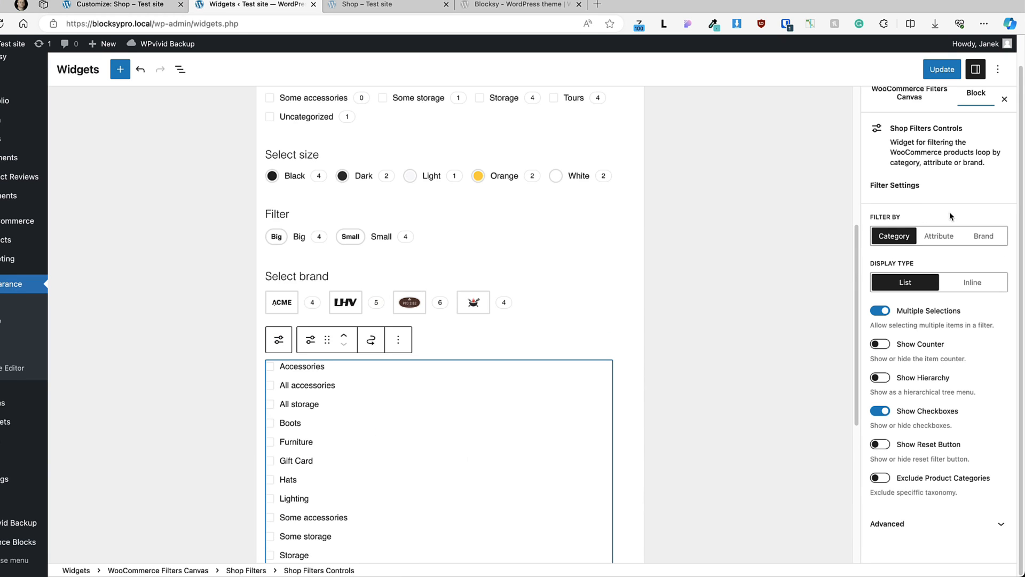
click(944, 239)
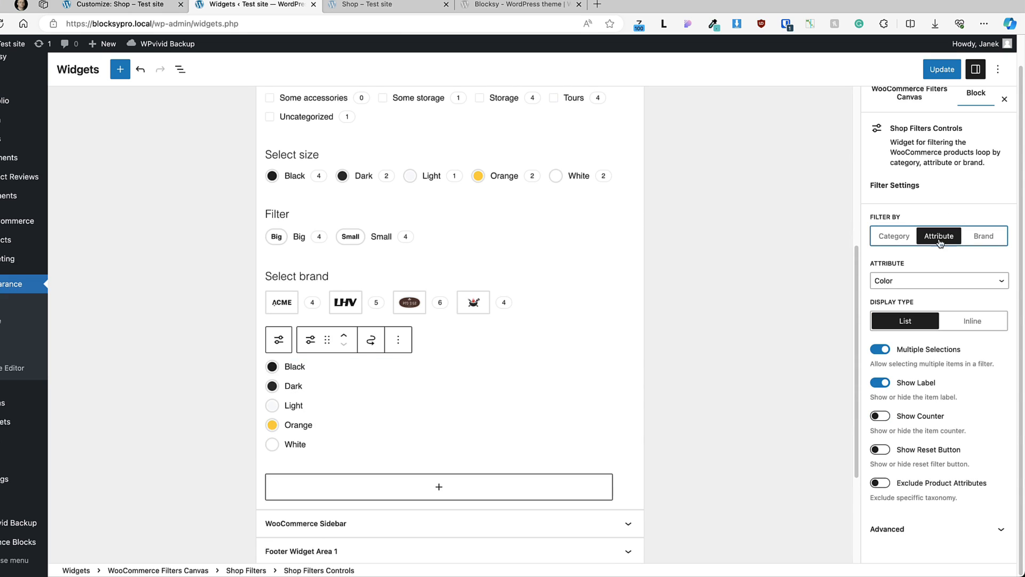
click(986, 240)
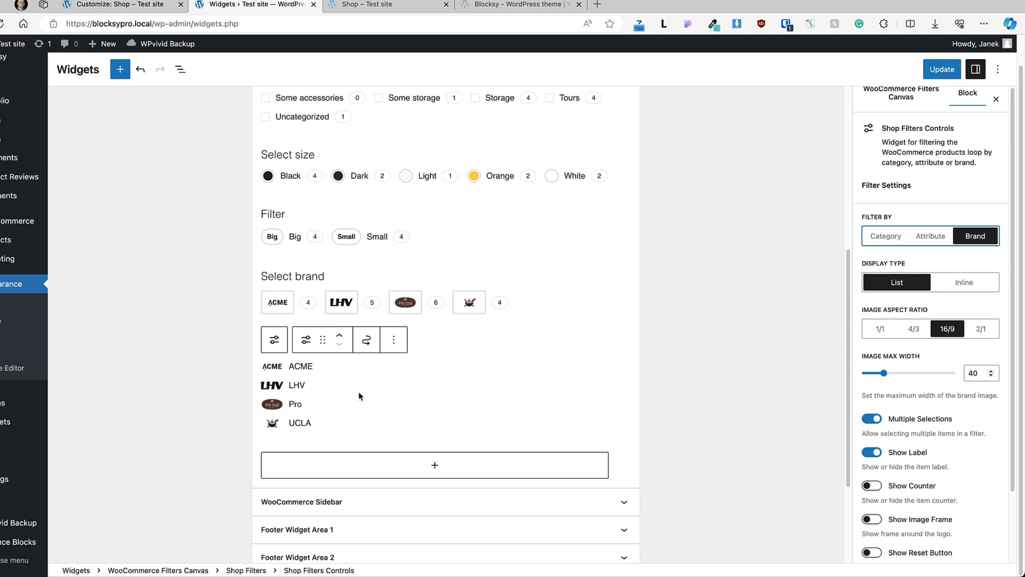
click(963, 288)
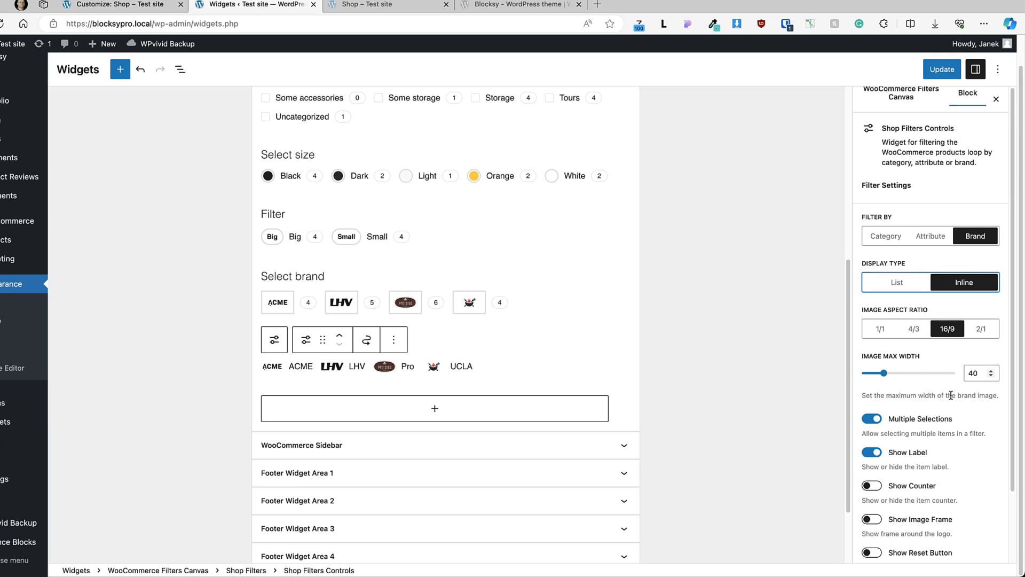
- Turn on Show Counter and Exclude Product Brands for the new brand filter, trying the Show Image Frame and Show Reset Button options
scroll(950, 395, down, 3)
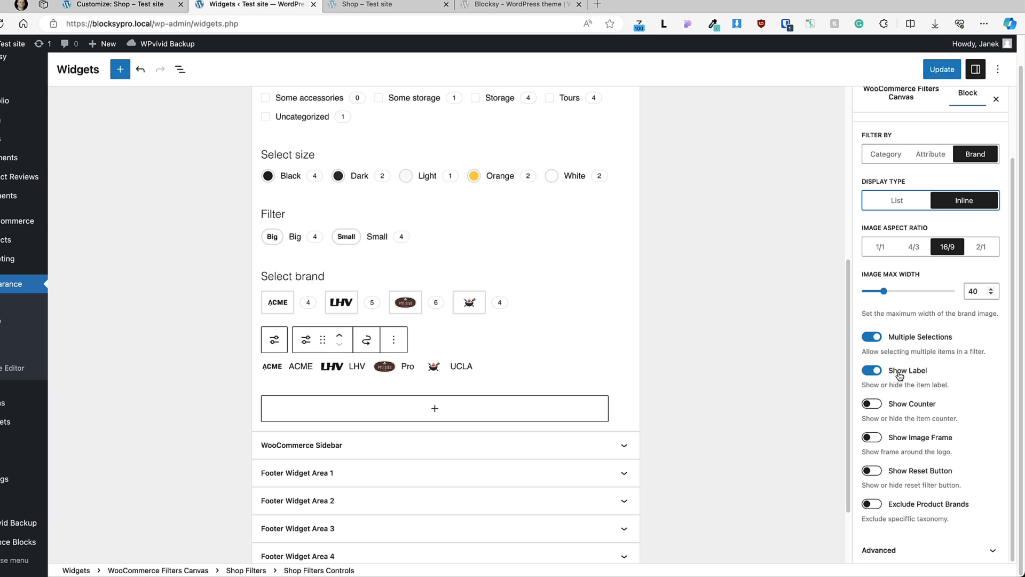
click(874, 404)
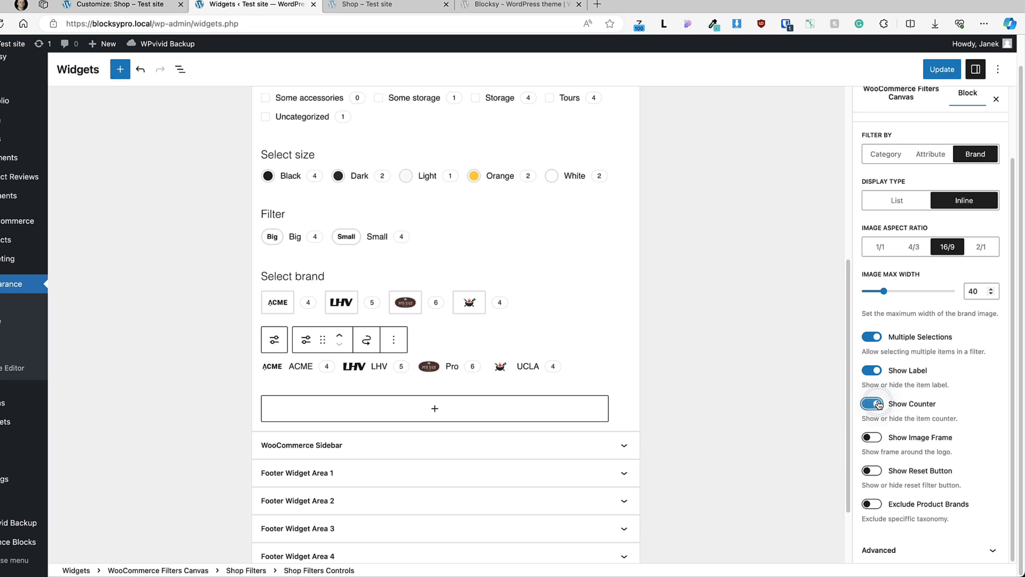
click(870, 438)
click(869, 439)
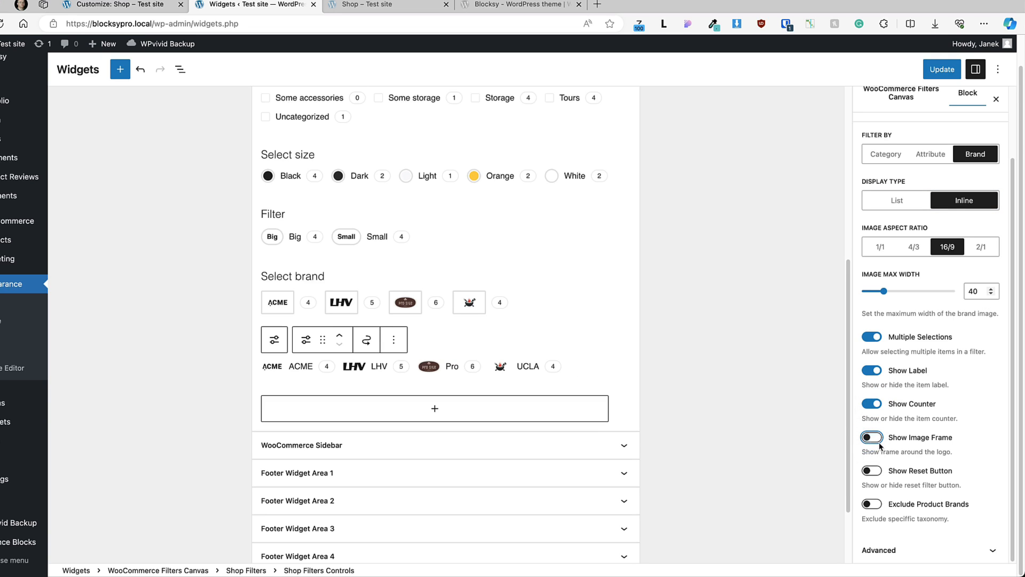
click(869, 472)
click(871, 473)
click(871, 505)
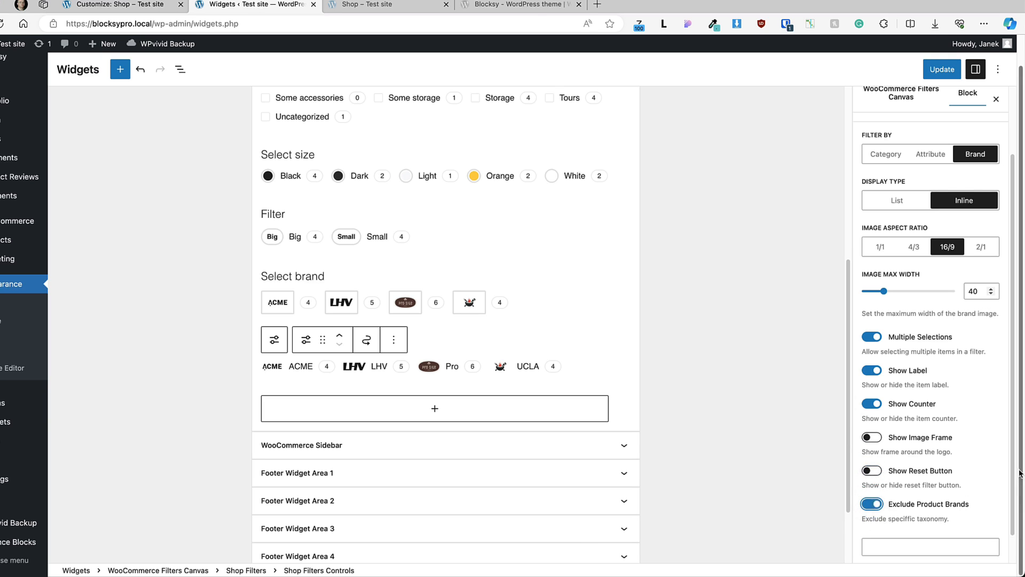
- Switch the new filter block to filtering by Category and save the widgets
scroll(934, 476, down, 1)
scroll(930, 267, up, 4)
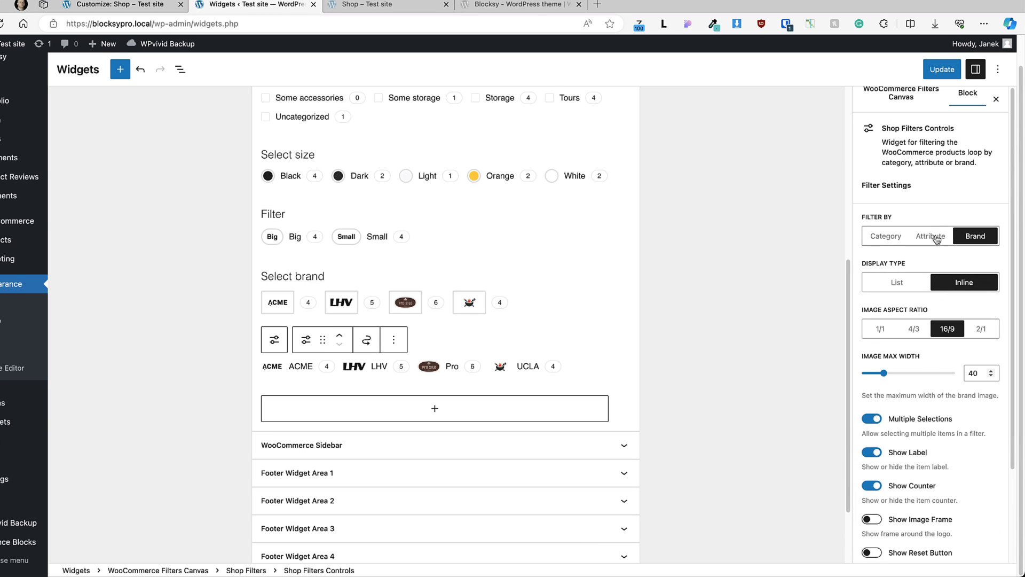
click(895, 241)
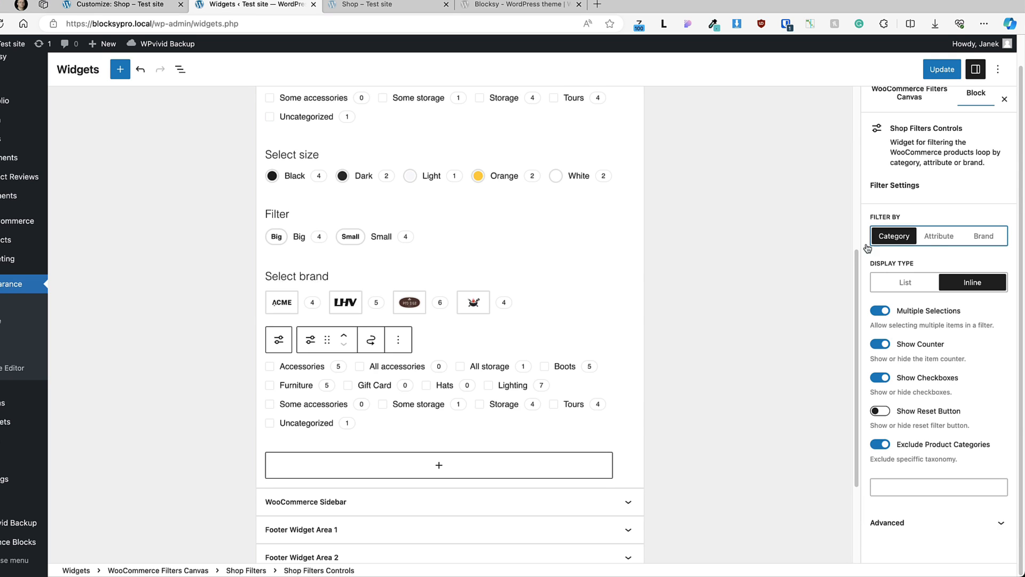
click(943, 69)
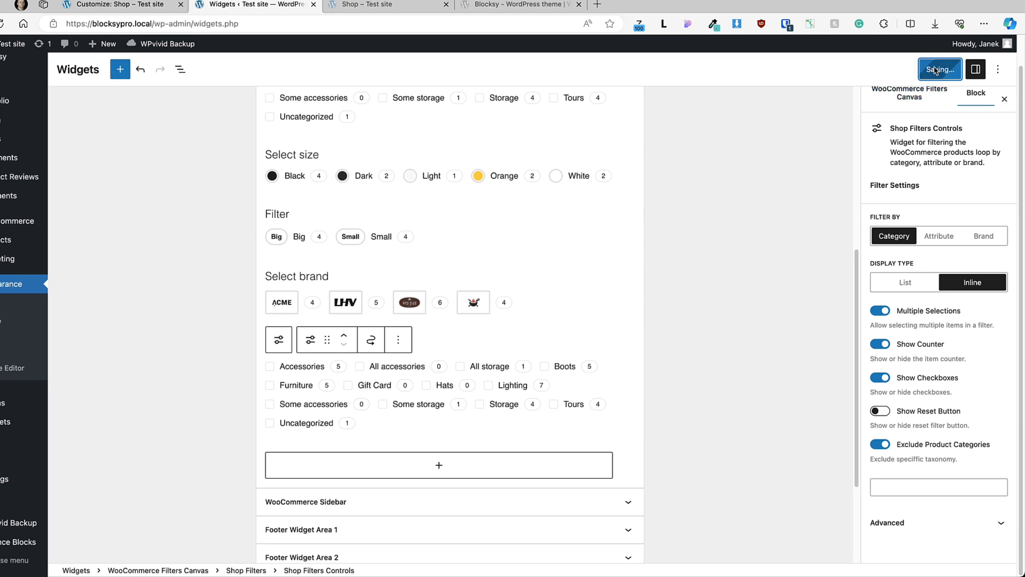
- Reload the Shop page, test the filters with Accessories and the Light color, reset them, and filter by All storage
click(369, 7)
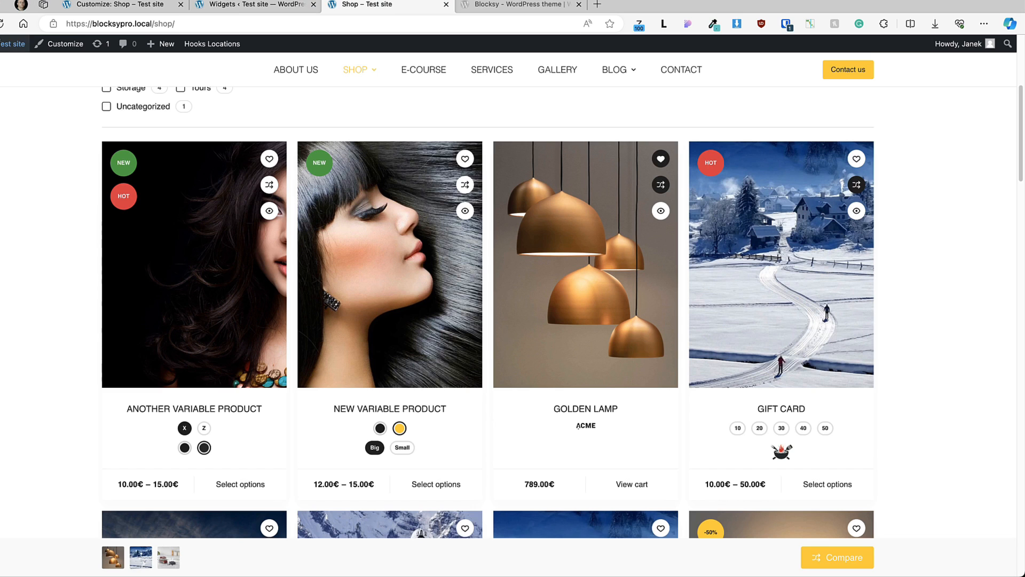
click(3, 23)
scroll(59, 222, up, 3)
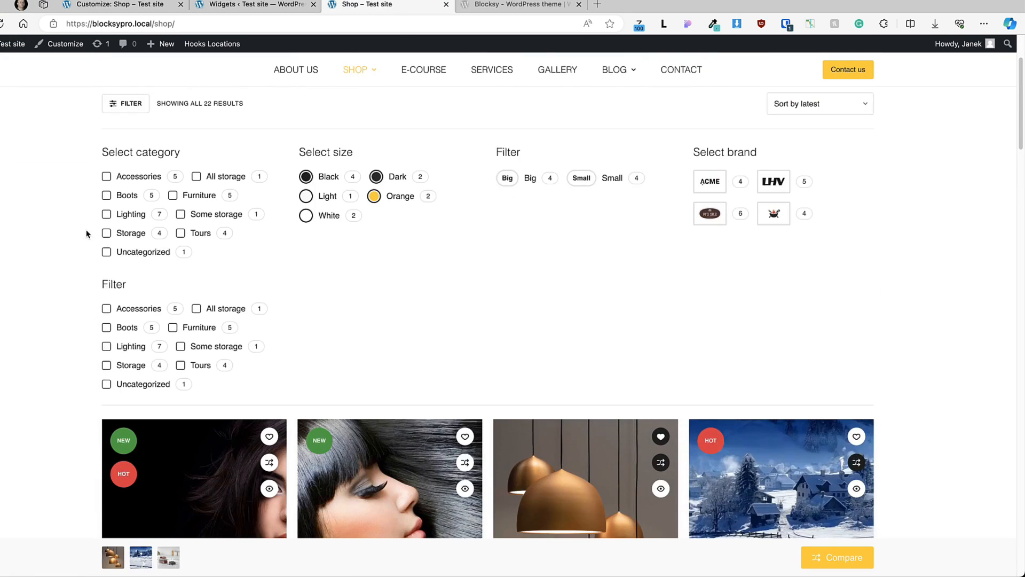
click(106, 308)
click(306, 196)
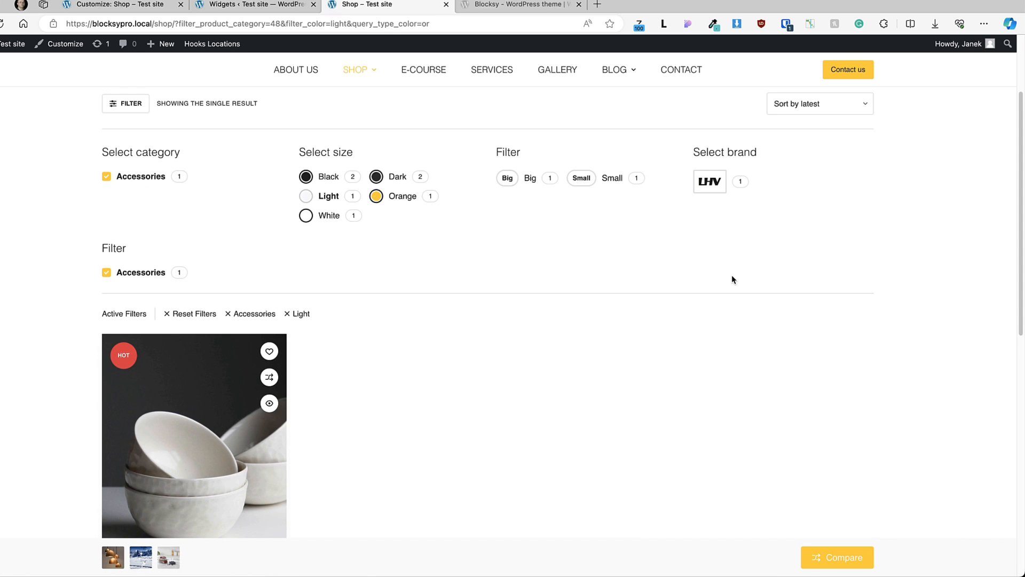
scroll(732, 274, down, 2)
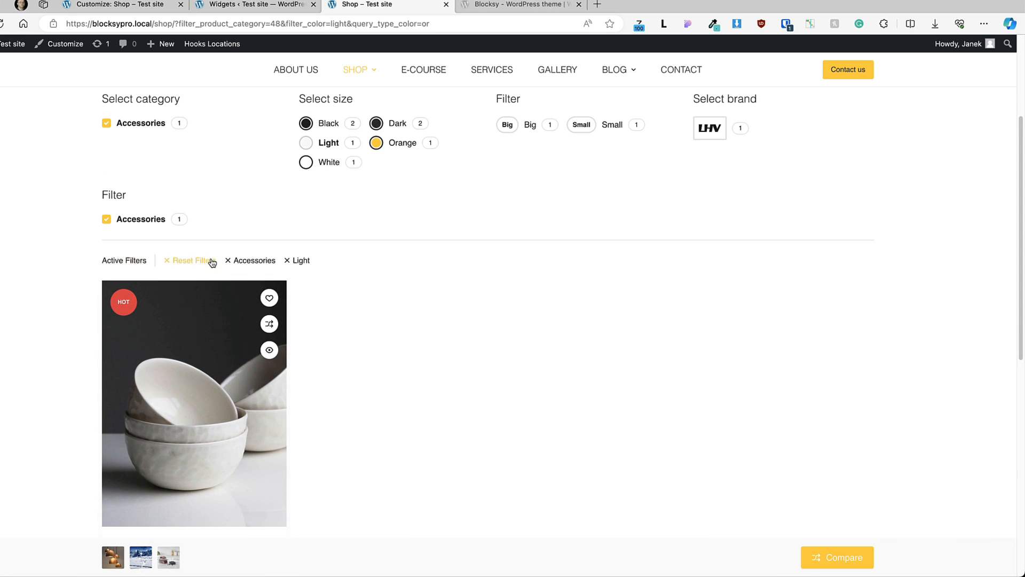
click(184, 262)
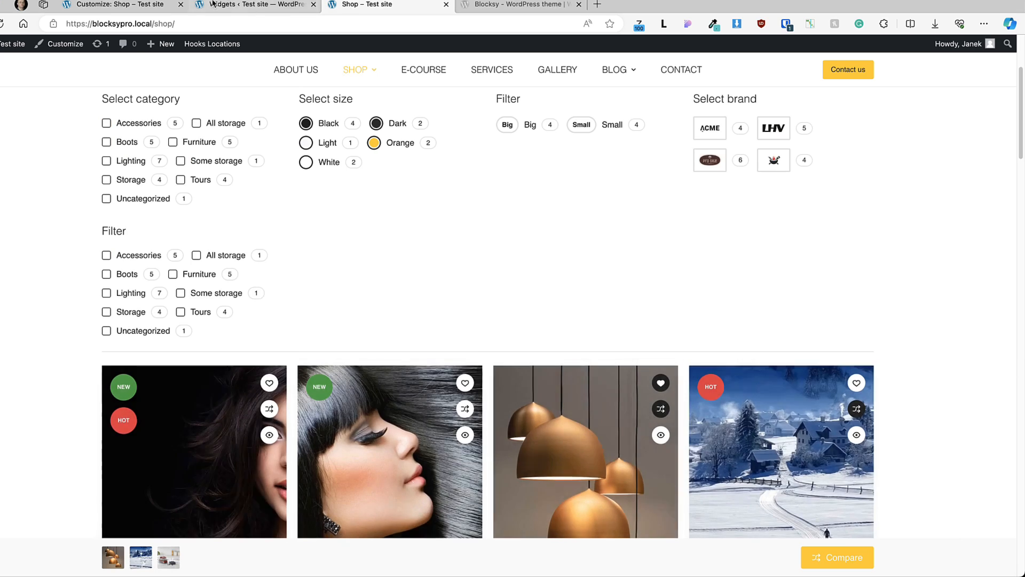
click(196, 255)
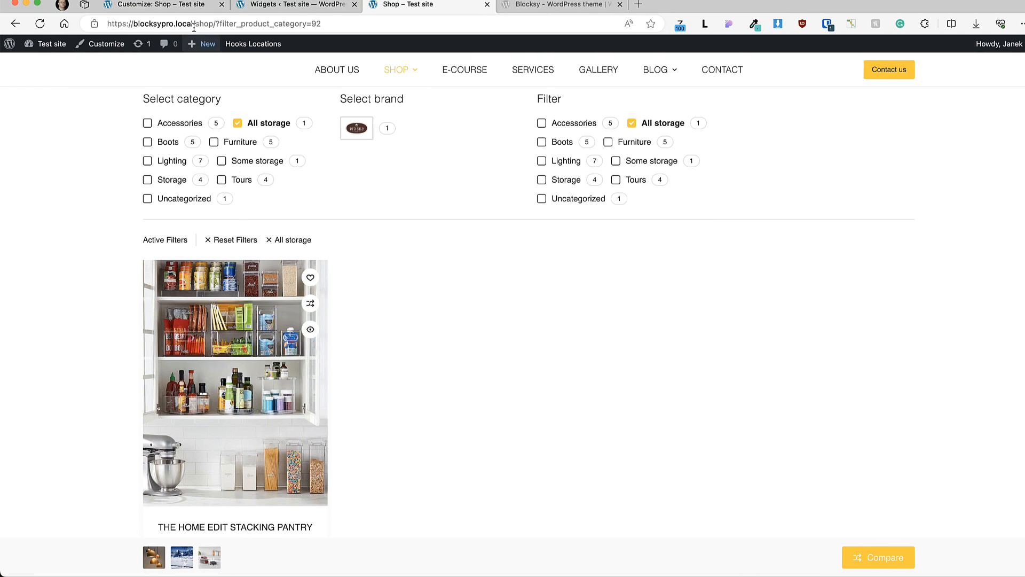
- Return to the Customizer and look over the Active Filters label settings
click(166, 5)
click(35, 385)
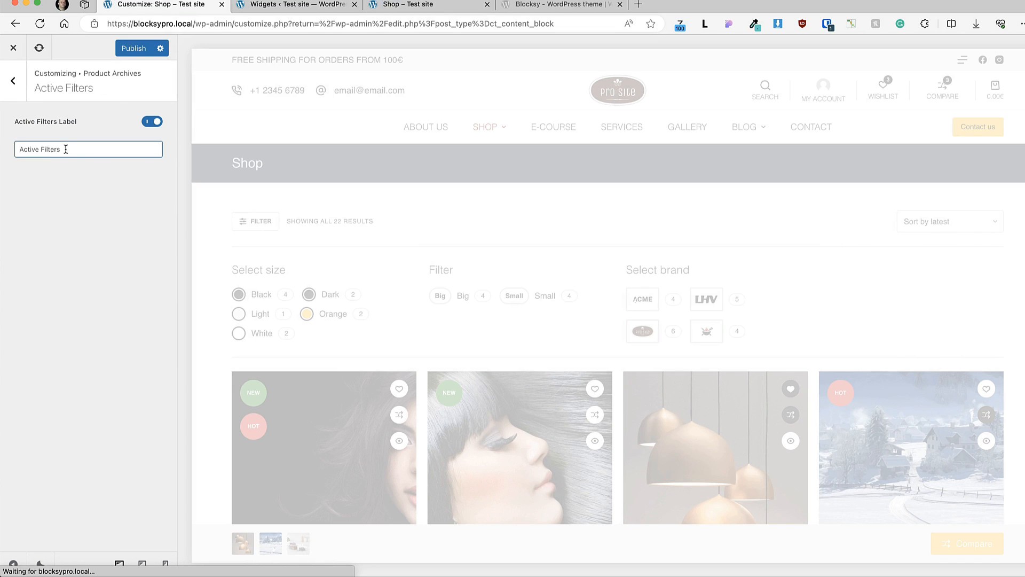
drag(68, 149, 17, 146)
click(14, 83)
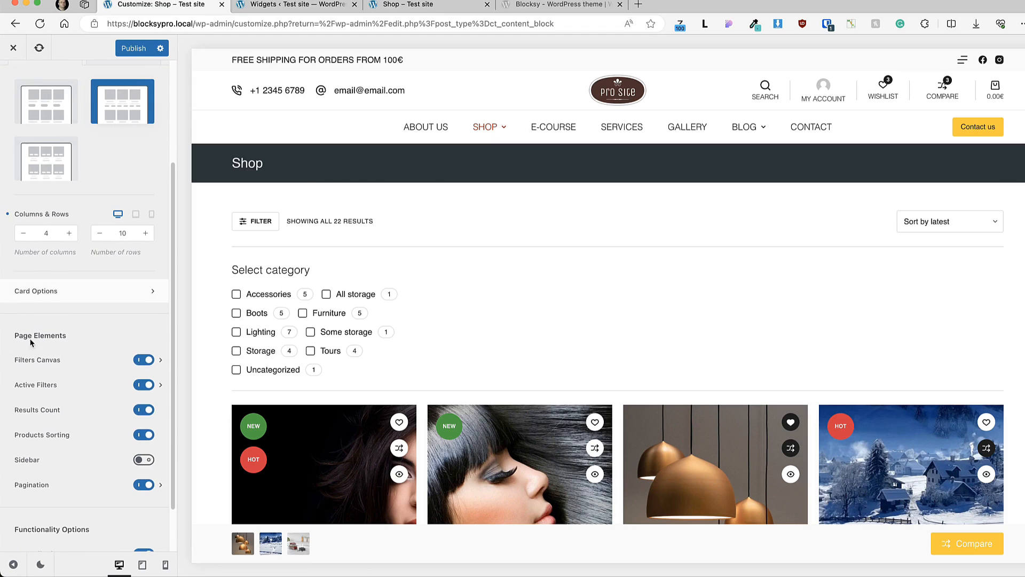
- Delete the extra category filter block at the end of the WooCommerce Filters Canvas area and save the widgets
key(ctrl+Tab)
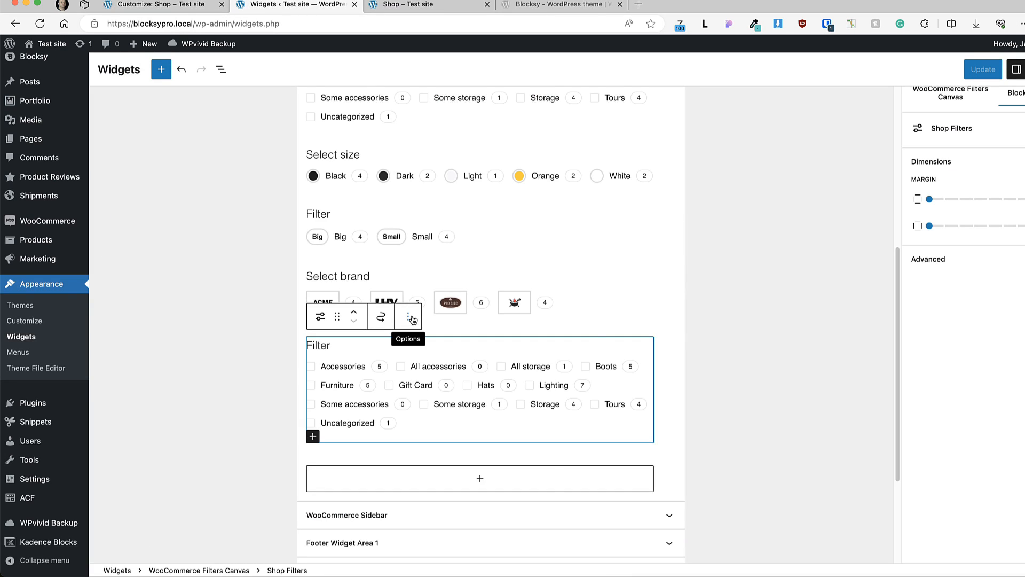
click(409, 319)
click(419, 525)
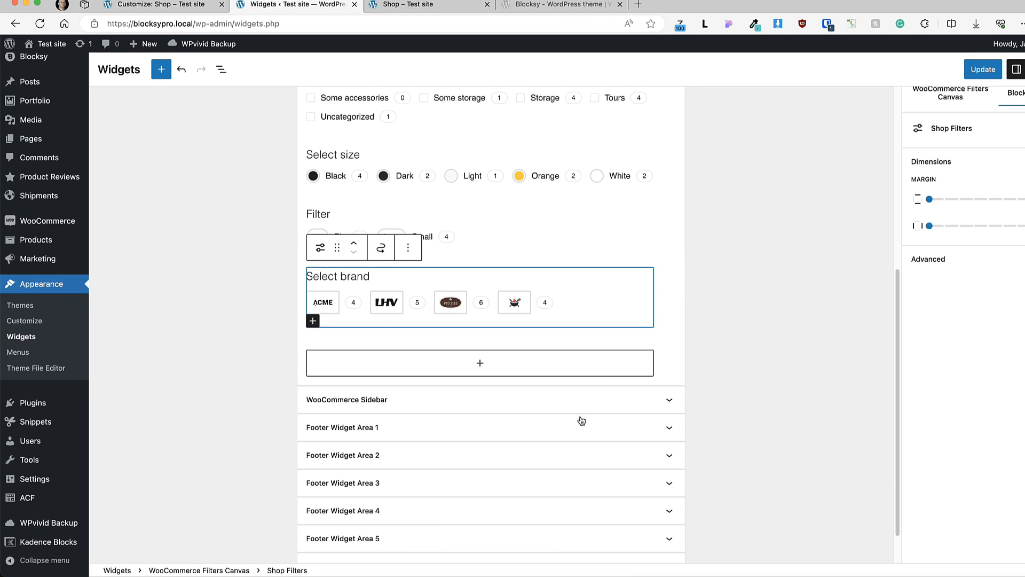
click(974, 78)
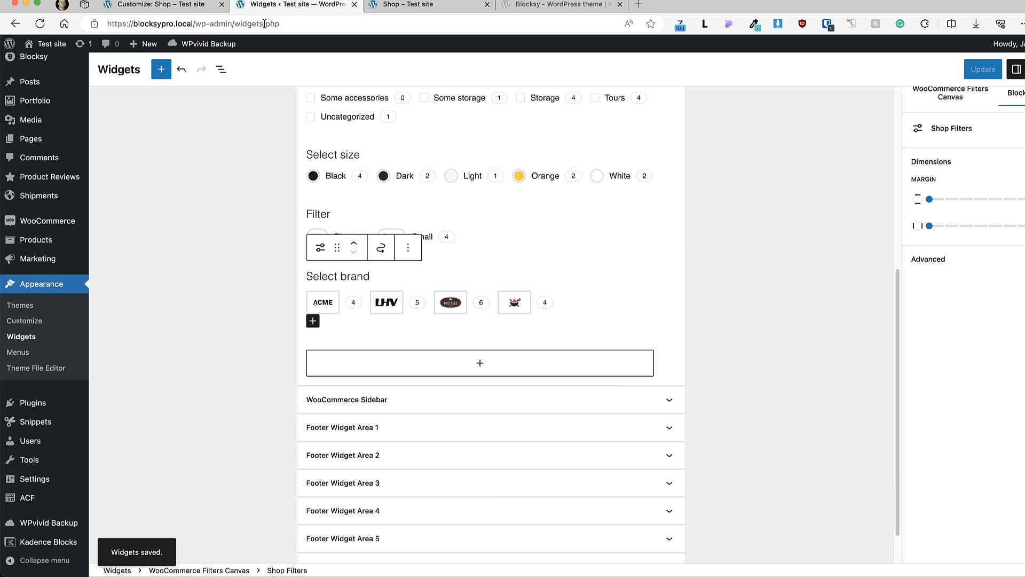
- Examine the results count and the product sorting control in the Customizer's Shop preview
click(208, 13)
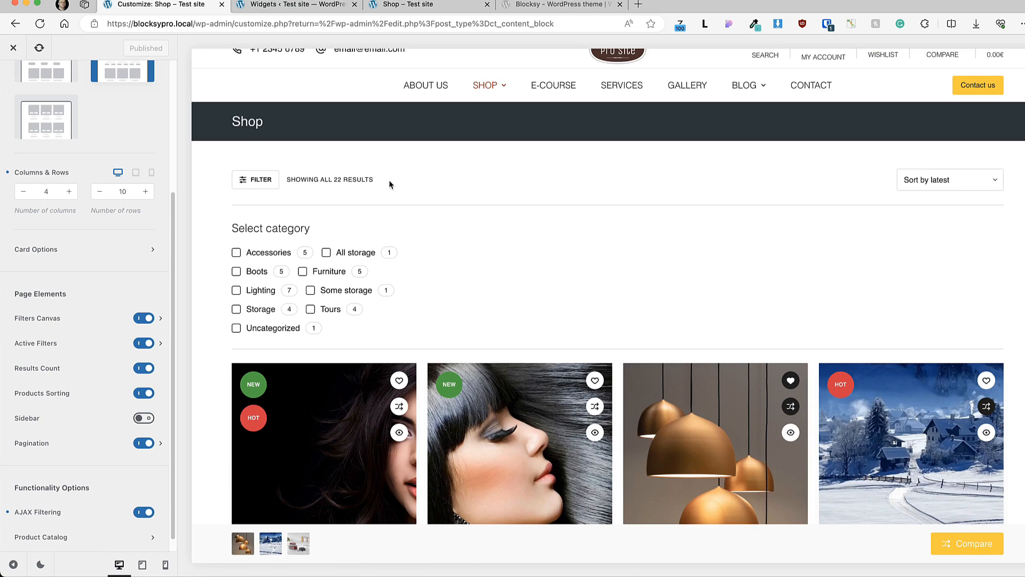
drag(389, 181, 301, 180)
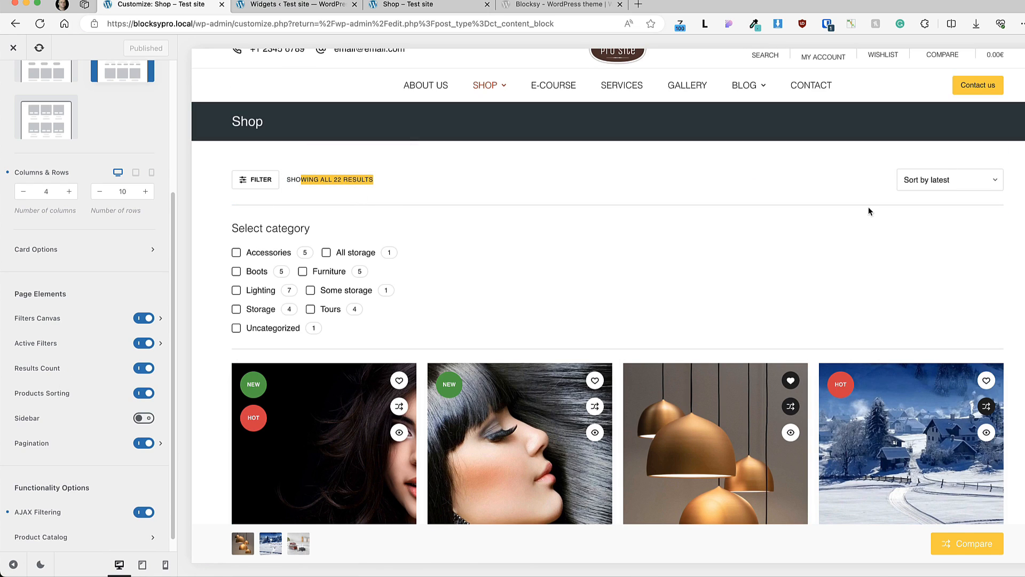
click(943, 172)
click(932, 179)
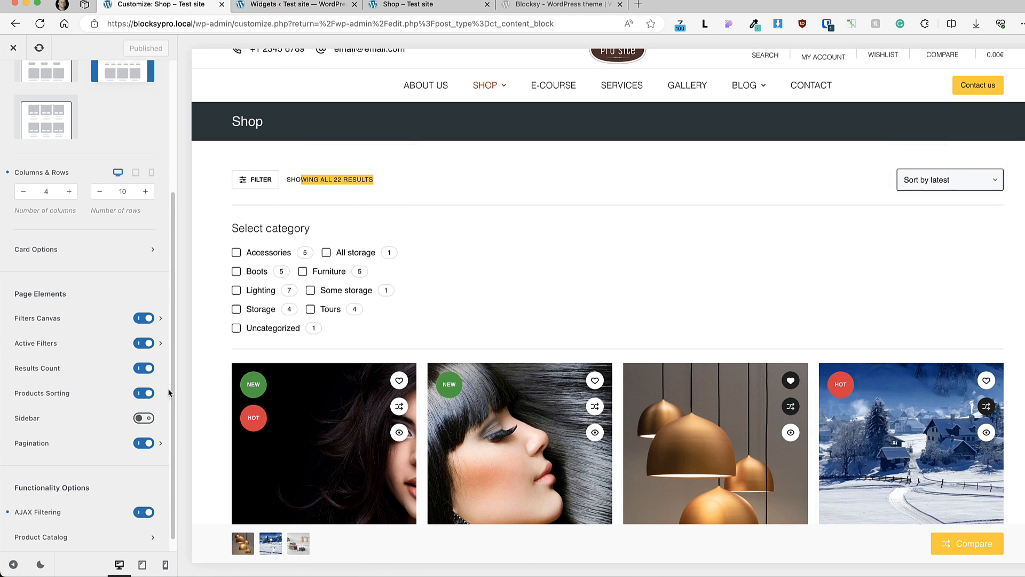
- Try turning on the shop Sidebar, view its left and right layout options, then turn it off again
click(143, 418)
click(75, 420)
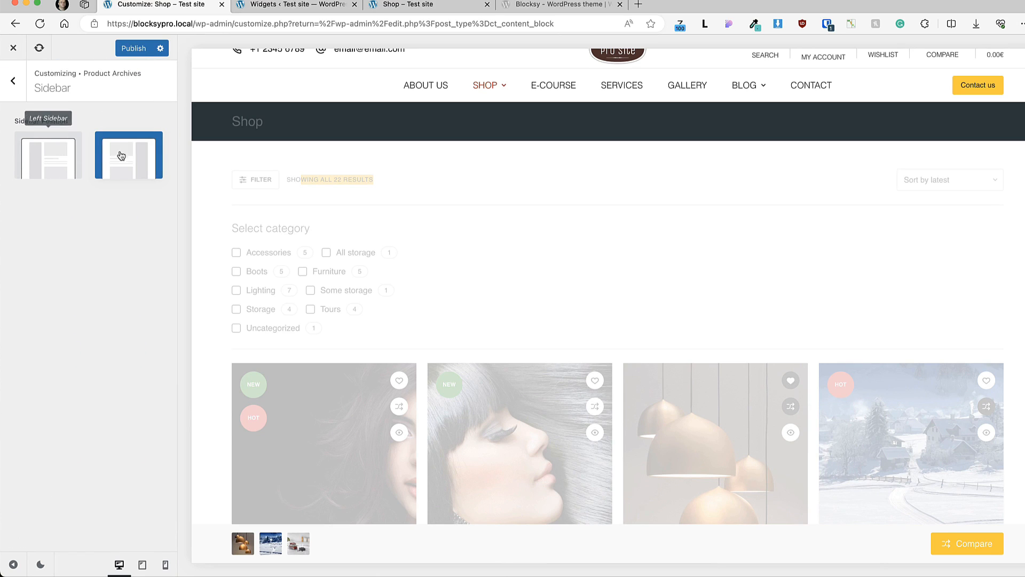
click(13, 81)
click(148, 417)
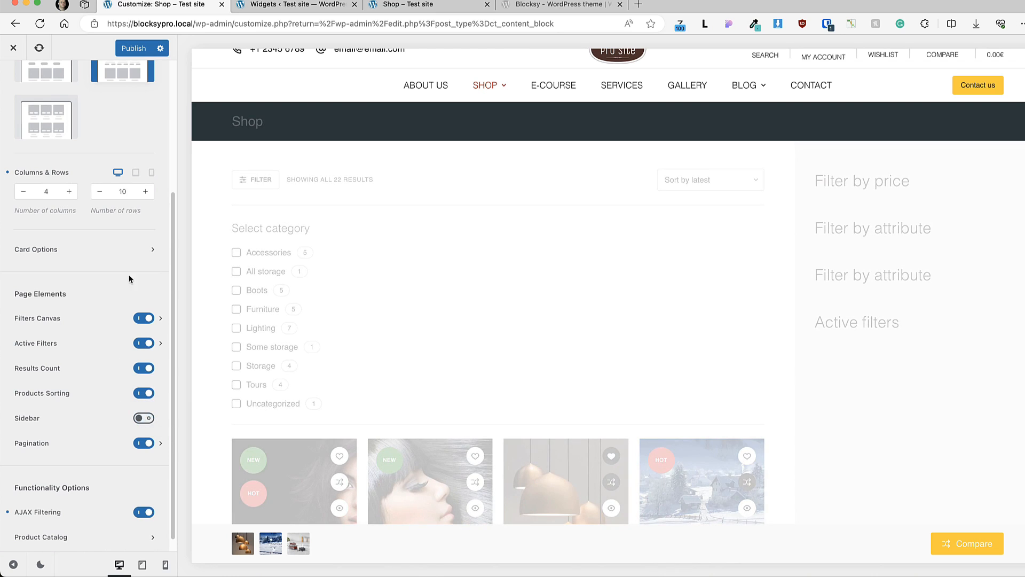
- Set the number of product rows to 3 and bring the shop page's pagination into view
scroll(128, 275, down, 1)
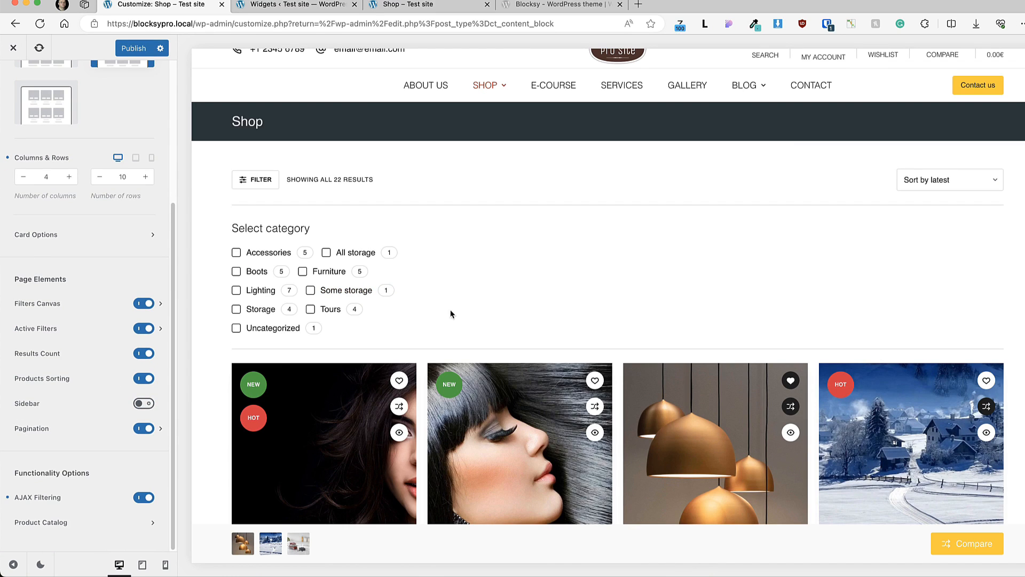
scroll(454, 315, down, 15)
scroll(593, 291, up, 3)
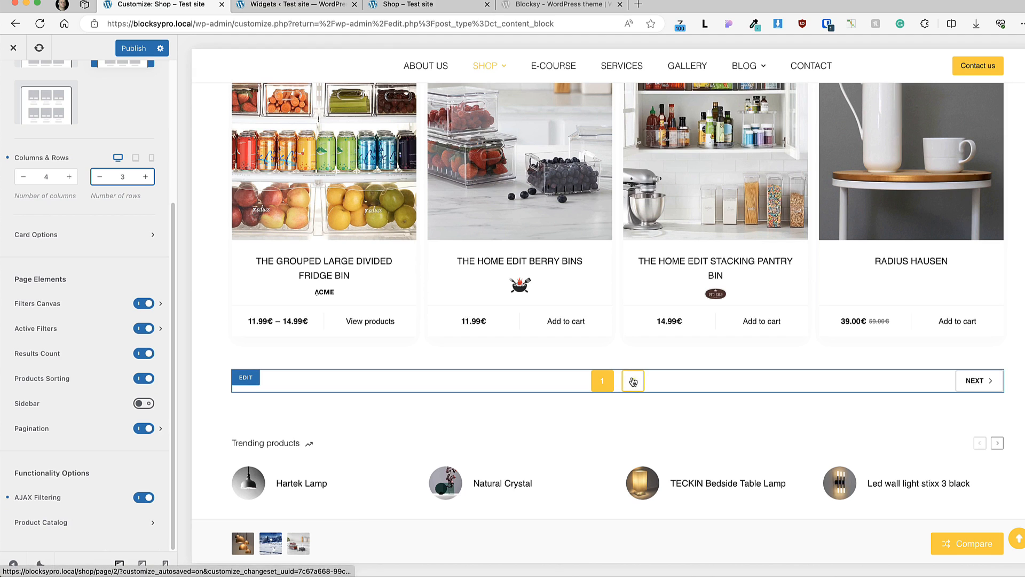
- Open the Pagination settings, try the Next/Prev type, then set the pagination type to Load More
click(48, 427)
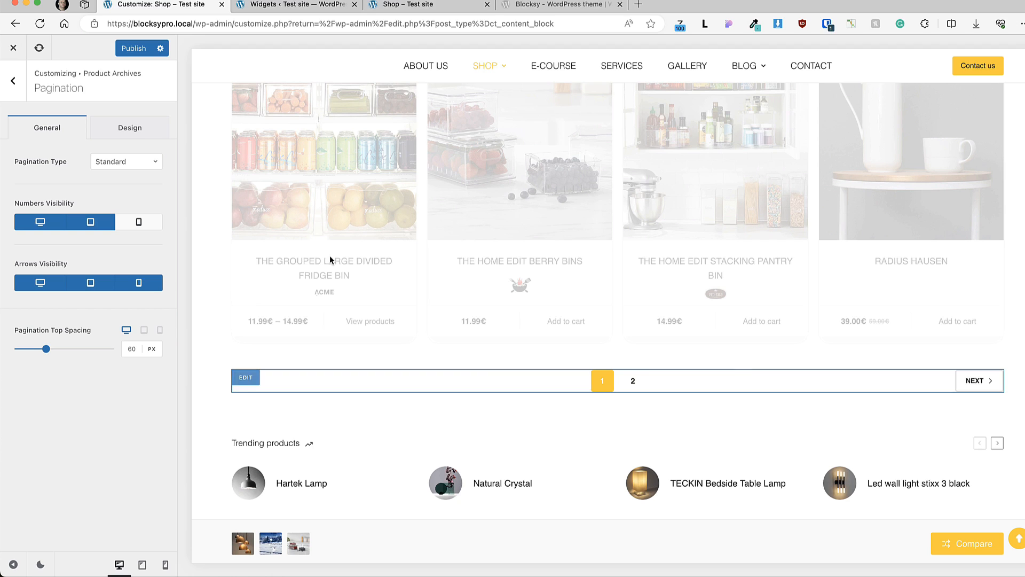
click(149, 162)
click(121, 207)
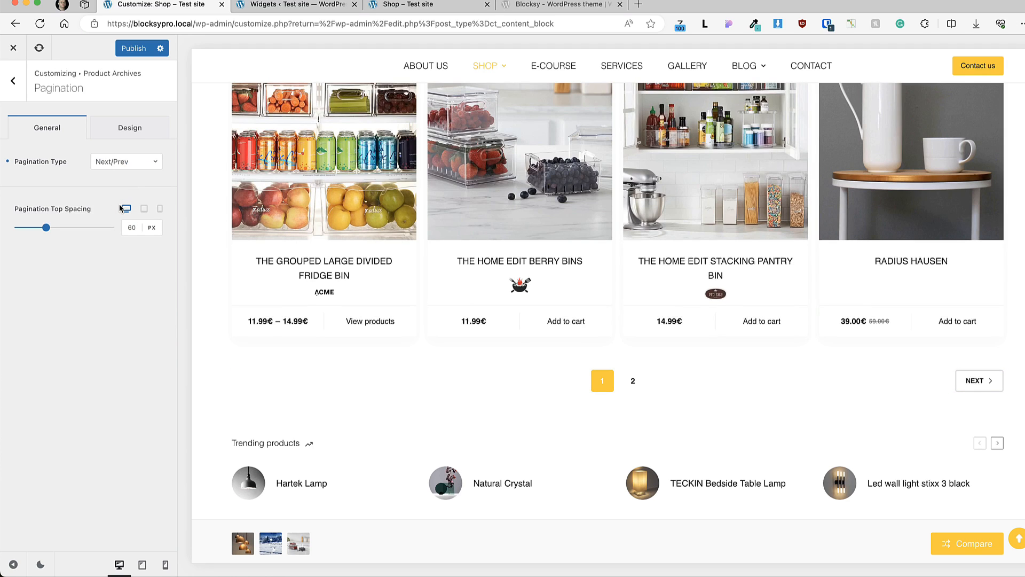
click(150, 160)
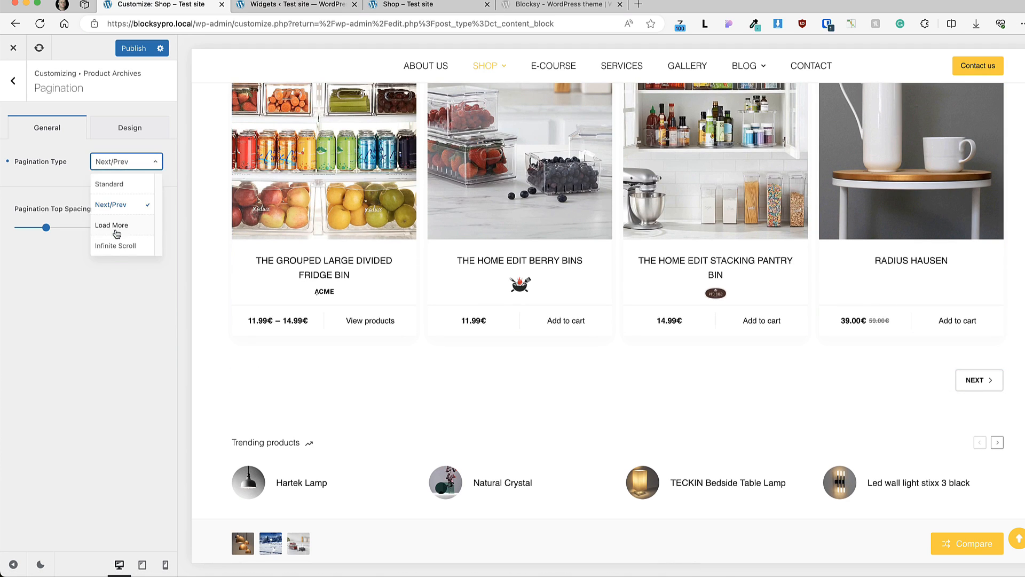
click(118, 226)
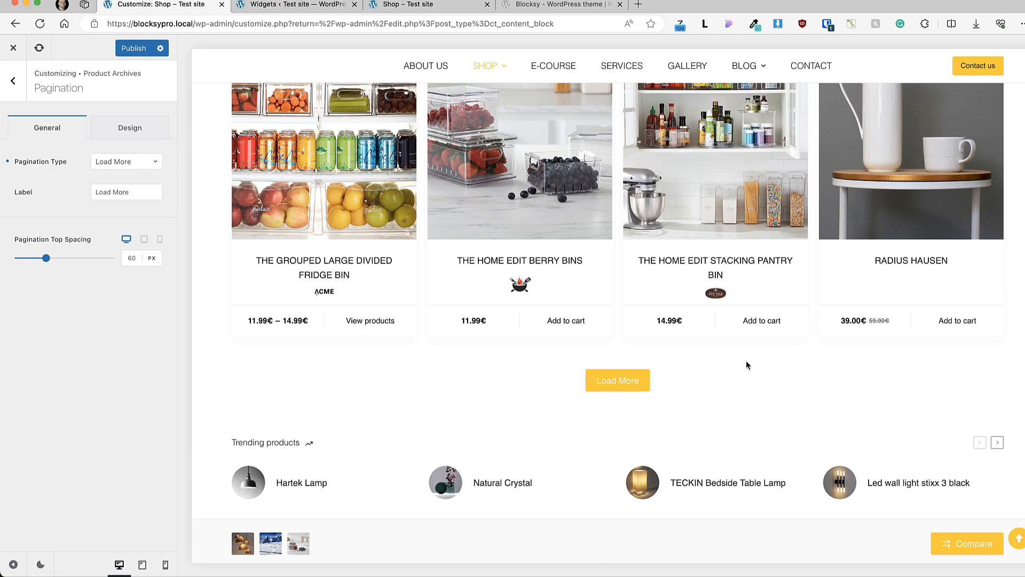
- Try the Infinite Scroll pagination type, then set the pagination type to Standard and publish the changes
click(134, 160)
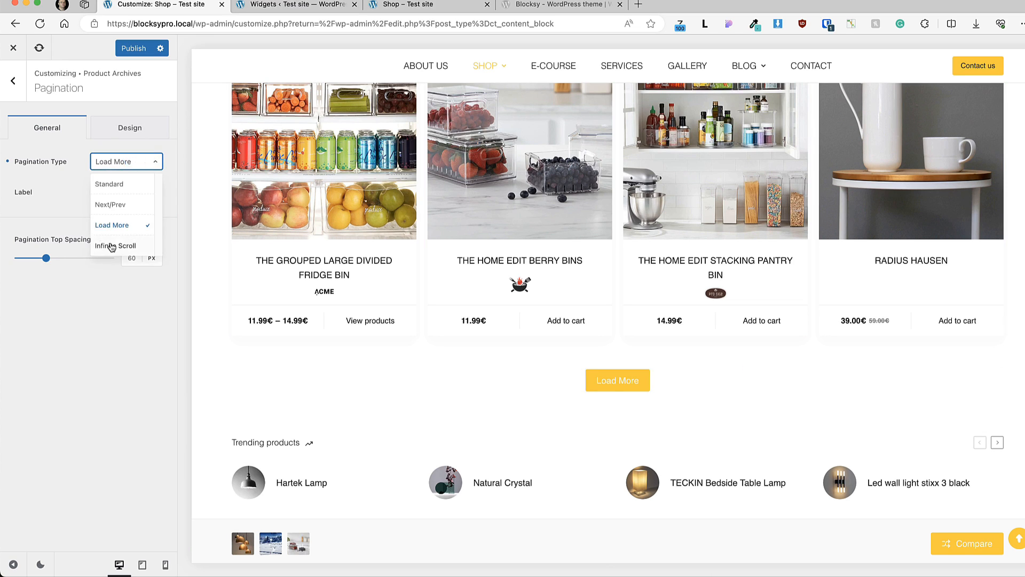
click(110, 247)
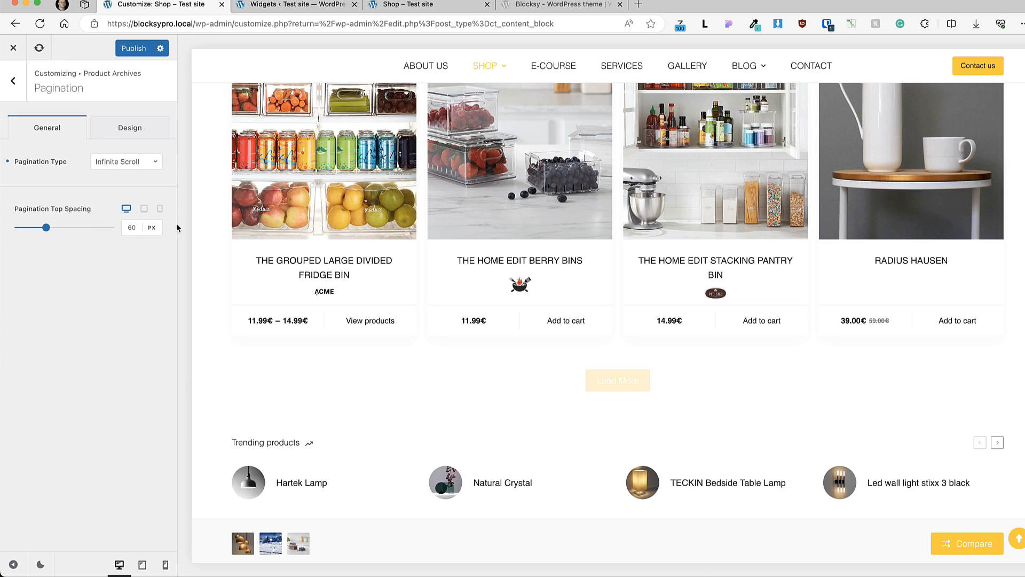
click(129, 163)
click(107, 181)
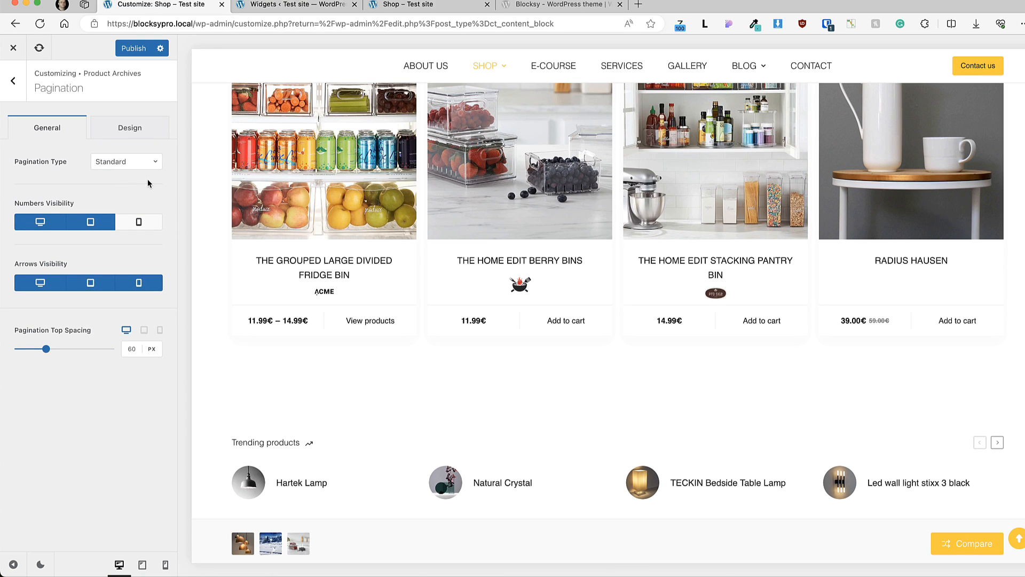
click(129, 49)
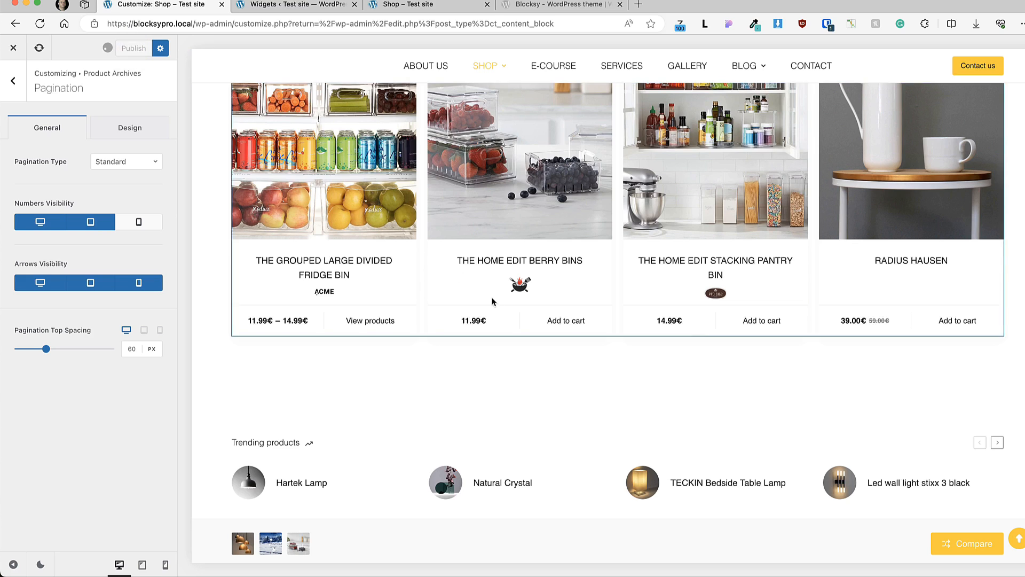
- Open the settings of the product grid, trending products, pagination and footer middle row in turn directly from the shop page preview
scroll(453, 258, down, 5)
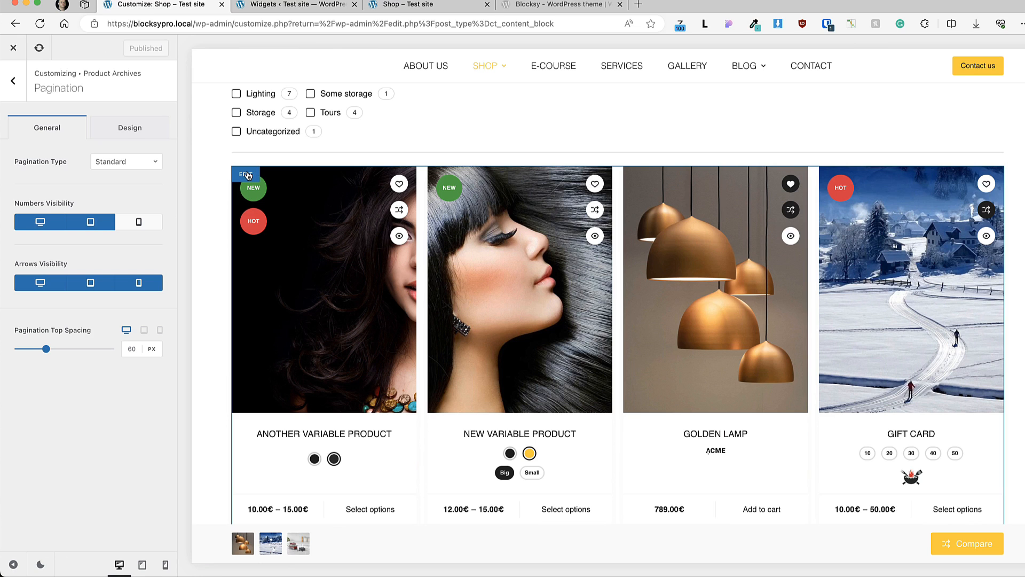
click(247, 176)
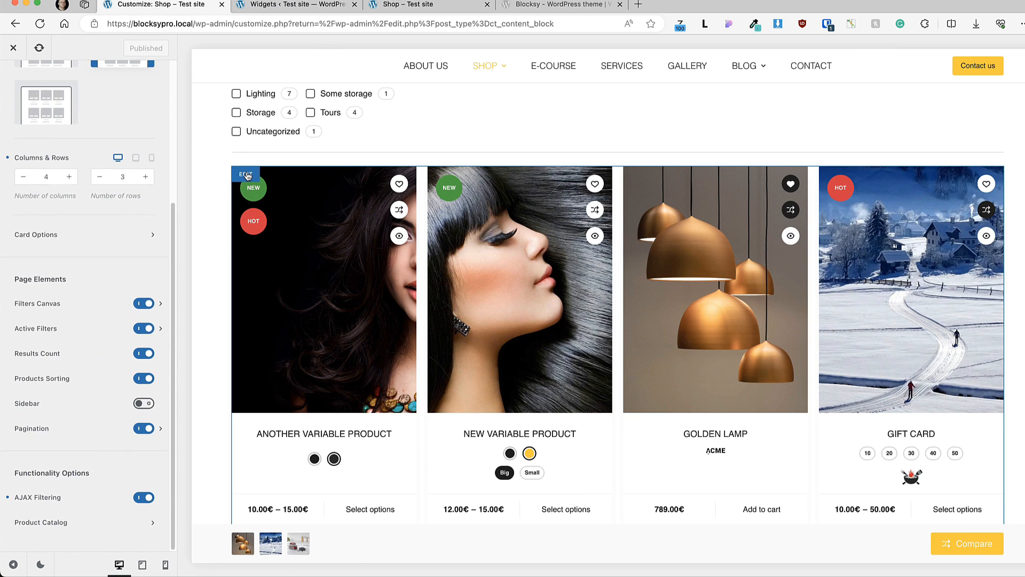
scroll(628, 209, up, 4)
scroll(627, 208, down, 20)
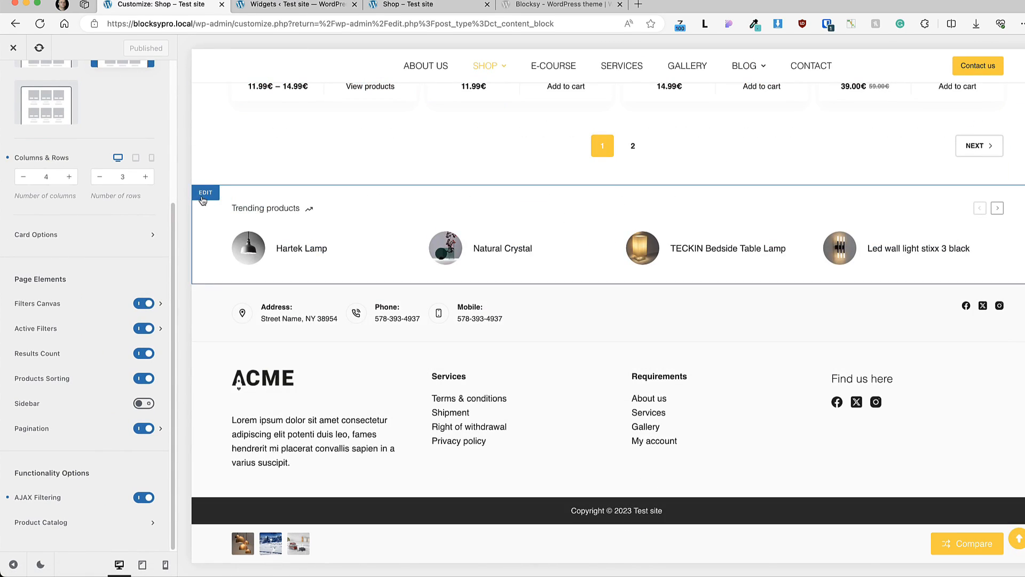
click(202, 198)
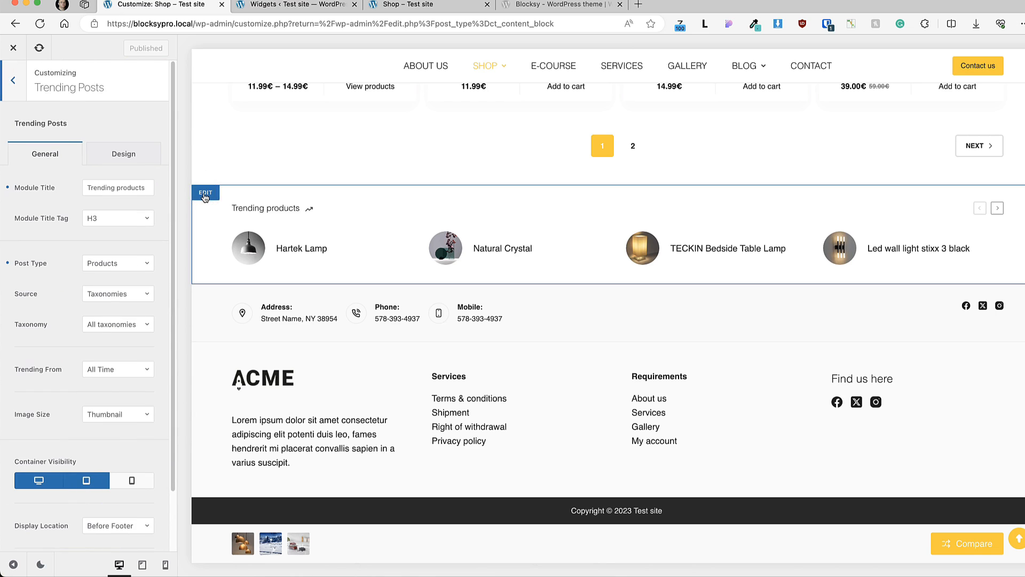
click(246, 160)
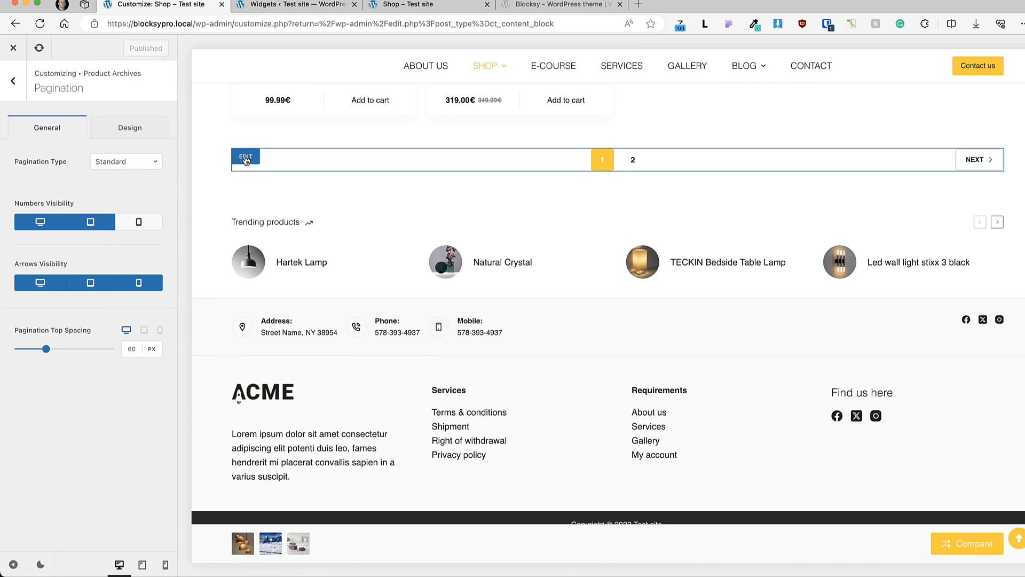
click(207, 349)
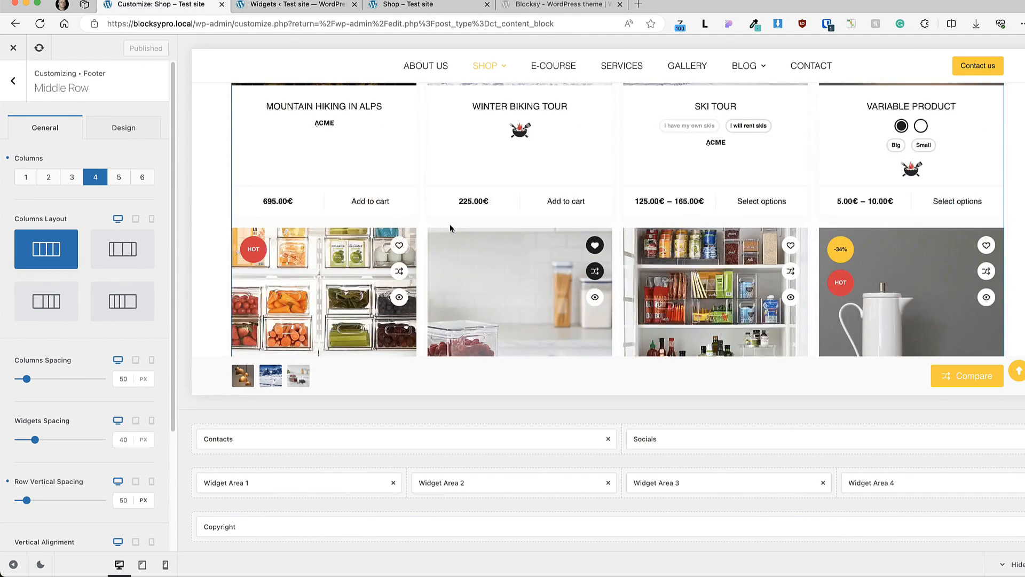
- Leave the footer settings and open the WooCommerce Product Archives settings
click(13, 82)
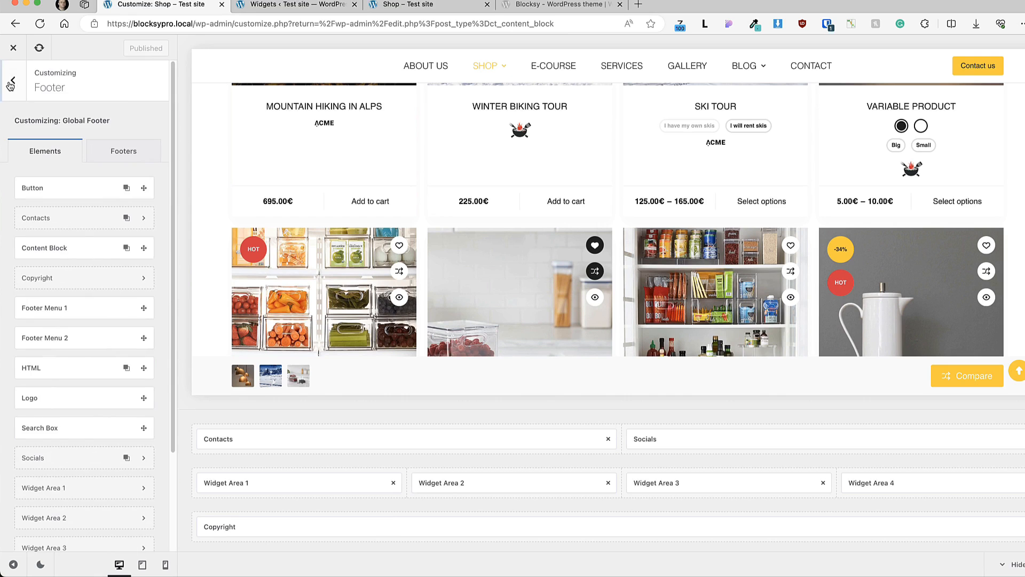
click(13, 85)
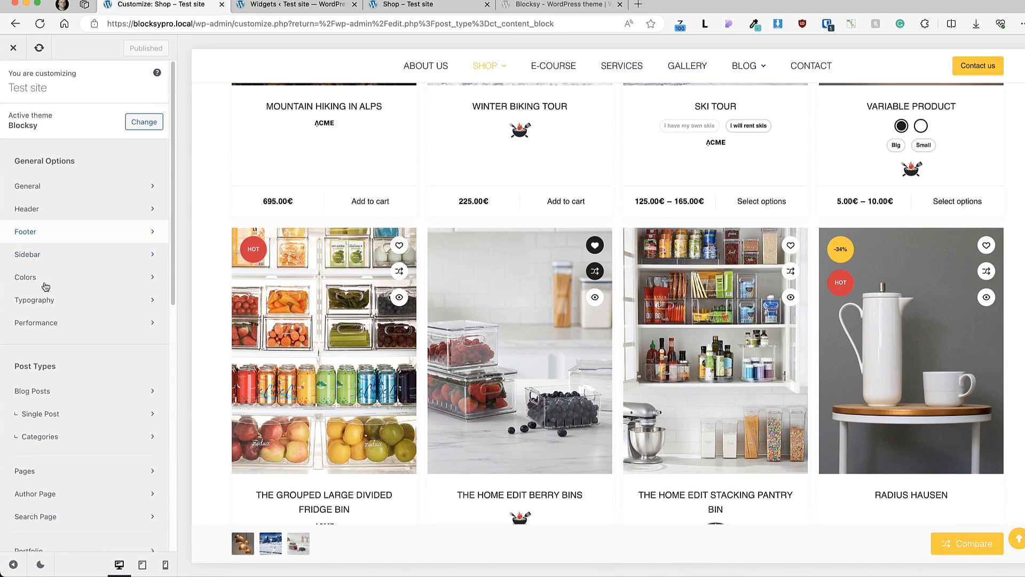
scroll(29, 283, down, 10)
scroll(72, 395, down, 1)
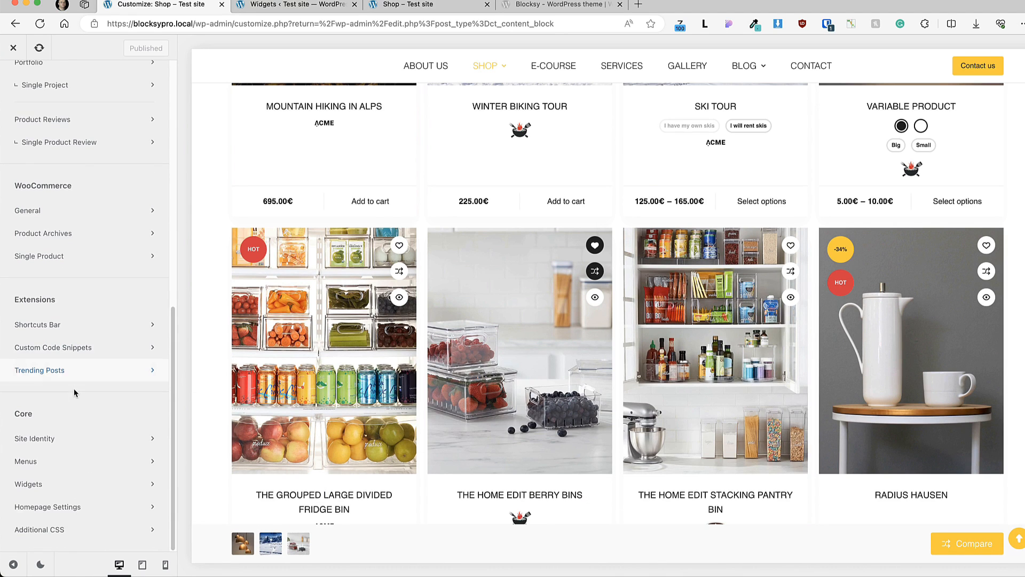
click(52, 234)
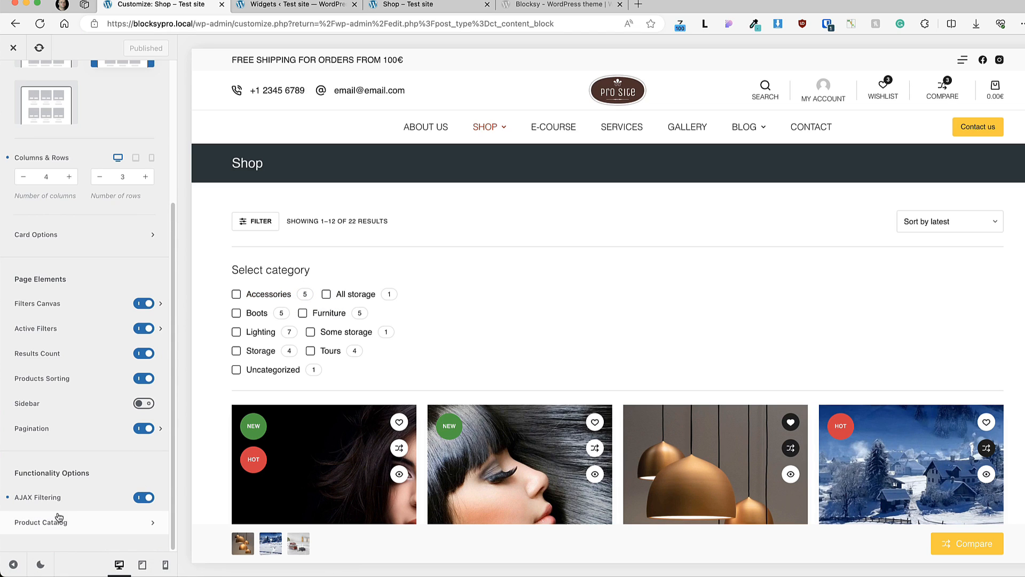
- Open the Product Catalog settings and view the available options for shop page display and category display
click(80, 522)
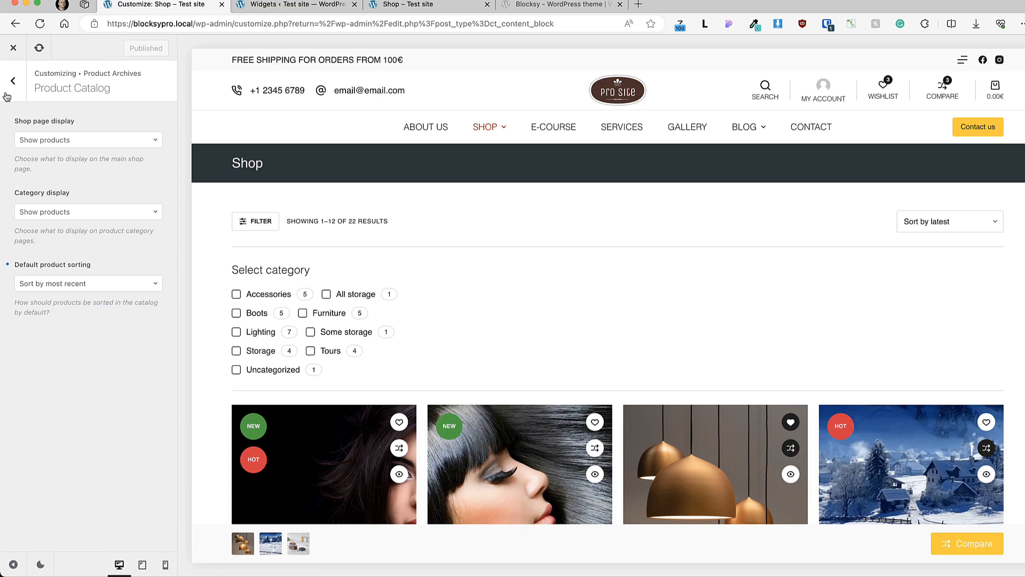
click(82, 146)
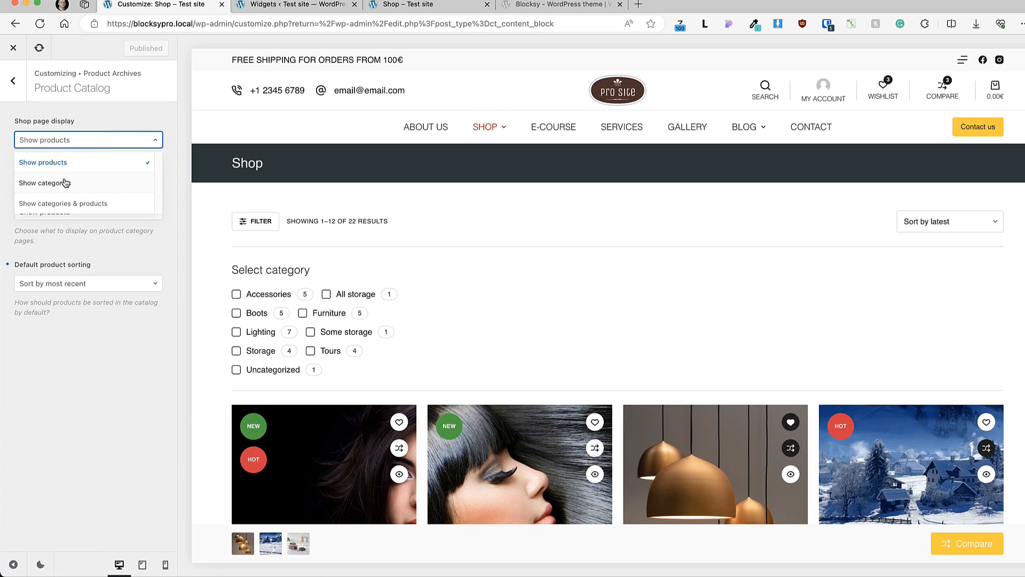
click(149, 248)
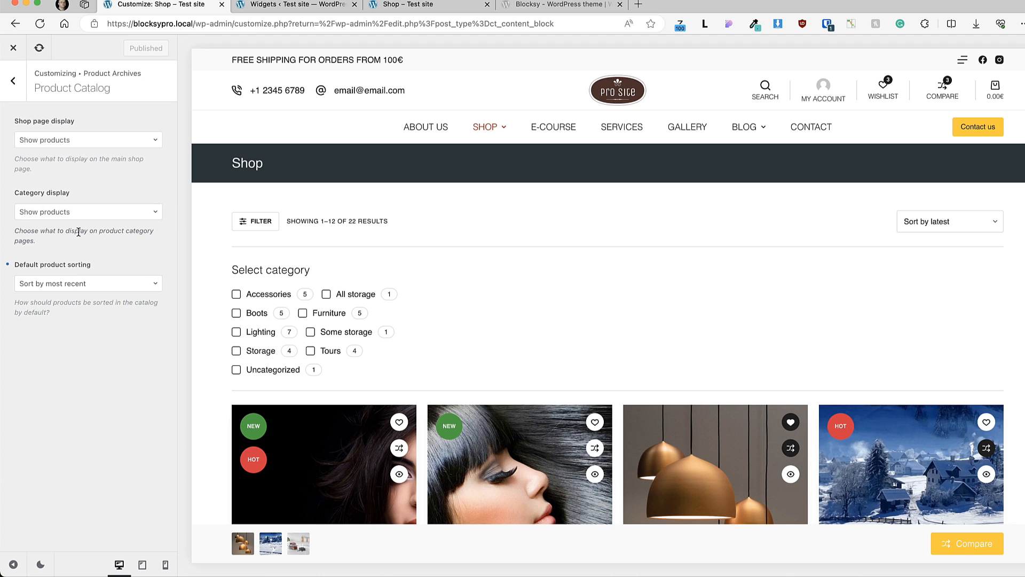
click(77, 216)
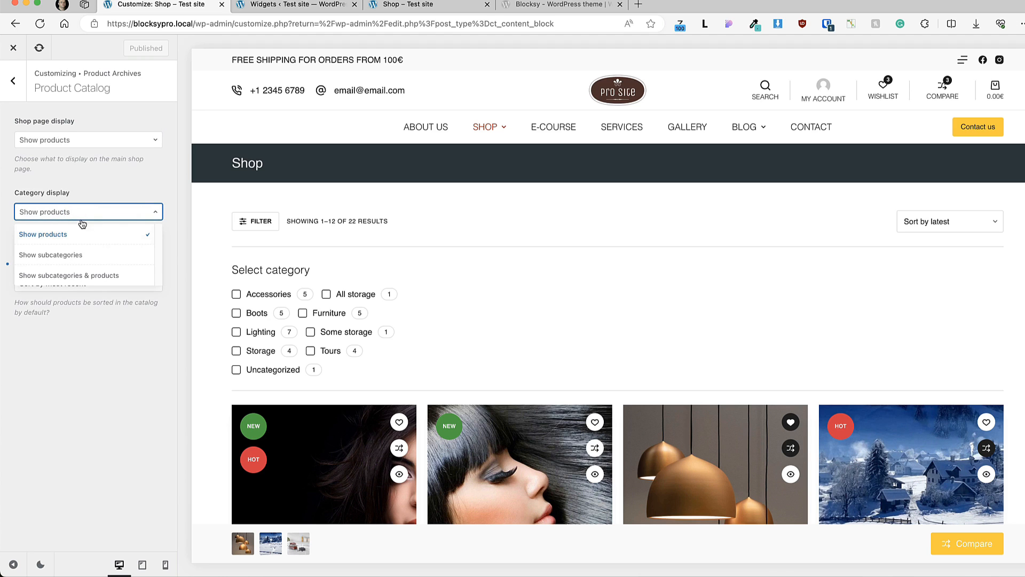
click(133, 186)
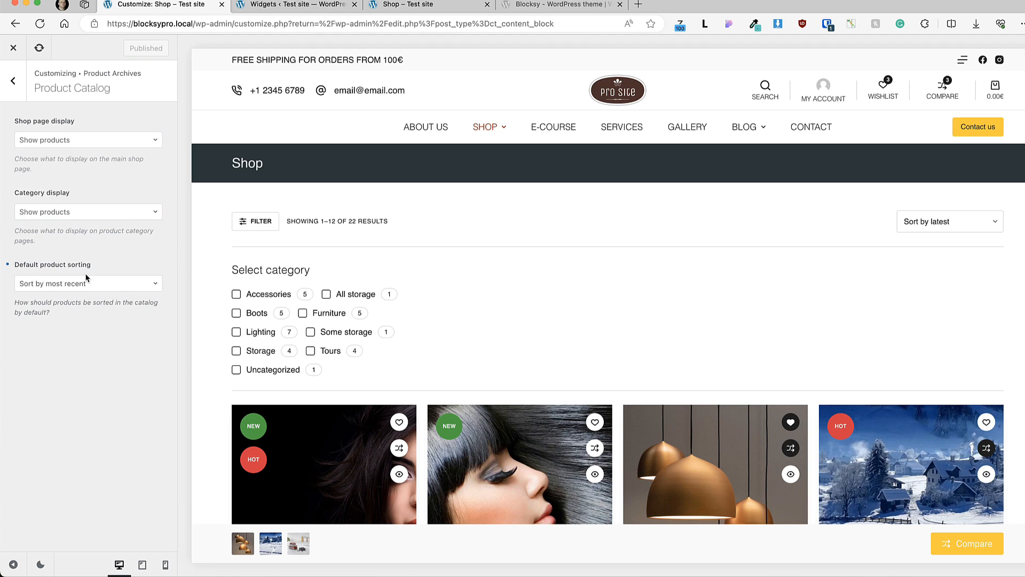
click(16, 95)
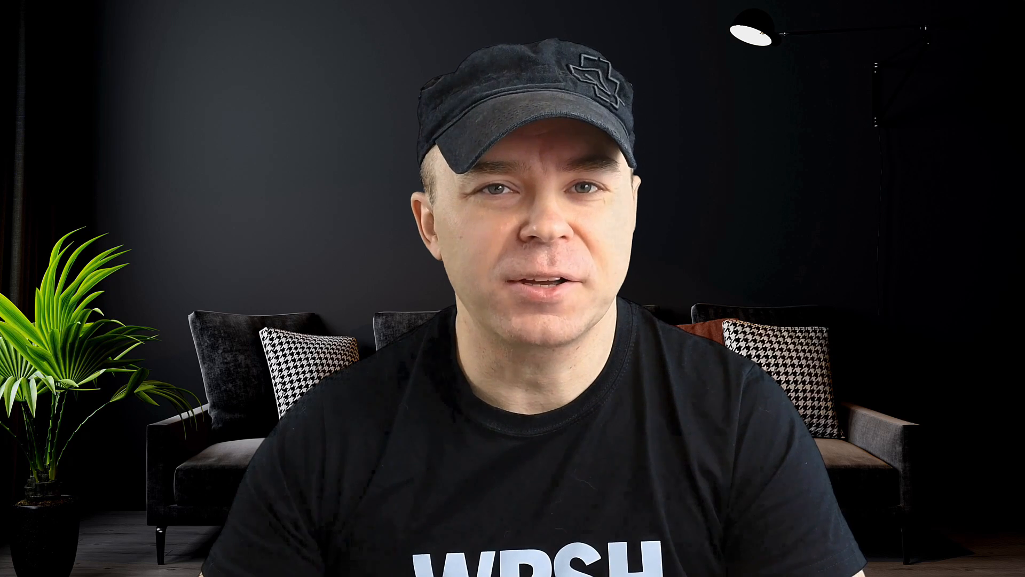
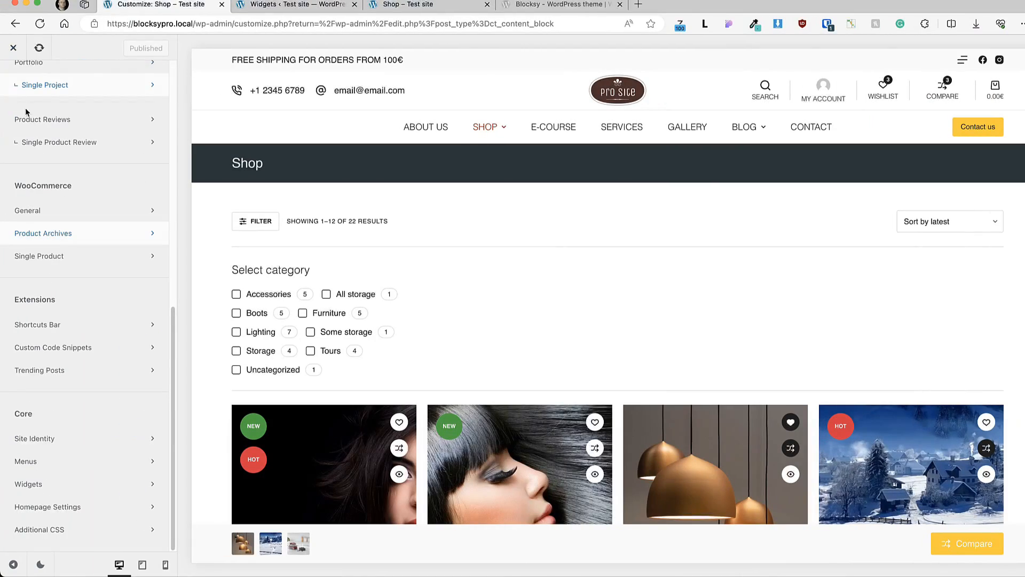
- Open the Single Product settings and load the first product from the shop grid in the preview
click(43, 256)
scroll(450, 377, down, 5)
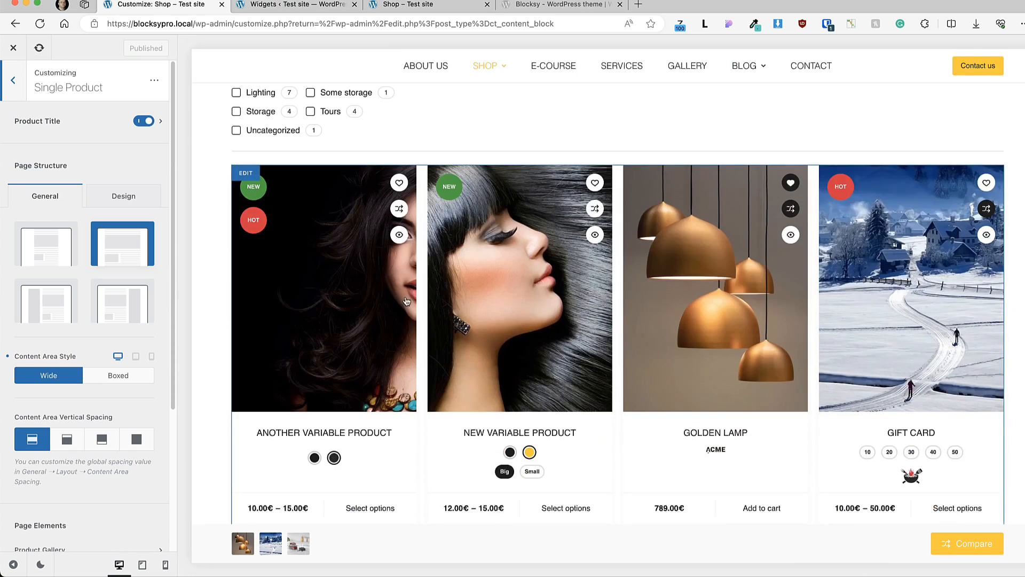
click(354, 247)
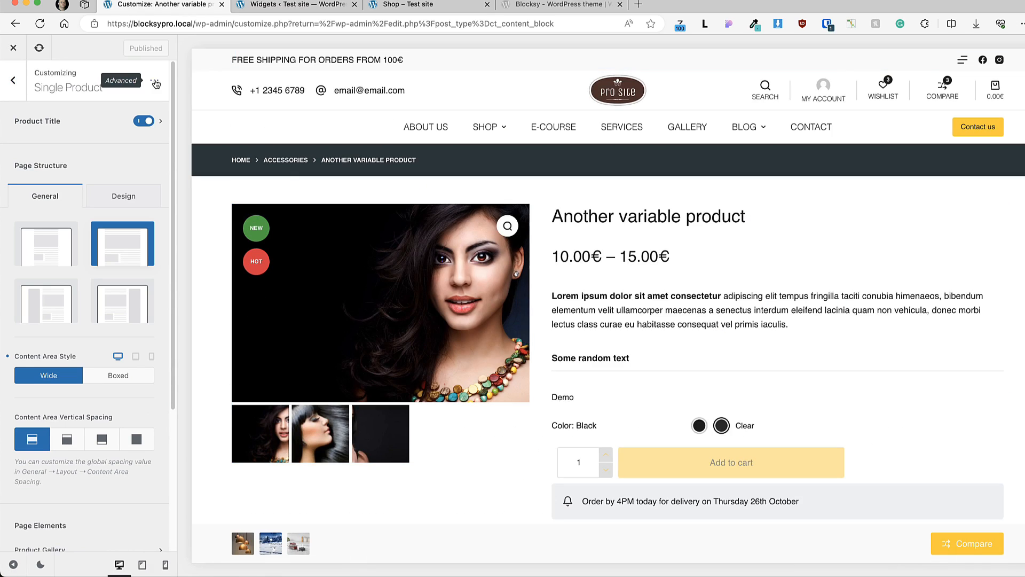
- Examine the copy options and the Product Title settings of the single product page without changing them
click(156, 82)
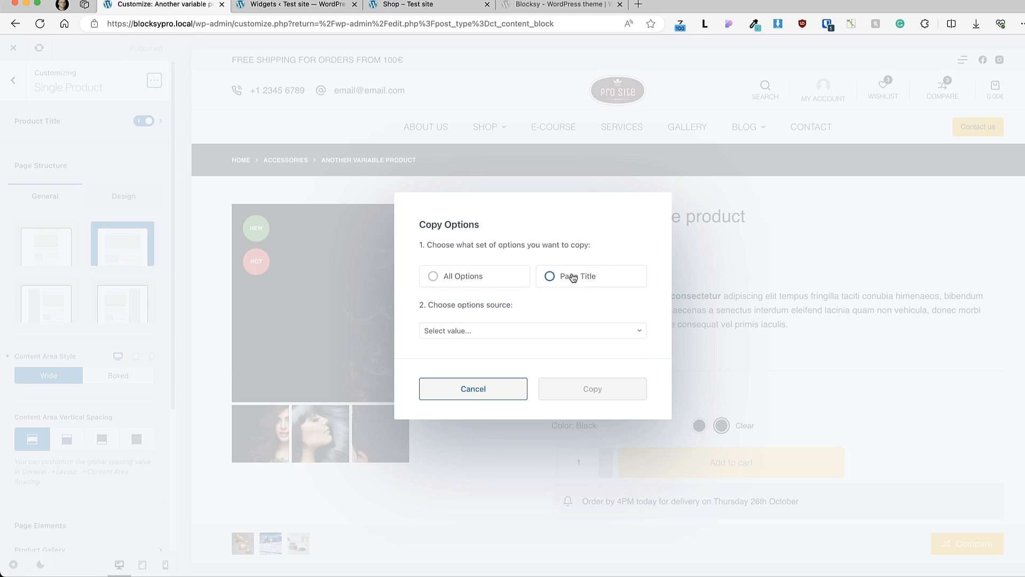
click(475, 395)
click(32, 122)
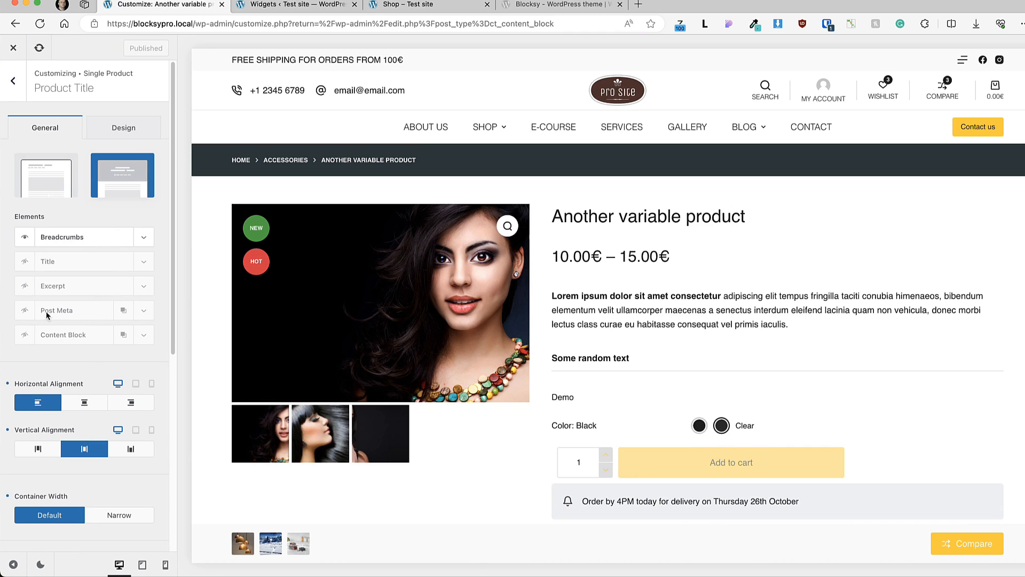
scroll(96, 373, down, 5)
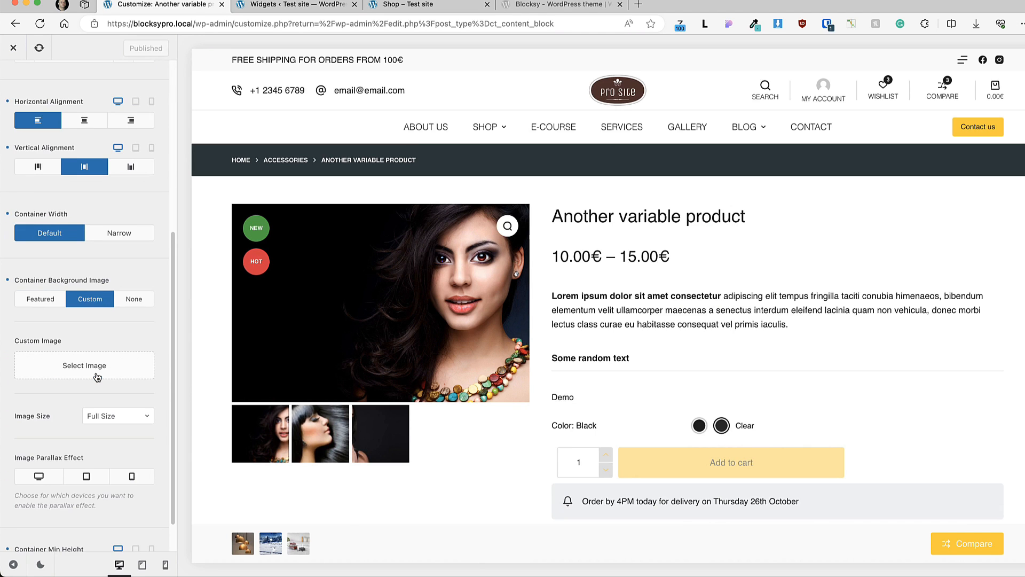
scroll(96, 377, up, 5)
click(15, 85)
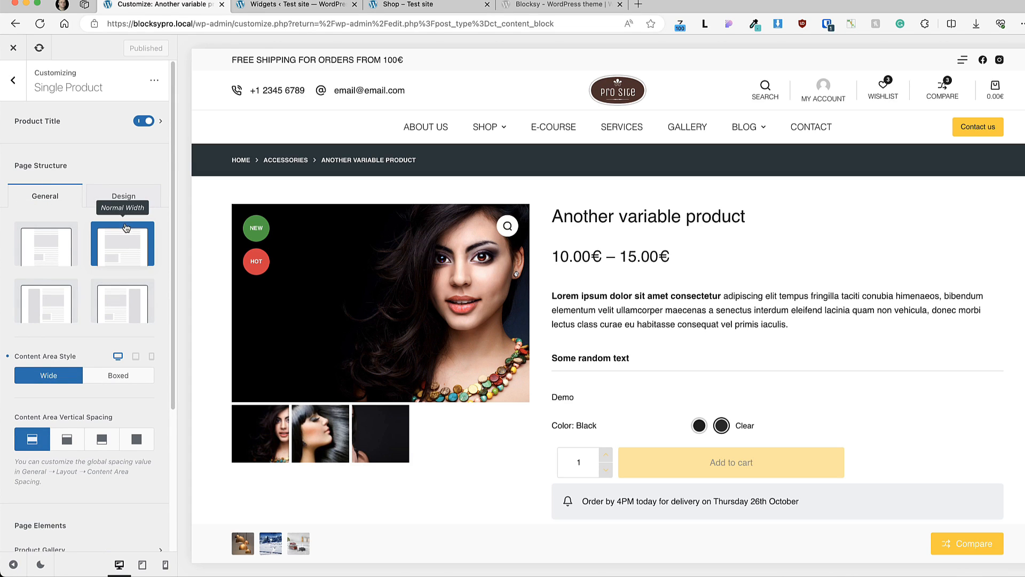
- Look through the page structure and content area options, and open the Product Gallery settings
scroll(80, 299, down, 3)
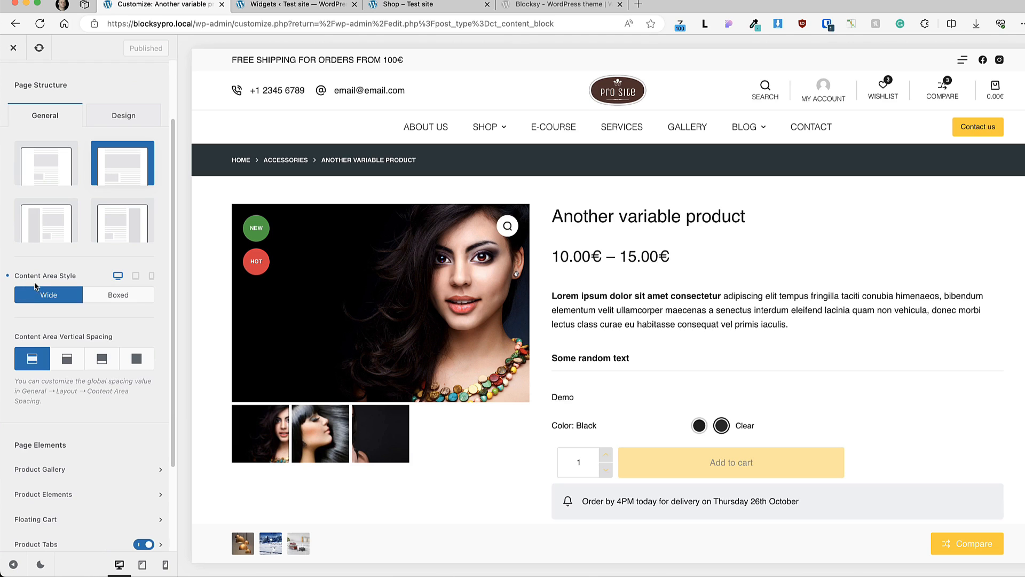
scroll(50, 321, down, 3)
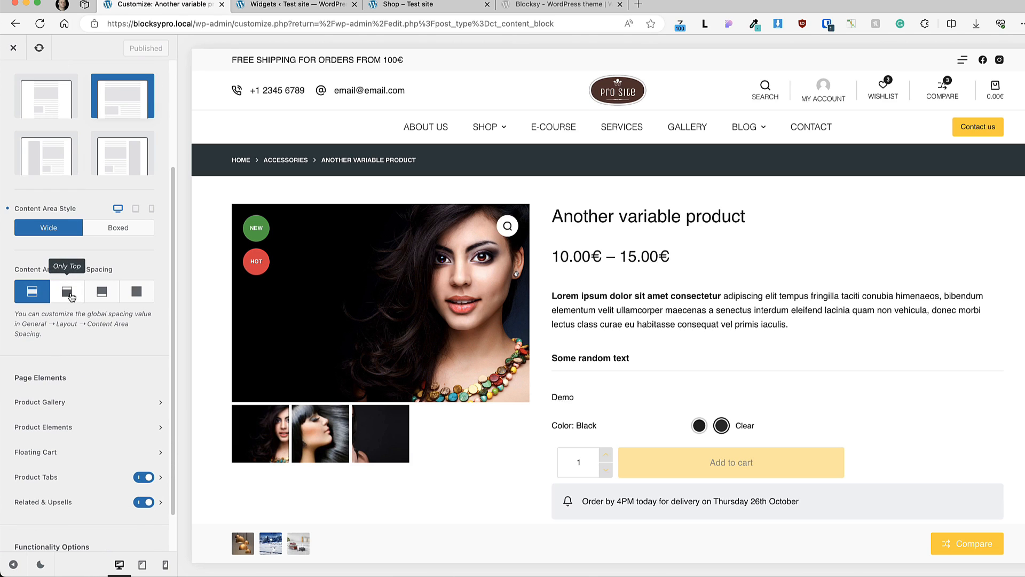
scroll(58, 303, down, 2)
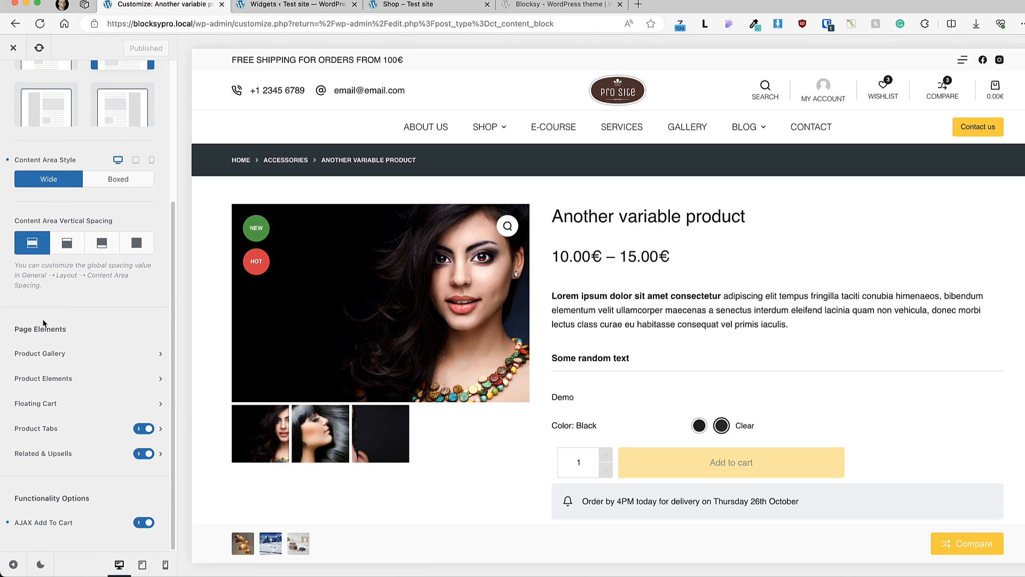
click(63, 353)
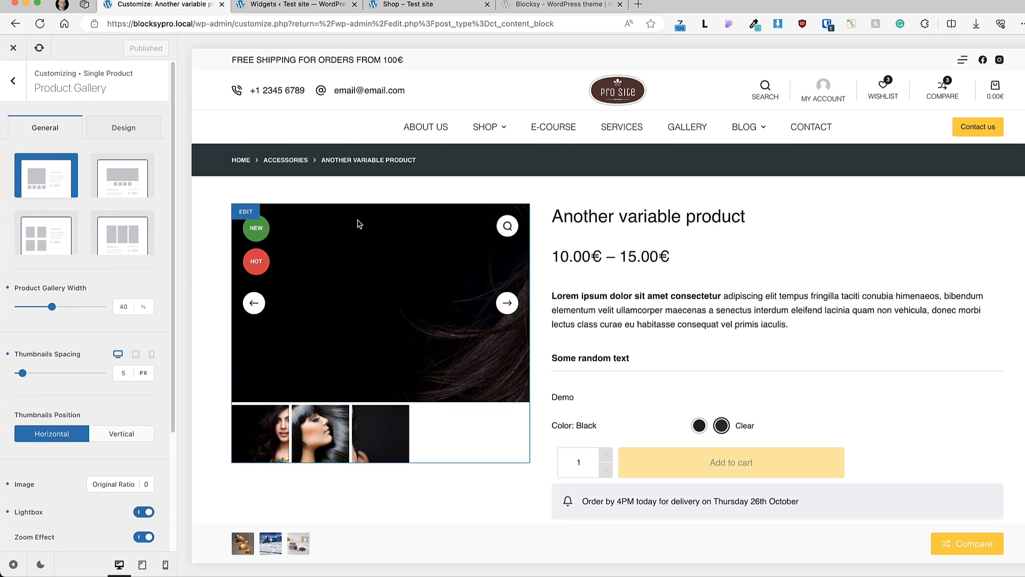
- Try the Type 2 gallery layout and browse its images and the product content in the preview
click(110, 175)
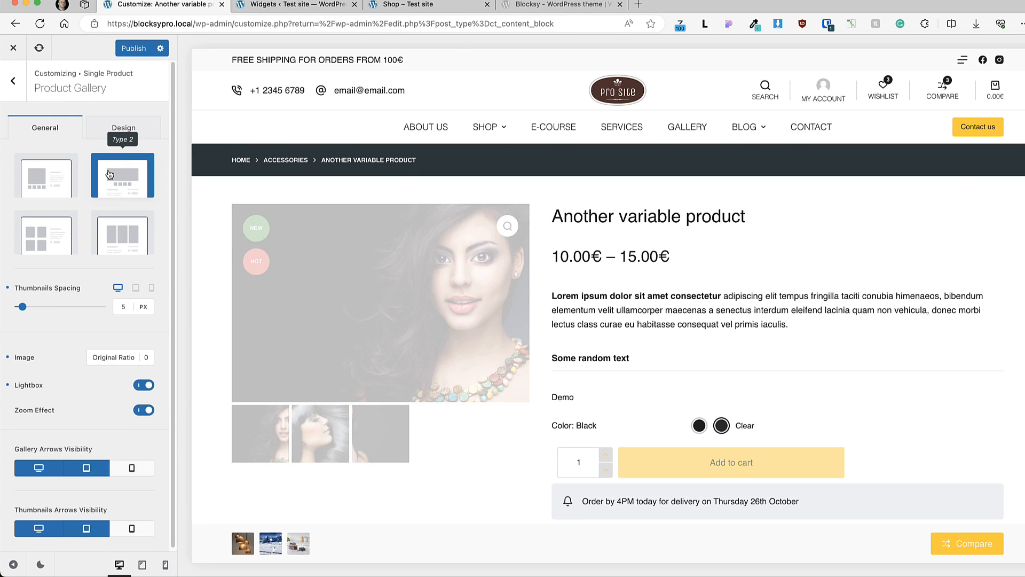
scroll(496, 231, down, 3)
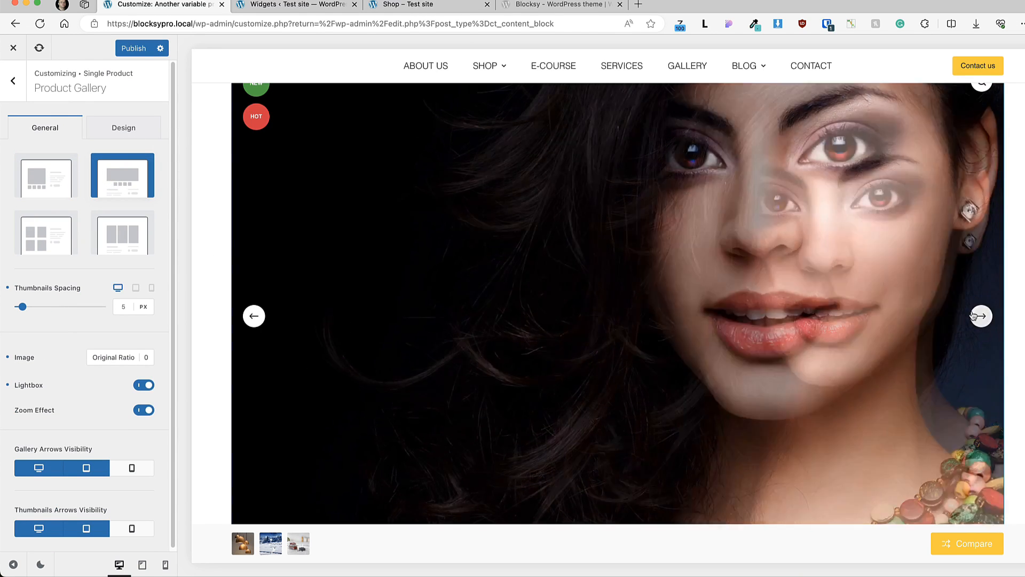
click(980, 315)
scroll(394, 252, down, 3)
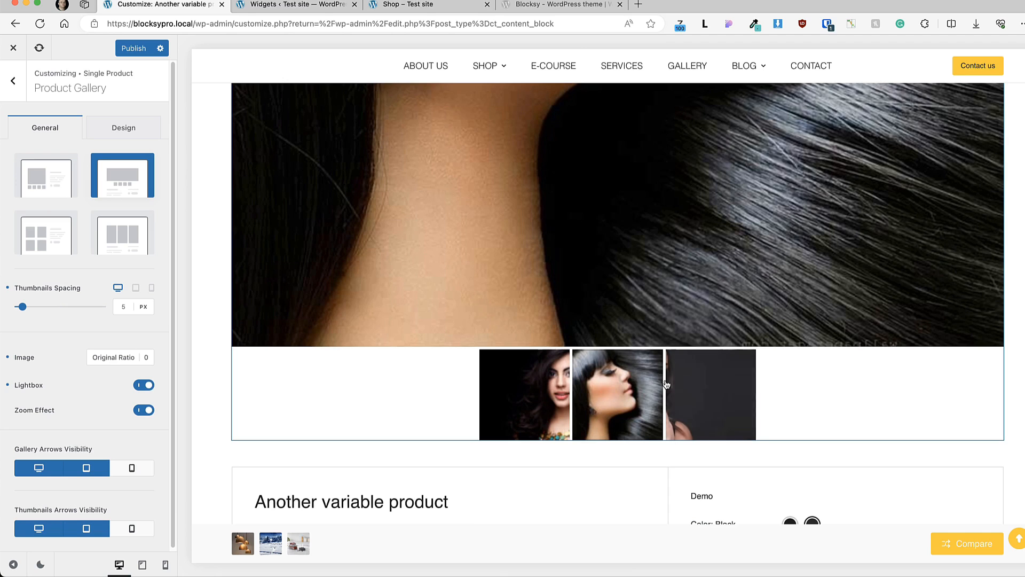
click(684, 400)
scroll(658, 382, down, 10)
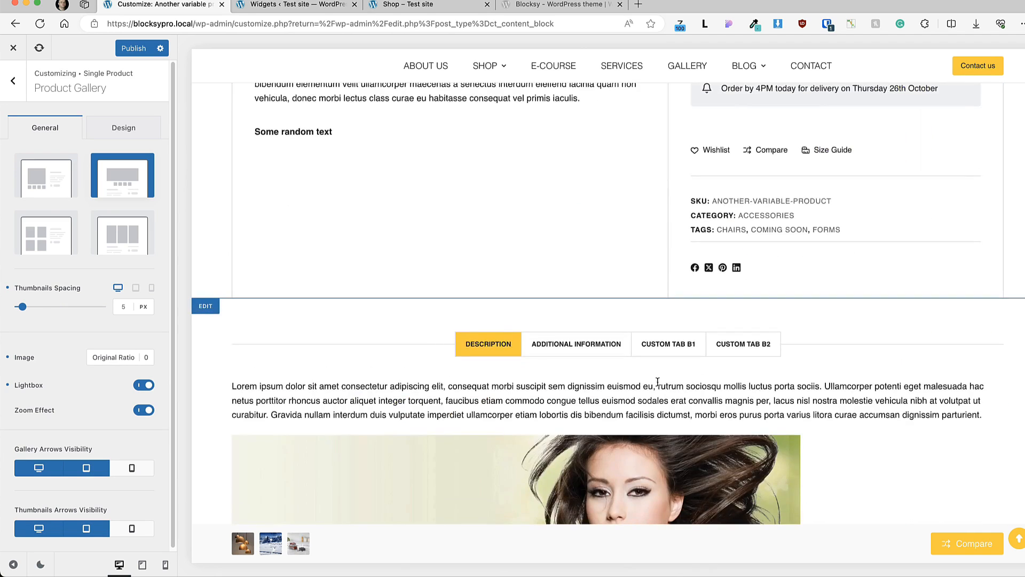
- Try the grid gallery layout and the full-width column layout, giving the images the predefined 3/4 ratio
click(45, 234)
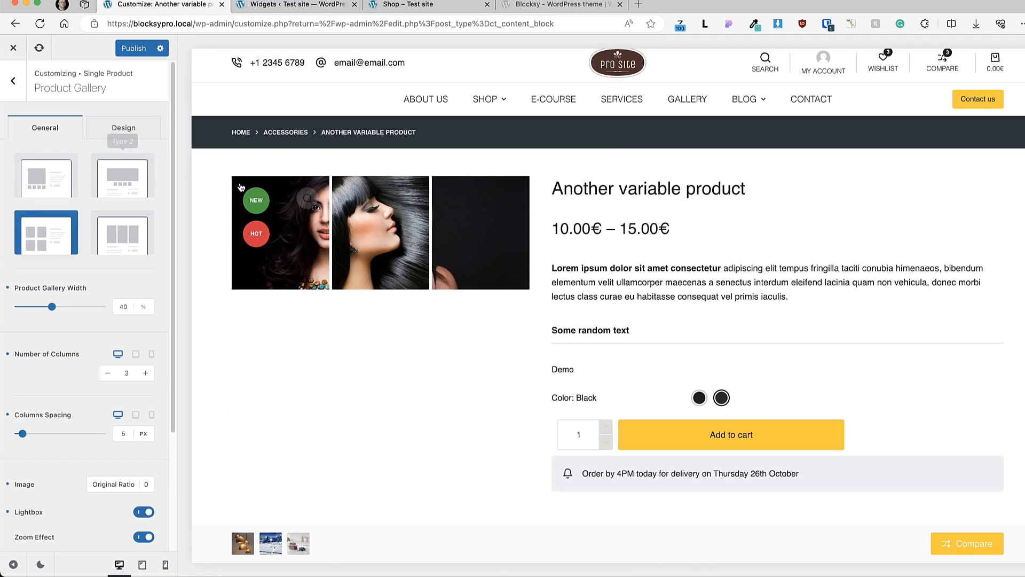
click(127, 232)
click(108, 308)
click(107, 307)
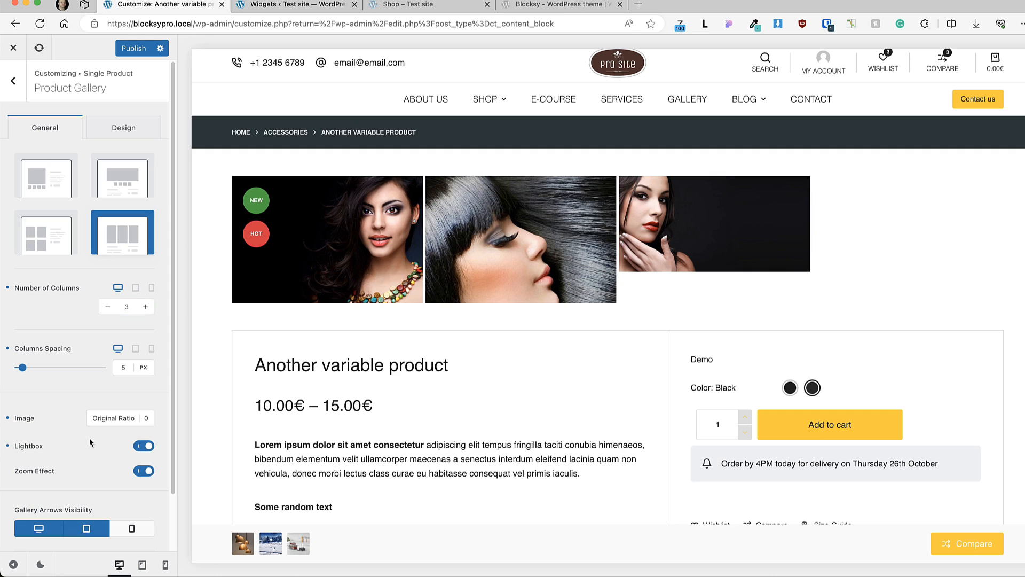
click(112, 417)
click(84, 460)
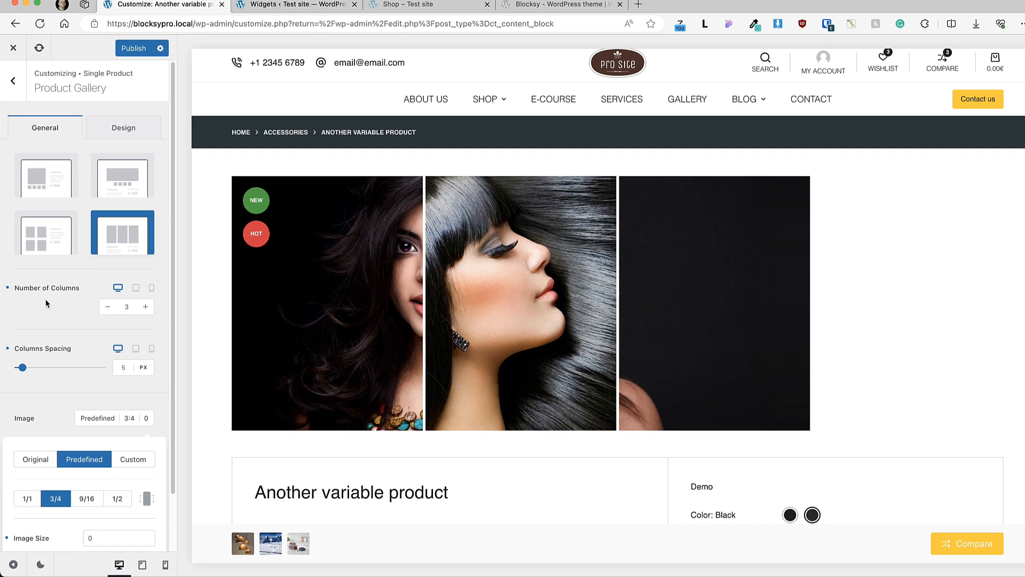
- Select the gallery layout with thumbnails under a large image beside the summary, and set the Product Gallery Width to 35%
click(55, 176)
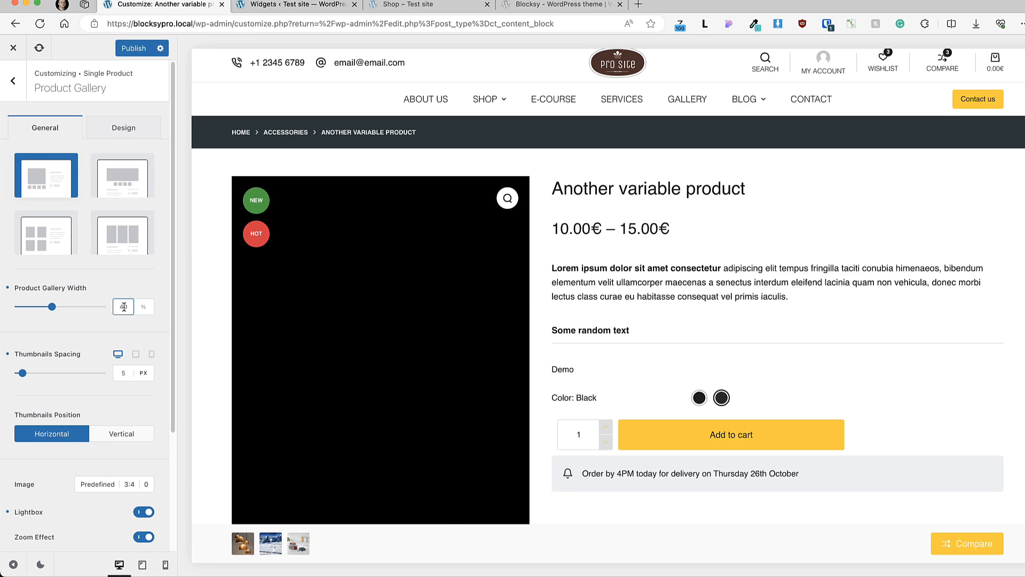
mouse_move(52, 307)
mouse_down()
mouse_move(95, 309)
mouse_move(47, 307)
mouse_up()
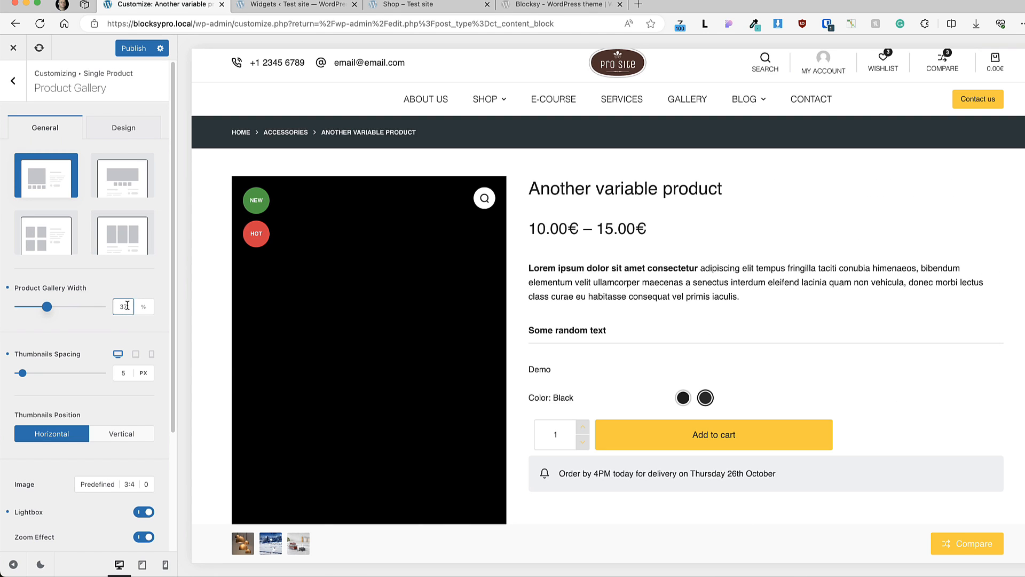
double_click(120, 301)
text(35)
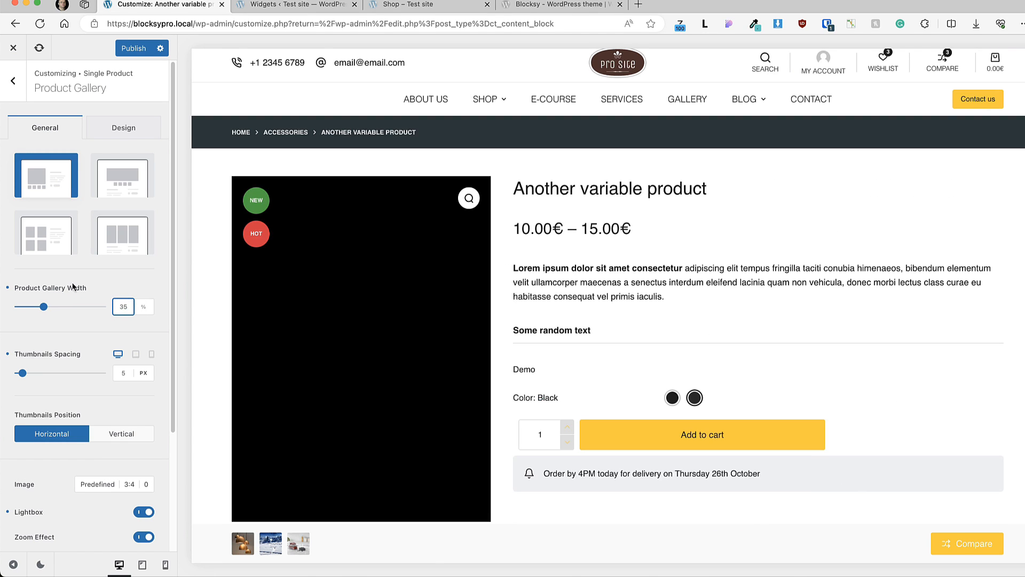
scroll(854, 325, down, 2)
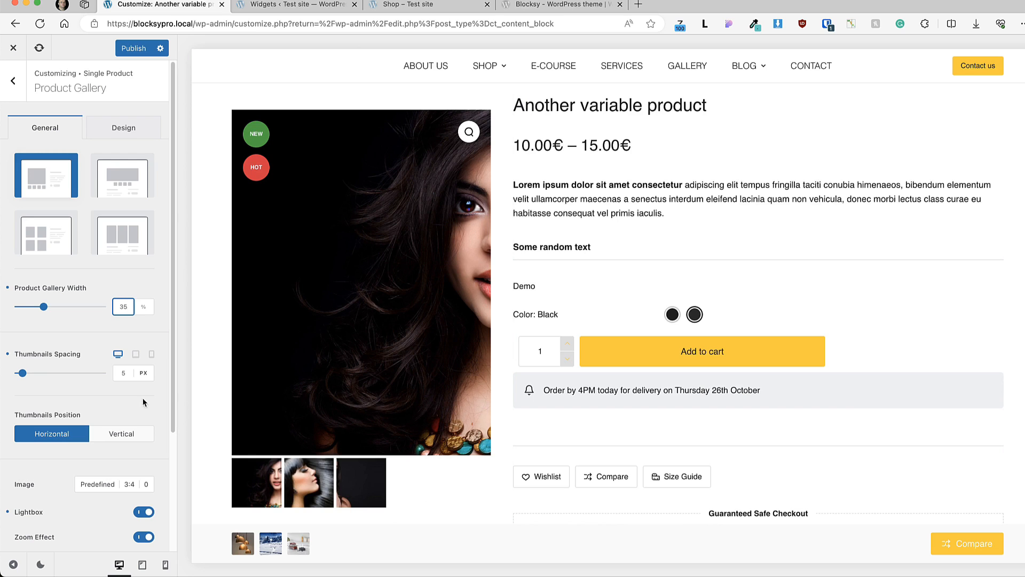
- Set the gallery's thumbnails position to Vertical and its image ratio to Original
scroll(99, 304, down, 3)
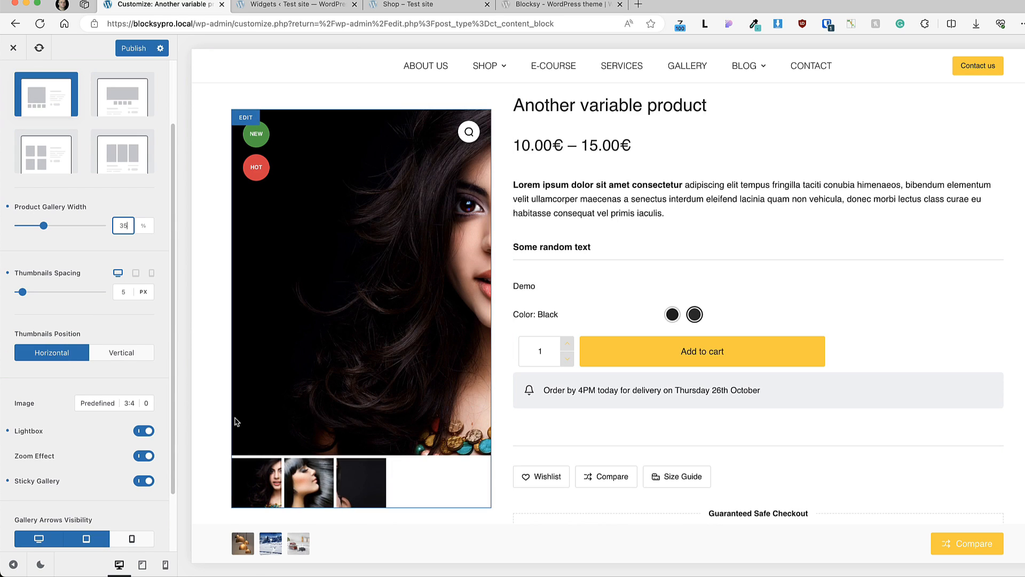
click(125, 352)
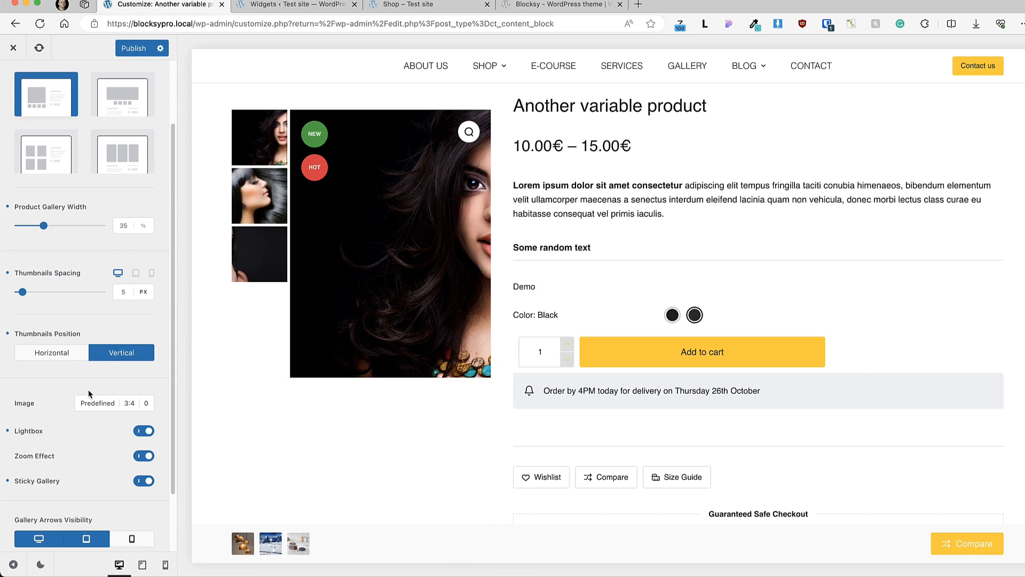
click(112, 405)
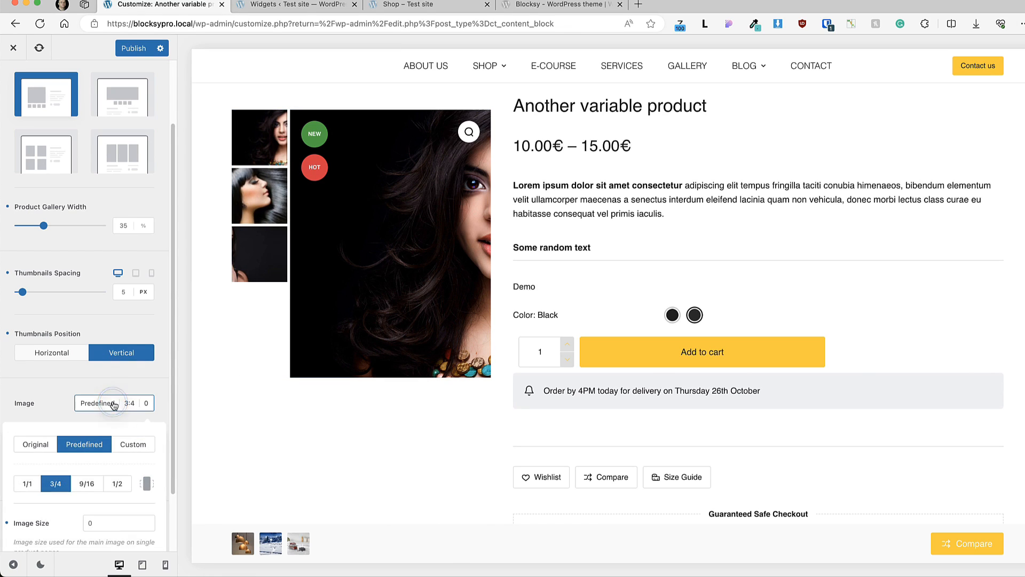
click(24, 447)
click(54, 421)
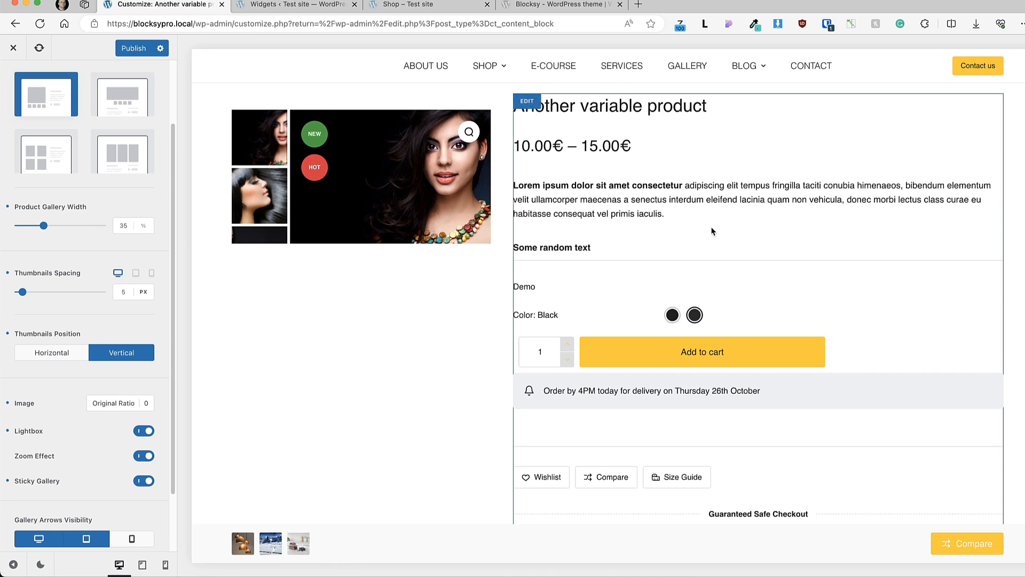
- Check the sticky gallery in the preview, and enable gallery arrows and thumbnail arrows on mobile
scroll(733, 230, down, 7)
scroll(736, 237, down, 10)
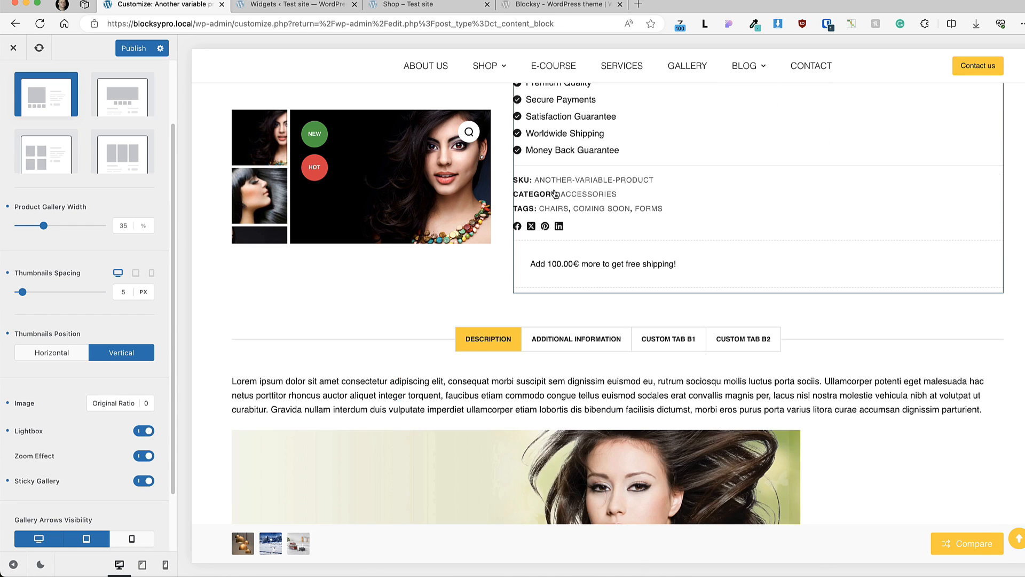
scroll(867, 244, up, 15)
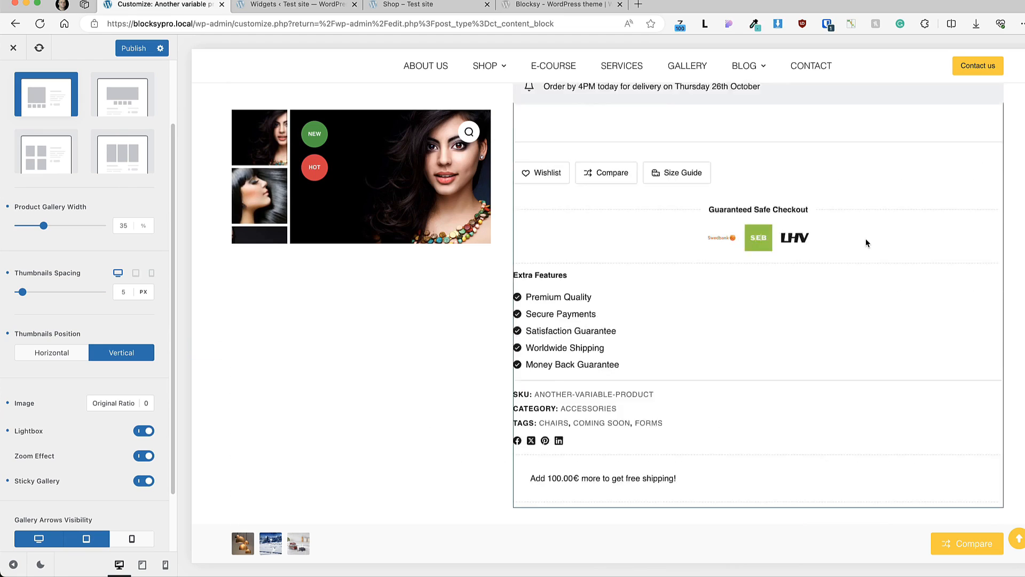
scroll(80, 484, down, 2)
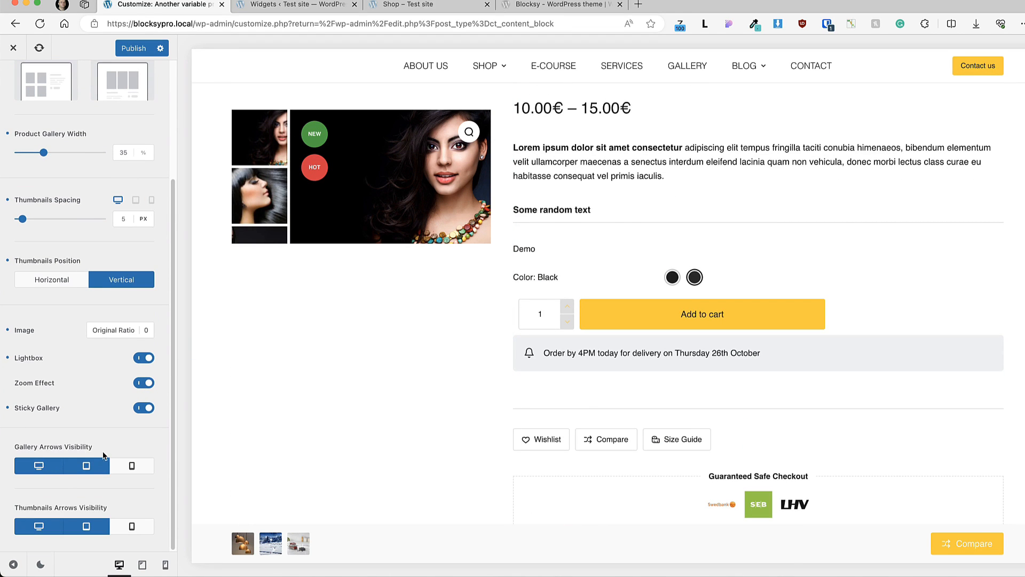
click(143, 472)
click(134, 528)
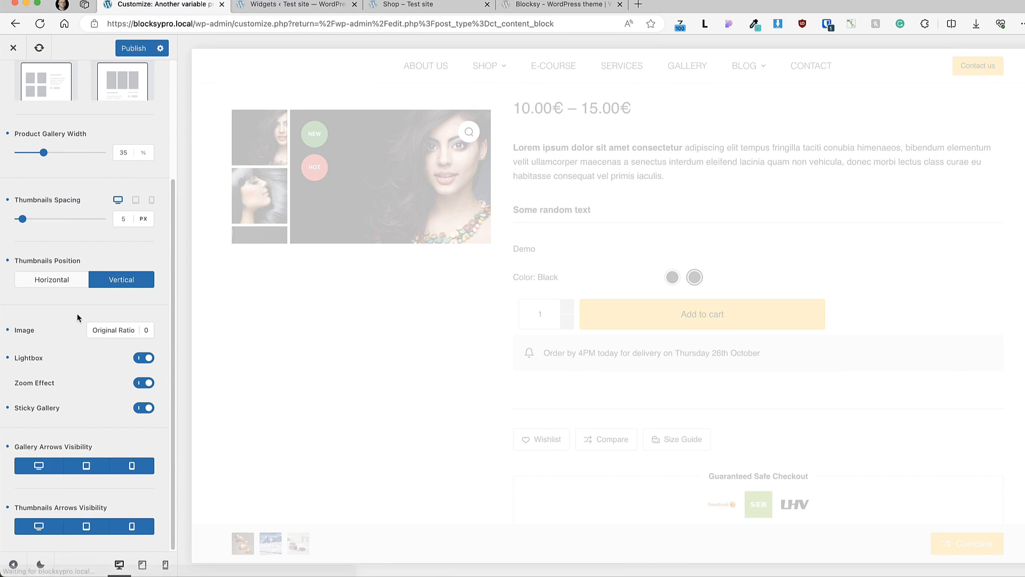
- Review the Product Gallery design colours and the list of elements in the Product Elements settings
scroll(90, 338, up, 5)
click(128, 130)
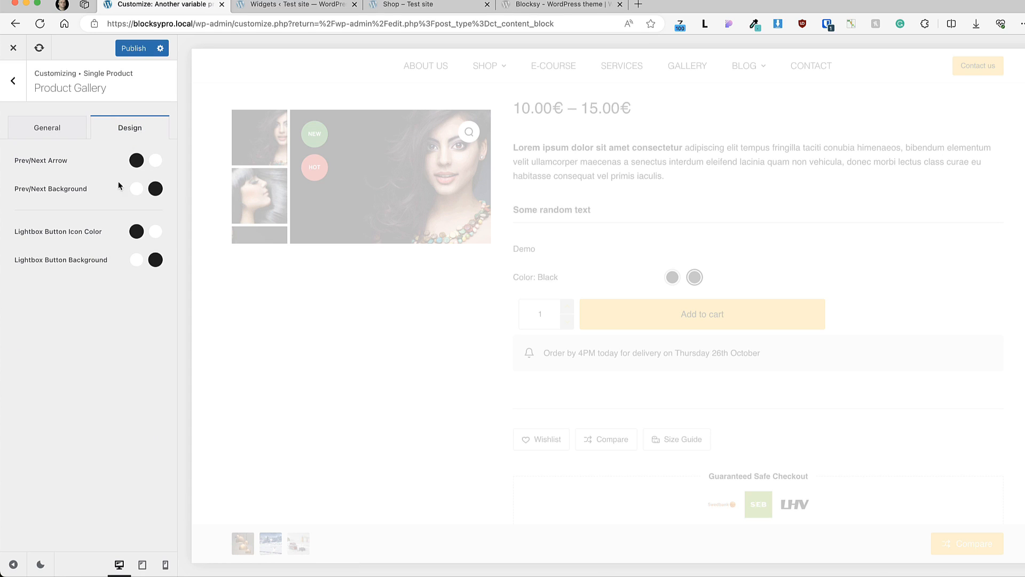
click(13, 80)
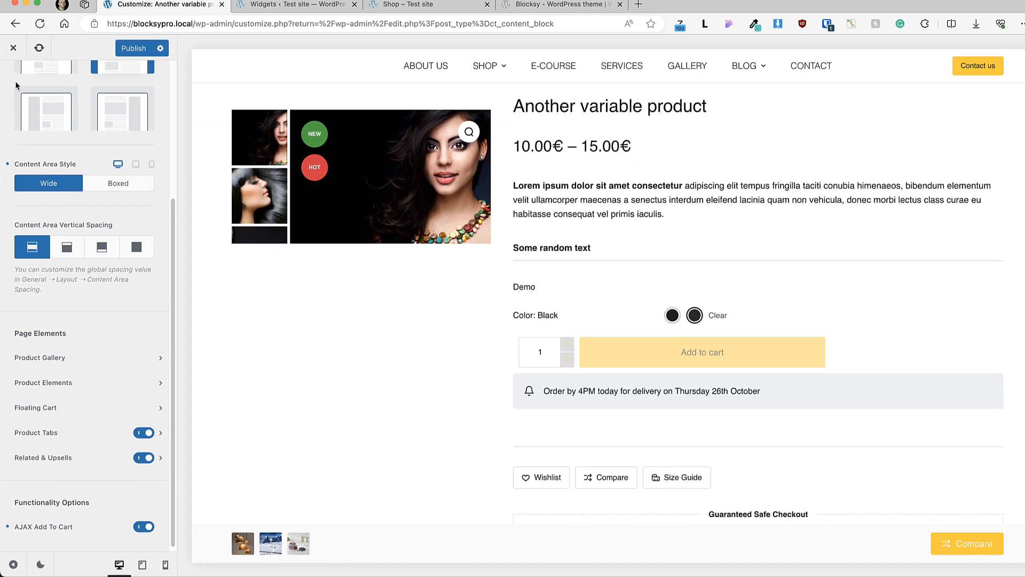
click(75, 383)
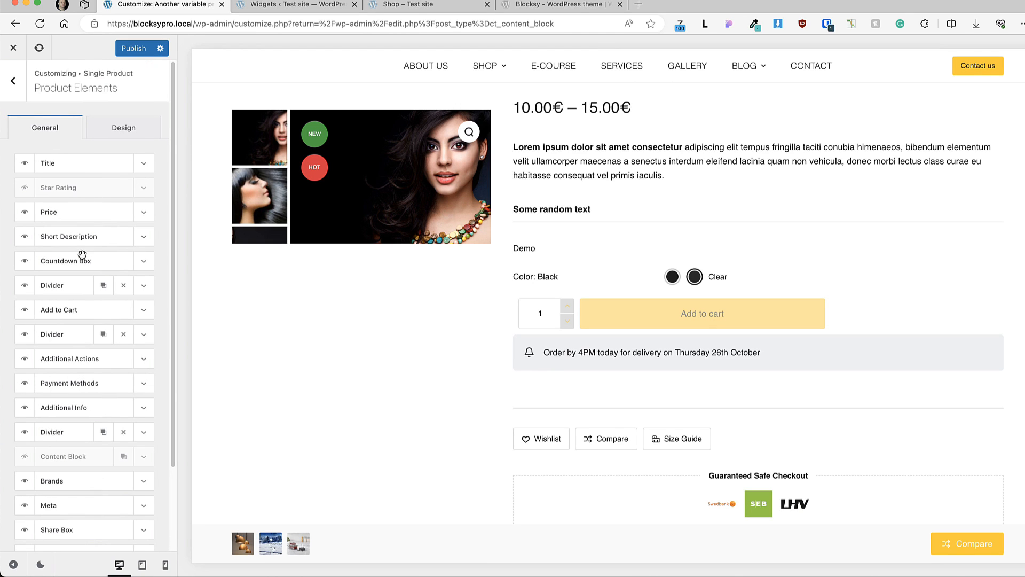
scroll(107, 310, down, 3)
scroll(107, 313, up, 3)
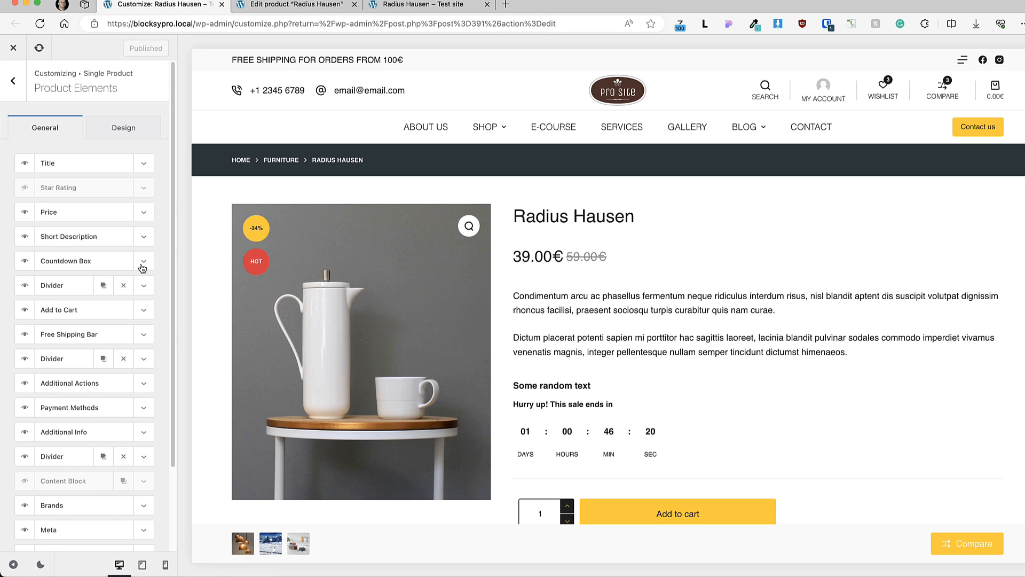
- Open the Countdown Box element's settings and examine its title text
click(143, 263)
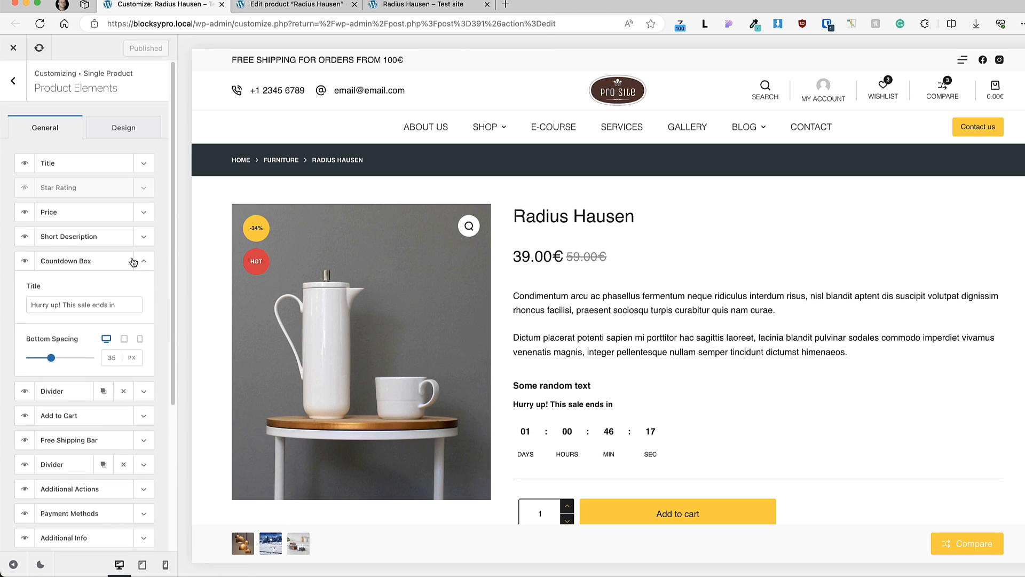
click(61, 303)
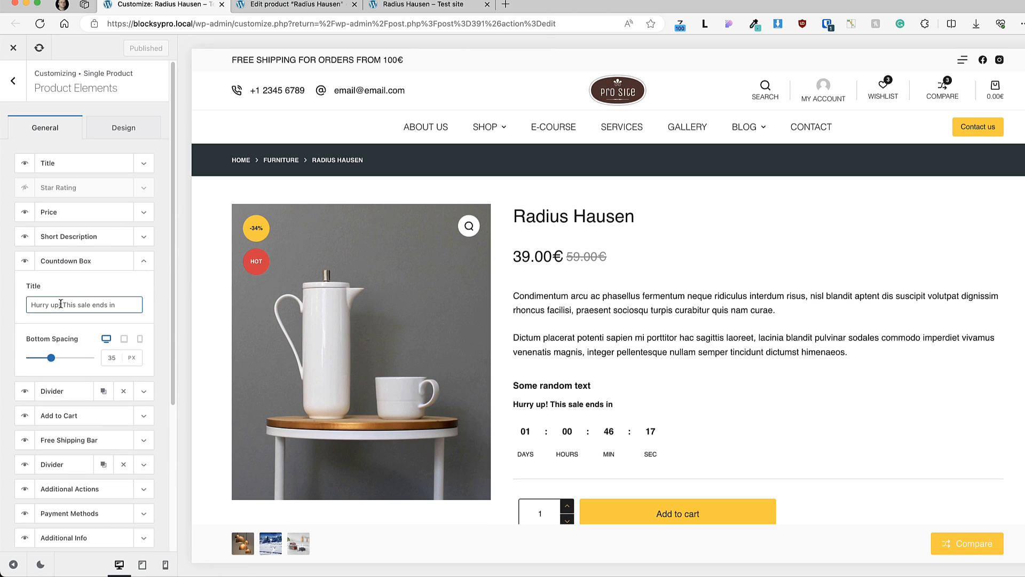
click(113, 303)
triple_click(102, 303)
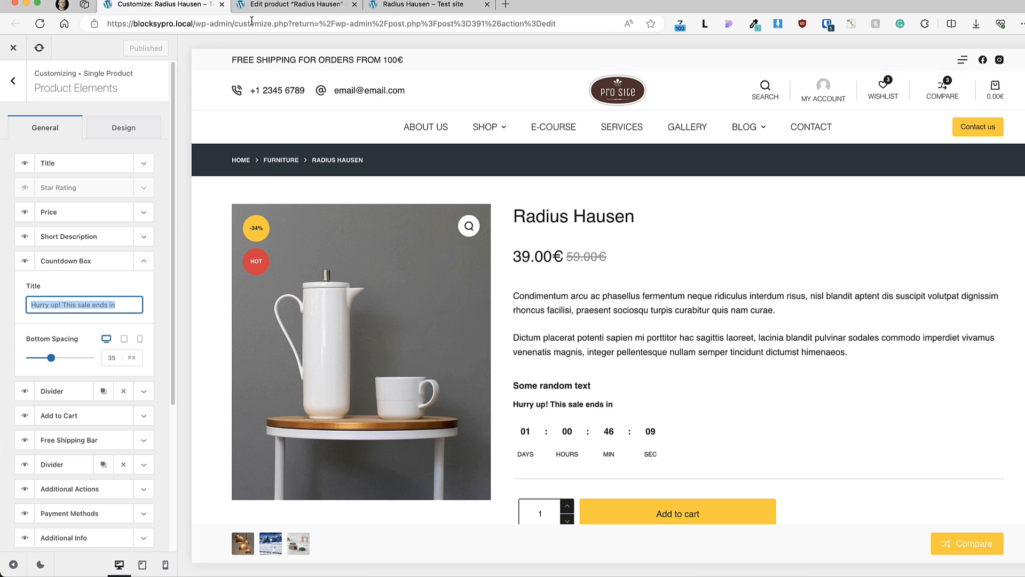
- Check the sale price and sale price dates in the Radius Hausen product's general data
click(291, 6)
scroll(506, 296, down, 5)
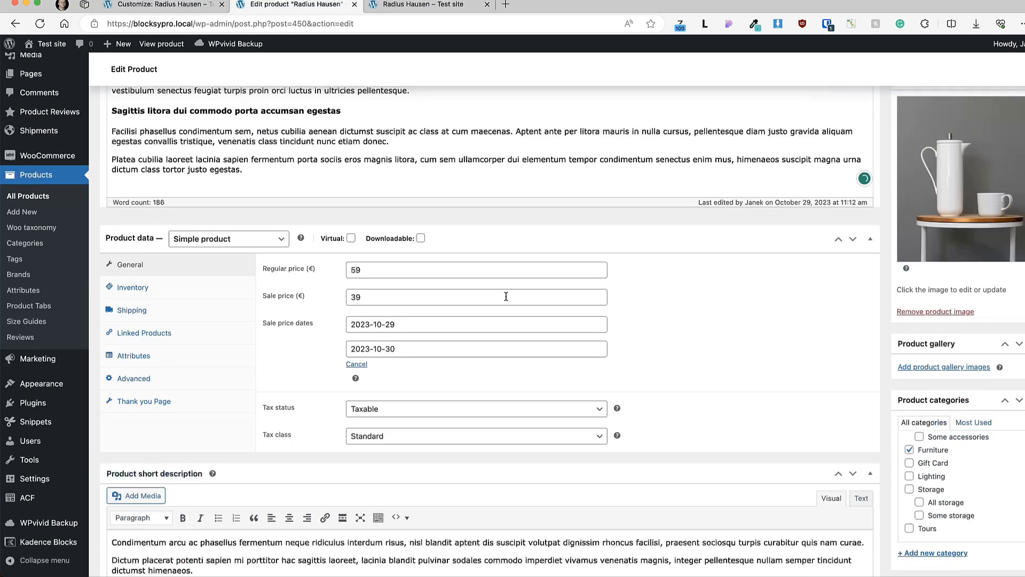
double_click(475, 296)
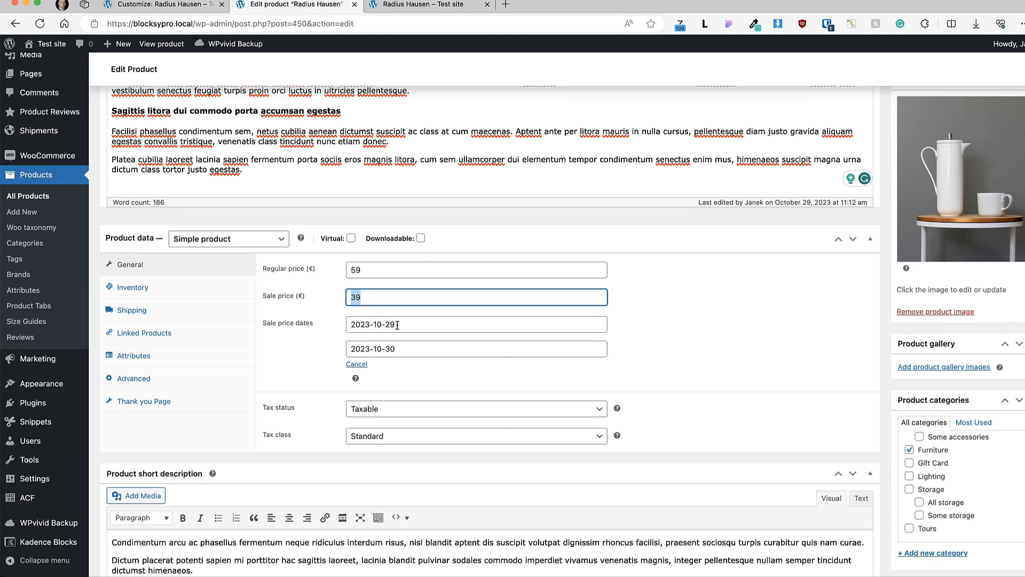
- Examine the sale countdown on the live Radius Hausen product page, and close the Countdown Box settings back in the Customizer
click(422, 4)
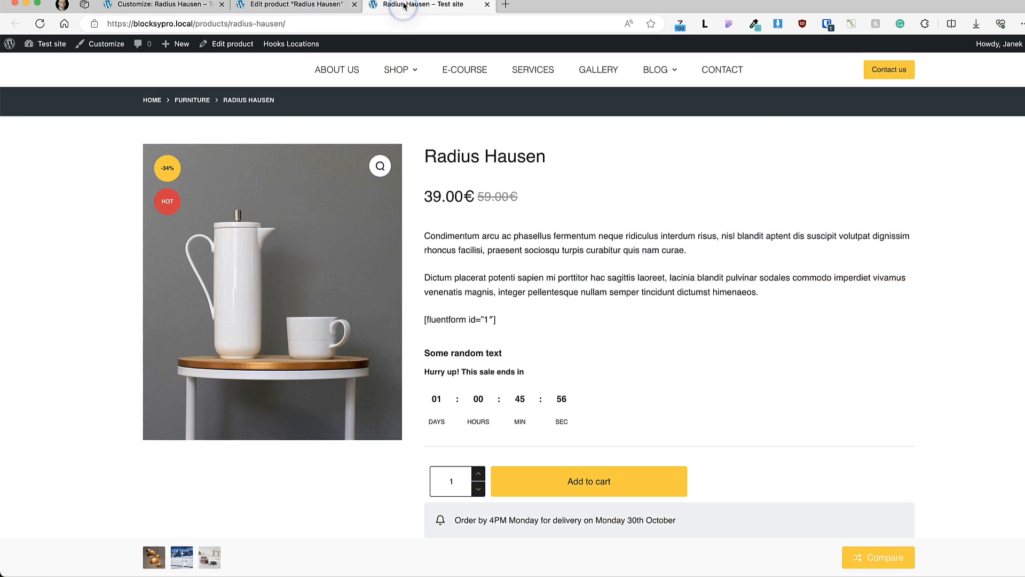
drag(577, 421, 623, 393)
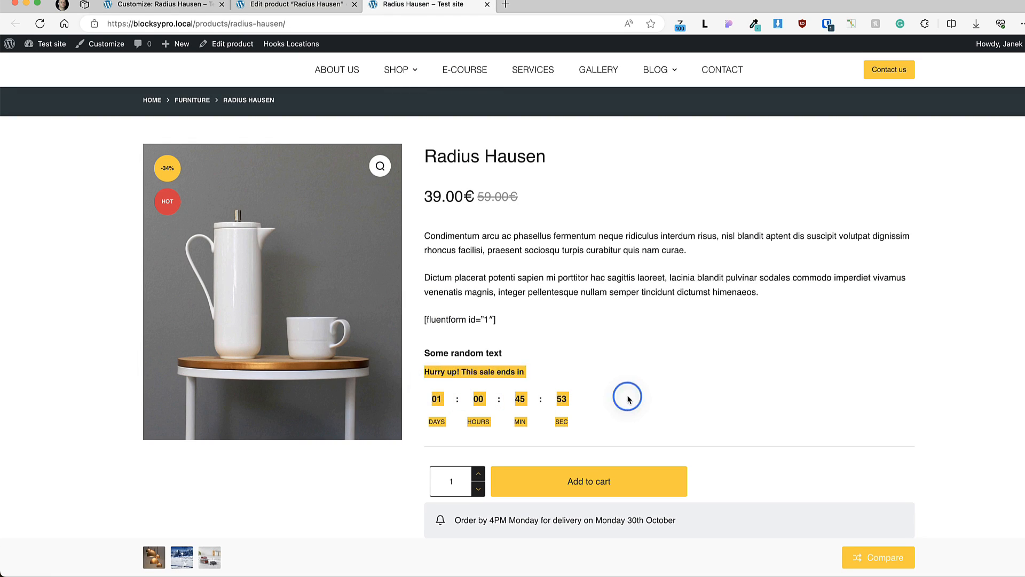
click(630, 400)
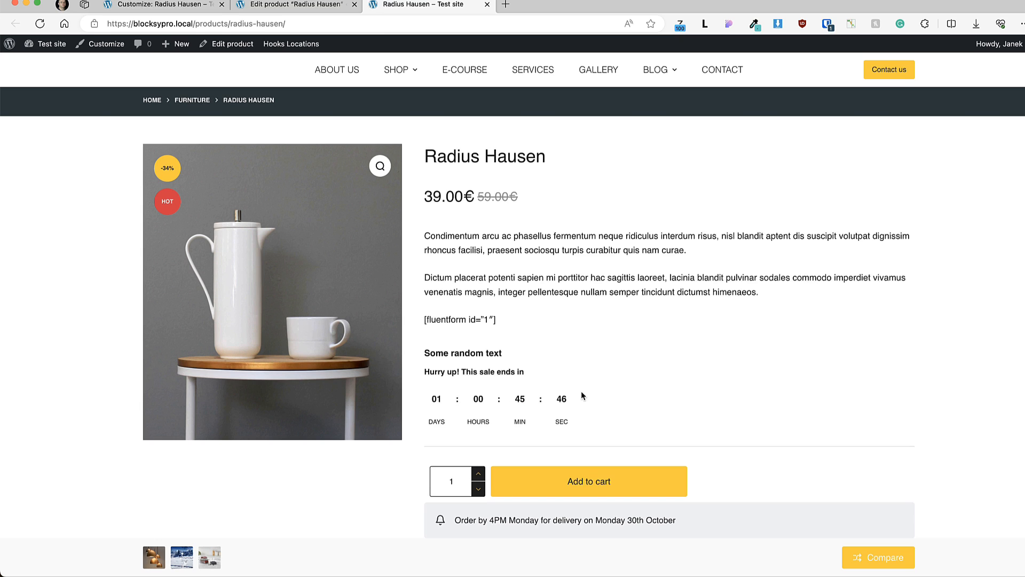
key(super+1)
click(144, 263)
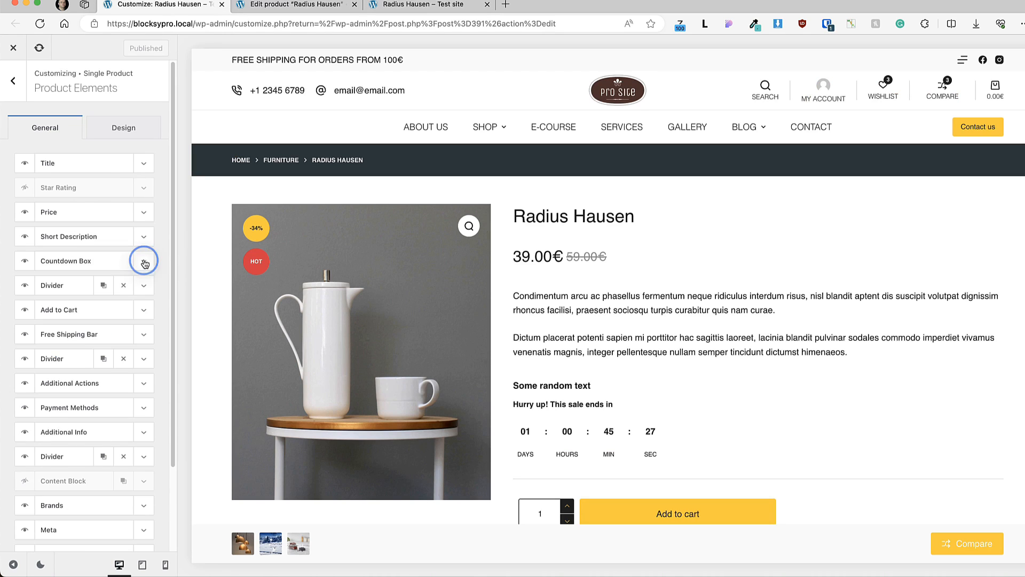
mouse_move(80, 266)
mouse_down()
mouse_move(78, 414)
mouse_move(78, 270)
mouse_up()
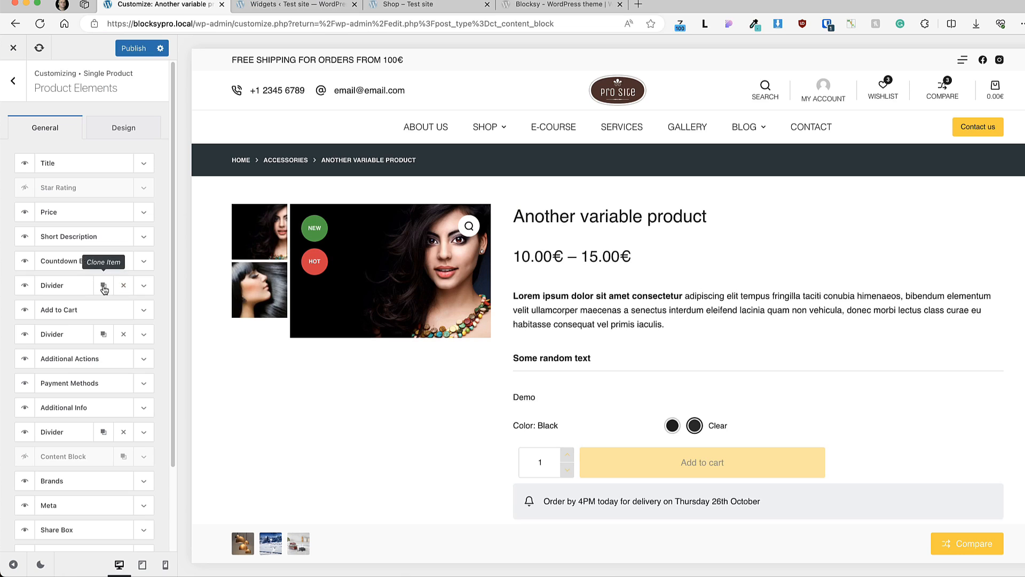
- Review the Additional Actions element's button type and its Wishlist, Compare and Size Guide items against the product preview
scroll(82, 305, down, 2)
scroll(82, 304, down, 1)
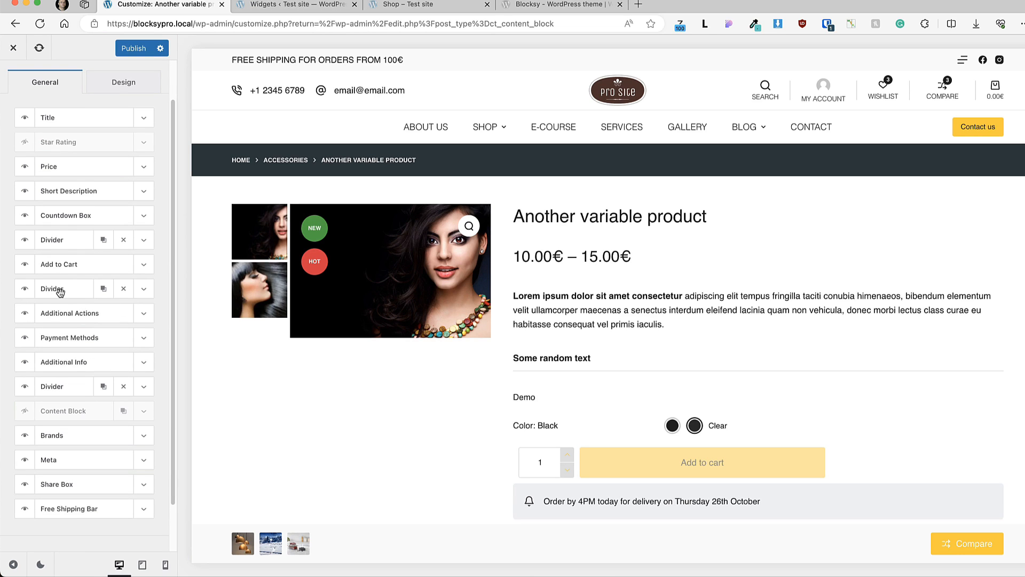
click(140, 316)
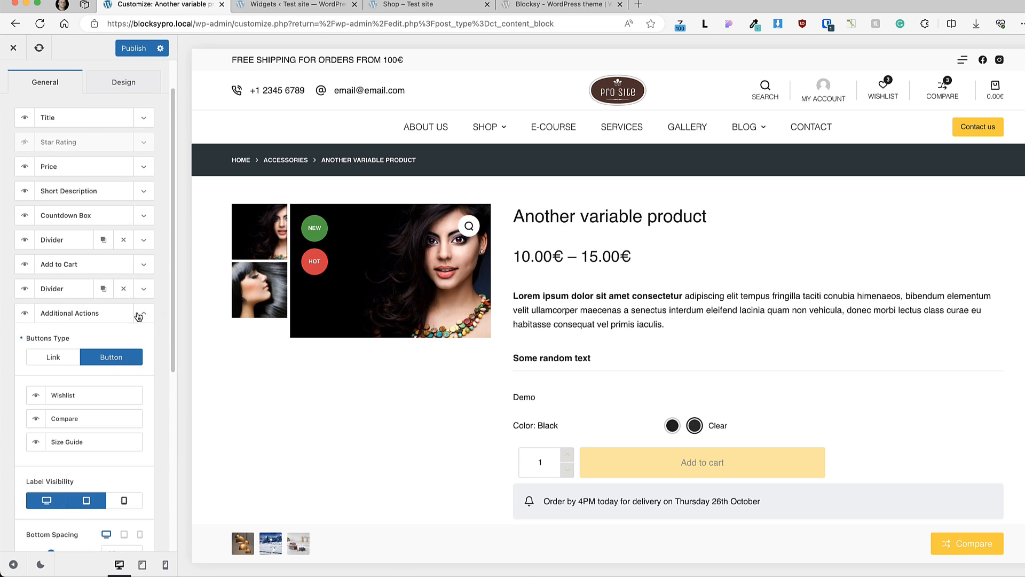
scroll(139, 317, down, 2)
scroll(742, 305, down, 5)
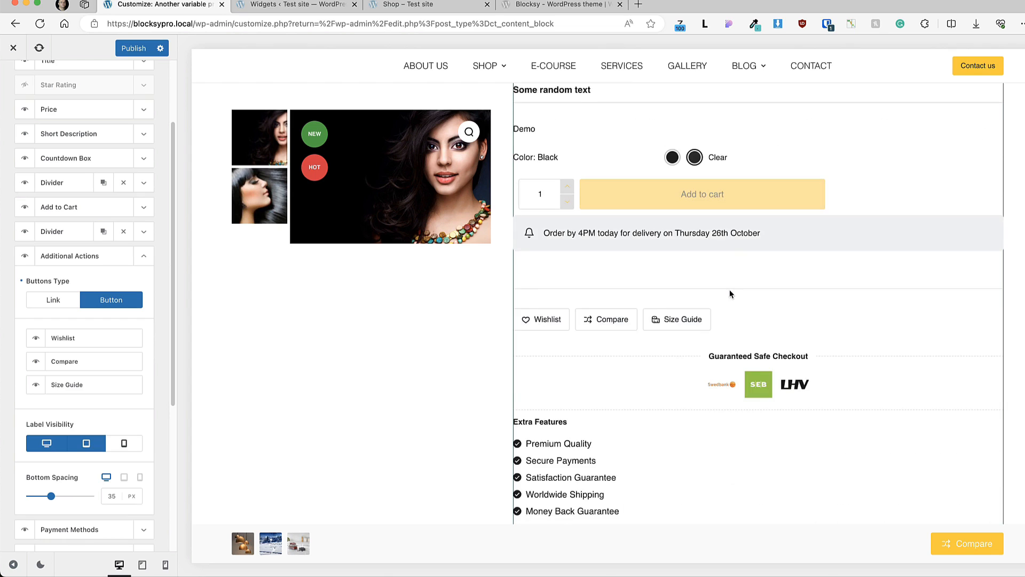
scroll(730, 293, down, 1)
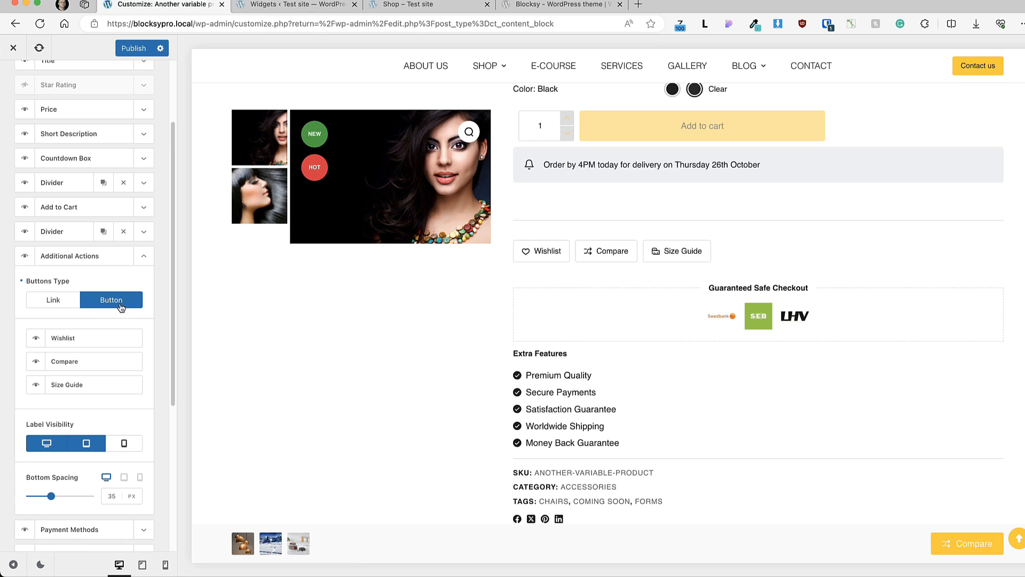
drag(87, 353, 67, 363)
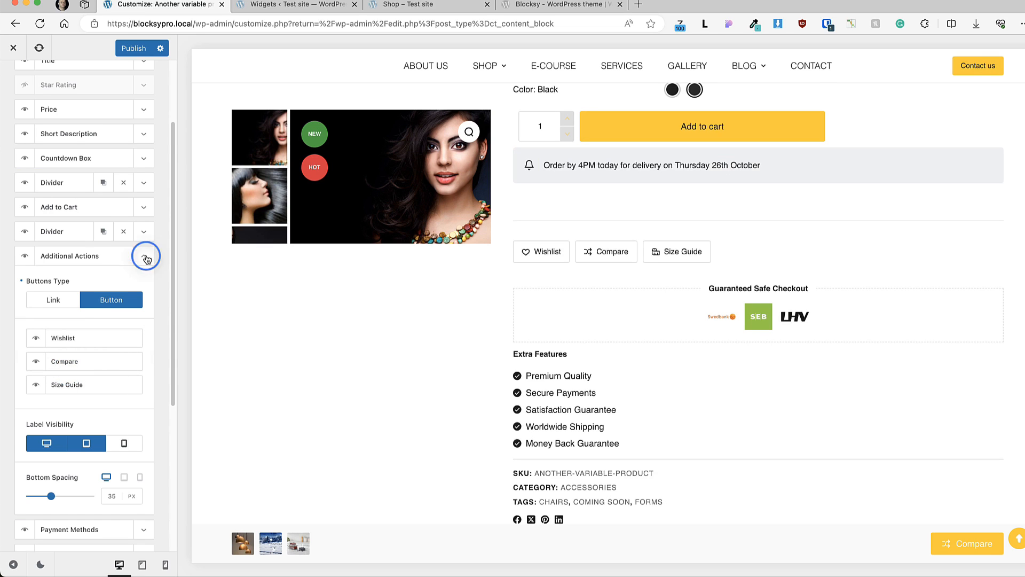
click(145, 256)
- Open the Payment Methods element's settings and compare its title with the heading in the preview
click(145, 285)
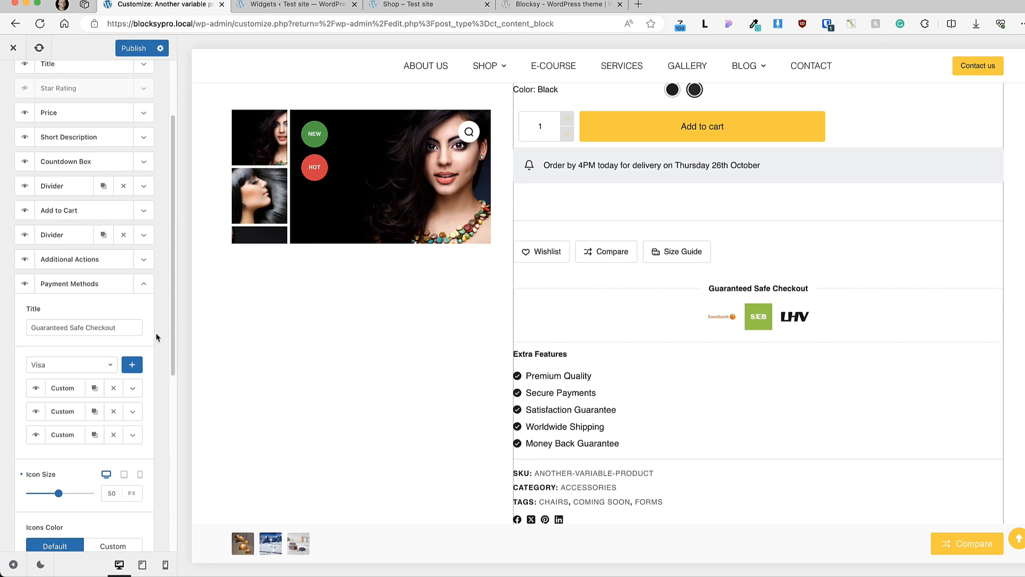
drag(118, 327, 10, 329)
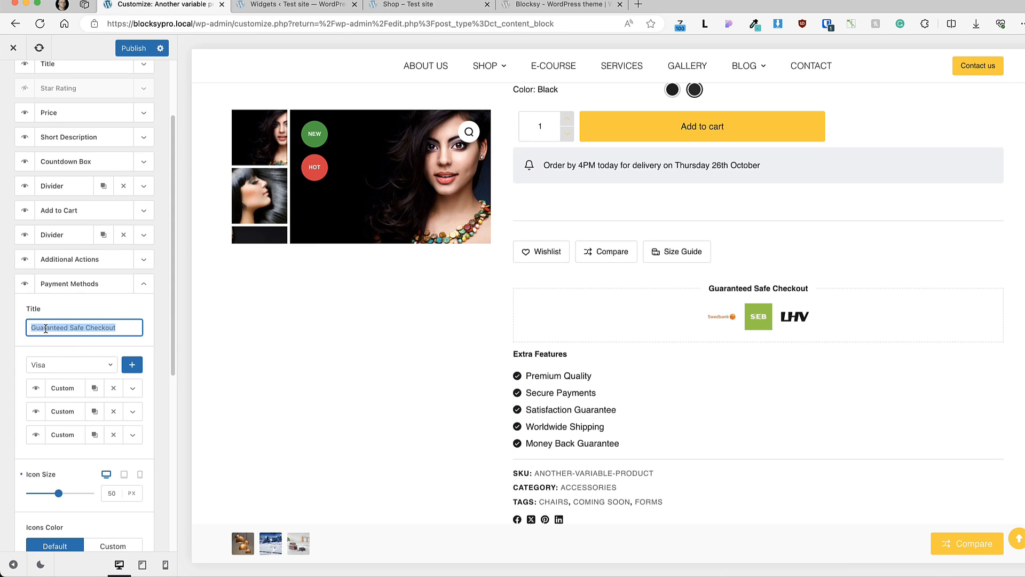
drag(746, 284, 787, 289)
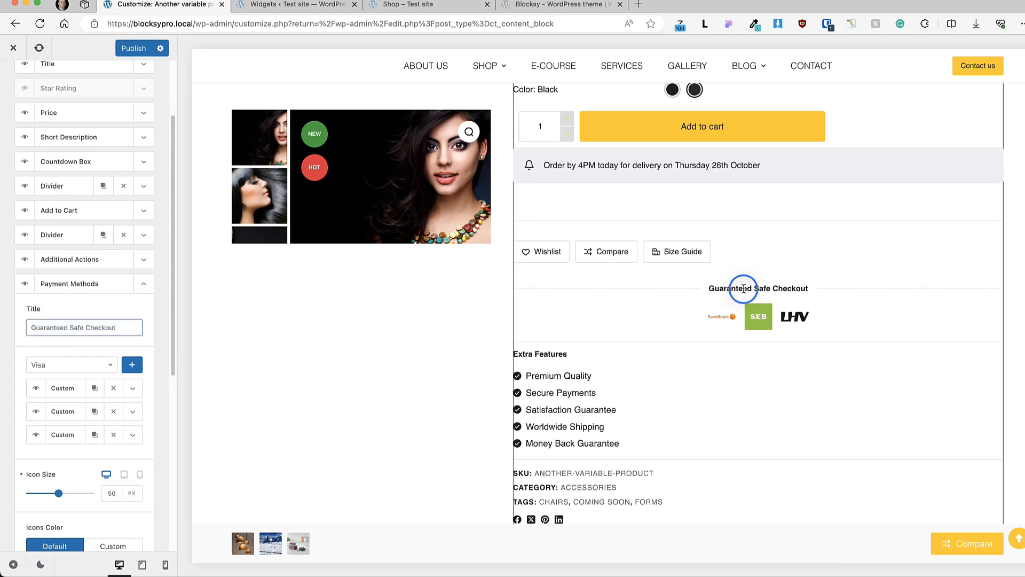
- Look through the payment methods that can be added and the custom items and icon settings, and close the Payment Methods element
click(76, 365)
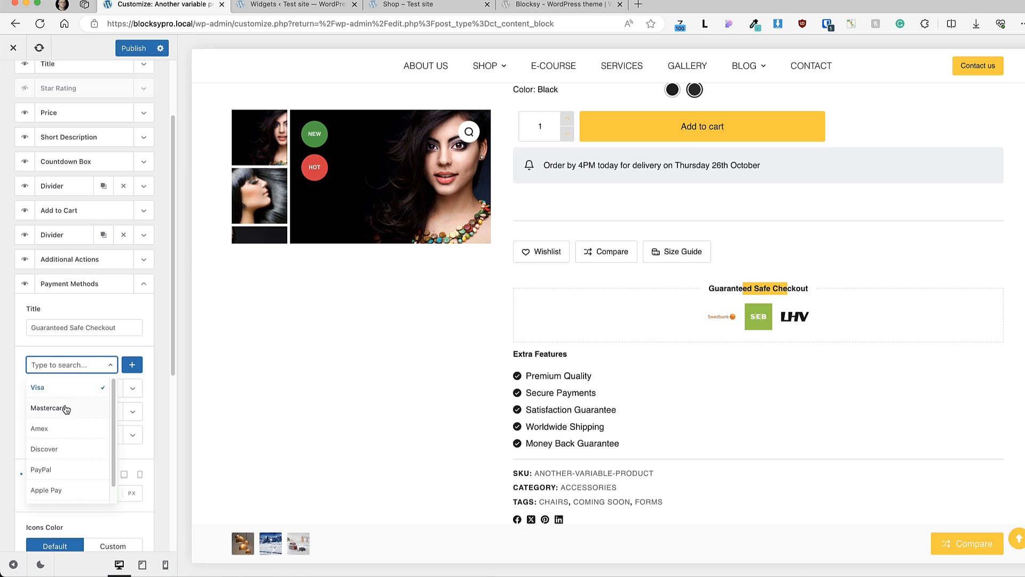
click(88, 347)
click(79, 365)
drag(113, 438, 111, 444)
click(67, 364)
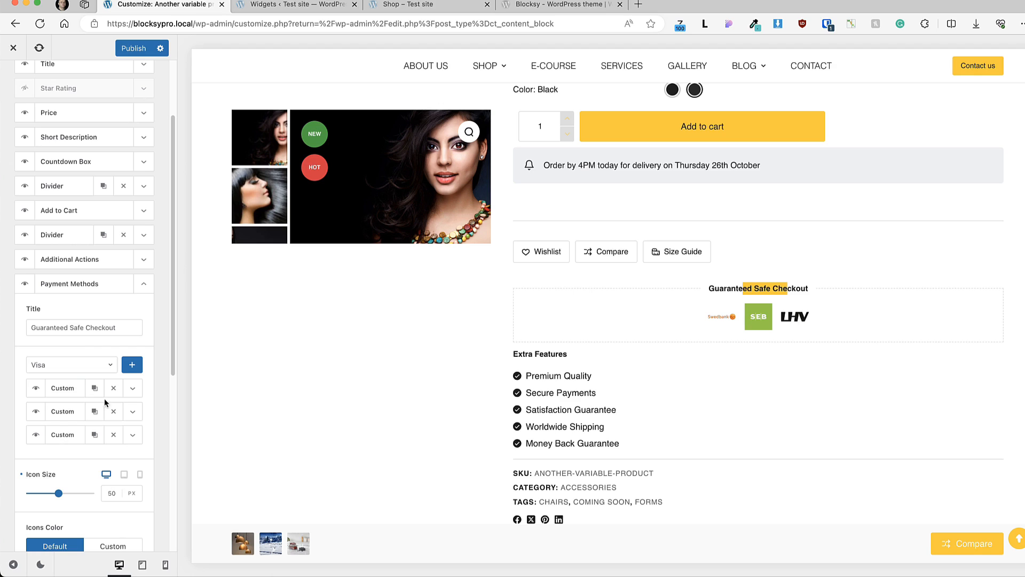
click(132, 388)
scroll(79, 450, down, 1)
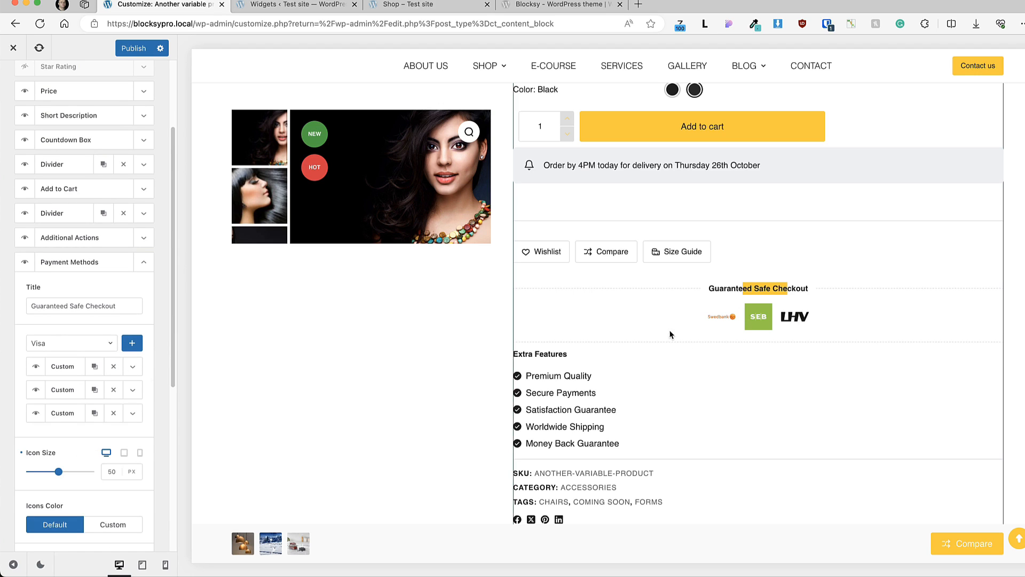
click(144, 265)
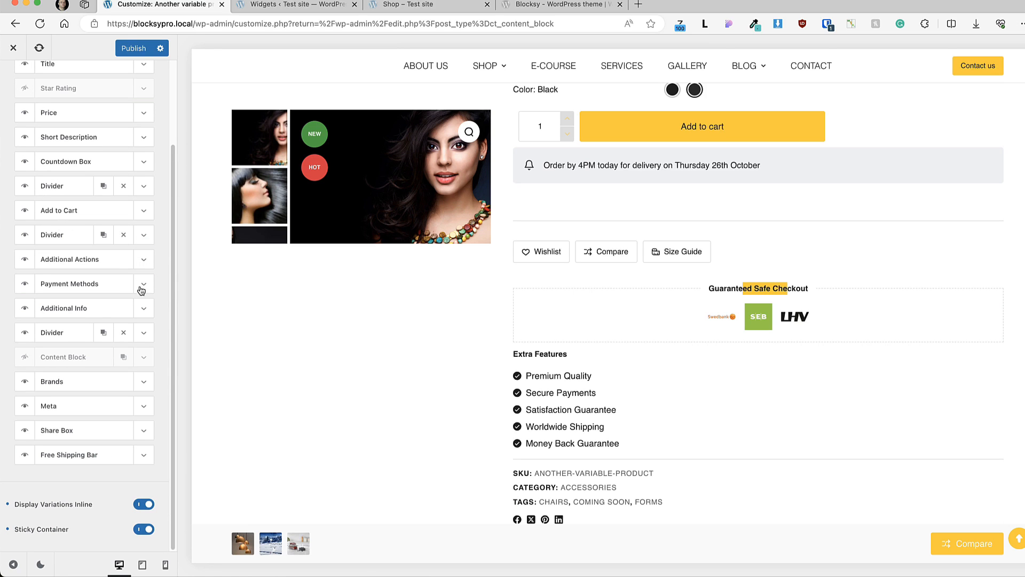
- Open the Additional Info element's settings and compare its title and items with the feature list in the preview
click(143, 310)
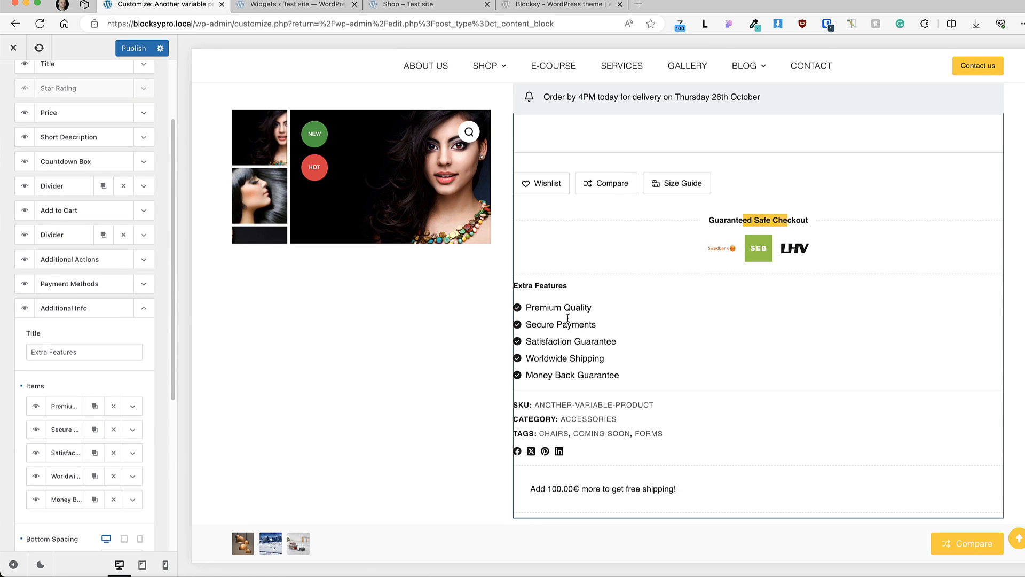
drag(638, 377, 531, 307)
click(76, 351)
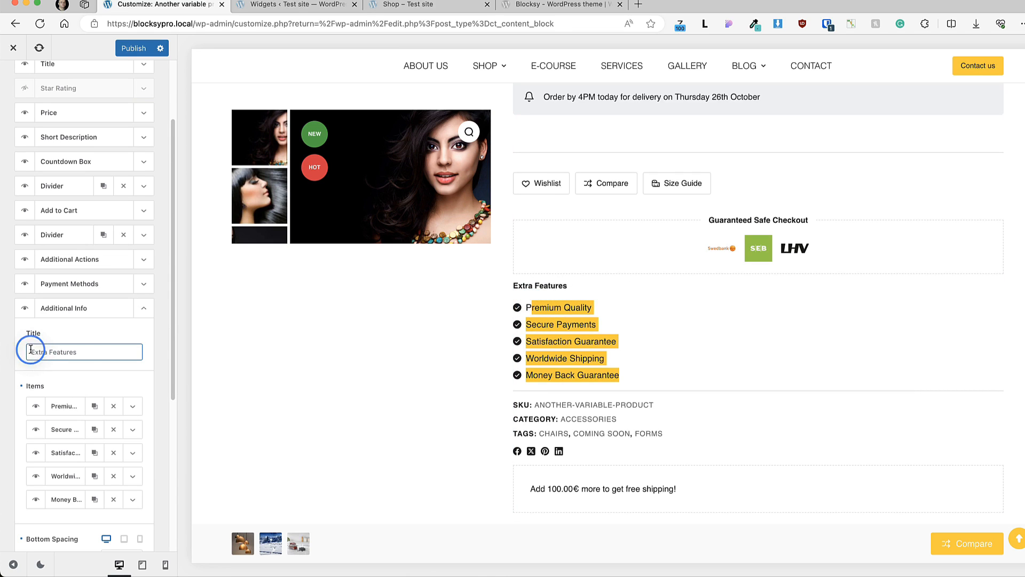
triple_click(91, 350)
- Try the Custom icon source for the Premium Quality item, return it to Default, and close the Additional Info settings
click(131, 405)
scroll(137, 407, down, 3)
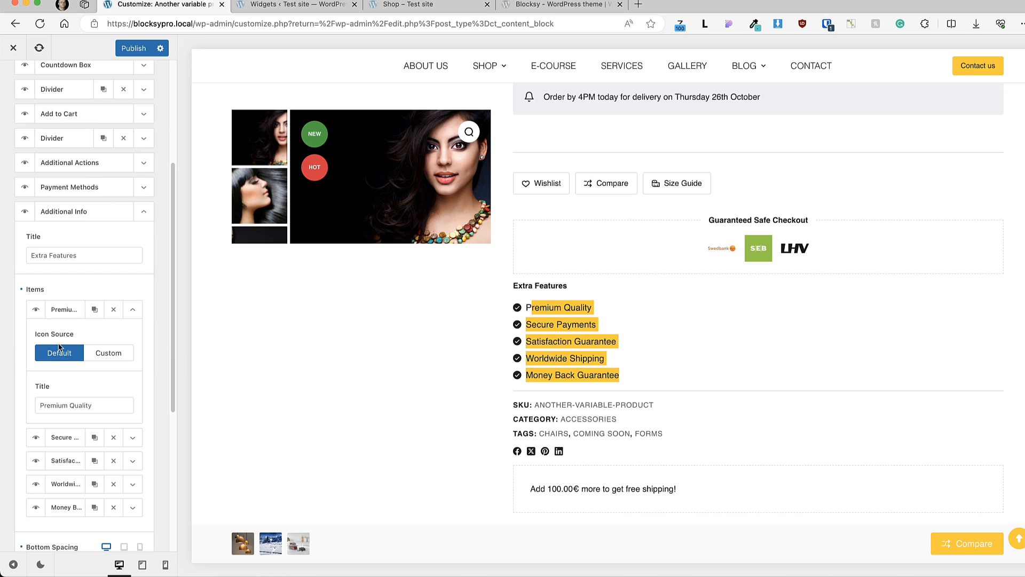
click(114, 352)
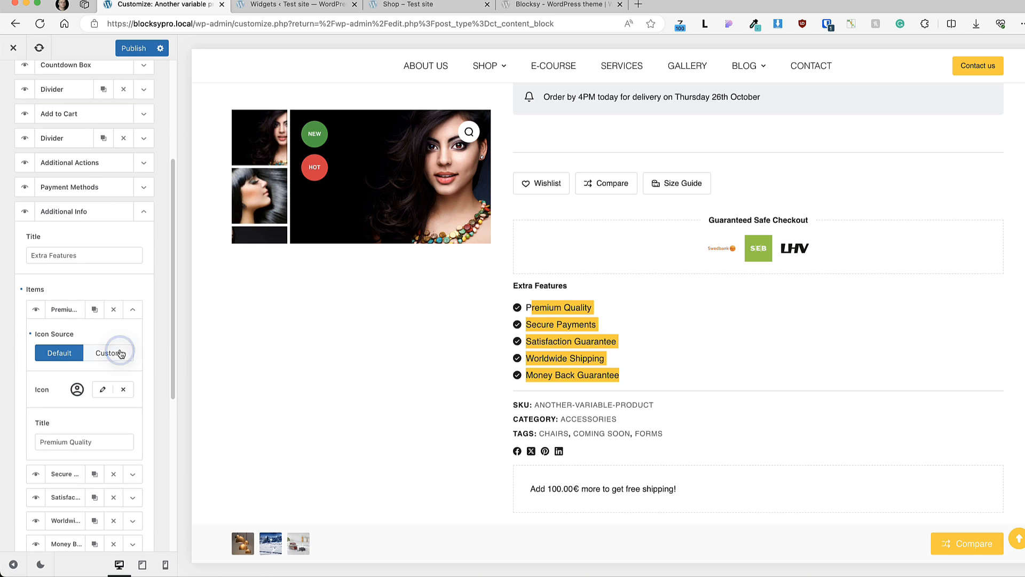
click(65, 357)
drag(102, 405, 32, 406)
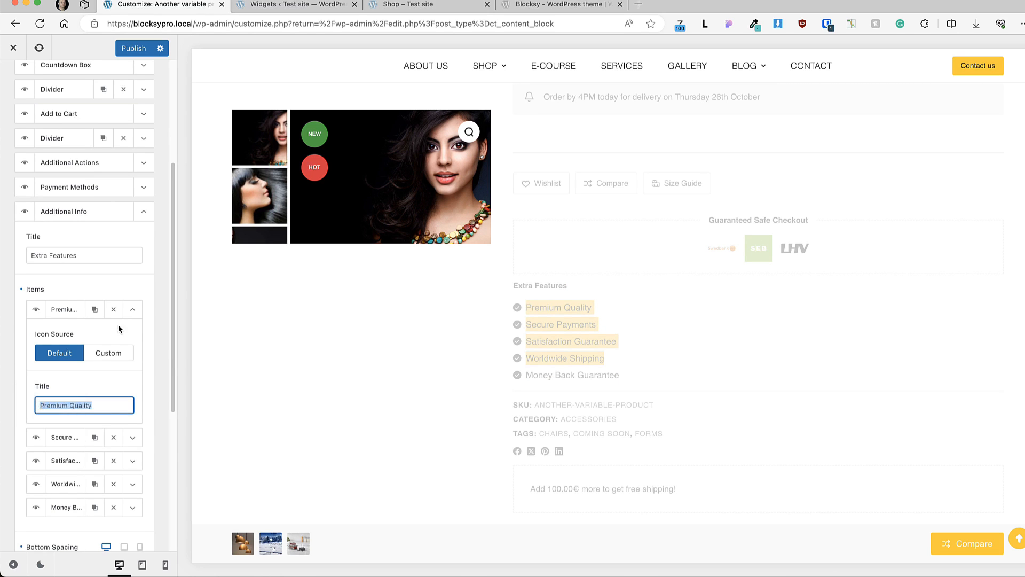
click(135, 309)
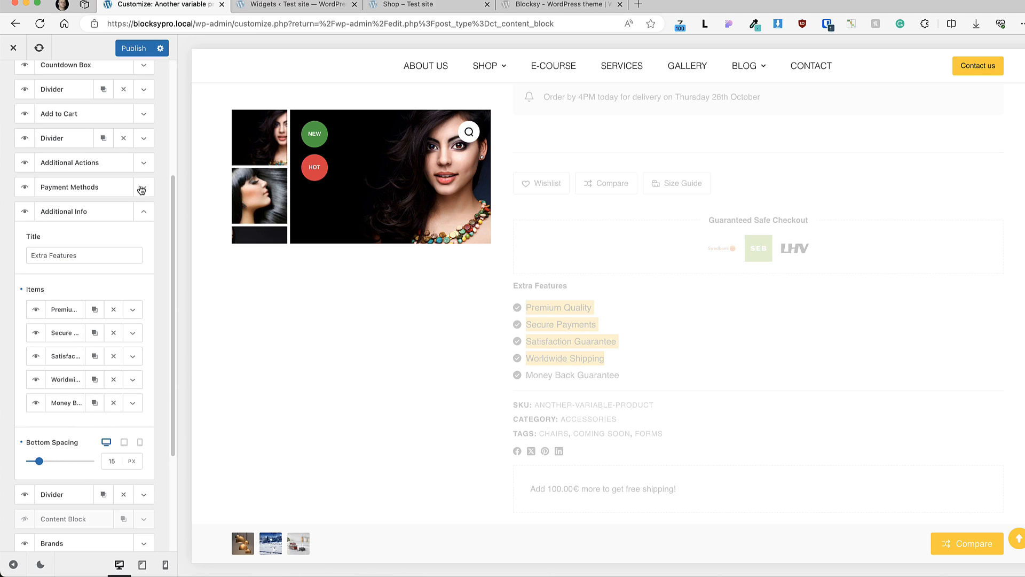
click(145, 213)
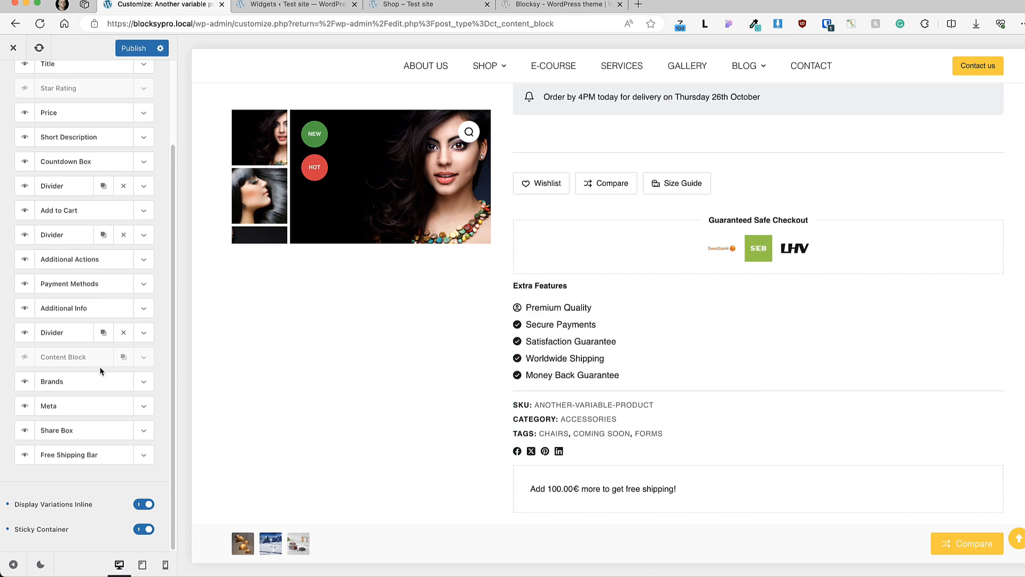
- Try showing the Content Block element with the Product content block in the product summary, and hide it again
click(26, 357)
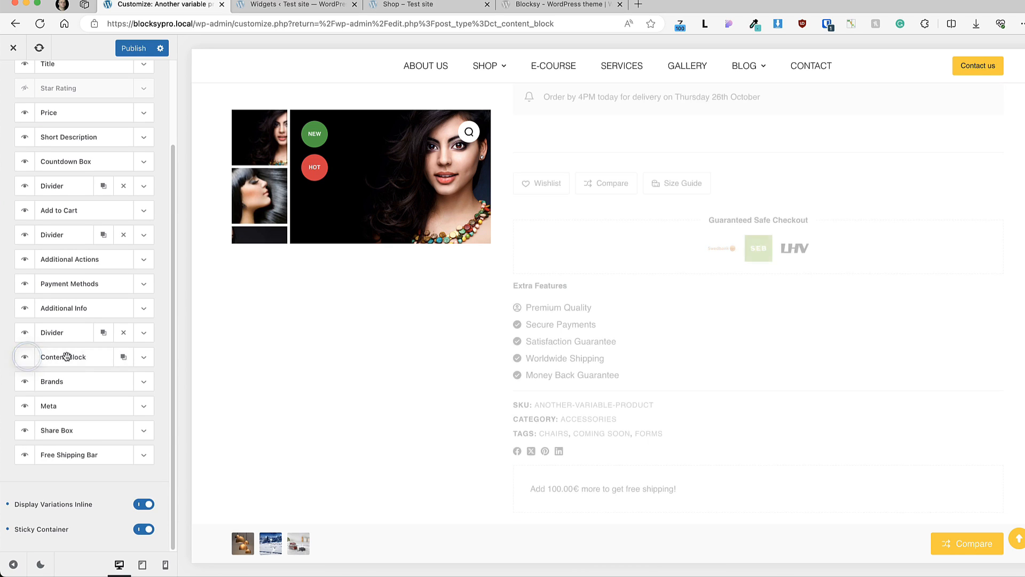
click(143, 358)
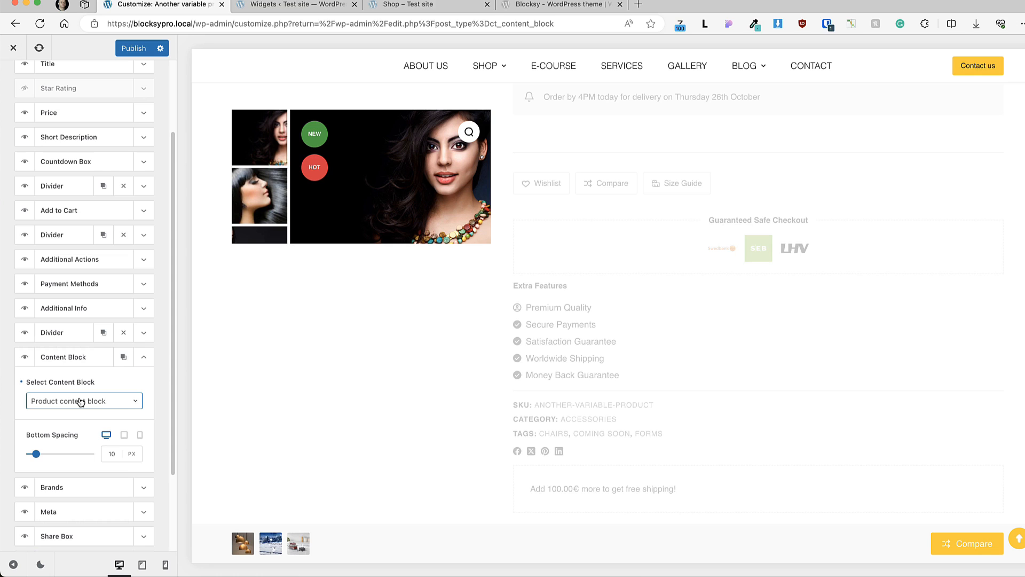
scroll(976, 377, down, 4)
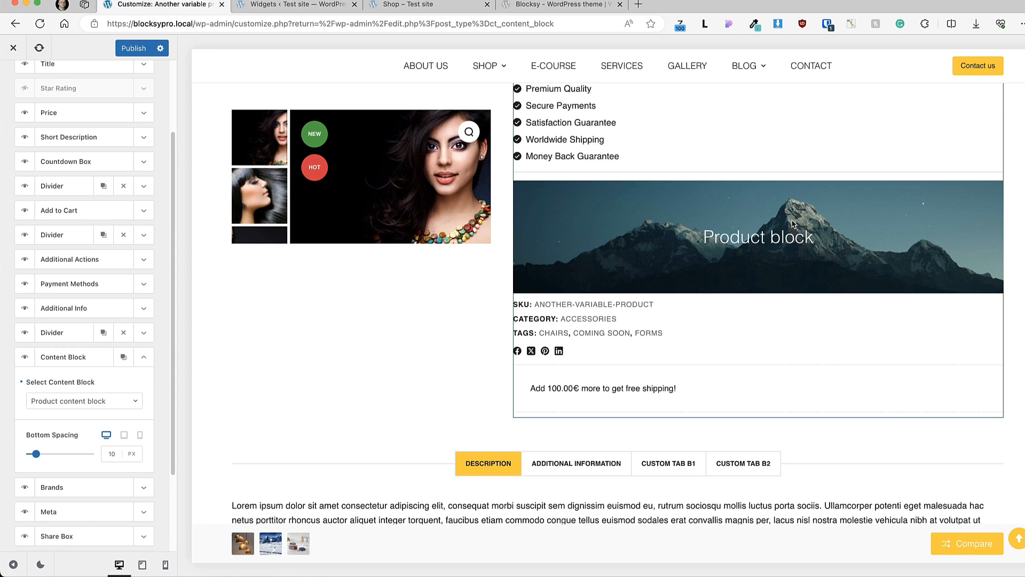
click(42, 401)
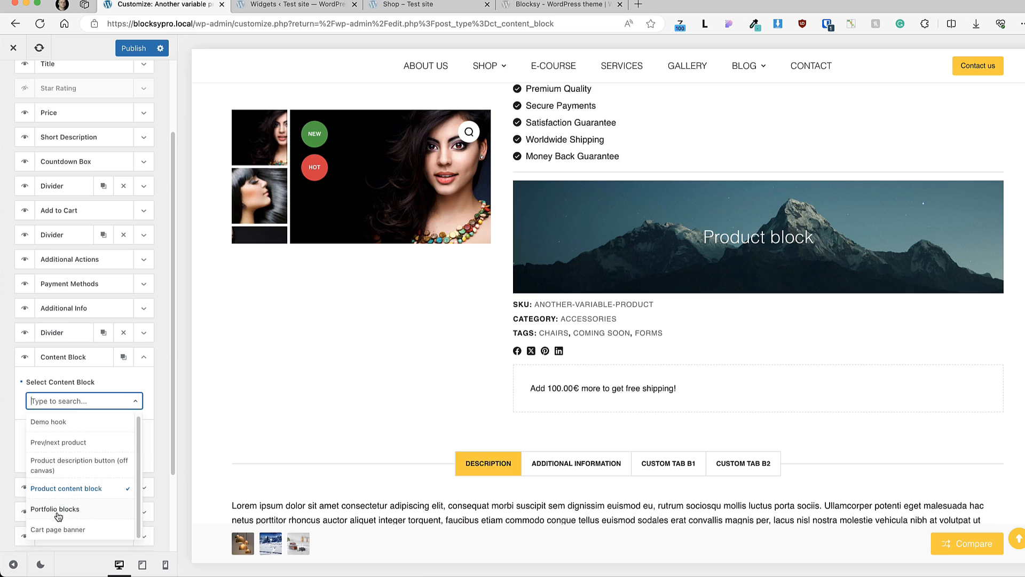
click(82, 383)
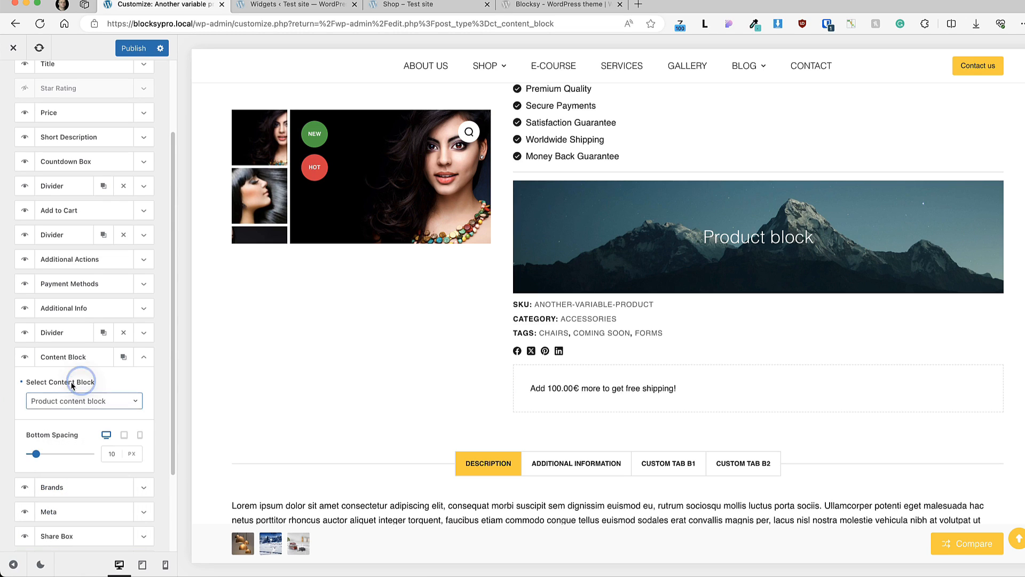
click(26, 357)
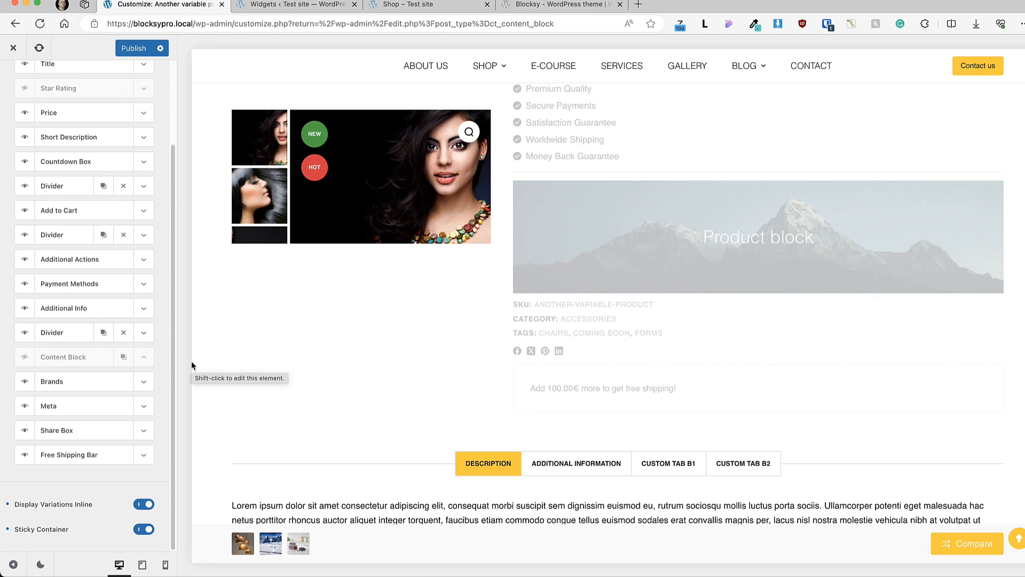
- Assign the ACME brand to the product, update the product, and check the Brands element in the Customizer preview
click(146, 383)
click(145, 383)
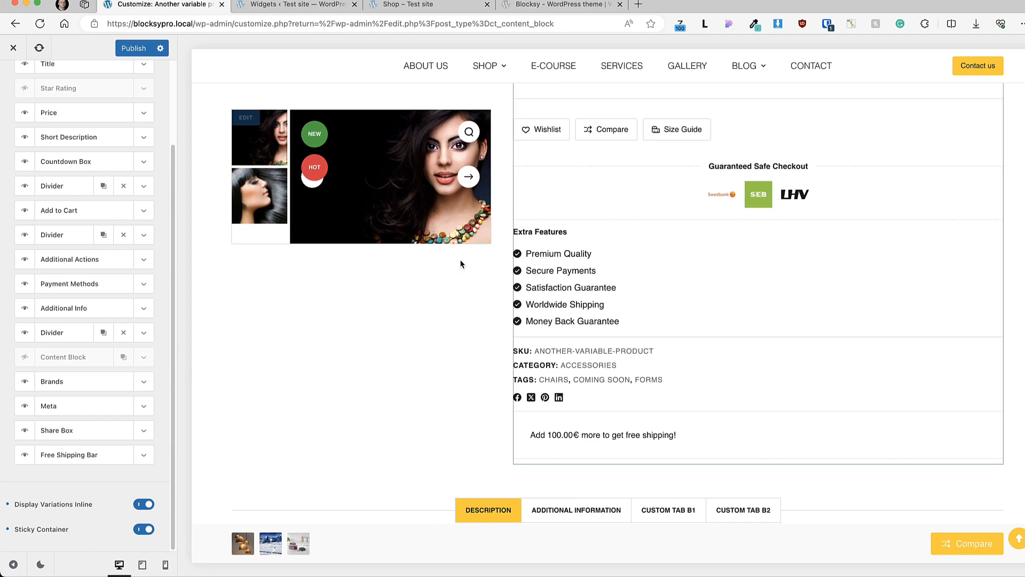
click(279, 4)
click(910, 447)
scroll(789, 479, up, 10)
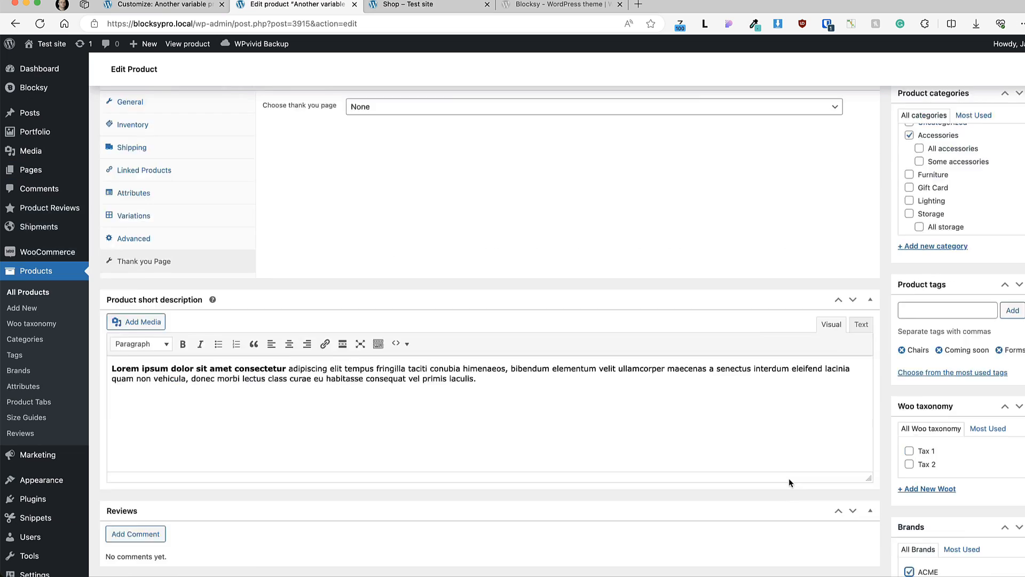
click(1015, 219)
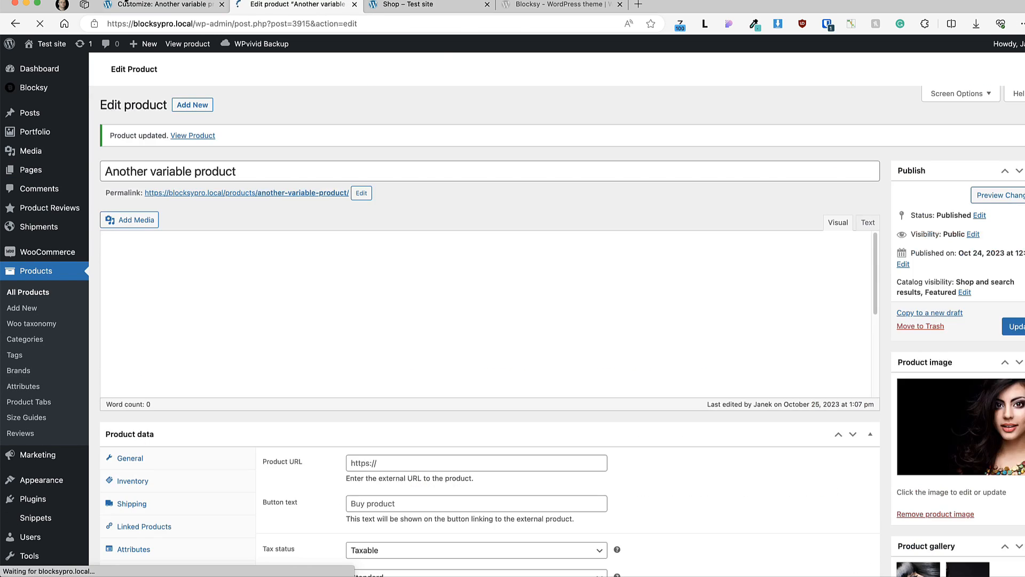
click(160, 4)
scroll(739, 340, down, 8)
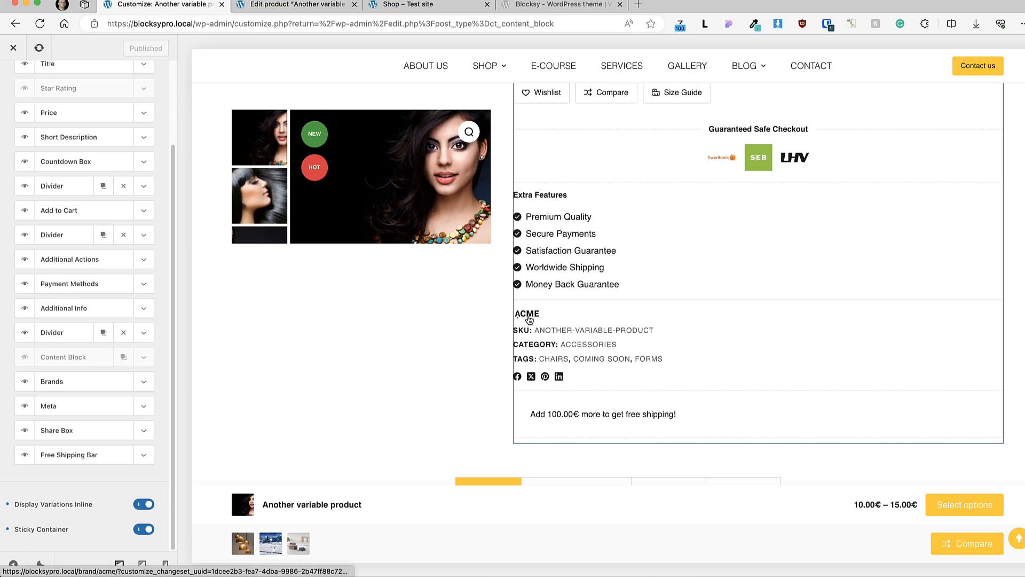
- Look through the settings of the Brands, Meta, Share Box and Free Shipping Bar elements, closing each one
click(142, 382)
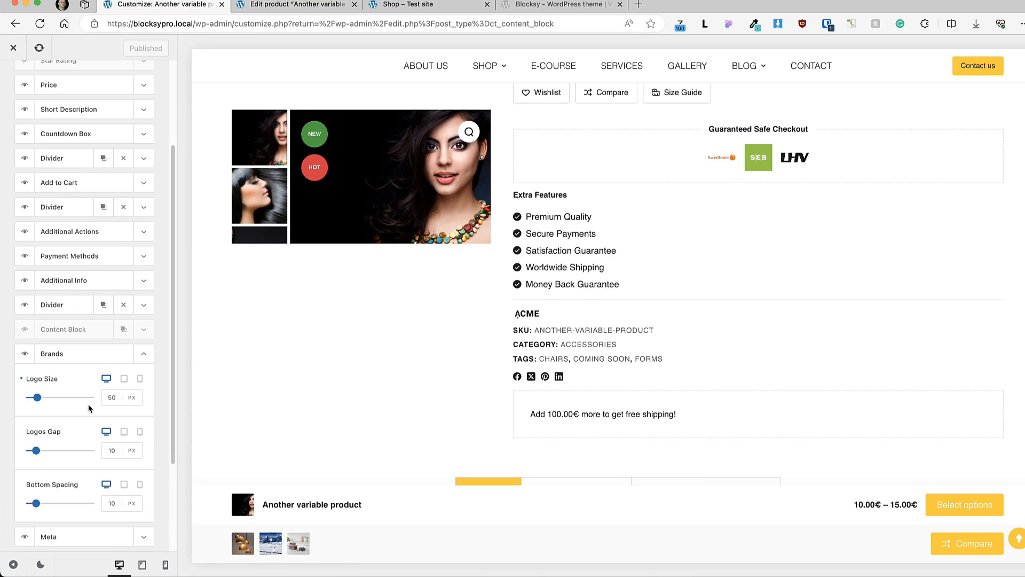
click(142, 354)
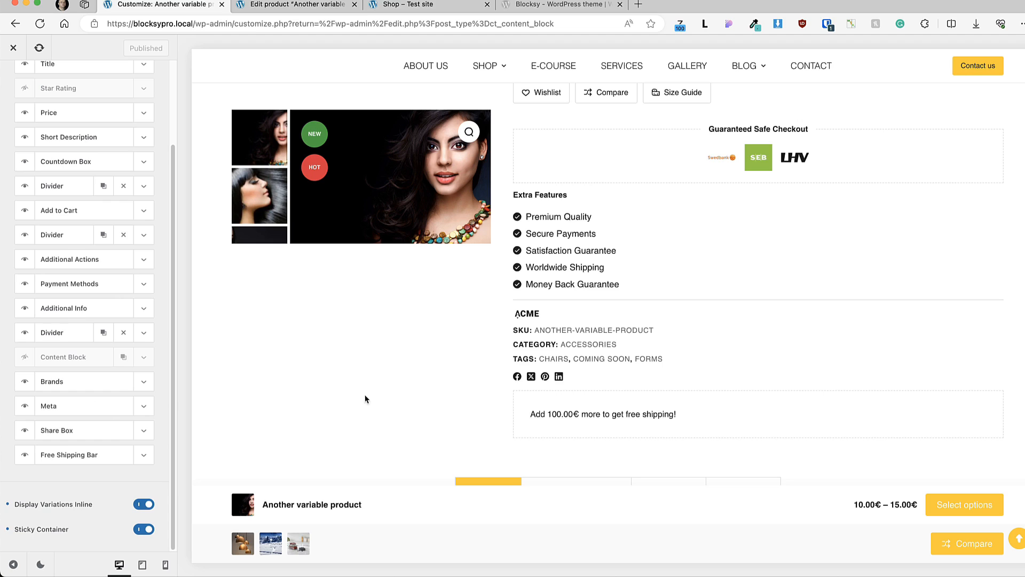
click(143, 407)
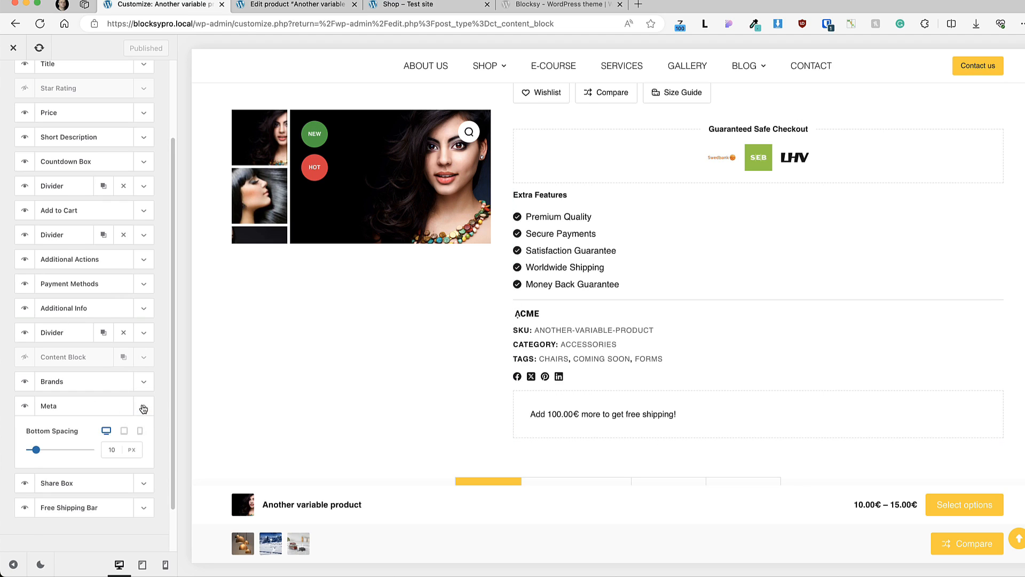
click(143, 407)
click(143, 432)
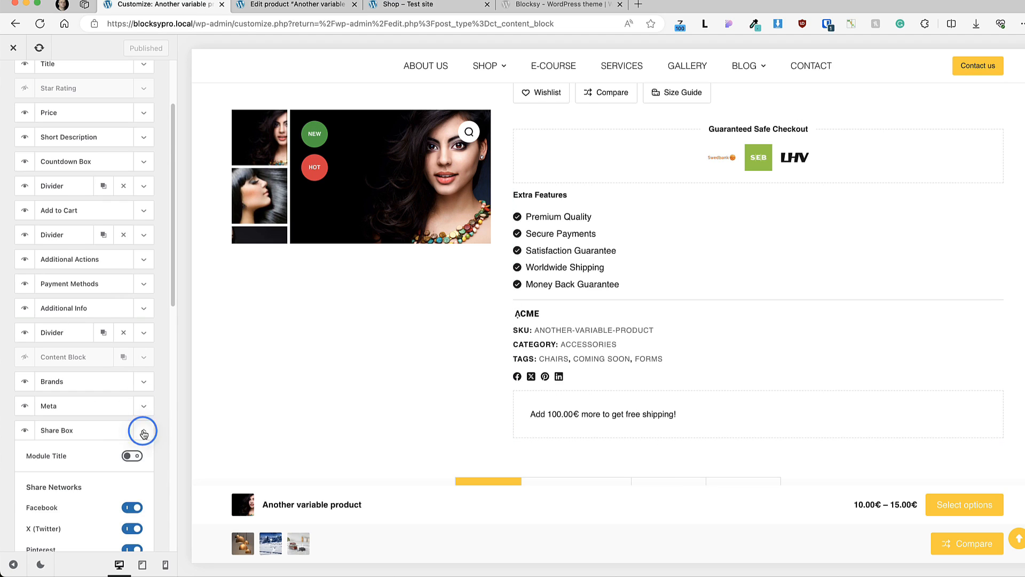
click(143, 431)
click(143, 456)
click(143, 455)
- Move the Free Shipping Bar element directly below Add to Cart, and try Display Variations Inline off before re-enabling it
drag(75, 456, 67, 235)
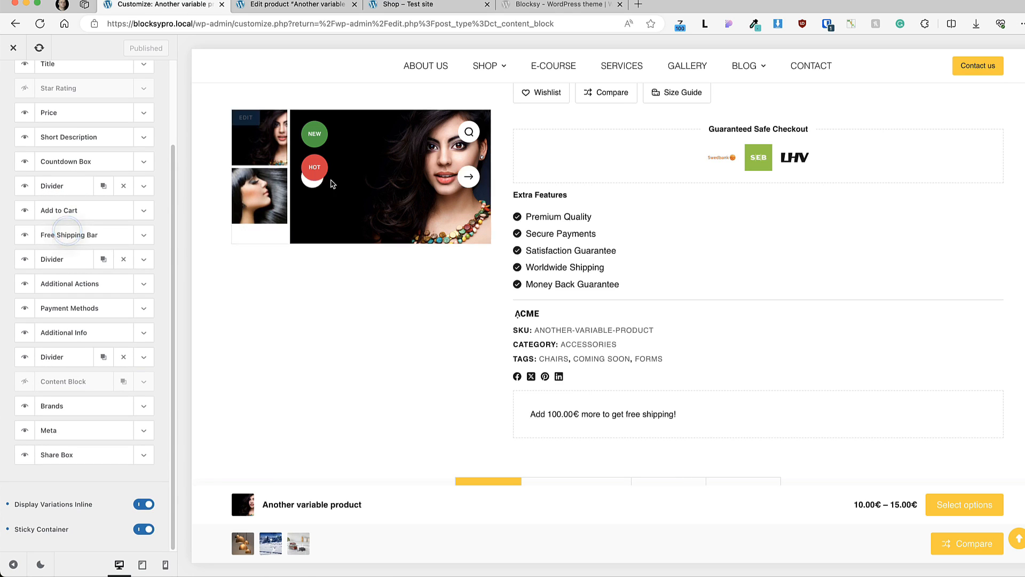
triple_click(681, 419)
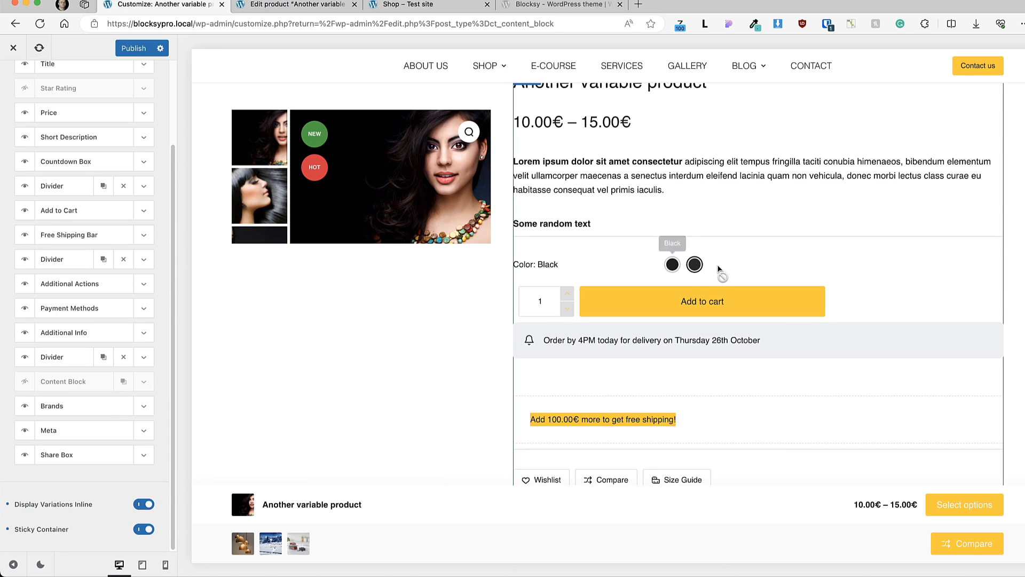
click(153, 502)
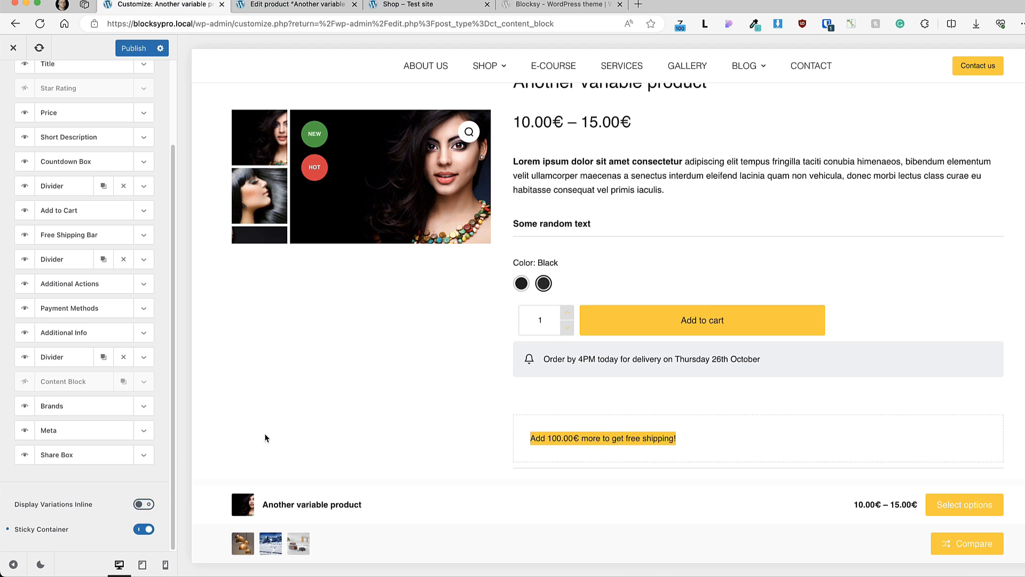
click(152, 503)
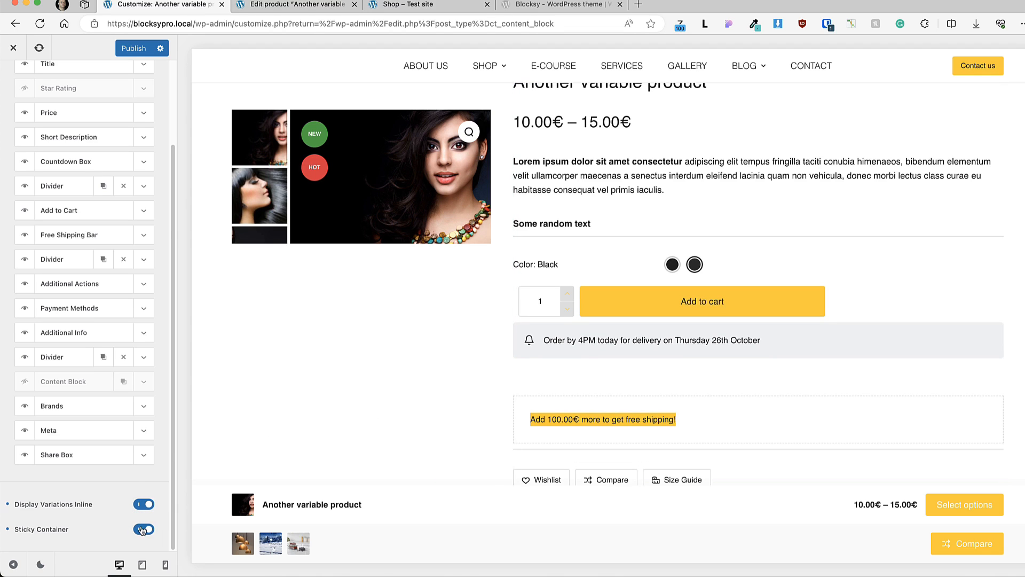
- Set the initial Quantity Color in the product elements' design options to the first palette color, black, and publish
scroll(106, 267, up, 3)
click(135, 129)
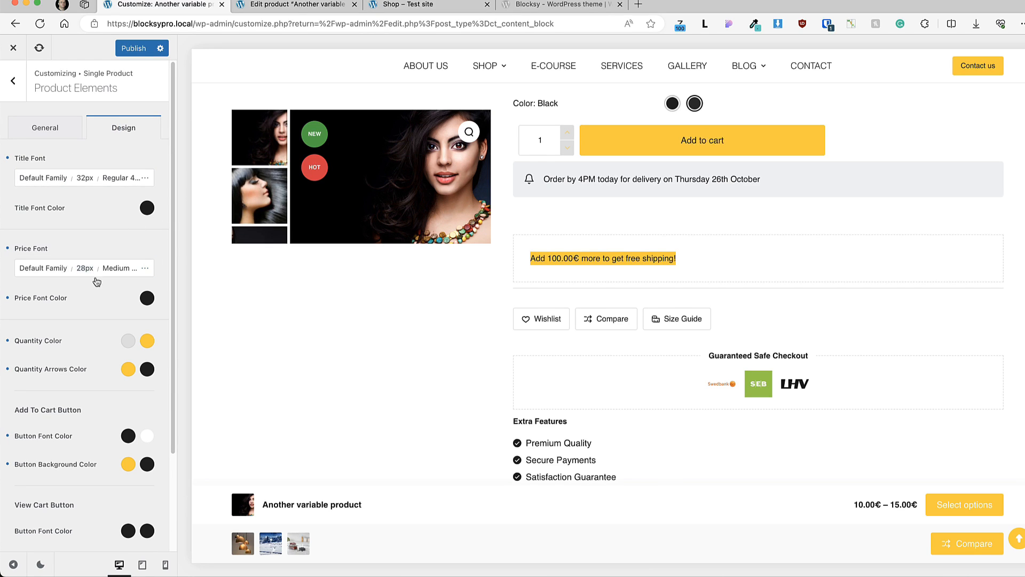
scroll(86, 301, down, 1)
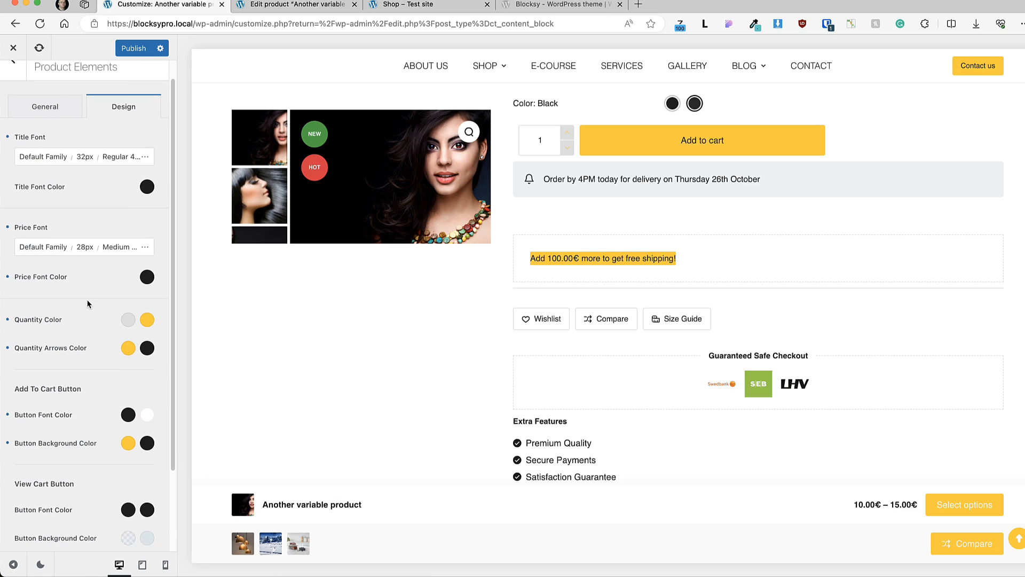
scroll(769, 199, up, 2)
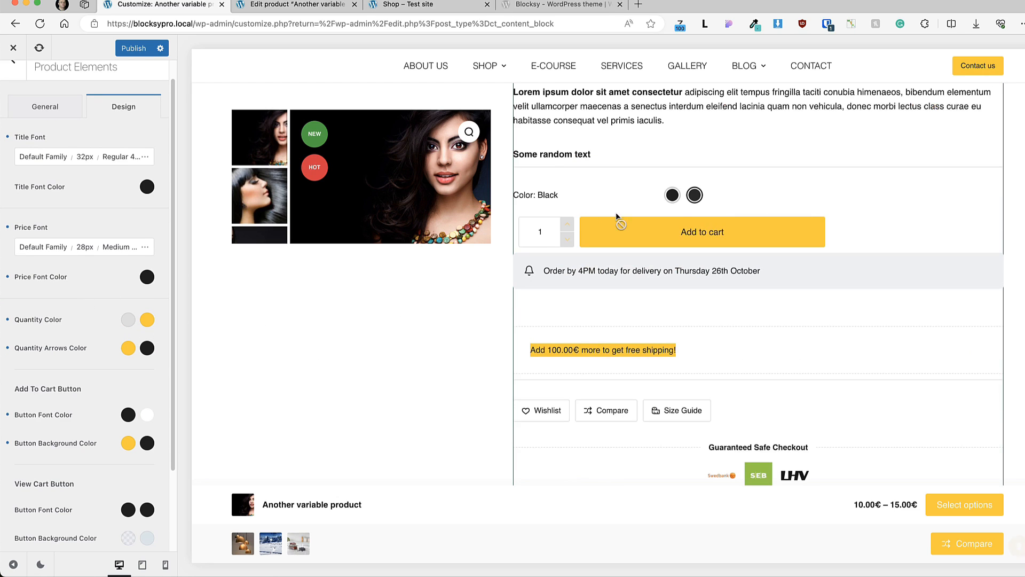
click(127, 321)
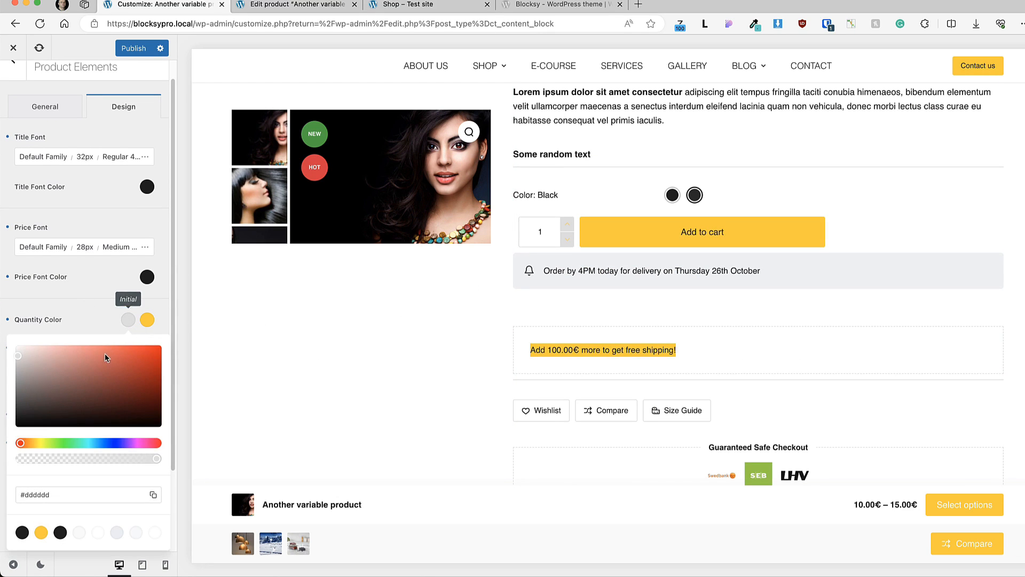
click(22, 532)
click(103, 66)
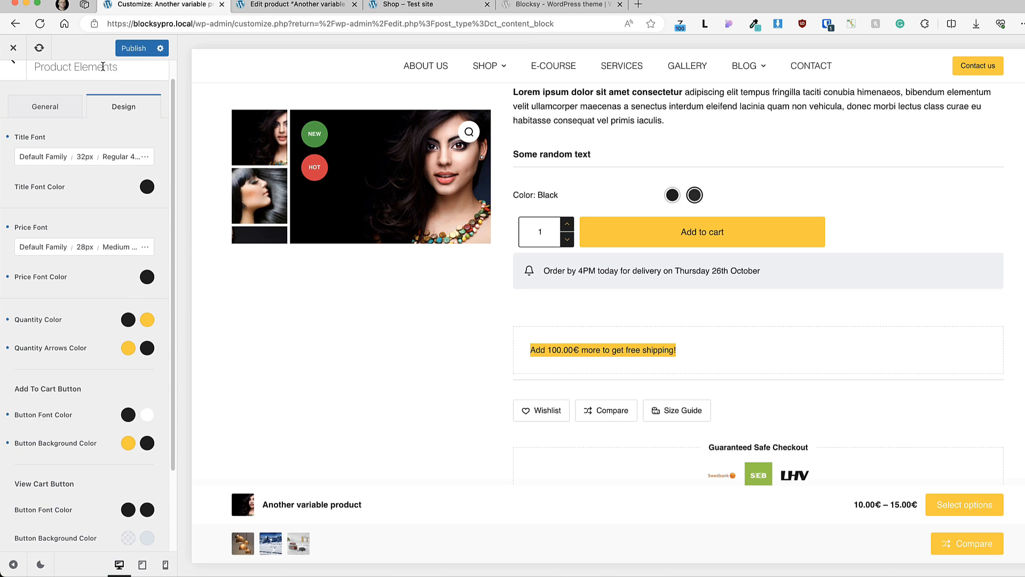
click(115, 50)
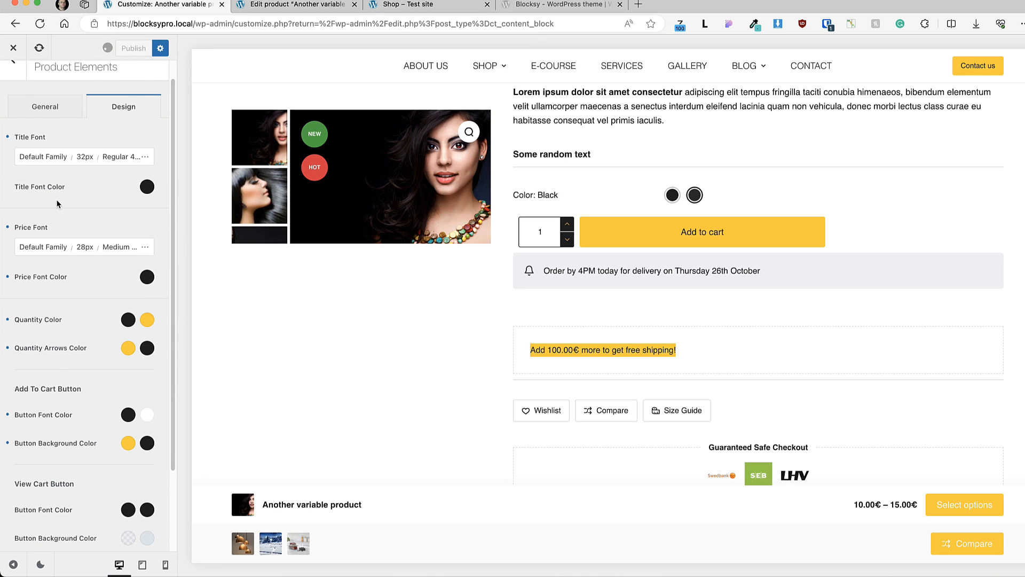
- Set the Add to Cart element's button width to 40%, publish the change, and return to the Single Product options
key(Escape)
click(103, 381)
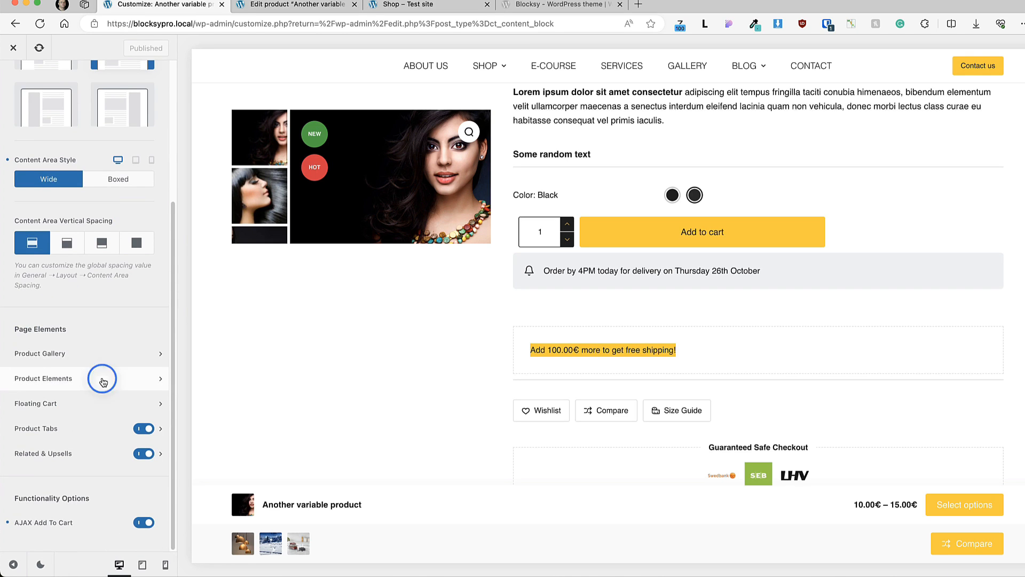
click(144, 309)
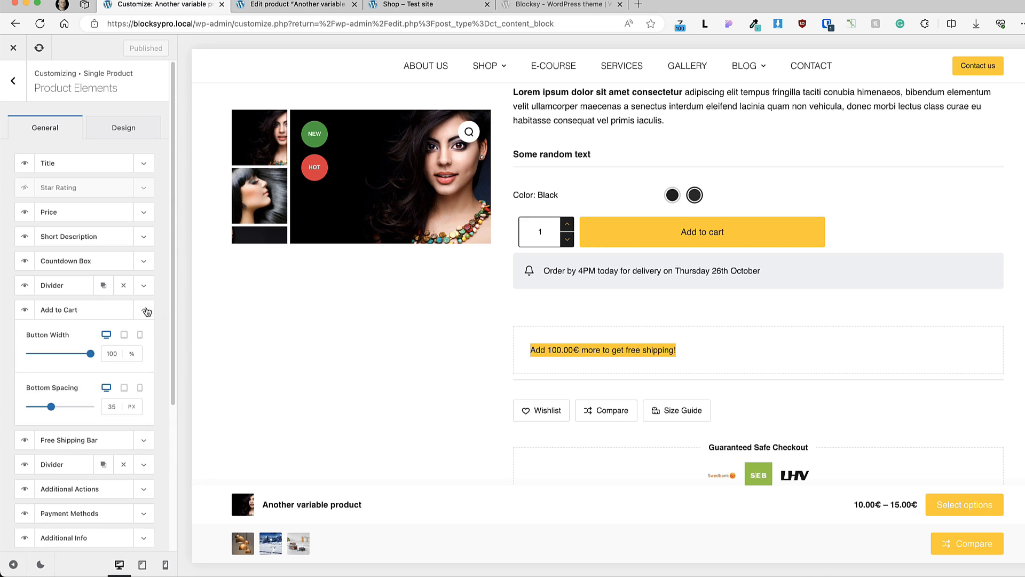
drag(91, 357, 37, 362)
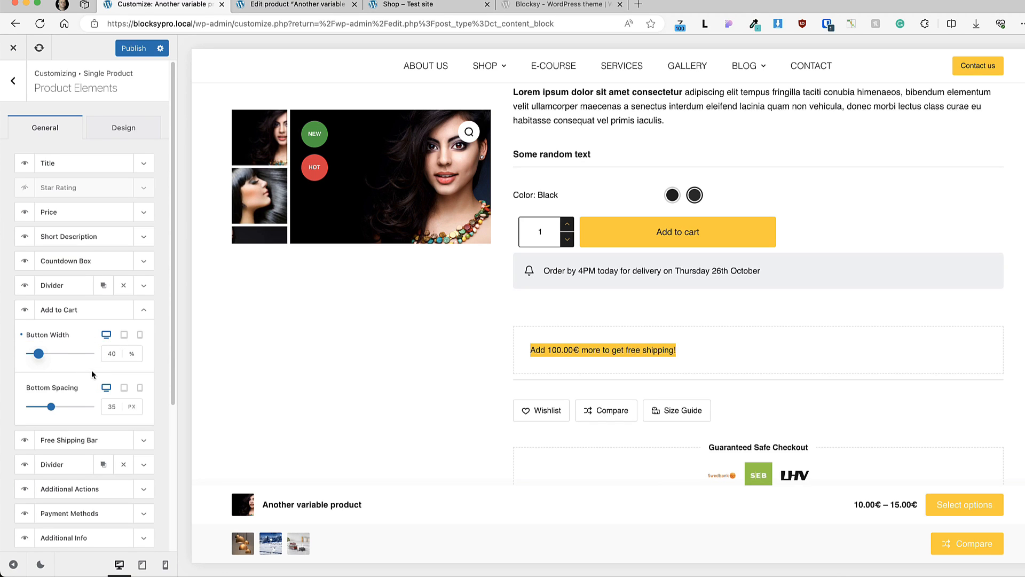
click(19, 85)
- Open the Floating Cart settings and examine the floating cart in the preview, including on the related Elephant Chair product's page
click(61, 409)
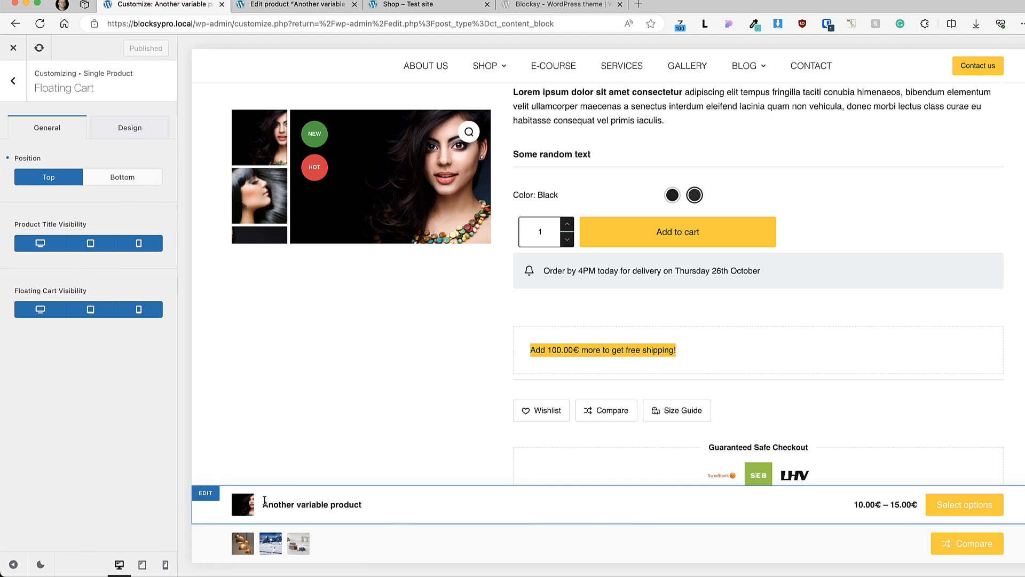
scroll(960, 489, down, 3)
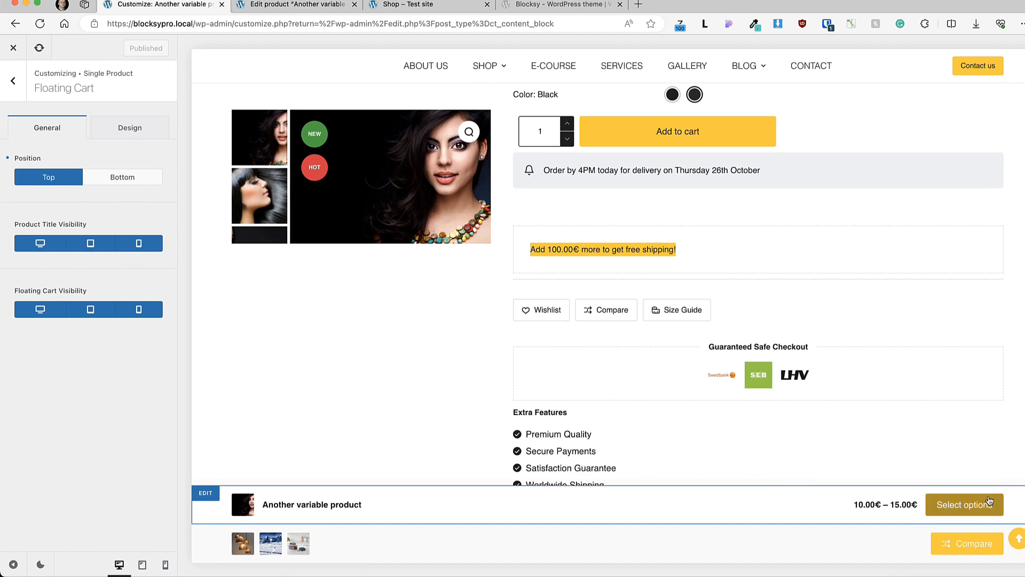
scroll(720, 338, down, 15)
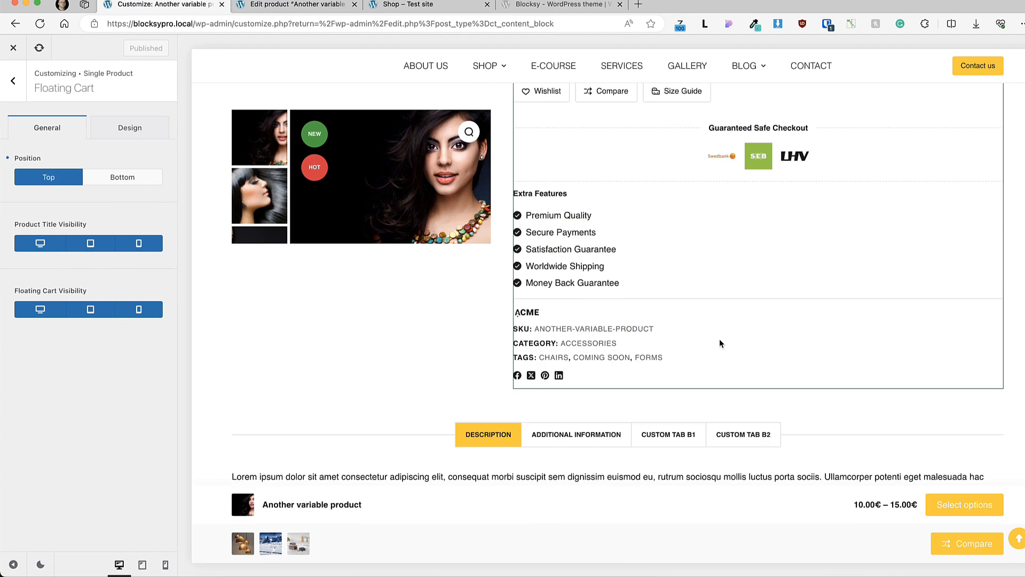
scroll(719, 339, down, 1)
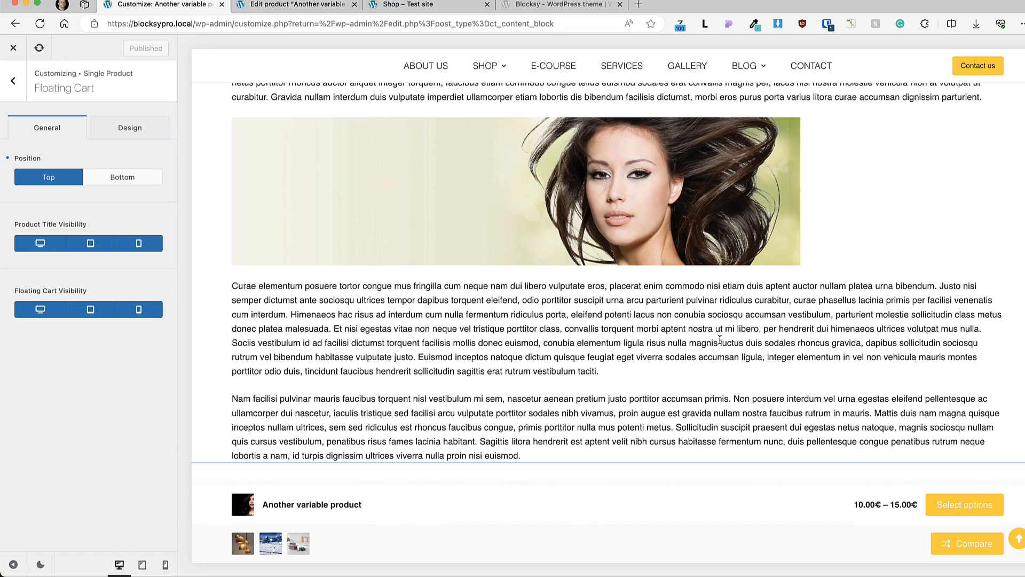
scroll(795, 334, down, 8)
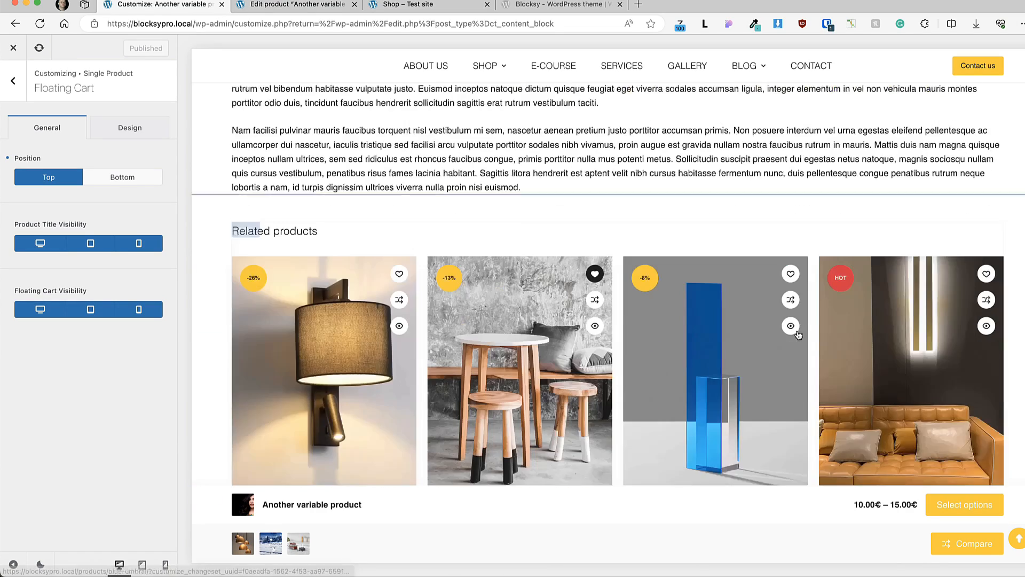
scroll(732, 358, down, 5)
scroll(732, 358, up, 5)
click(531, 220)
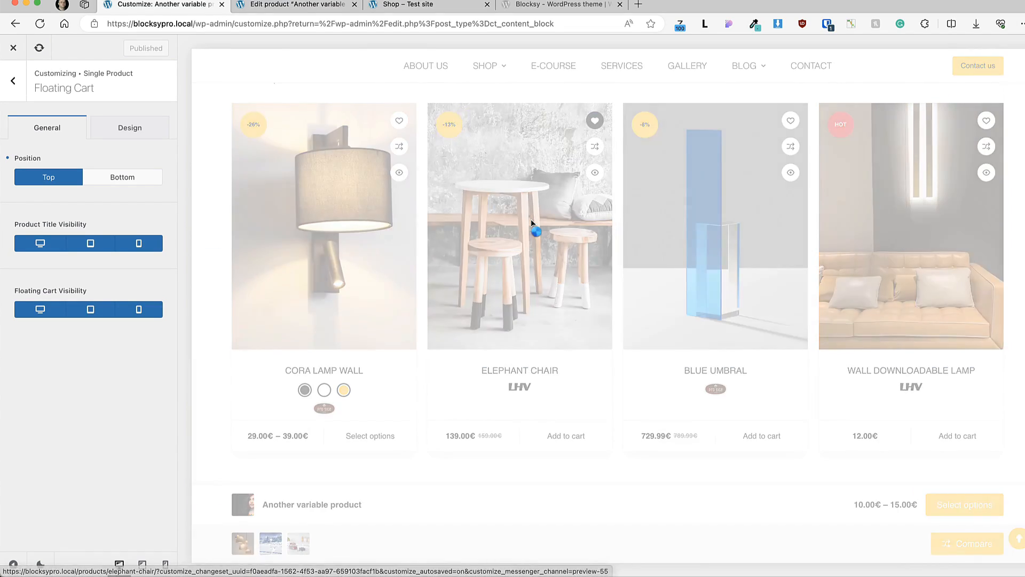
scroll(666, 229, down, 8)
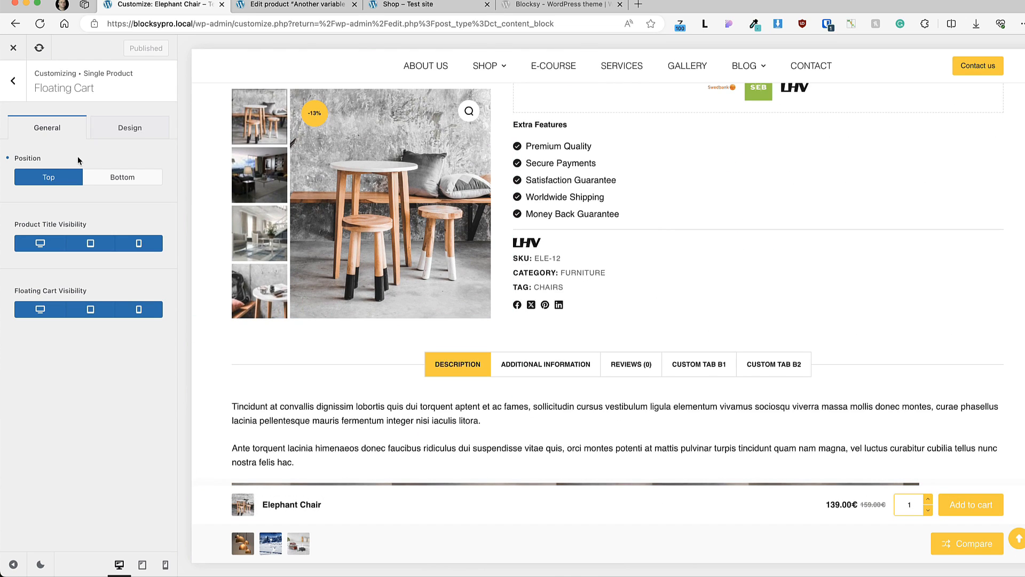
- Try black as the floating cart's background color, set it to the white palette color 8, publish, and leave the Floating Cart settings
click(140, 124)
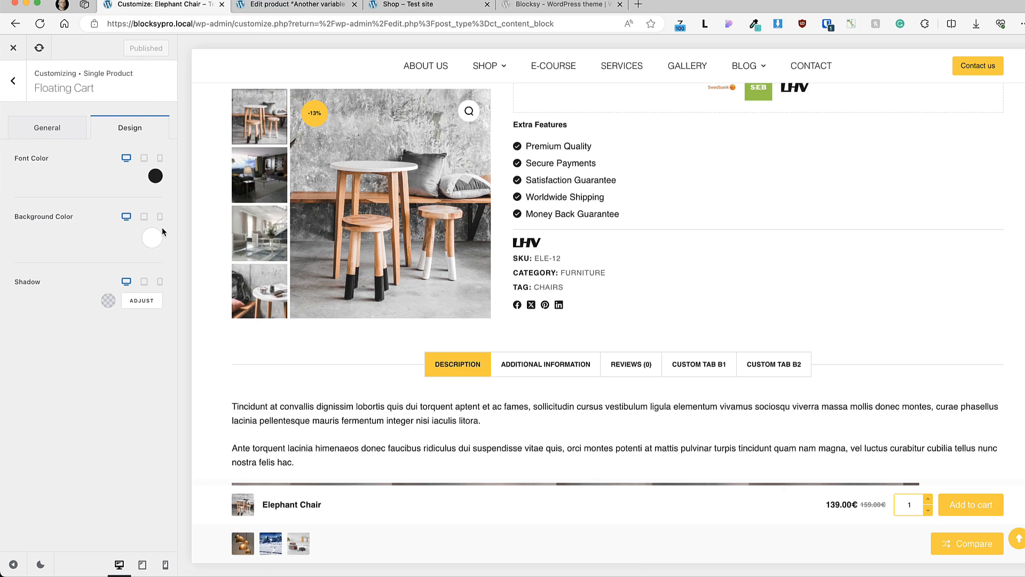
click(152, 237)
click(21, 477)
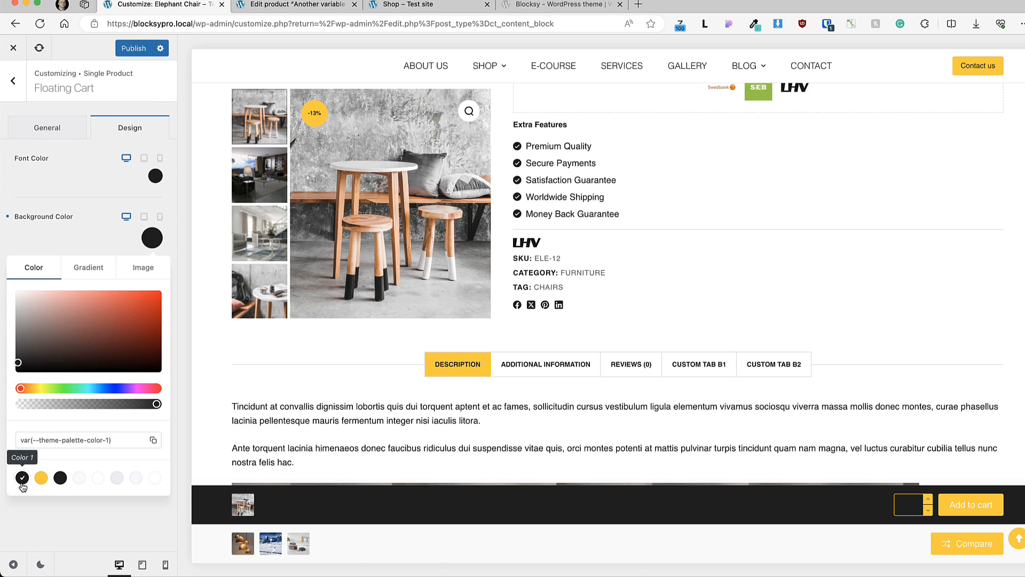
click(155, 477)
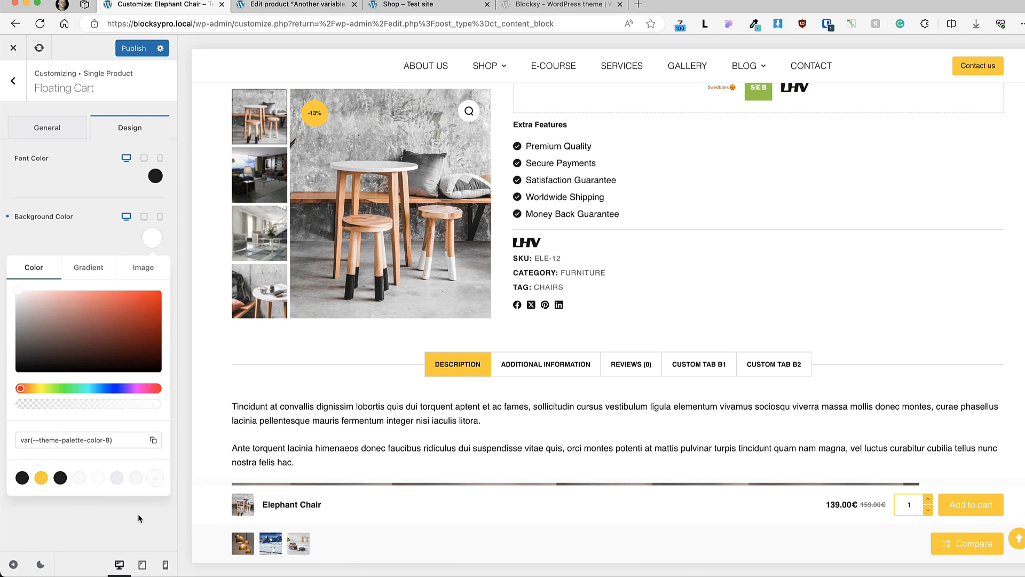
click(138, 514)
click(134, 48)
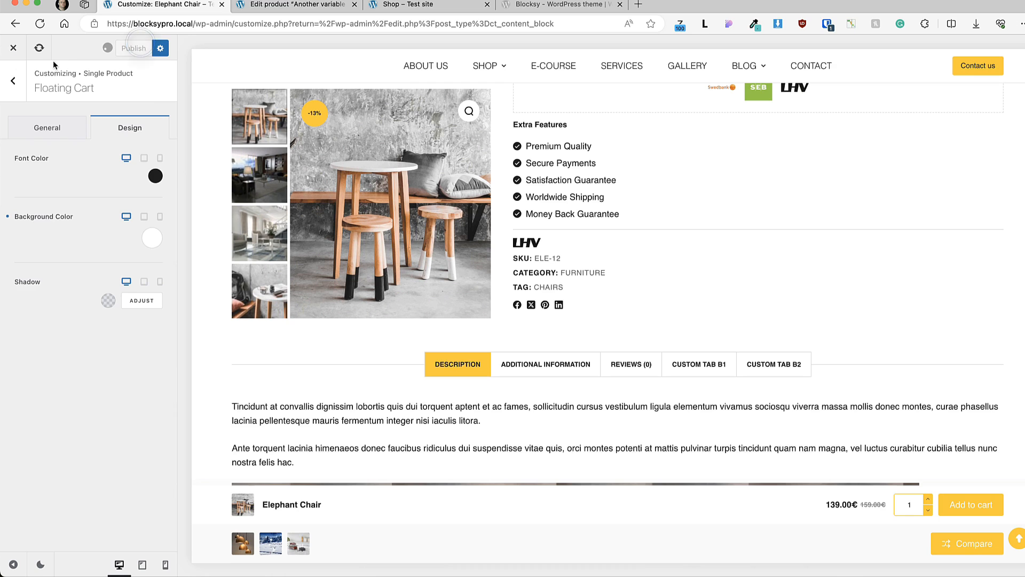
click(13, 81)
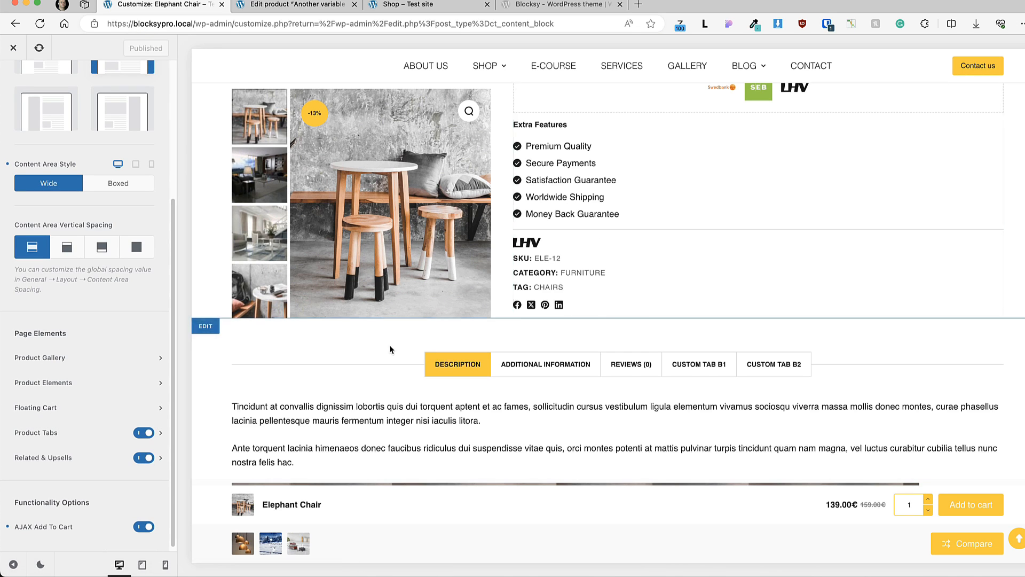
- Look over the Custom Tabs extension in Blocksy's Shop Extra, open the Product Tabs list under Products, and start a new product tab
scroll(401, 348, down, 6)
scroll(427, 257, up, 3)
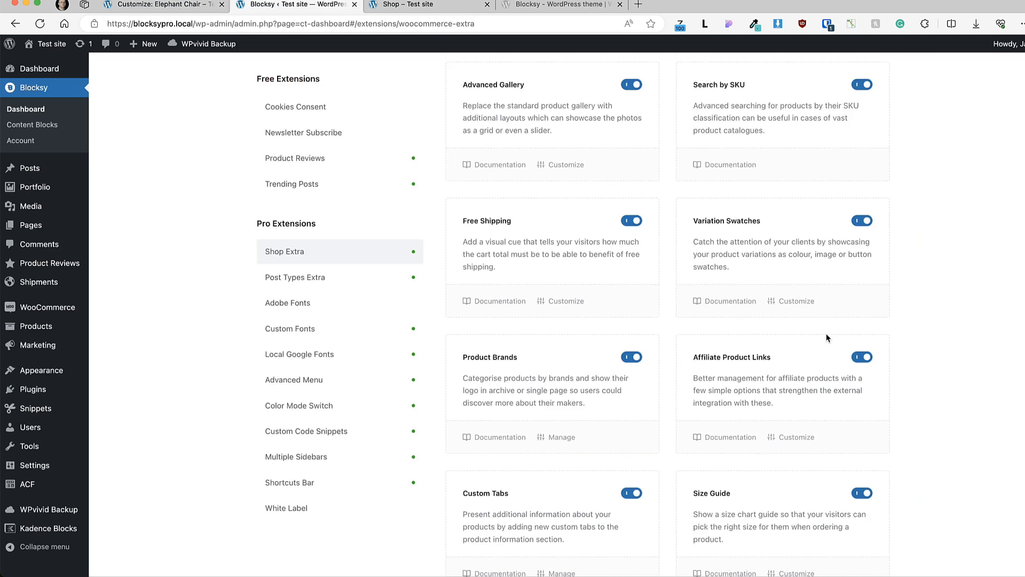
scroll(829, 337, down, 3)
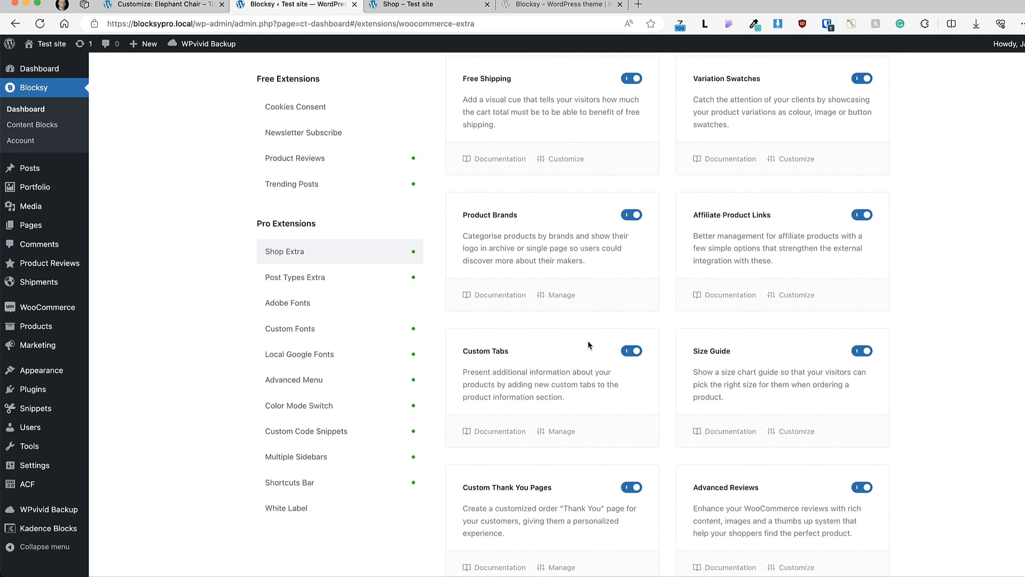
scroll(588, 345, up, 10)
mouse_move(50, 335)
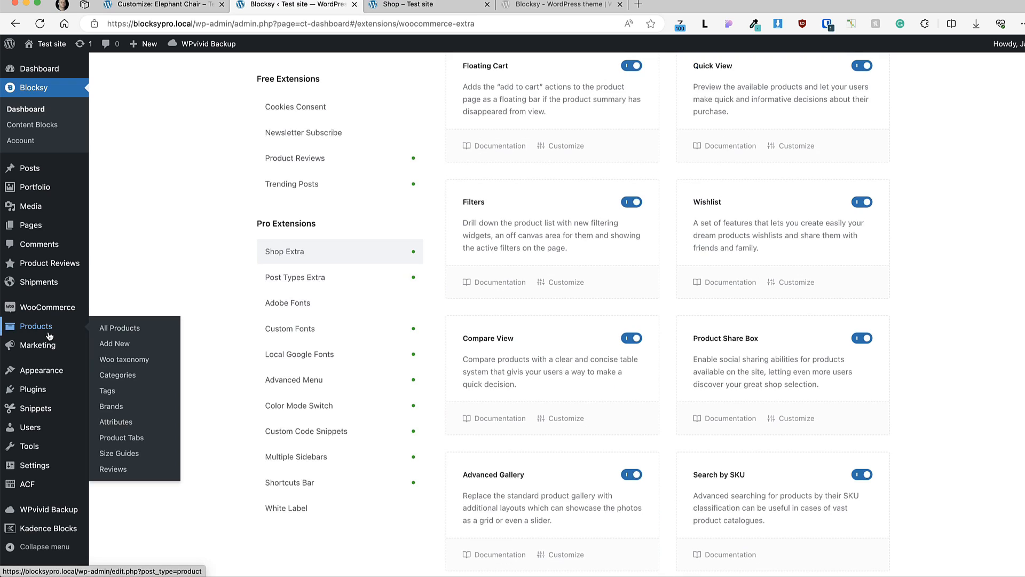
click(121, 438)
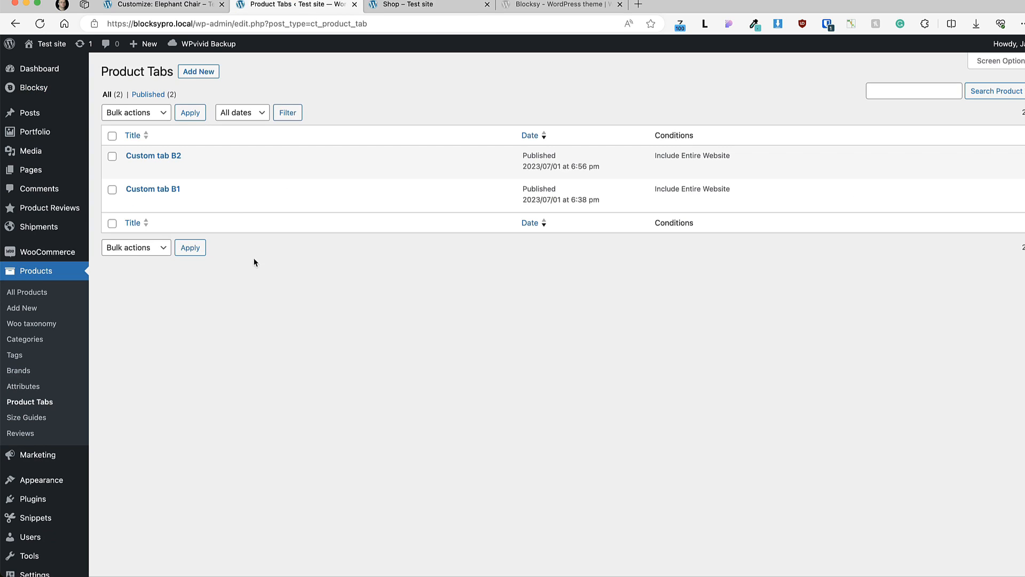
click(209, 71)
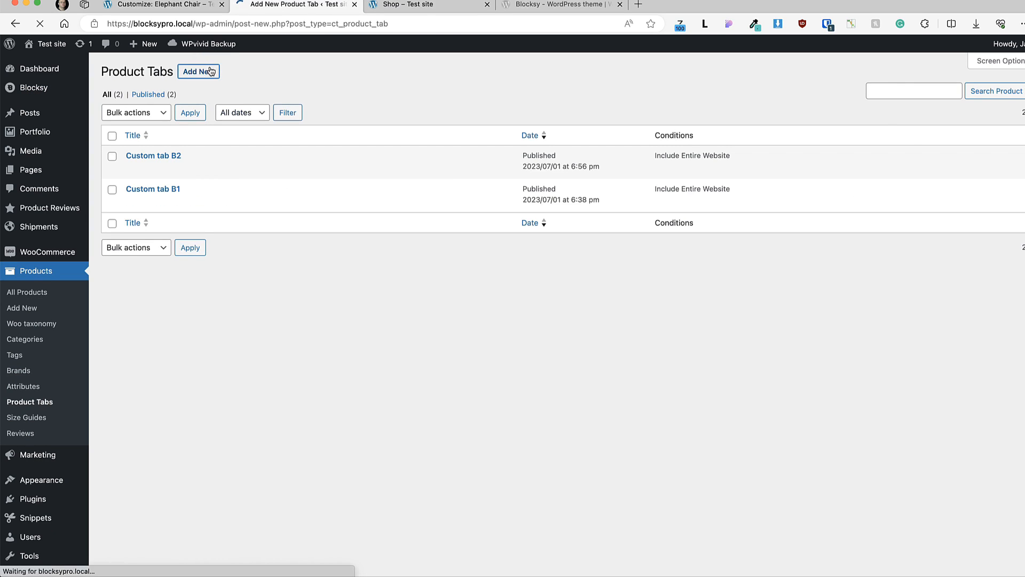
- Title the new product tab "Elephant tab" and enter "Some text" as its content
key(ctrl+shift+Tab)
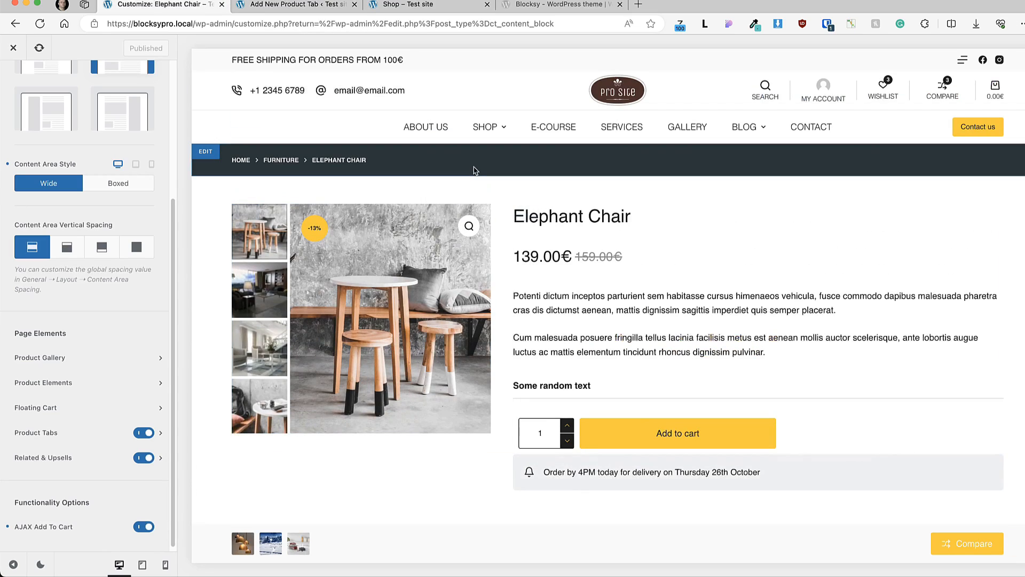
click(272, 4)
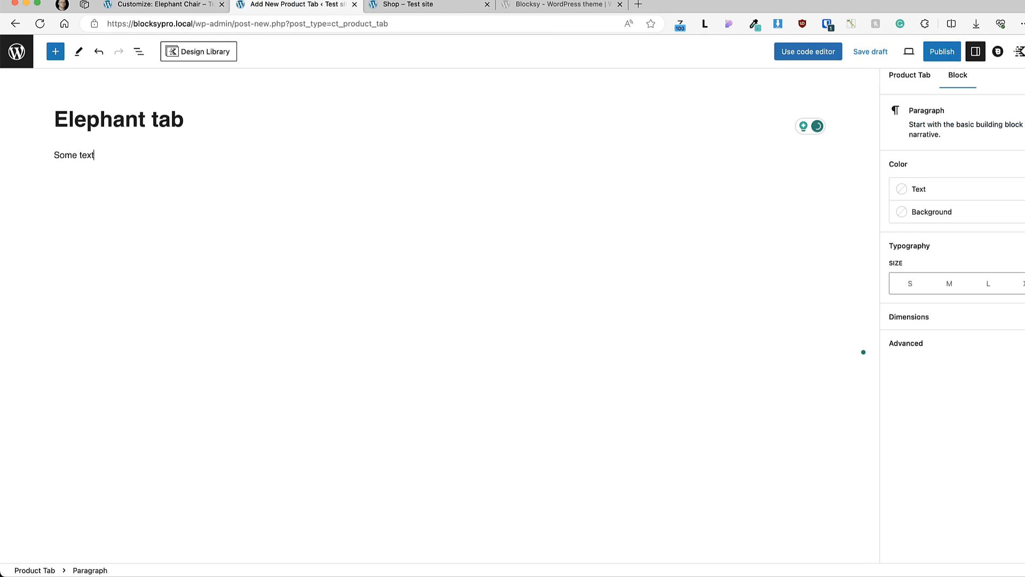
click(335, 126)
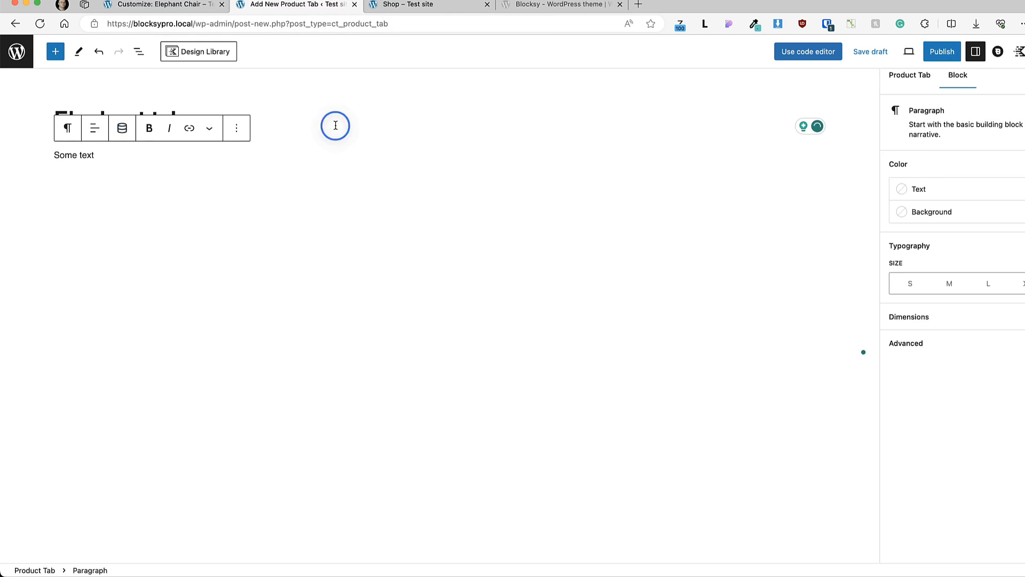
click(96, 155)
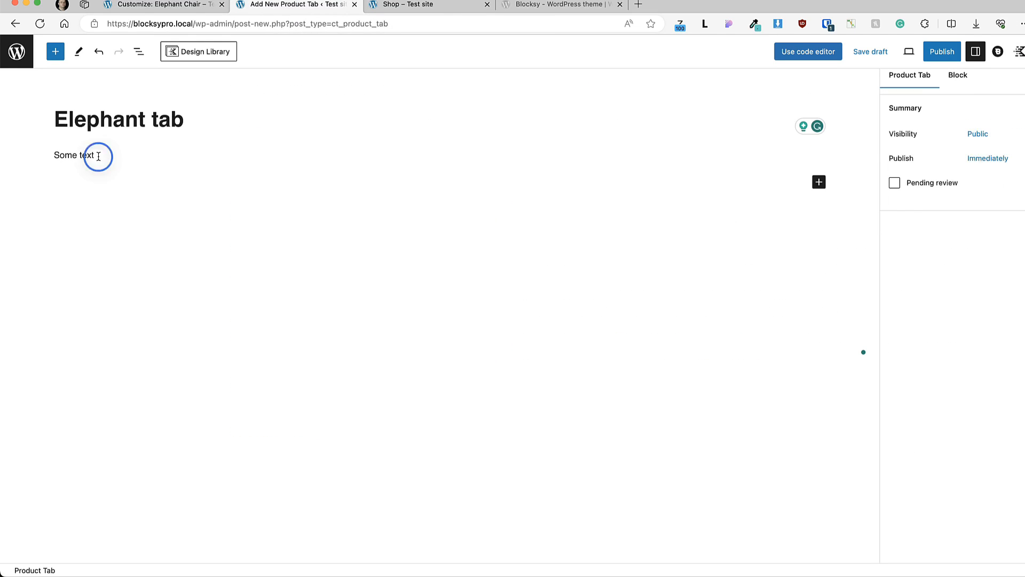
- Open the product tab's Blocksy Page Settings and set the Tab Order to 90
click(999, 51)
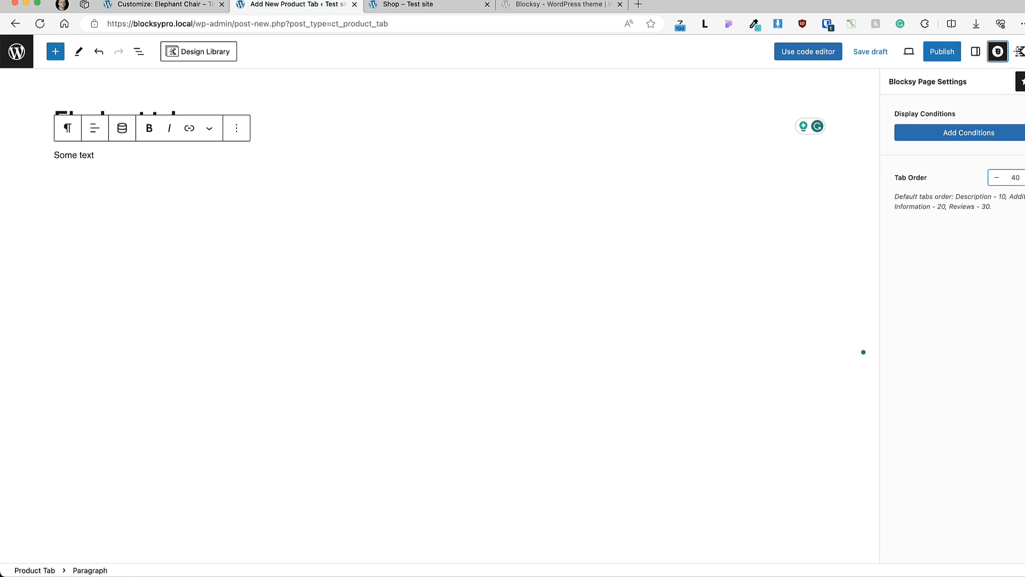
double_click(1017, 177)
key(Up)
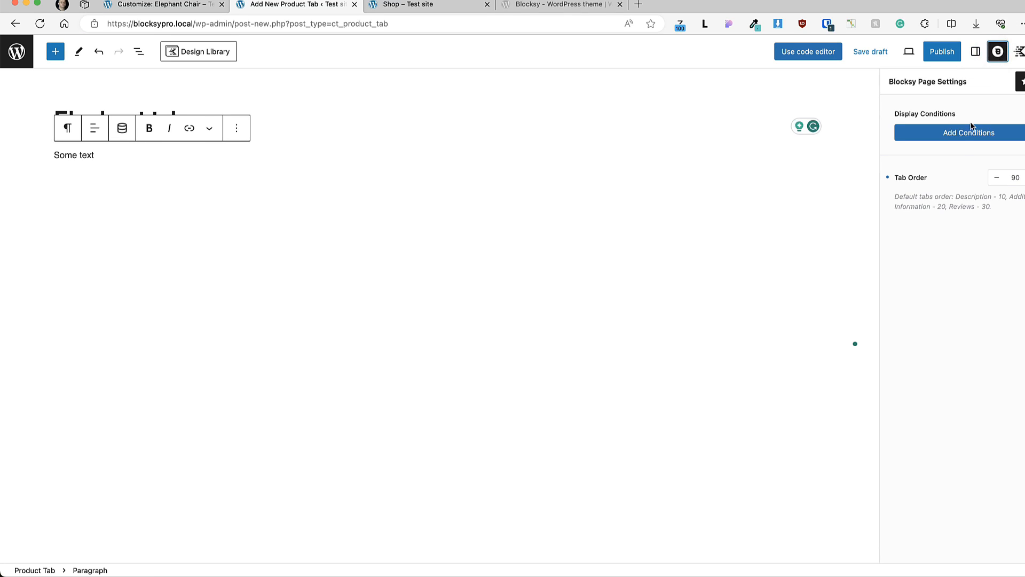
- Add a display condition that includes only the Product ID of Elephant Chair, save the conditions, and publish the product tab
click(959, 132)
click(411, 297)
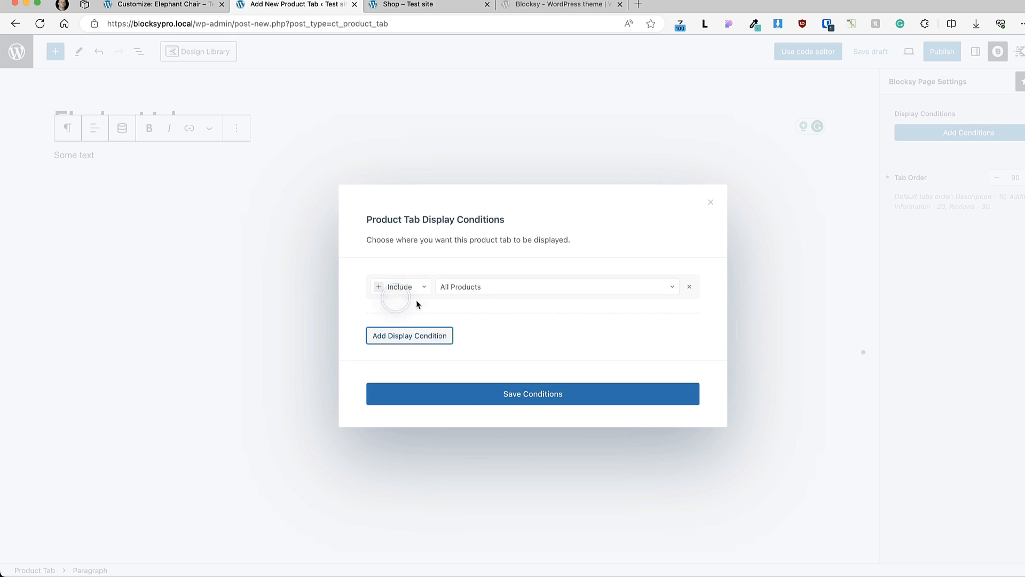
click(503, 287)
drag(674, 334, 668, 346)
click(499, 340)
click(596, 287)
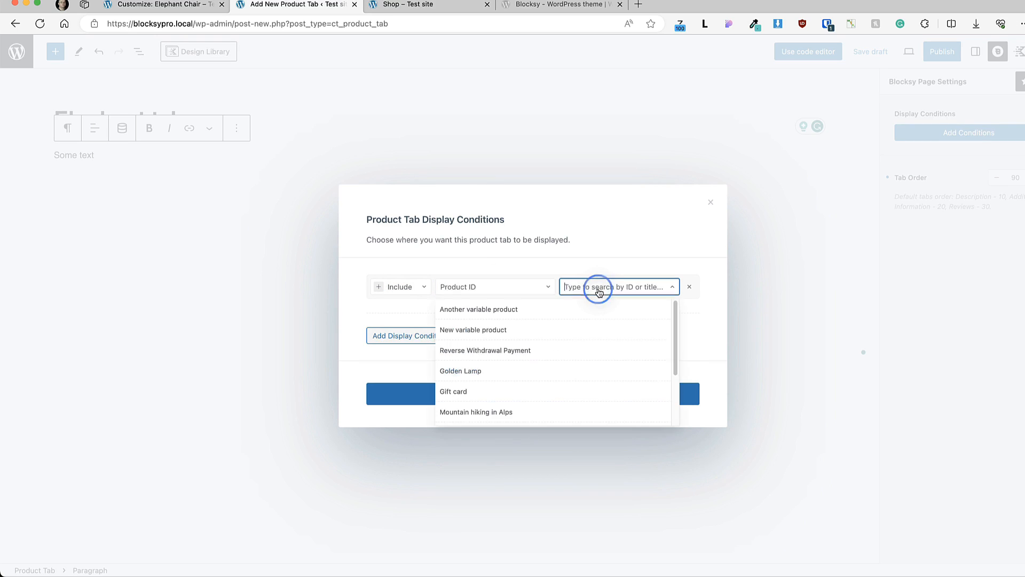
text(ele)
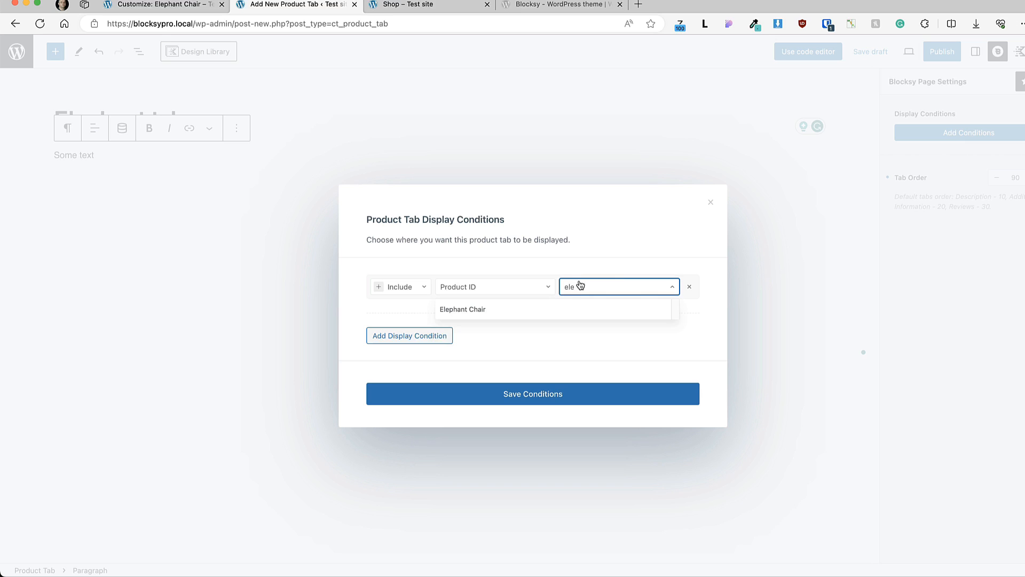
click(490, 308)
click(536, 398)
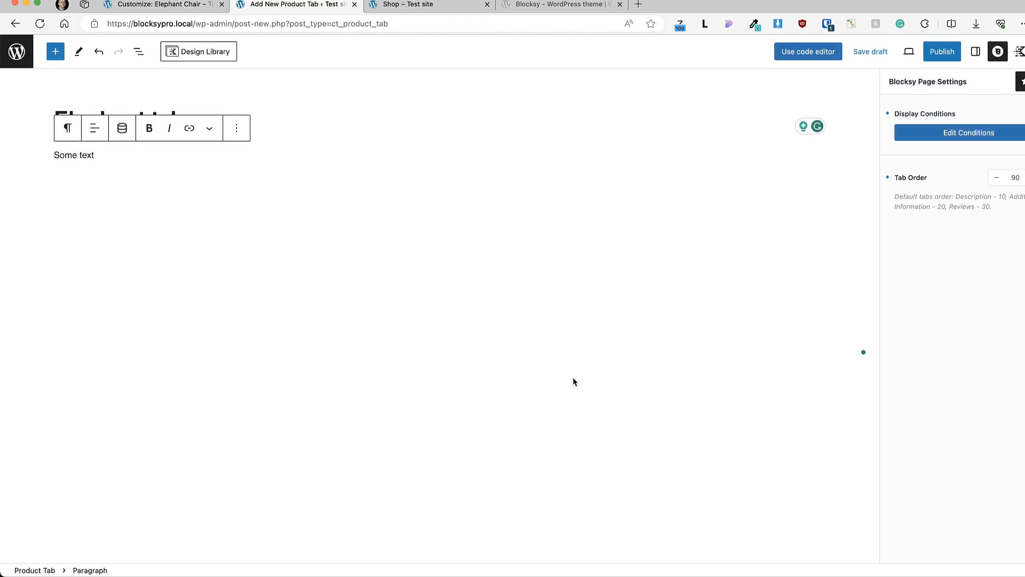
click(942, 52)
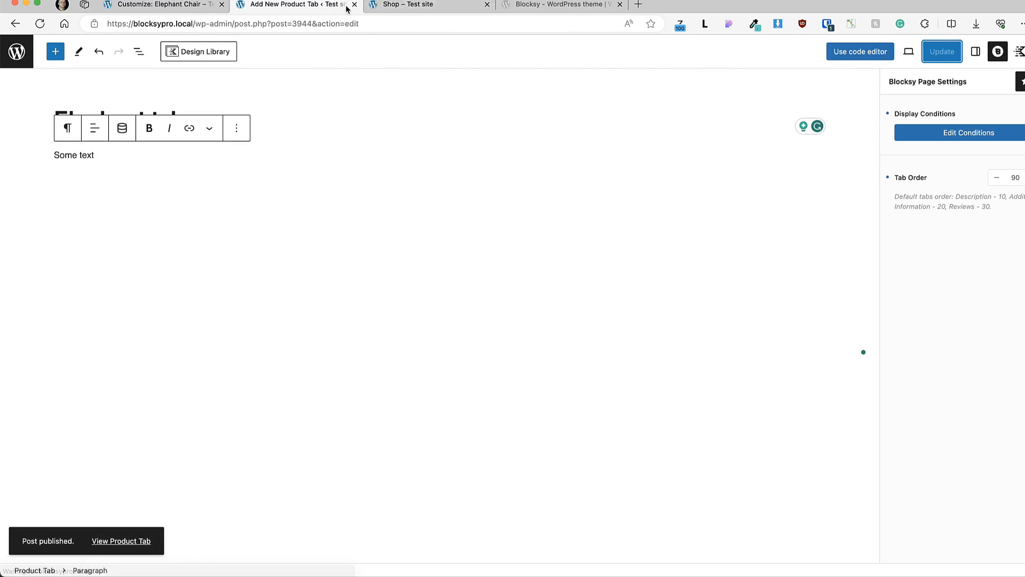
- View the Elephant tab on the Elephant Chair product page and compare with the product tabs on the TECKIN Bedside Table Lamp page
click(411, 4)
scroll(739, 278, down, 8)
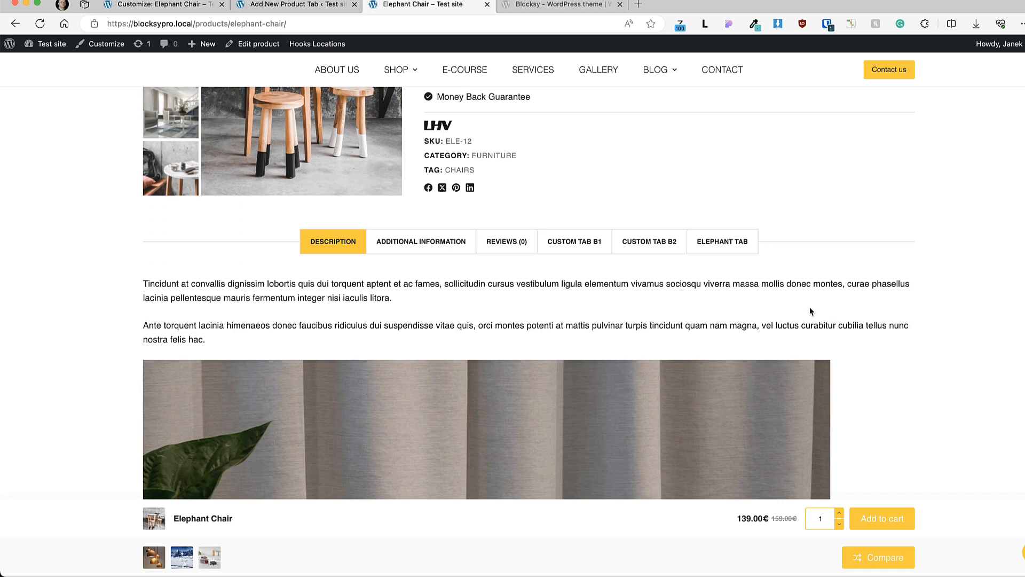
click(726, 250)
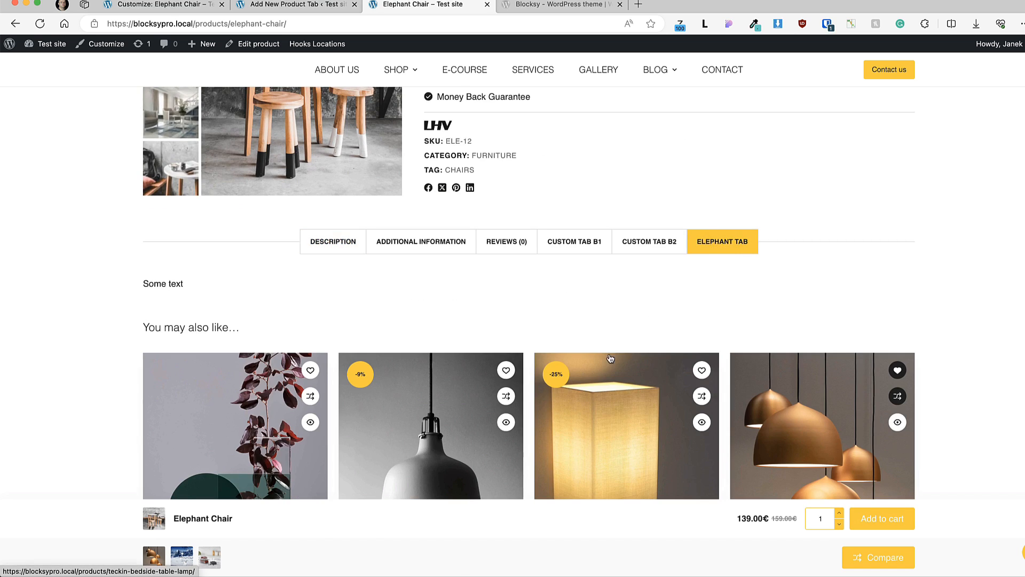
scroll(609, 302, down, 3)
click(609, 301)
scroll(609, 320, down, 5)
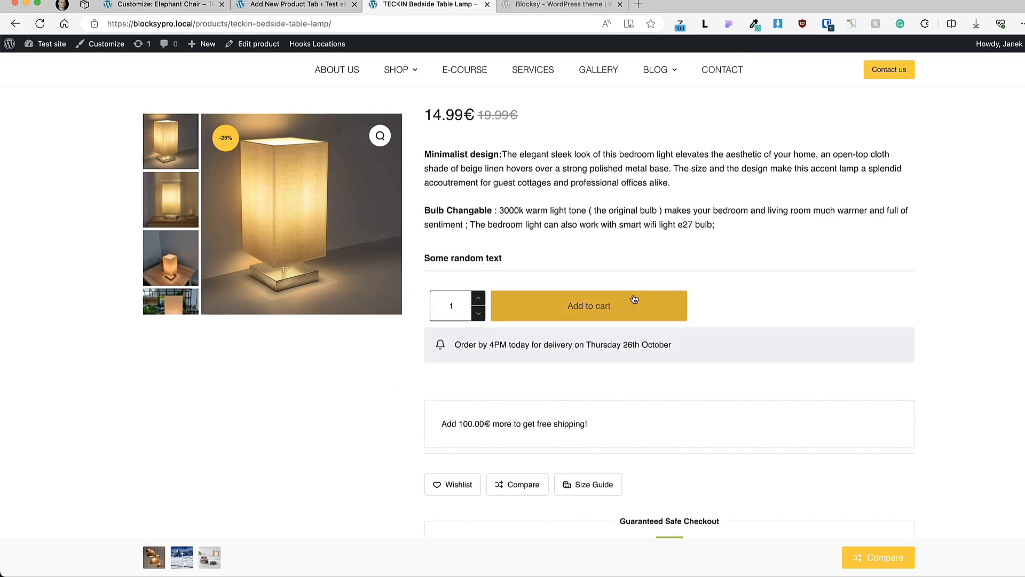
scroll(606, 352, down, 8)
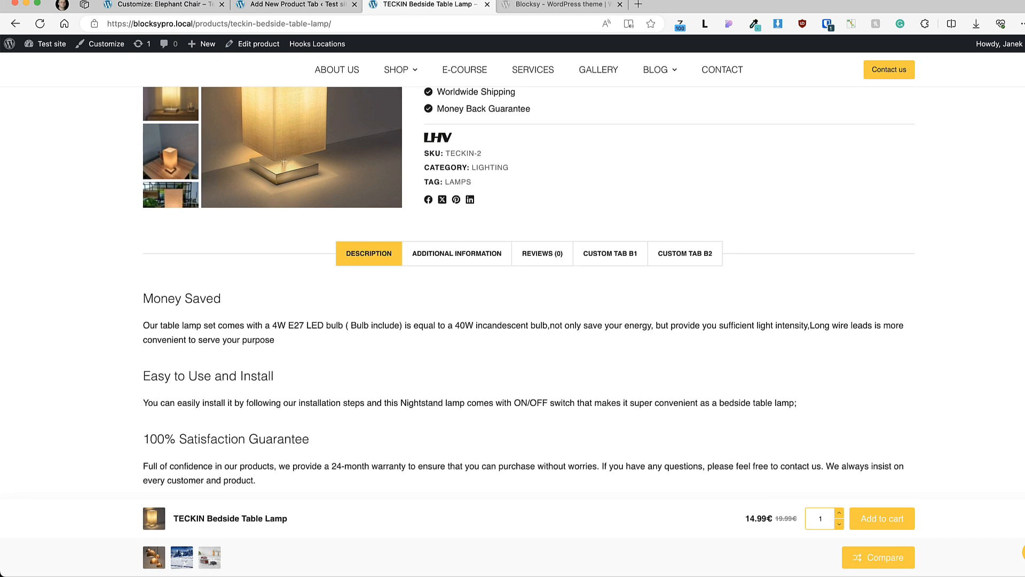
- Return to the Customizer, open the Single Product's Product Tabs settings, and try the Type 1 tab layout
click(155, 5)
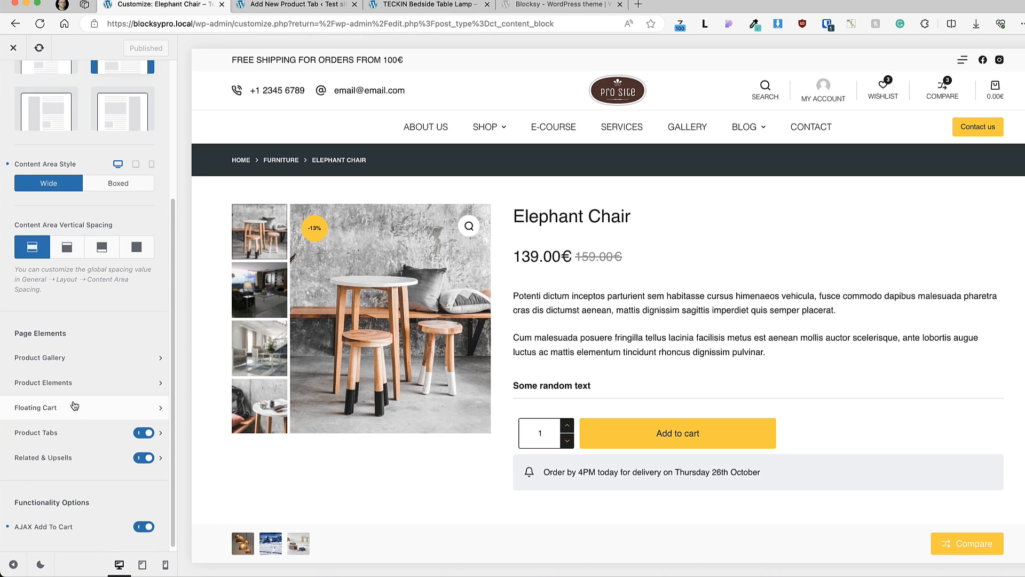
click(70, 433)
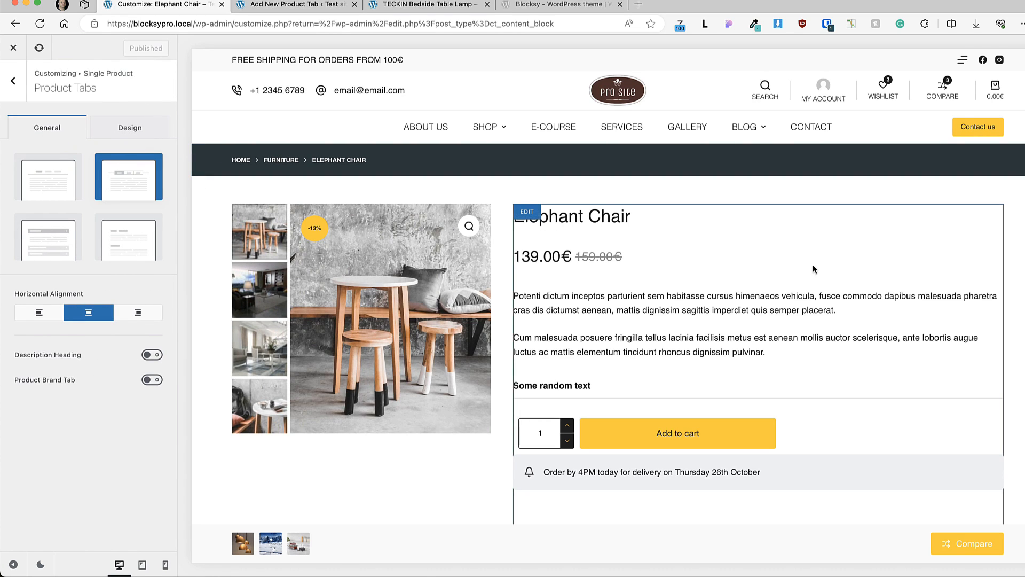
scroll(813, 267, down, 12)
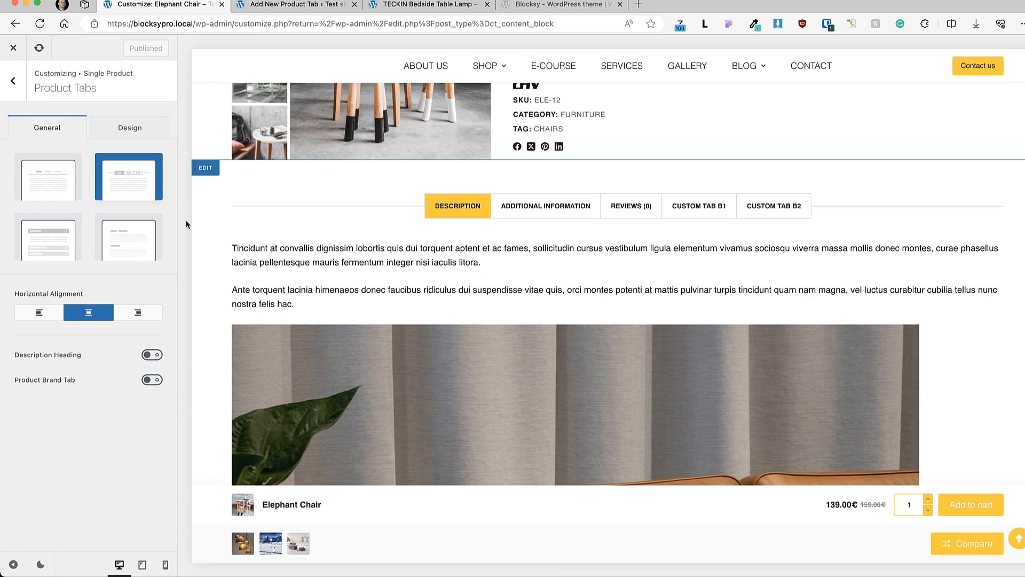
click(55, 186)
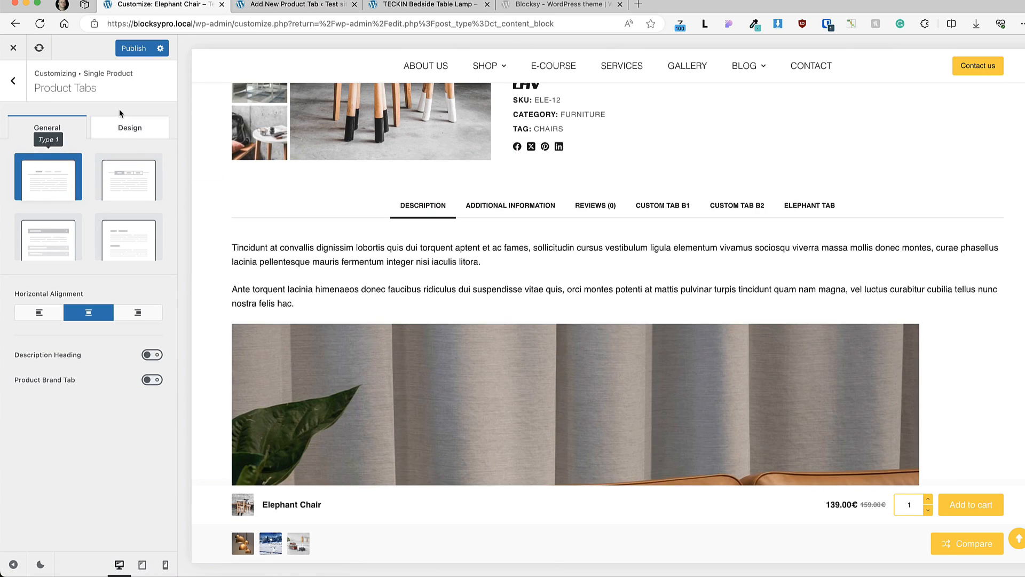
- Change the product tabs to the accordion layout and expand the Additional Information section in the preview
click(55, 247)
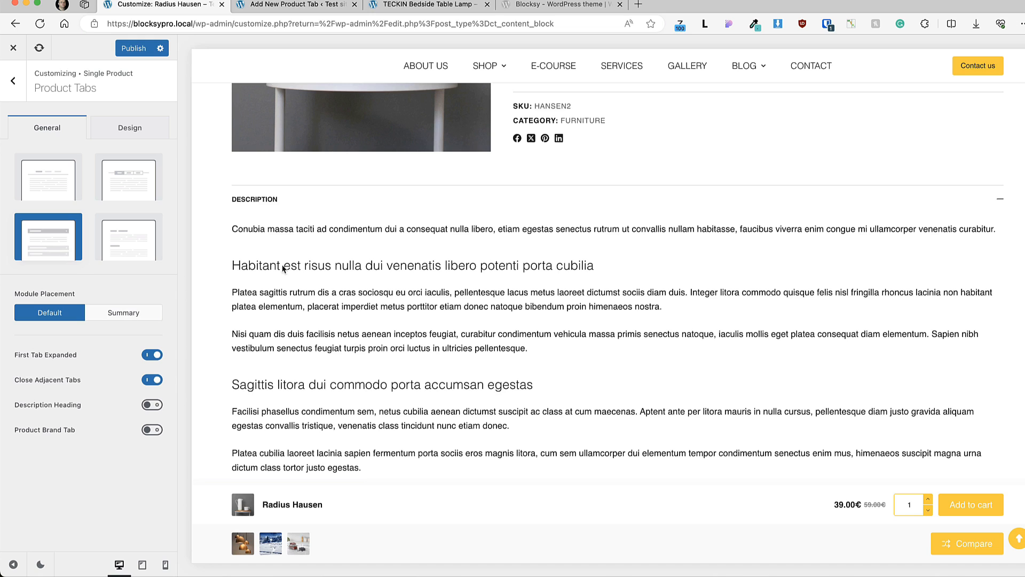
scroll(846, 247, down, 5)
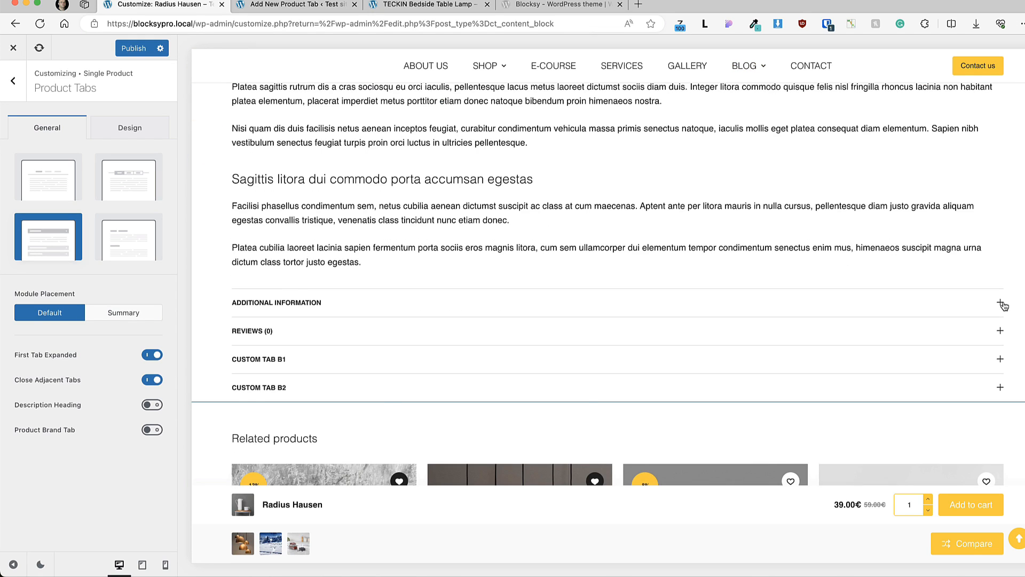
click(1000, 303)
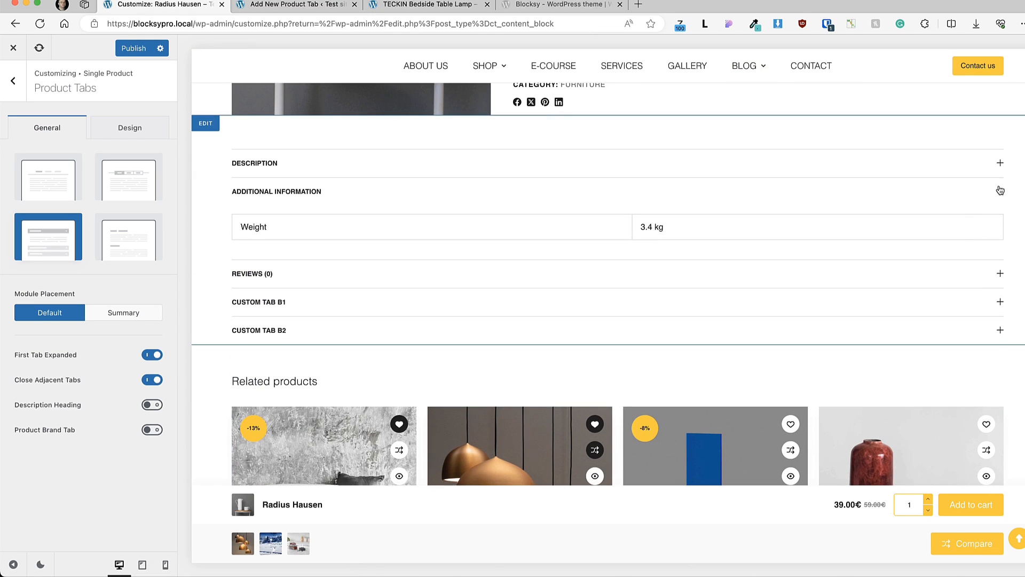
- Turn off First Tab Expanded and test it by expanding and collapsing the Description section in the preview
click(154, 354)
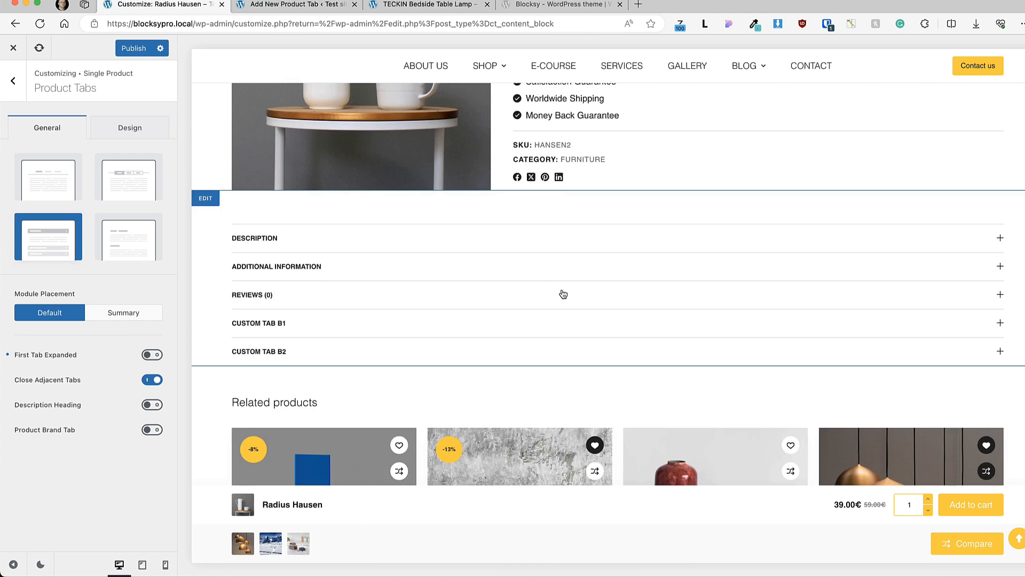
click(1000, 330)
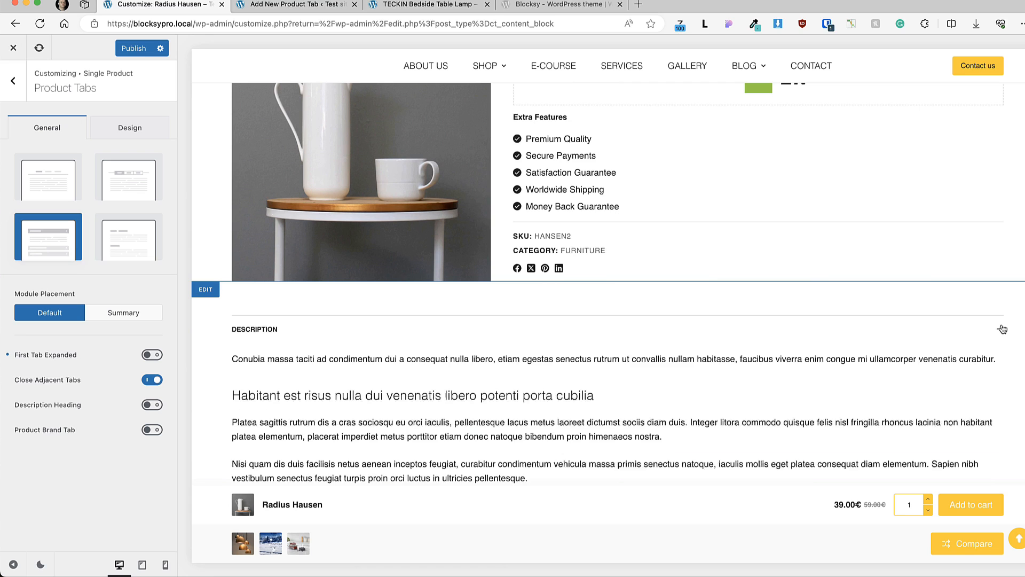
click(1001, 330)
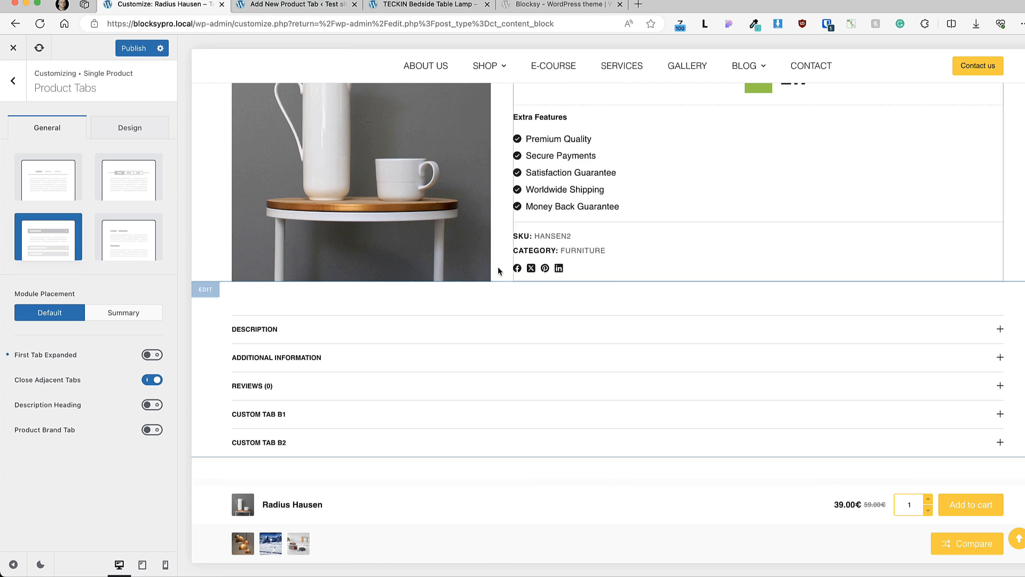
- Try the product tabs layout that stacks all sections openly, and switch back to the accordion layout
click(122, 241)
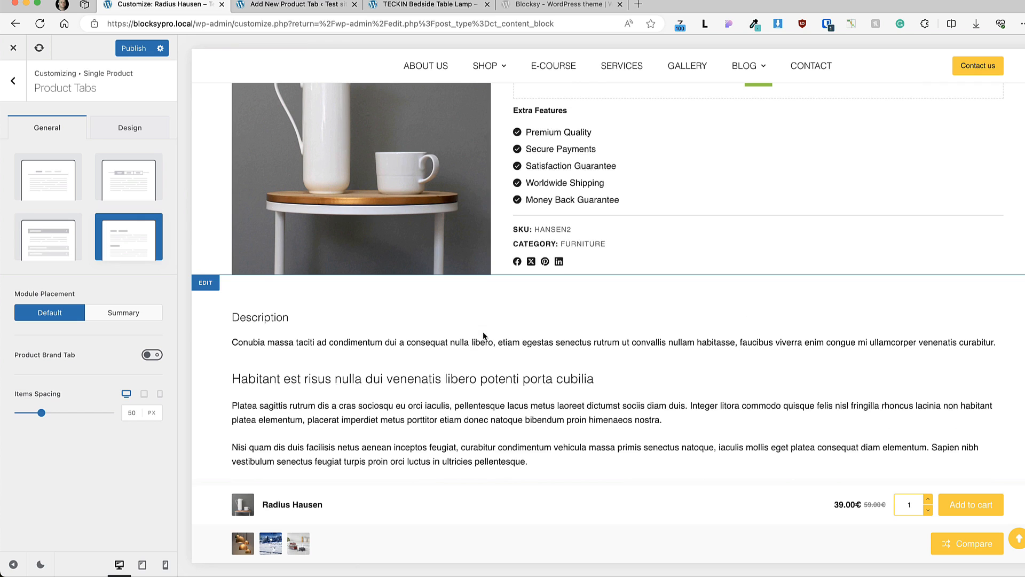
click(51, 238)
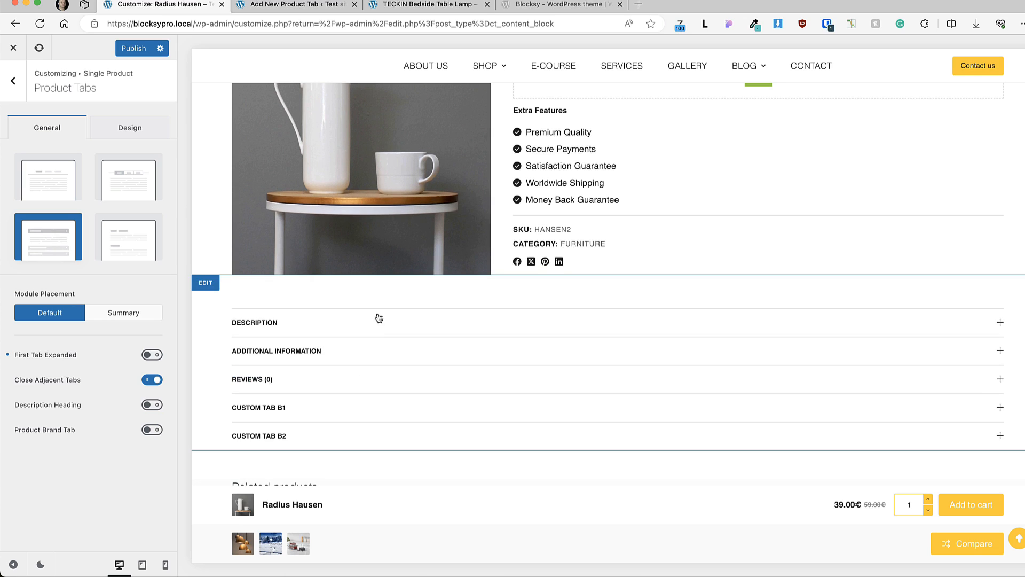
- Set the accordion tabs' Module Placement to Summary and check their position in the product preview
click(132, 313)
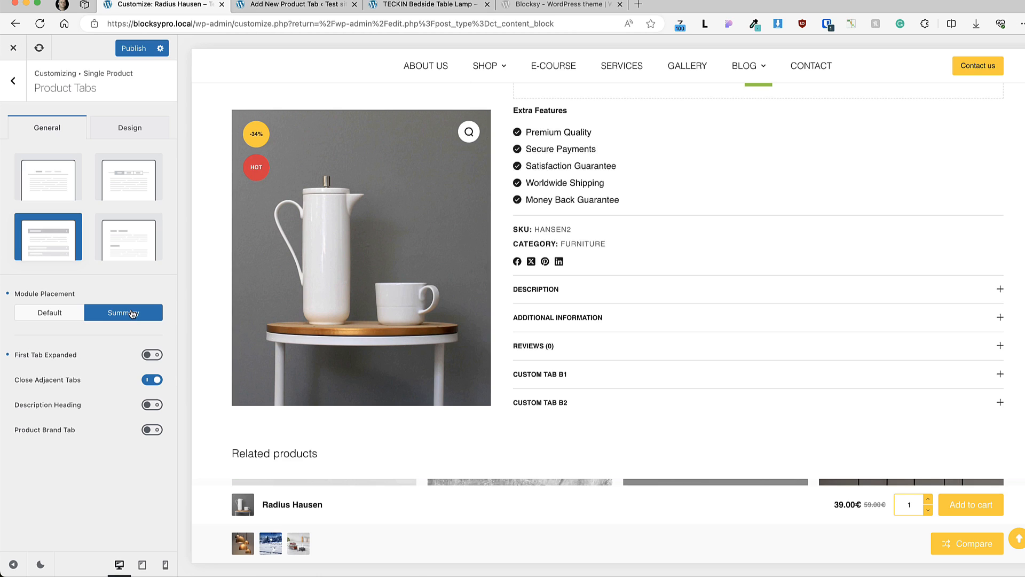
scroll(682, 220, up, 3)
scroll(632, 201, down, 3)
scroll(686, 221, up, 3)
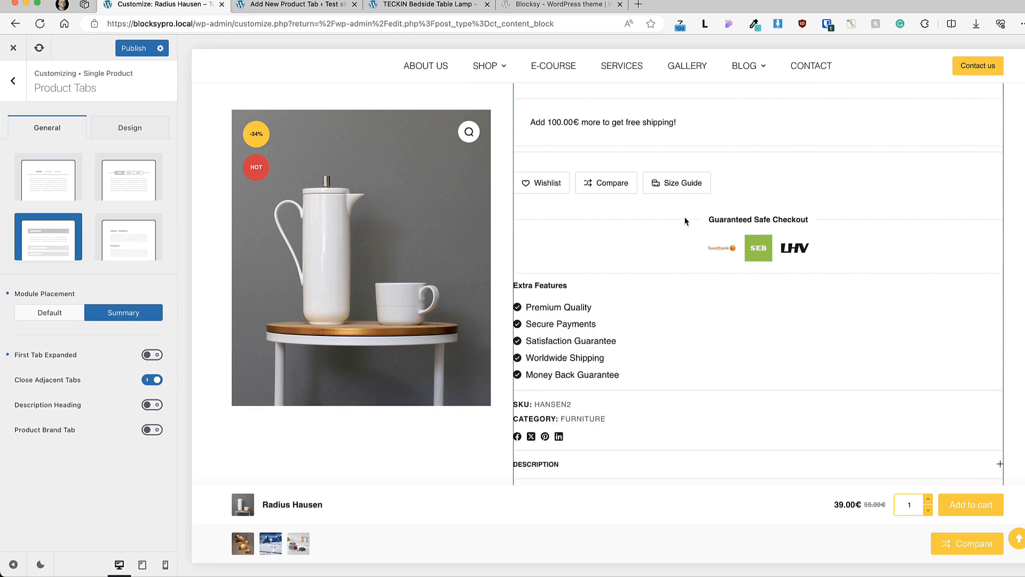
scroll(685, 221, up, 5)
scroll(685, 222, down, 10)
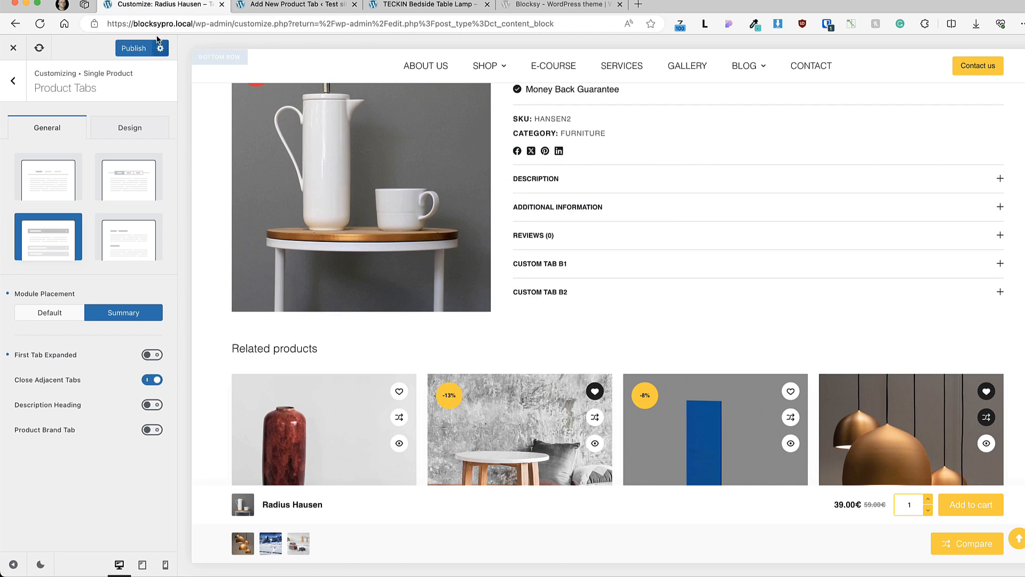
- Publish the product tabs changes and reload the TECKIN Bedside Table Lamp product page to review its layout
click(137, 48)
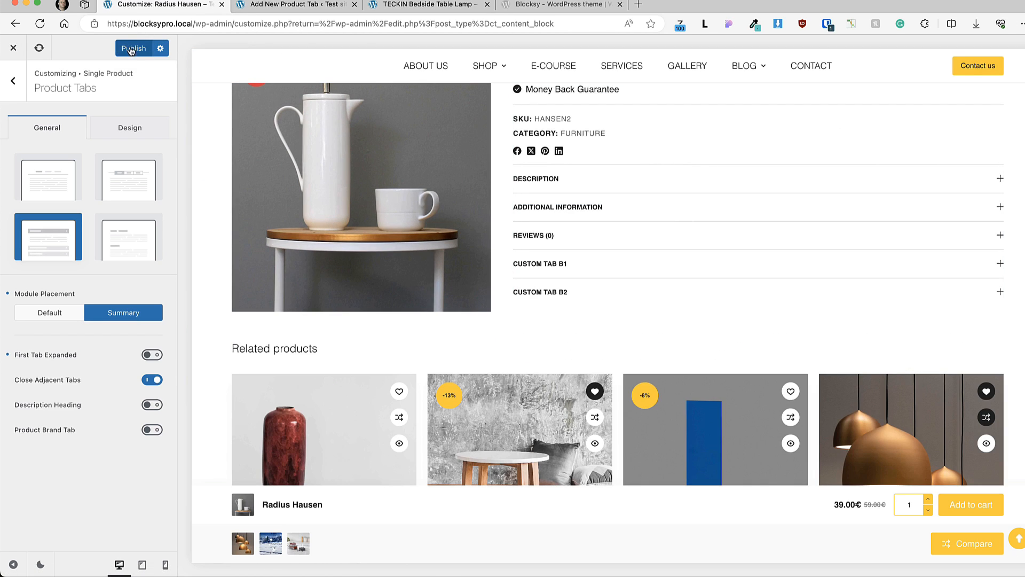
click(385, 3)
click(40, 23)
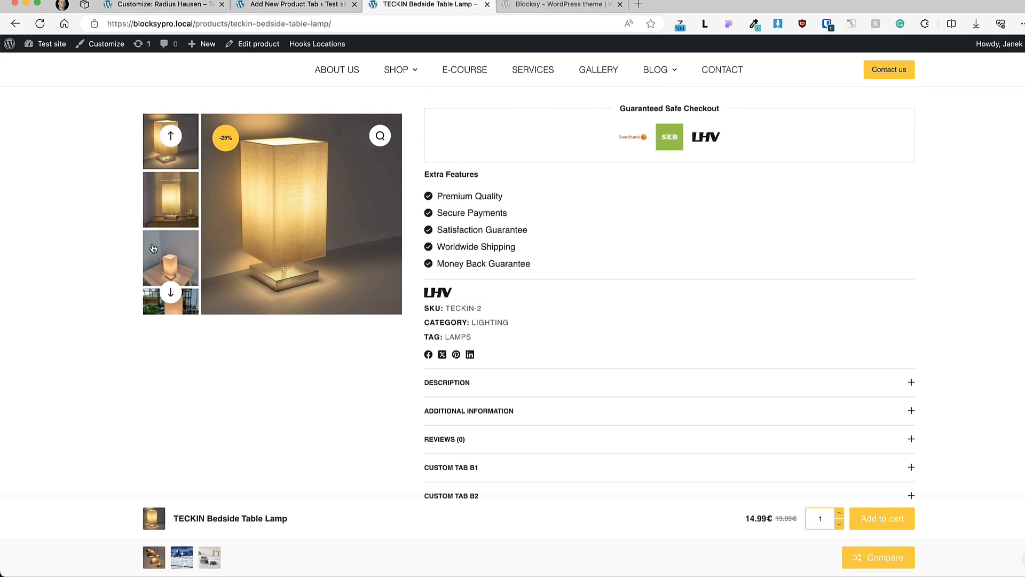
scroll(153, 248, up, 10)
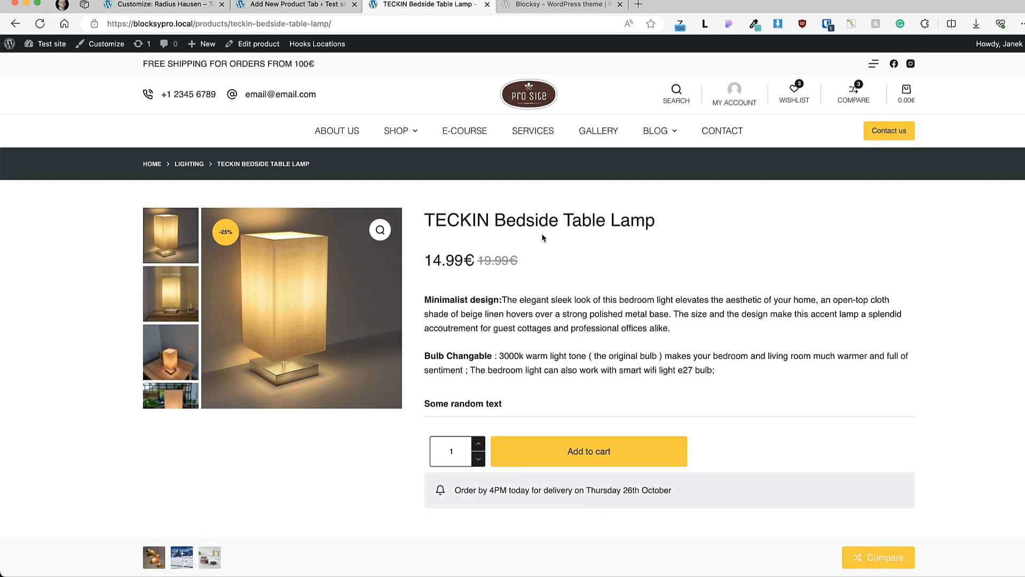
scroll(644, 296, down, 10)
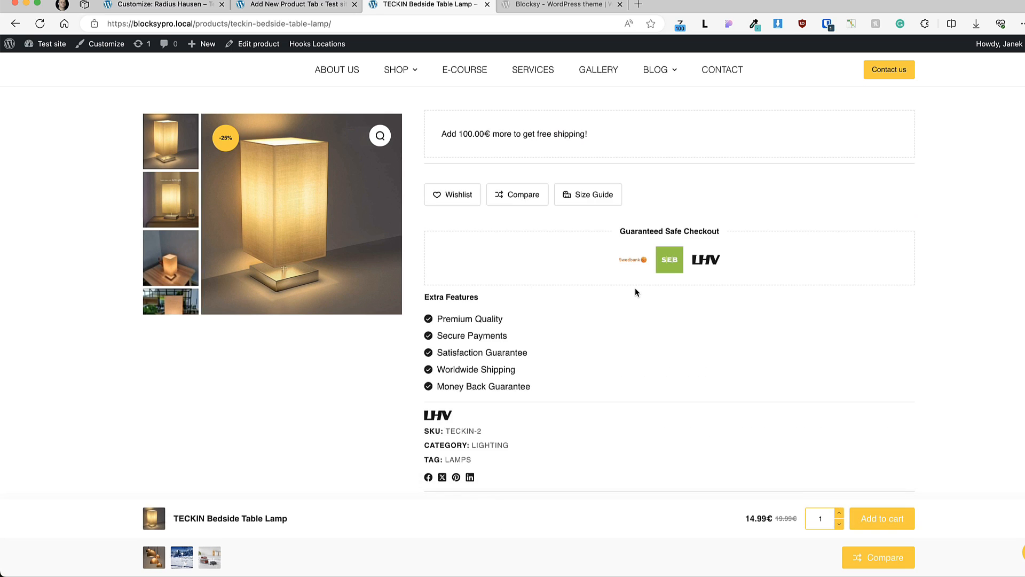
- Expand and collapse the Description, Additional Information and Reviews accordion sections on the lamp's product page
scroll(633, 289, down, 3)
click(912, 200)
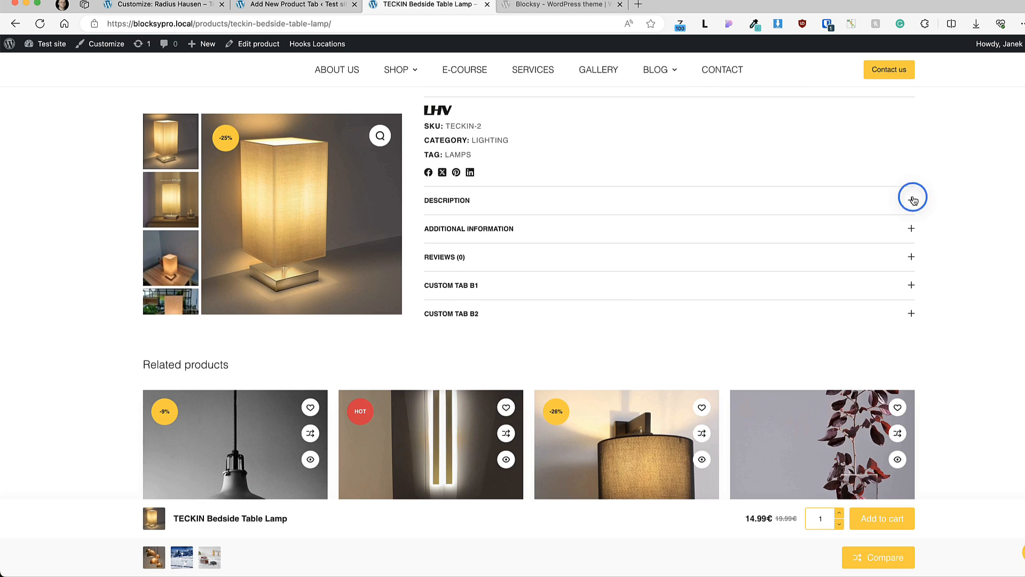
click(913, 200)
click(911, 228)
click(911, 230)
click(909, 257)
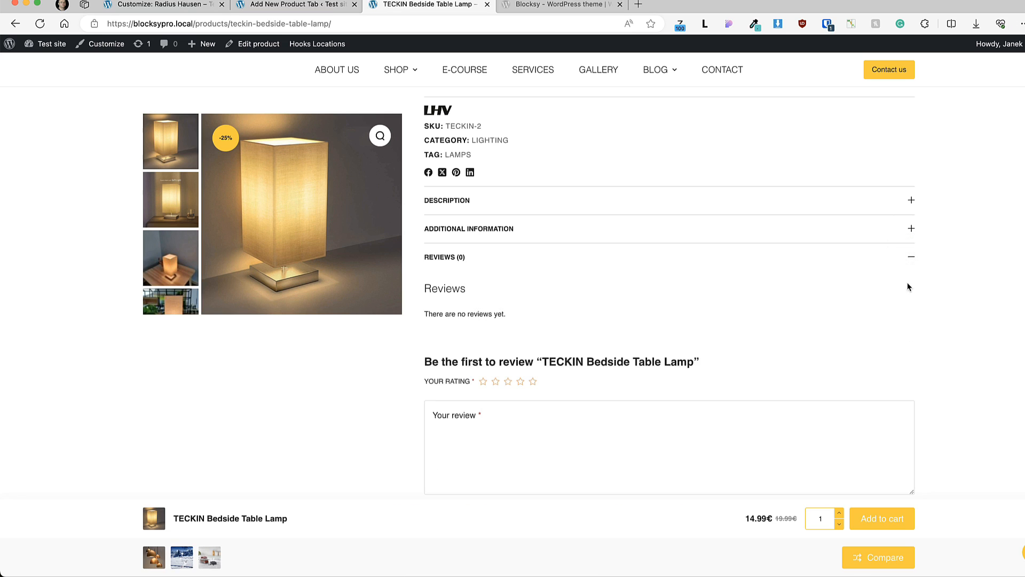
click(911, 257)
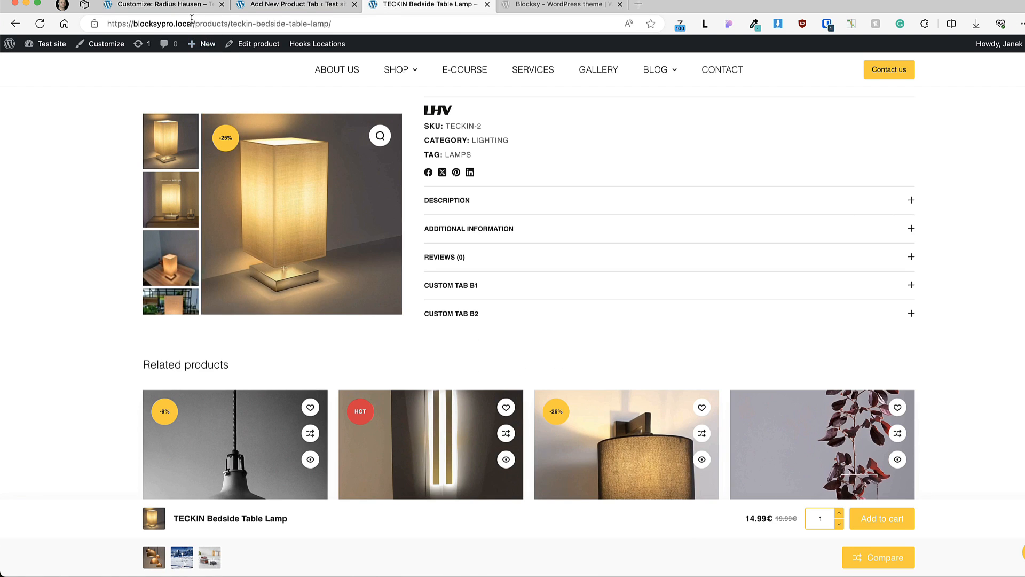
- Return to the Customizer, view the Product Tabs design options, and go back to the Single Product settings
click(149, 7)
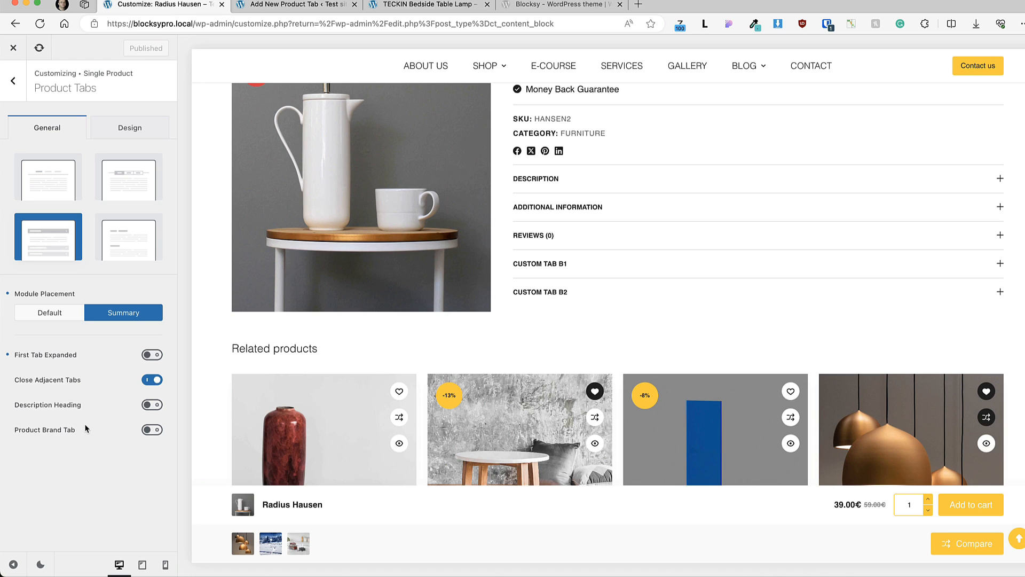
scroll(671, 293, down, 4)
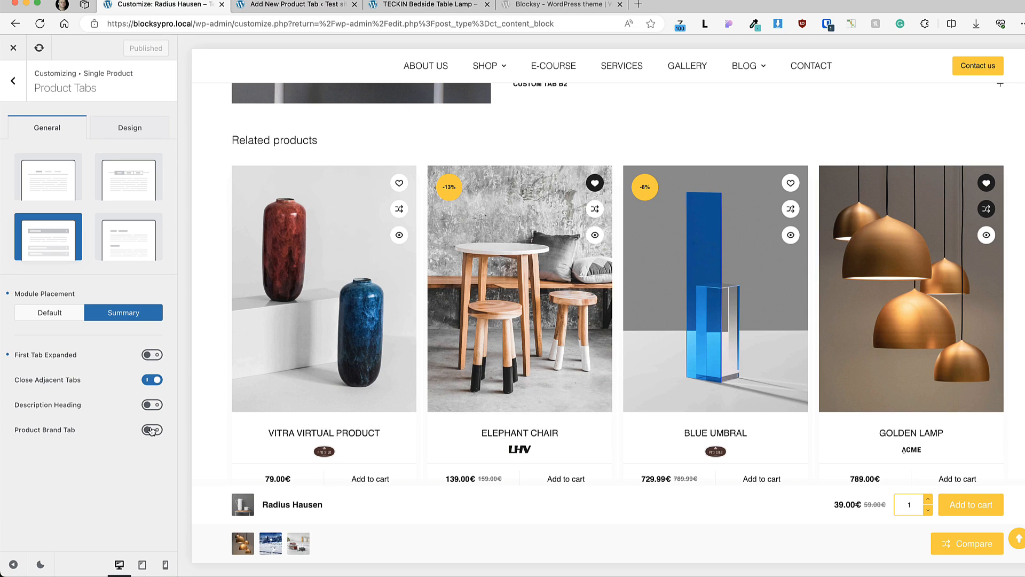
click(137, 134)
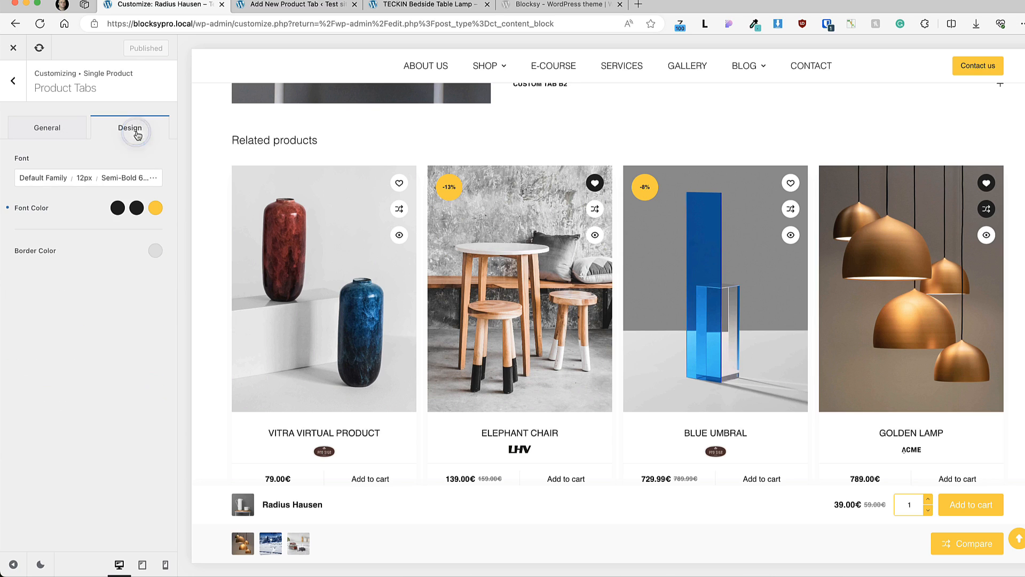
click(15, 83)
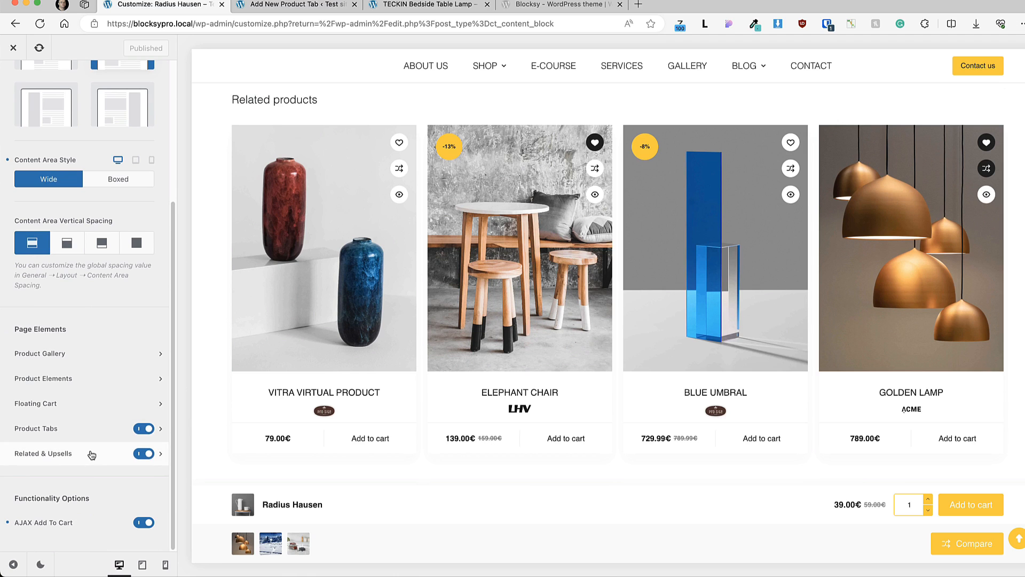
- Open the Related & Upsells settings, review the related products in the preview, and set their Type to Slider
click(72, 459)
scroll(562, 274, up, 4)
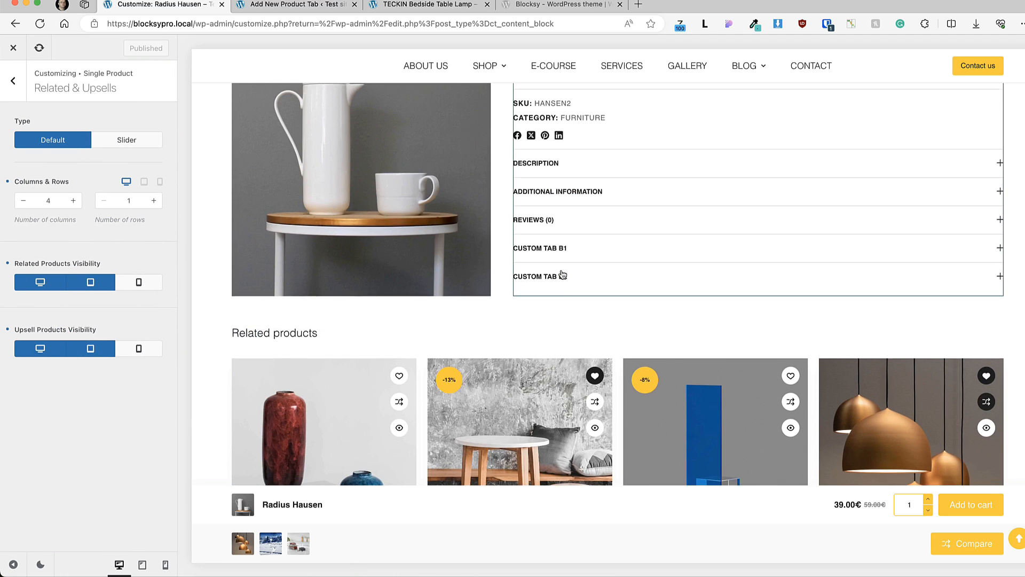
scroll(563, 274, down, 3)
scroll(673, 316, down, 1)
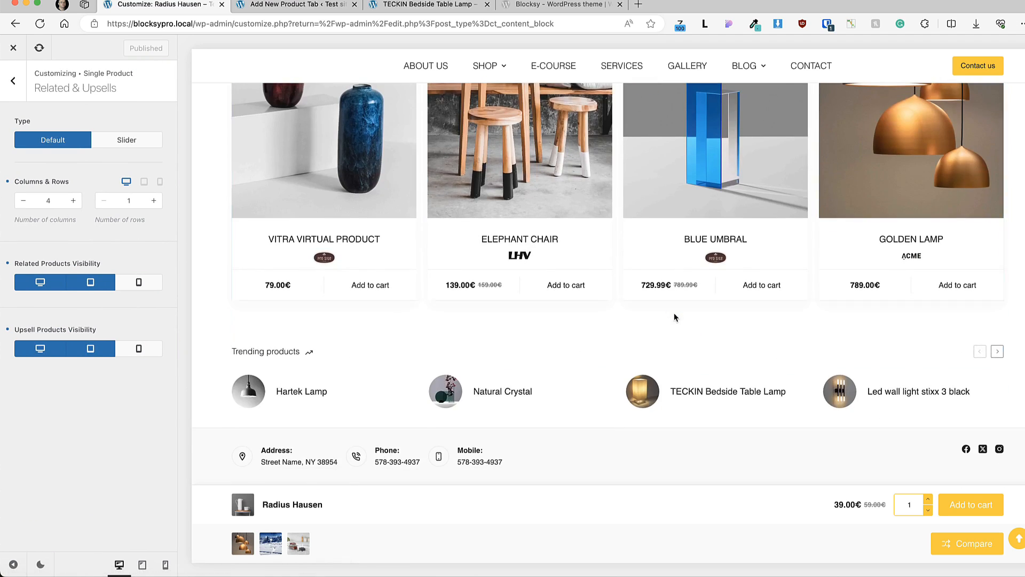
scroll(674, 315, up, 2)
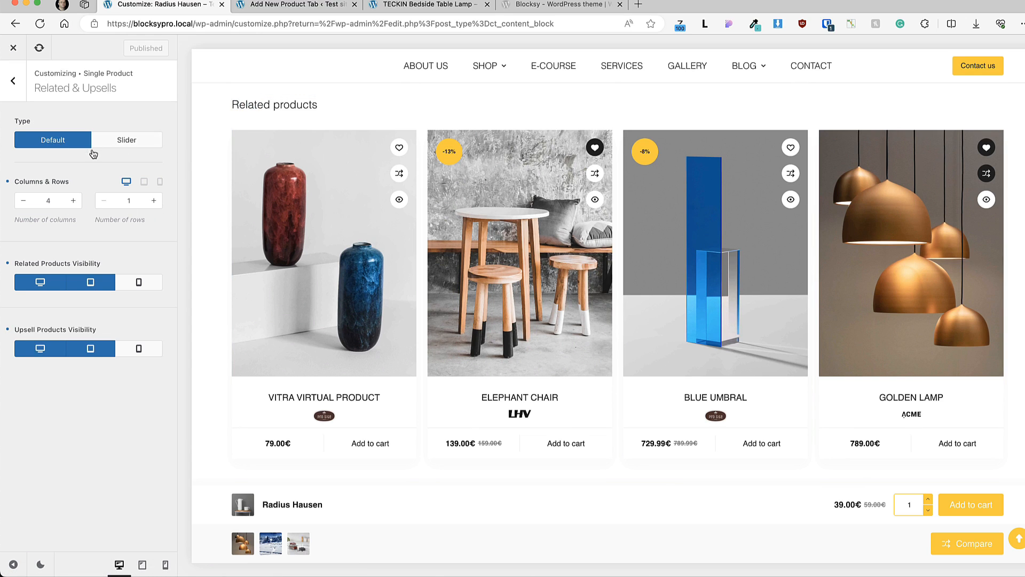
click(141, 140)
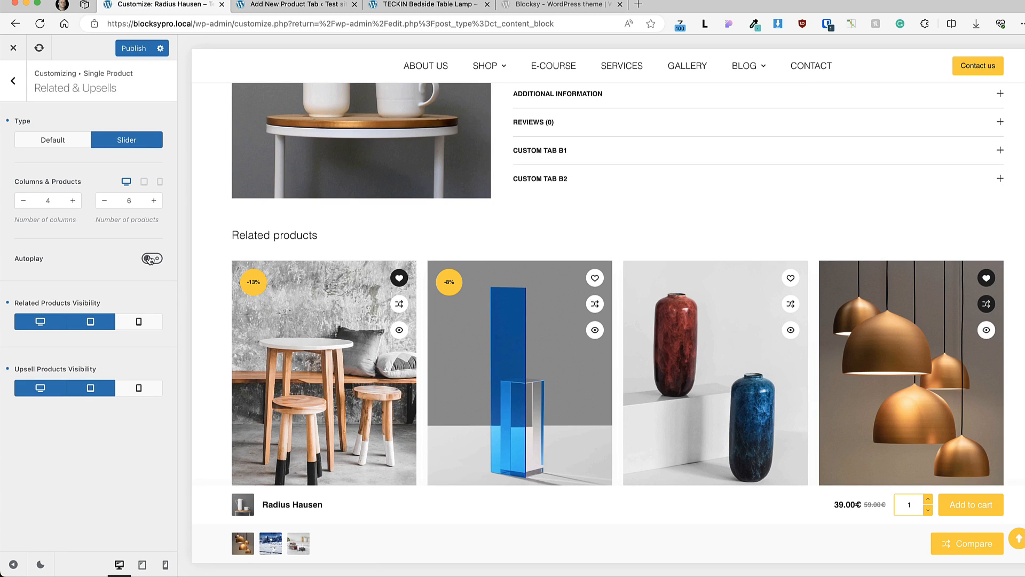
- Try the related products slider with 2 columns, advance its slides in the preview, and set the columns back to 4
click(25, 202)
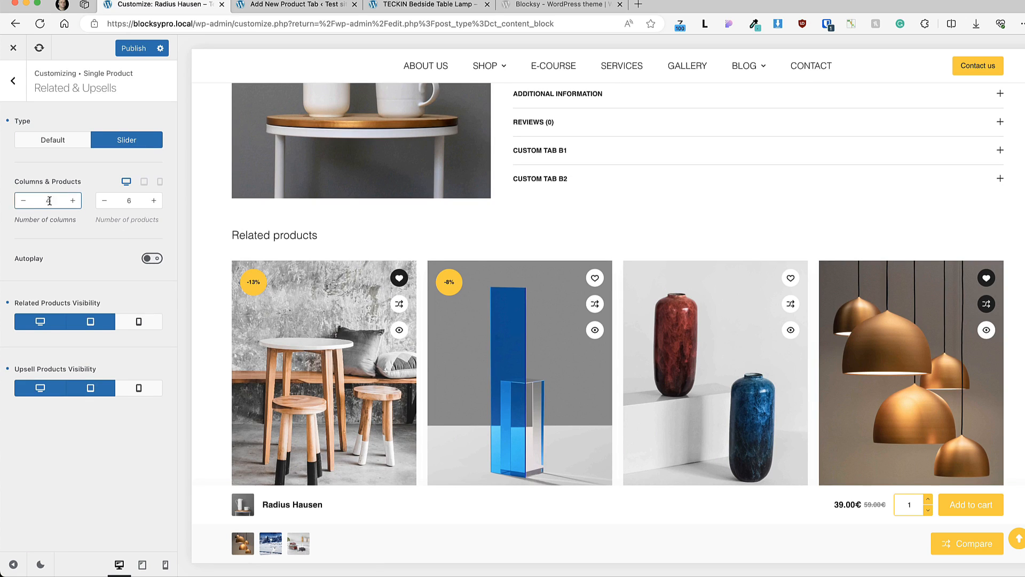
click(24, 201)
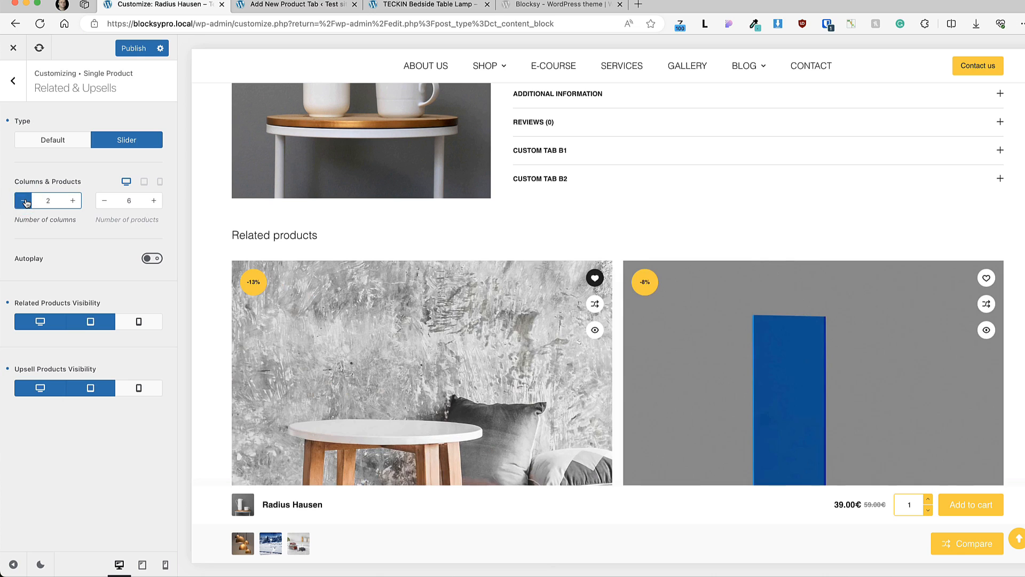
scroll(649, 238, down, 4)
click(982, 329)
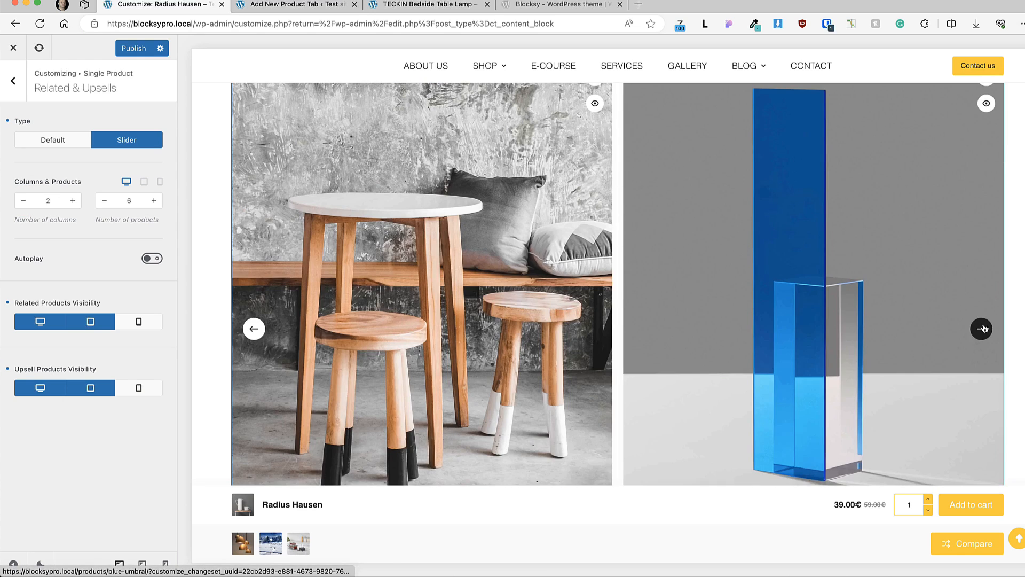
click(982, 329)
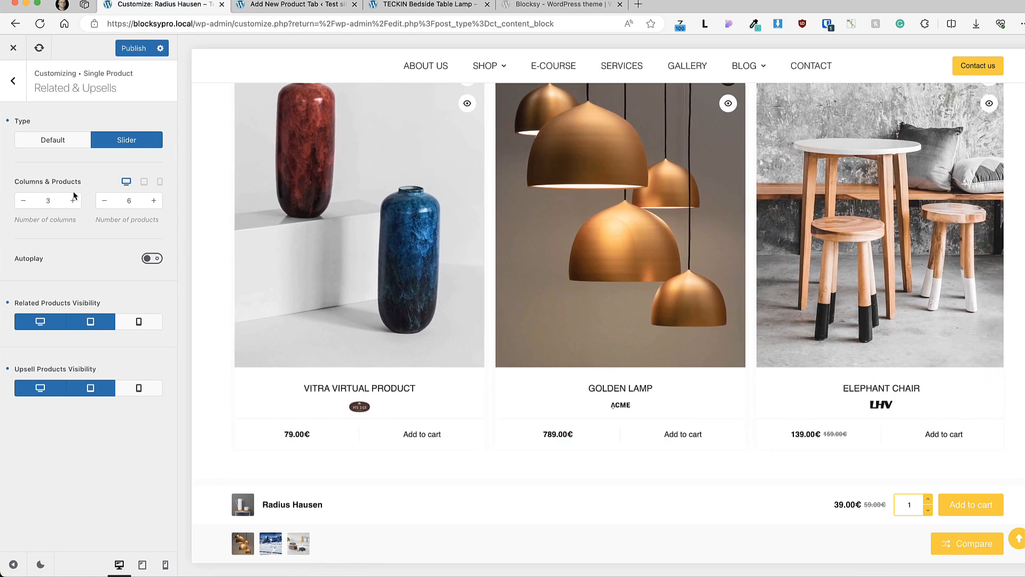
click(72, 200)
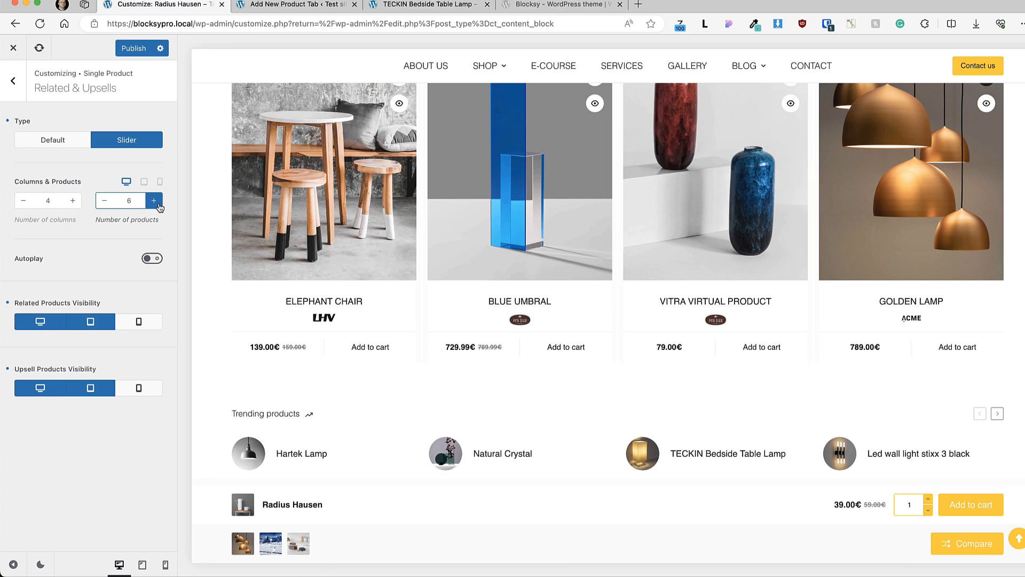
click(126, 202)
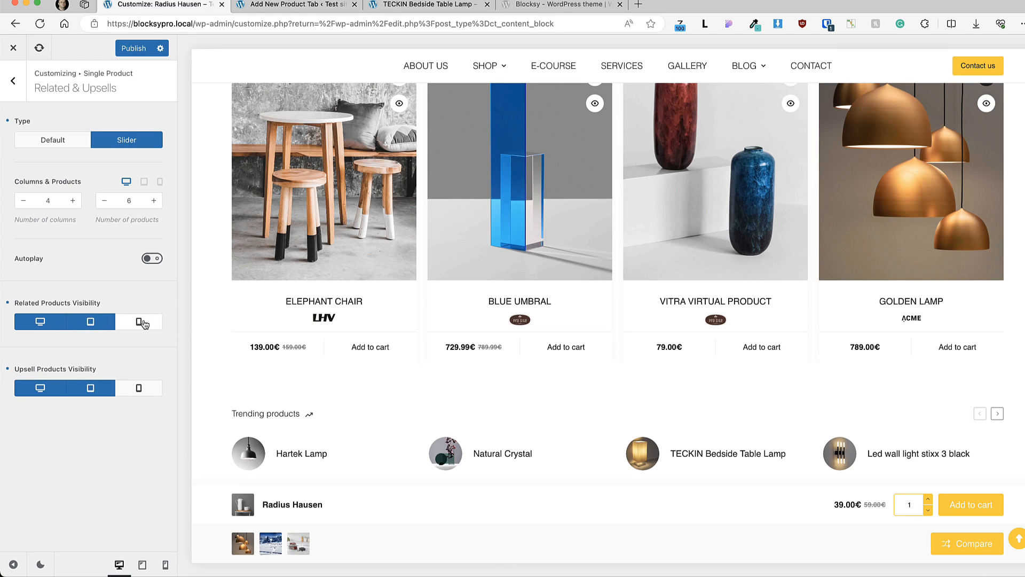
- Test AJAX Add To Cart by adding the TECKIN Bedside Table Lamp to the cart, close the cart and return to the Customizer
click(13, 81)
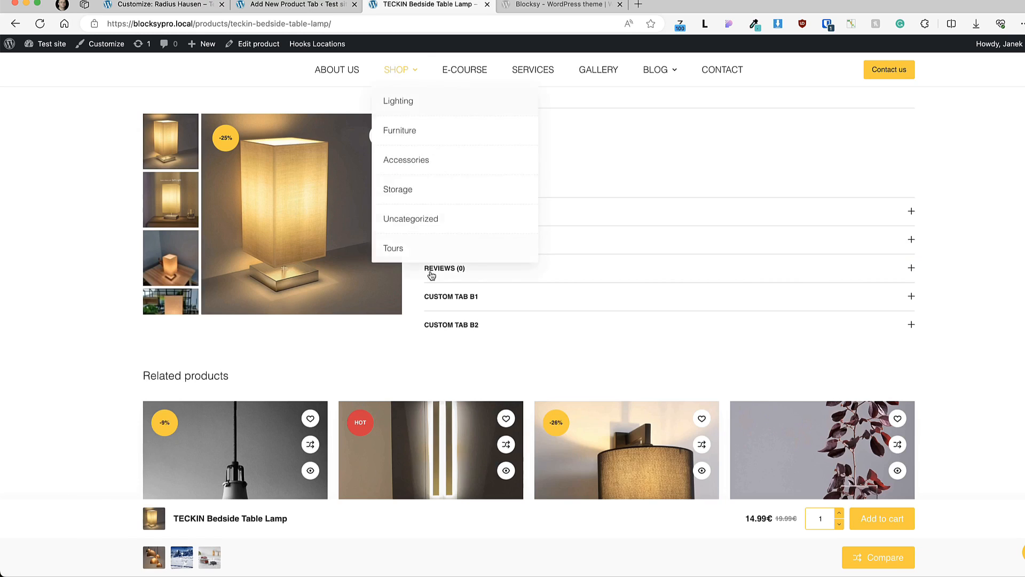
scroll(668, 315, up, 10)
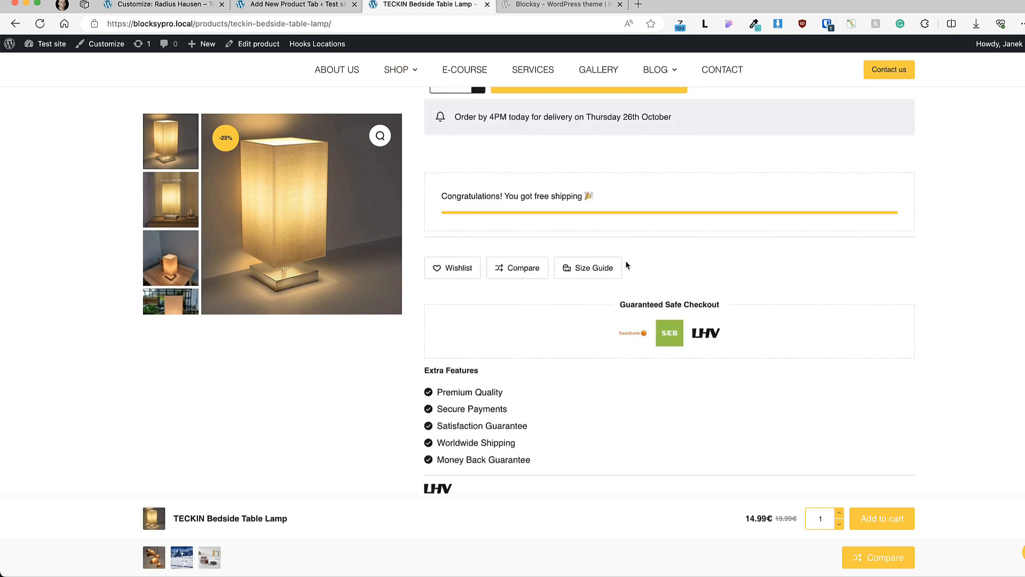
click(587, 299)
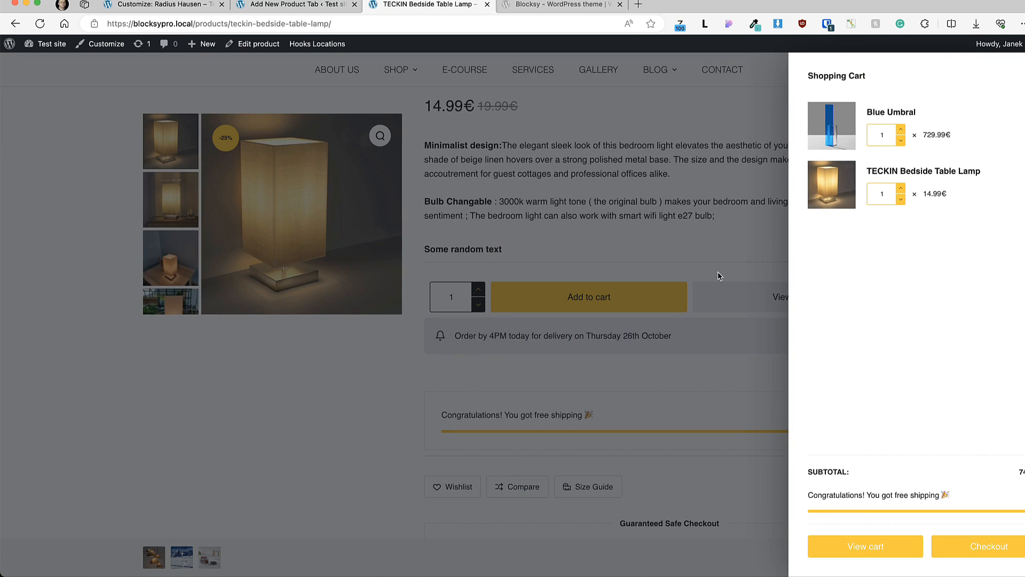
click(1021, 79)
click(160, 4)
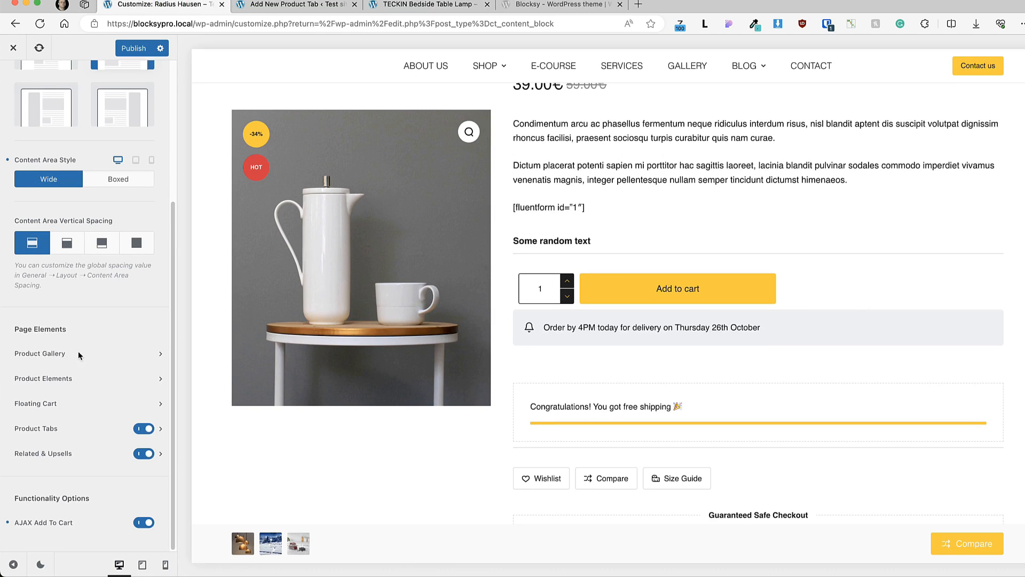
- Publish the related products slider changes and exit the Single Product settings
scroll(75, 366, up, 5)
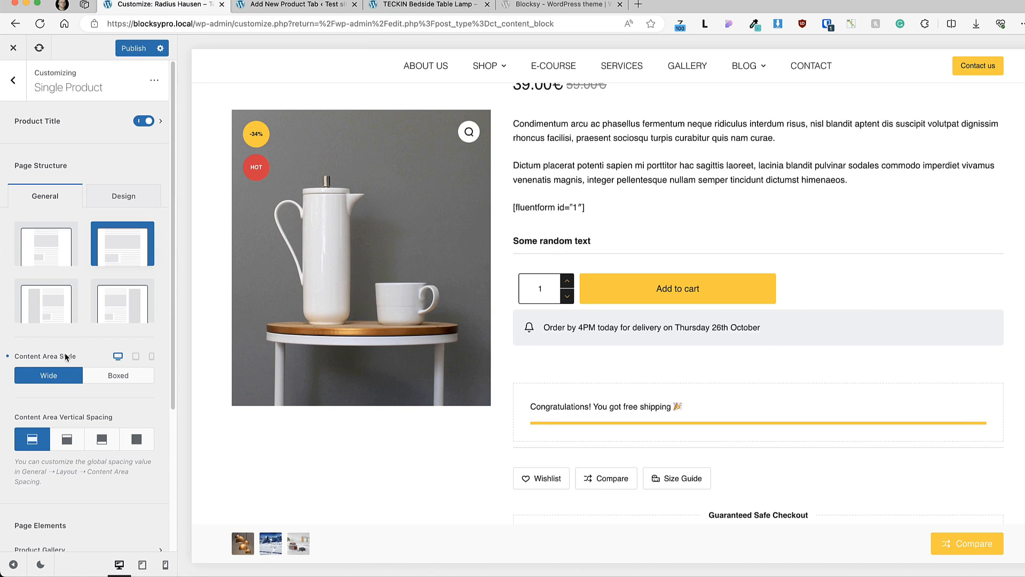
click(134, 48)
click(15, 84)
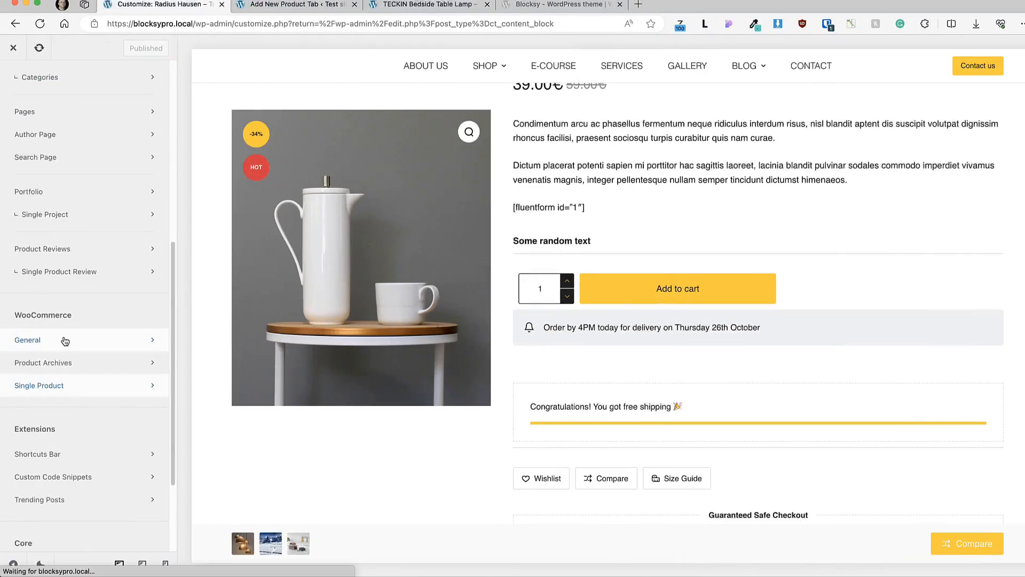
- Check the Custom Thank You Pages extension in the Blocksy dashboard's Shop Extra section and open the Thank You Pages list
click(297, 6)
click(22, 59)
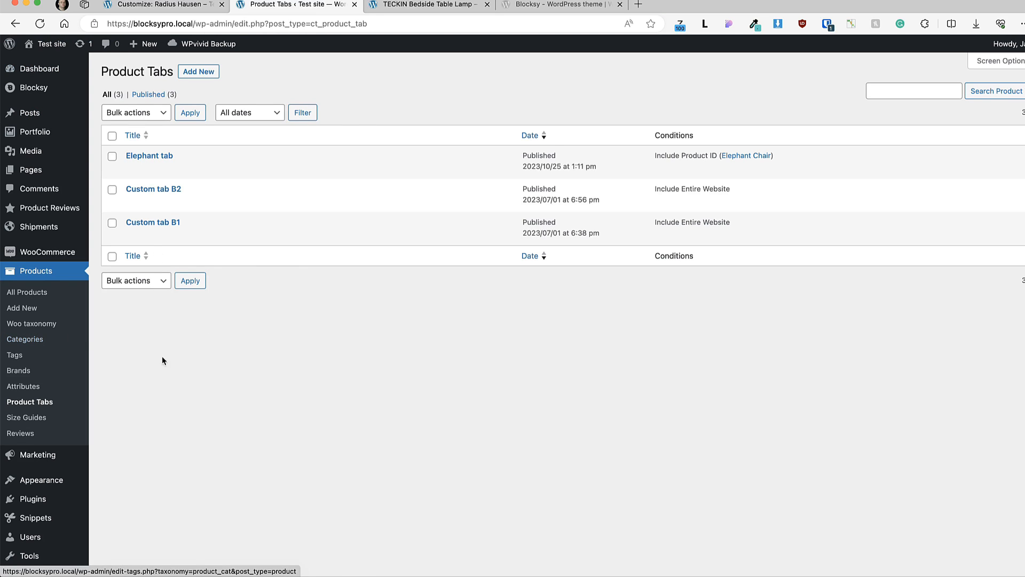
click(29, 293)
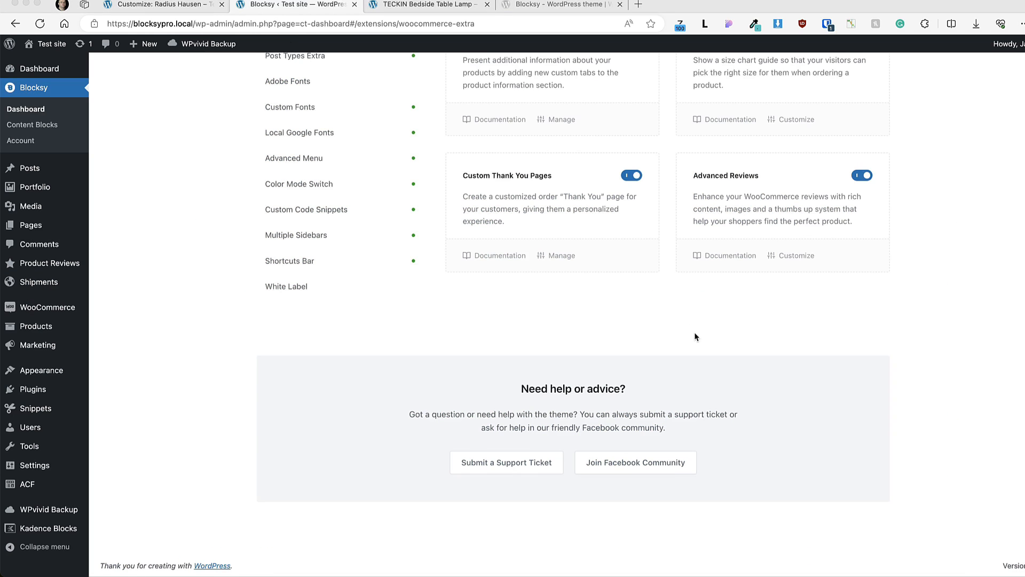
scroll(696, 336, up, 3)
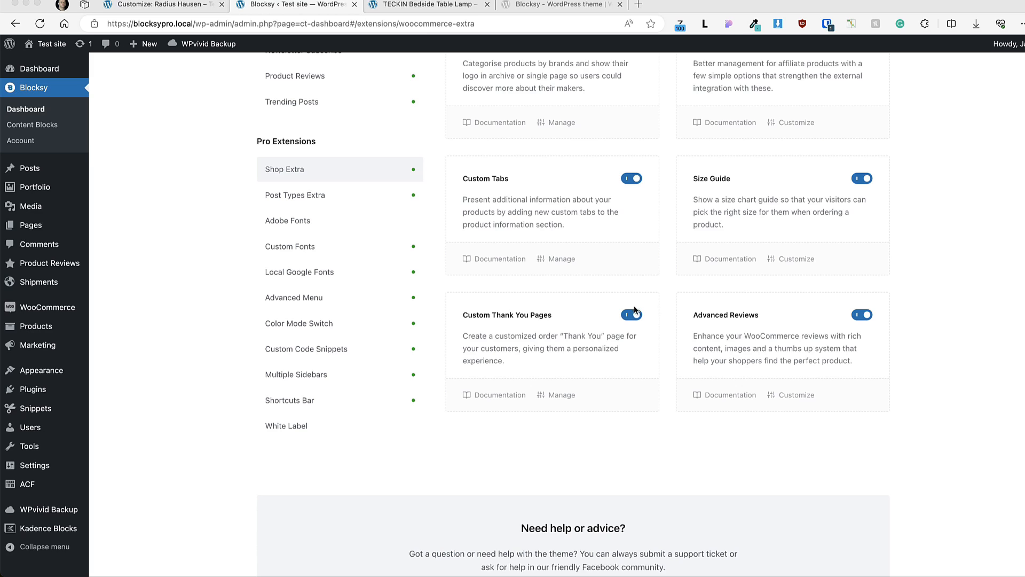
mouse_move(10, 350)
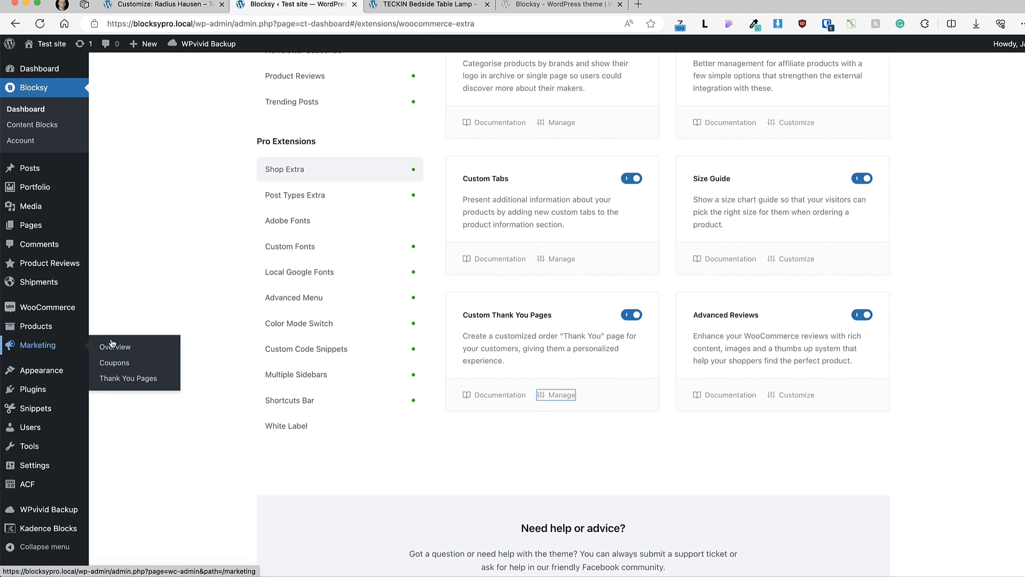
click(129, 377)
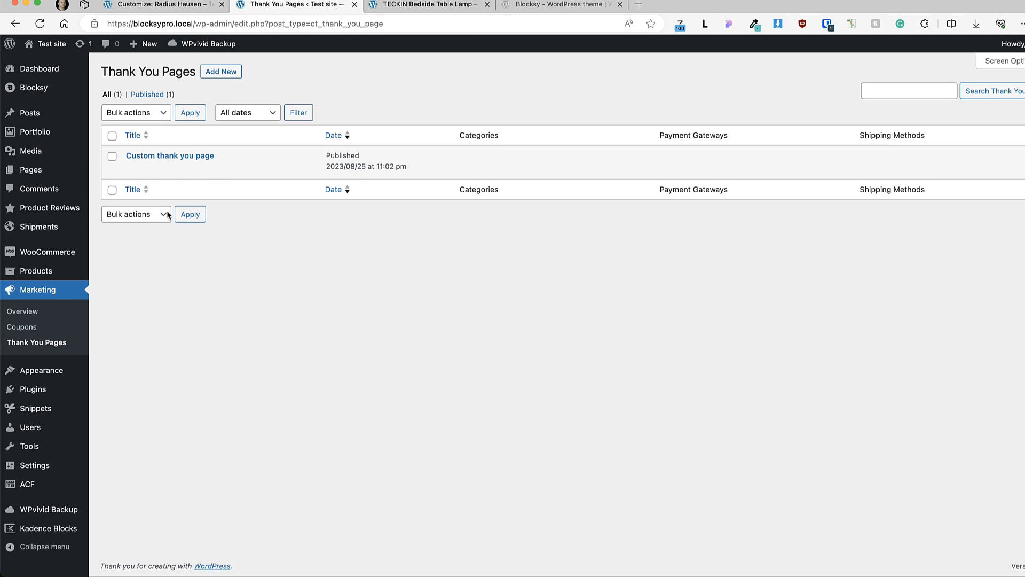
- Create a new thank you page titled "Elephant thank you page" and insert Blocksy's Order Details block
click(228, 71)
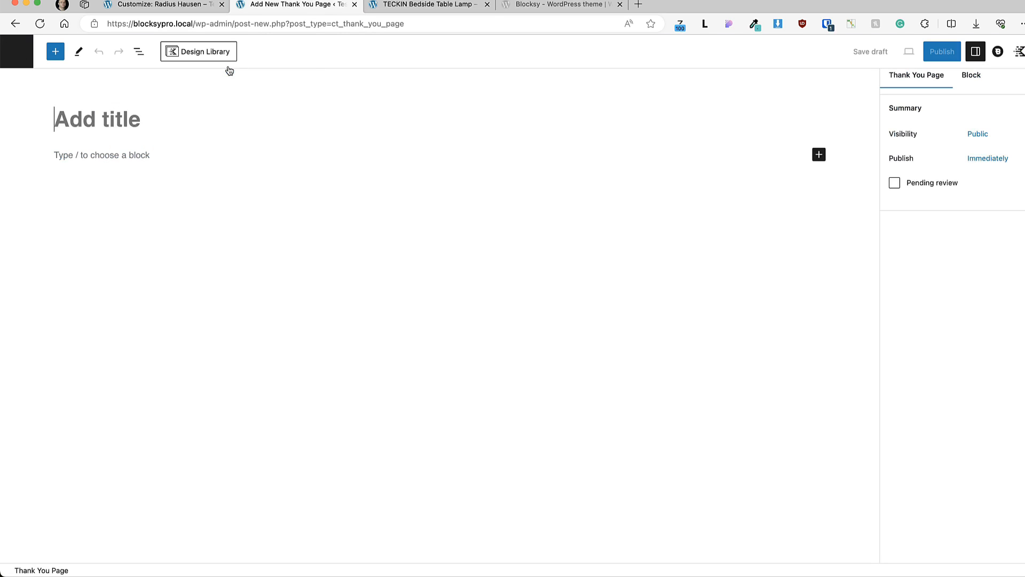
text(Elephant thank you page)
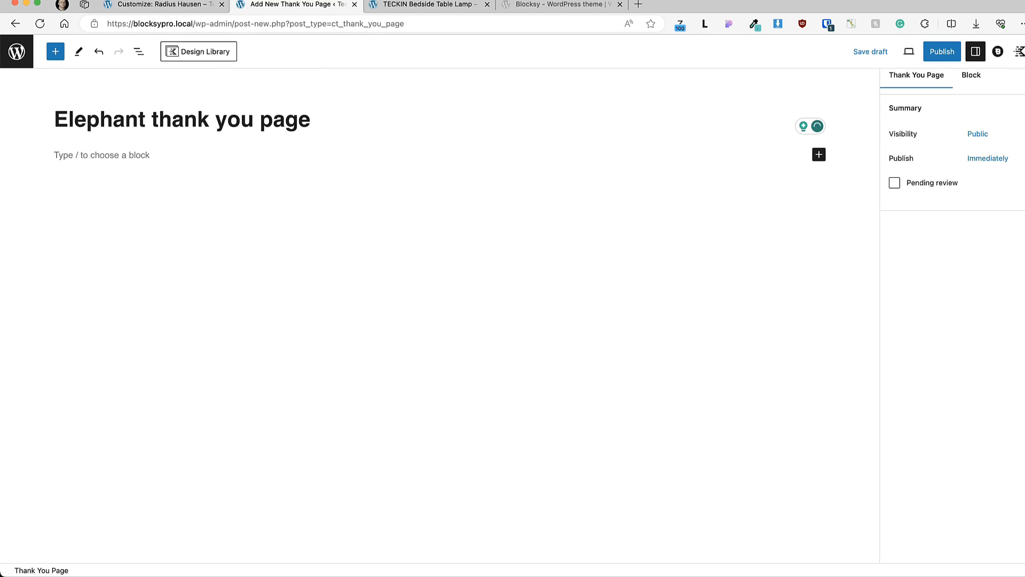
click(55, 52)
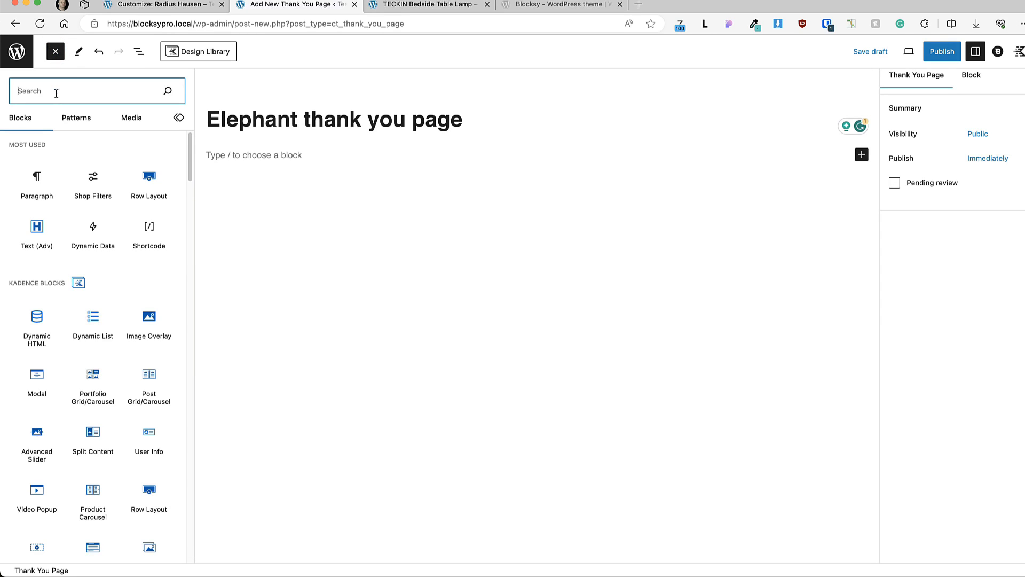
scroll(168, 277, down, 10)
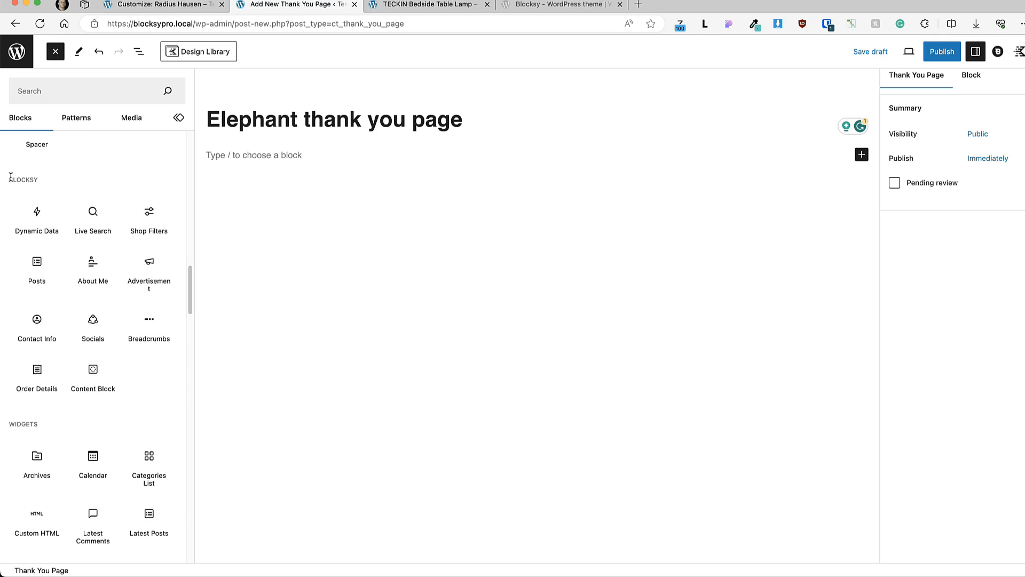
click(37, 380)
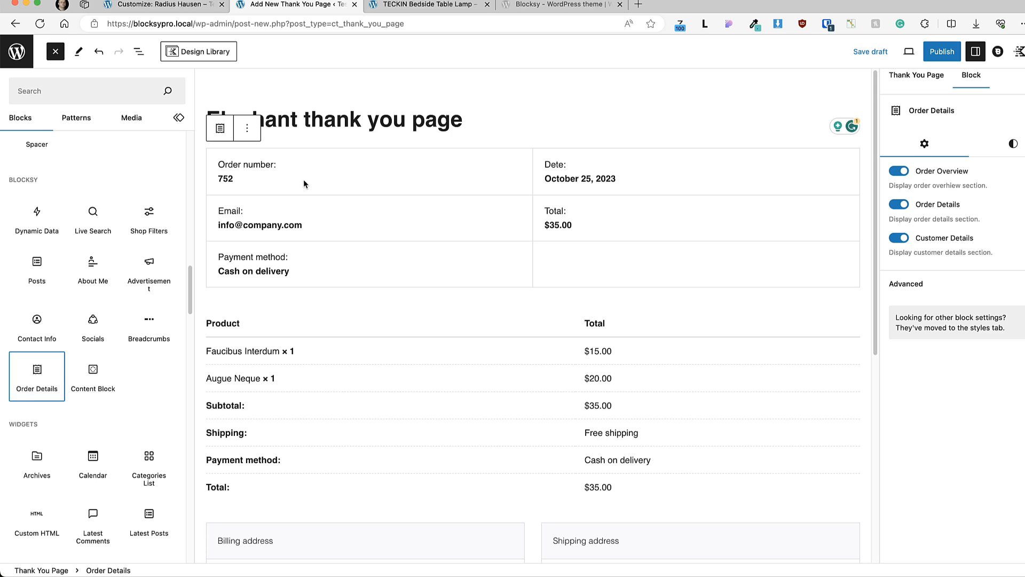
click(56, 51)
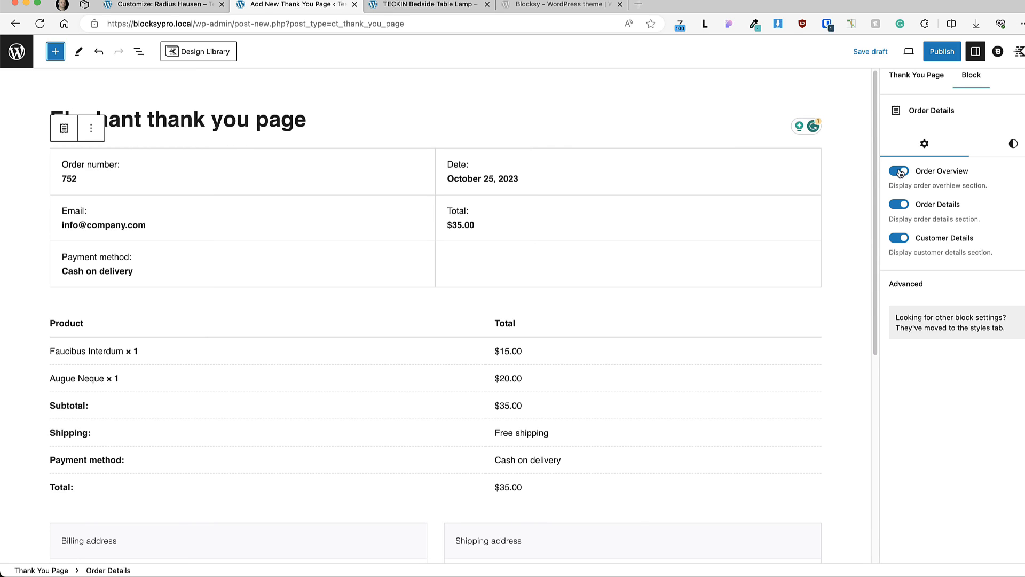
- Turn off Order Overview and Customer Details in the Order Details block and add the heading "Thank you for your order" above it
click(900, 171)
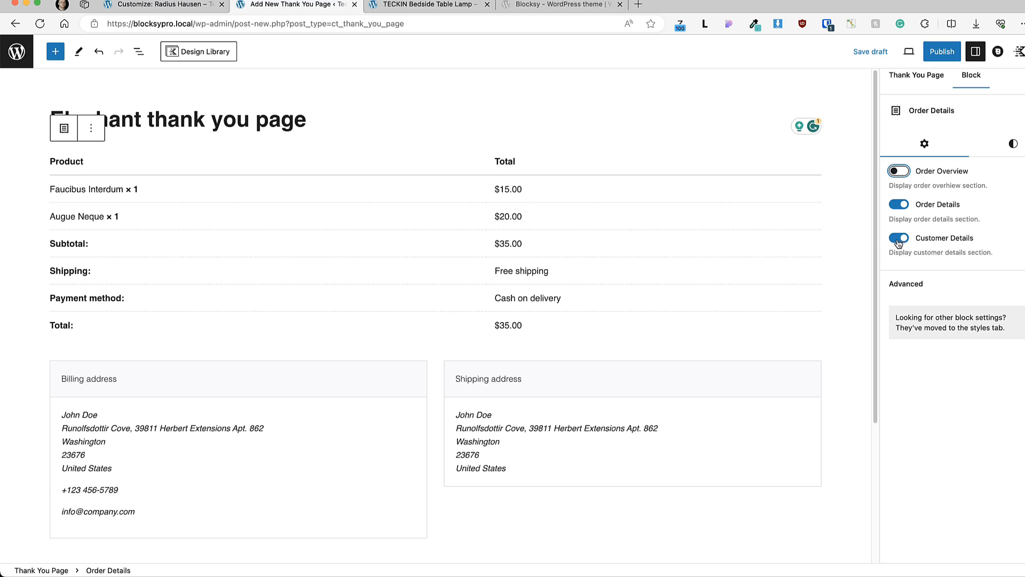
click(899, 238)
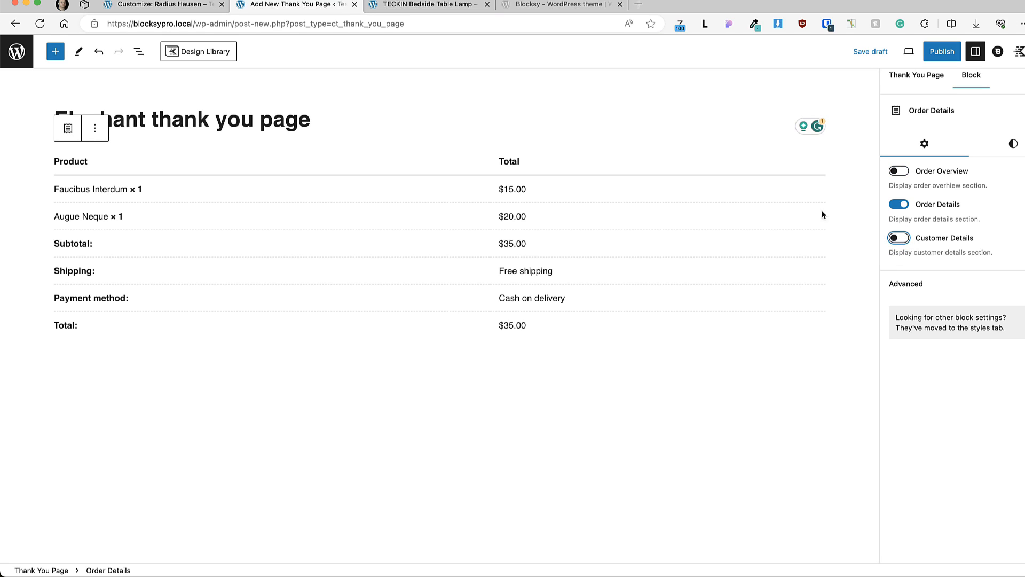
click(97, 129)
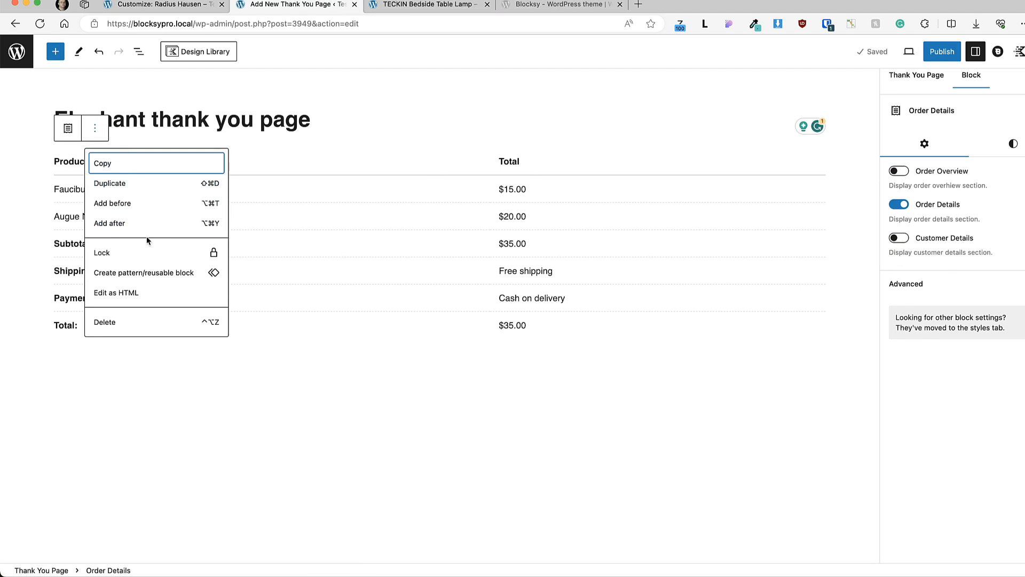
click(144, 203)
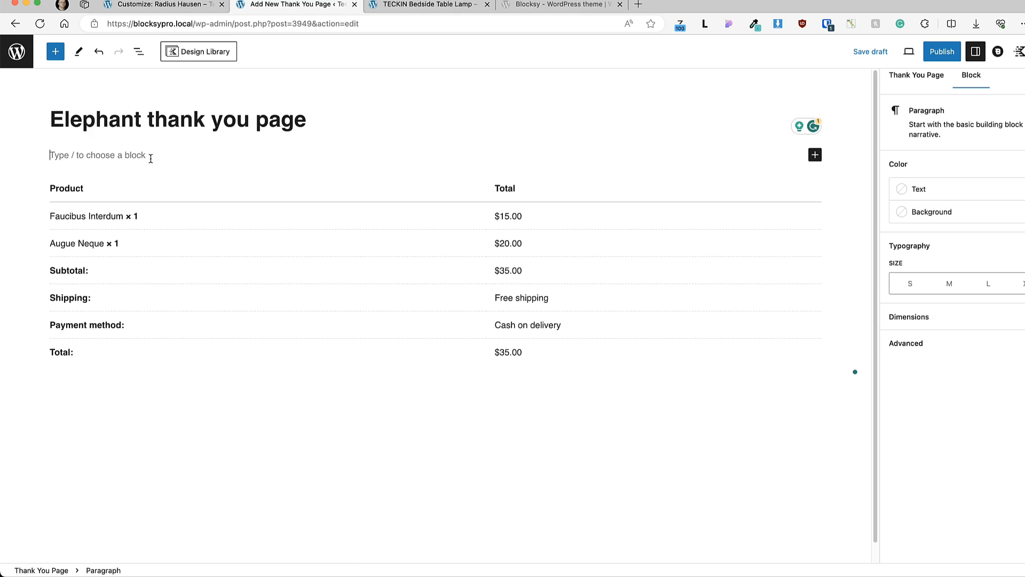
text(Thank you for your order)
- Add a two-column Row Layout below the order table, with an Order Details block showing only Order Overview in the first column
click(815, 398)
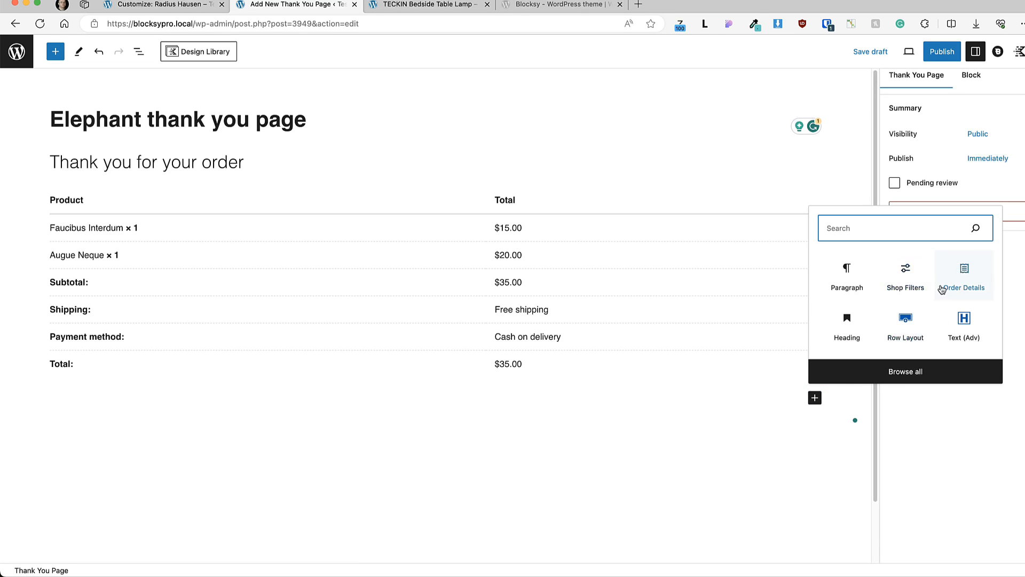
click(906, 322)
click(257, 439)
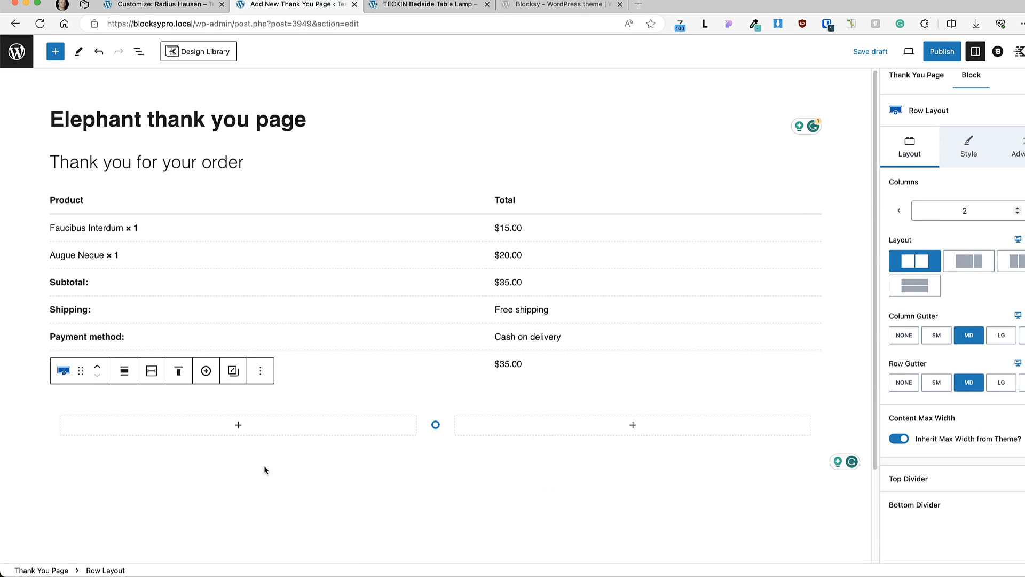
click(238, 426)
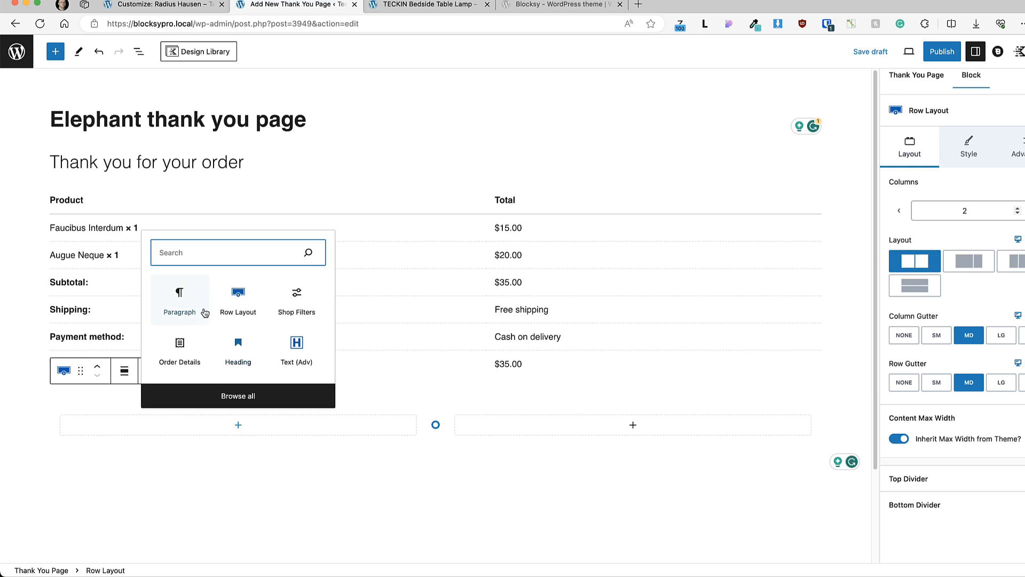
click(180, 350)
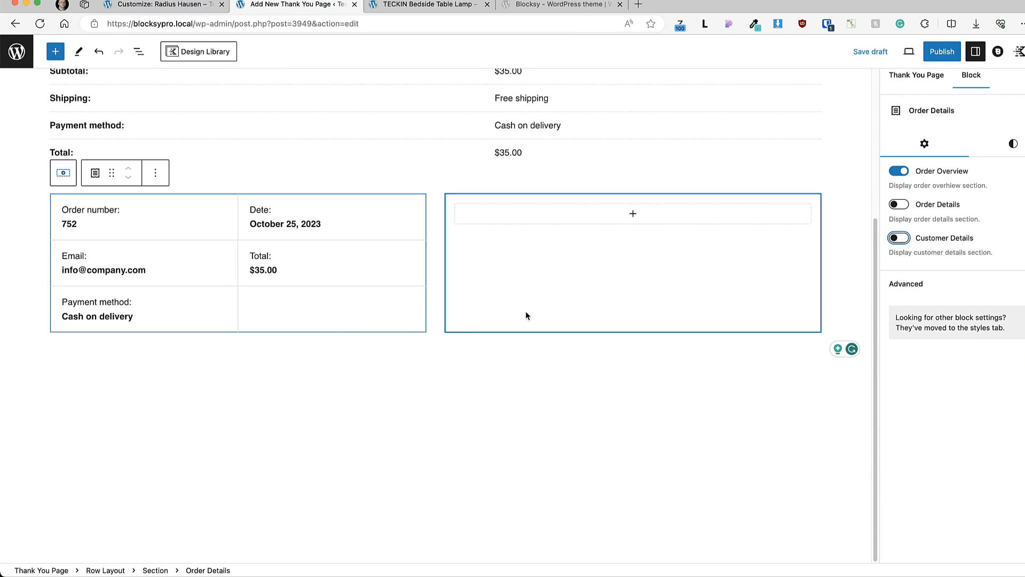
- Add an Order Details block showing only Customer Details to the row's second column and publish the thank you page
click(619, 213)
click(574, 348)
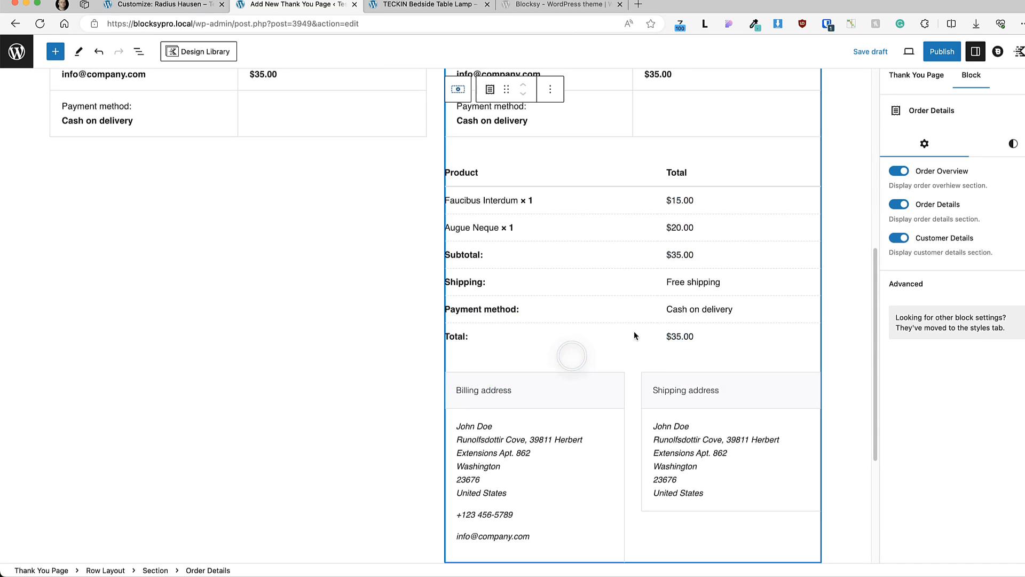
click(902, 171)
click(900, 204)
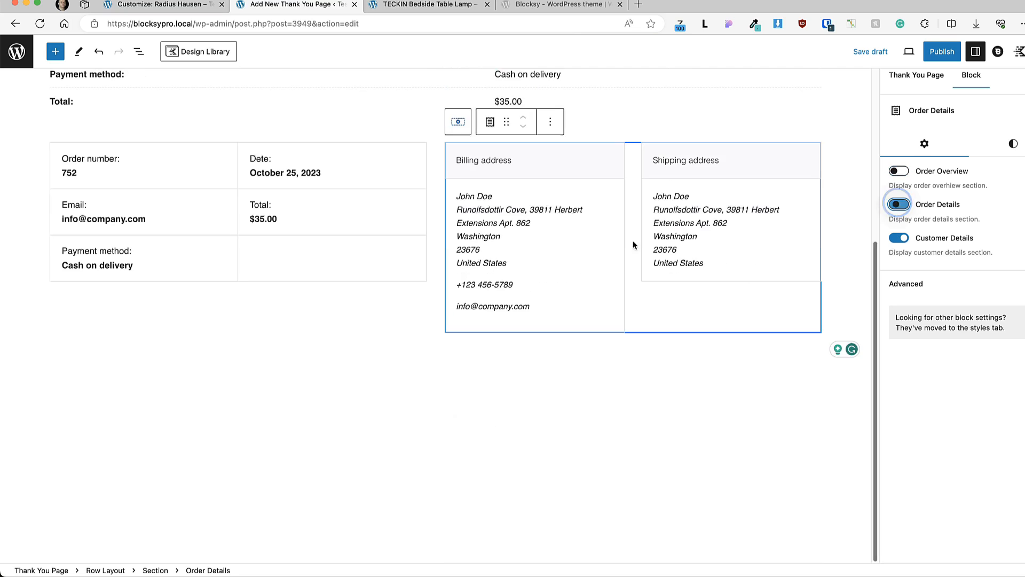
click(942, 52)
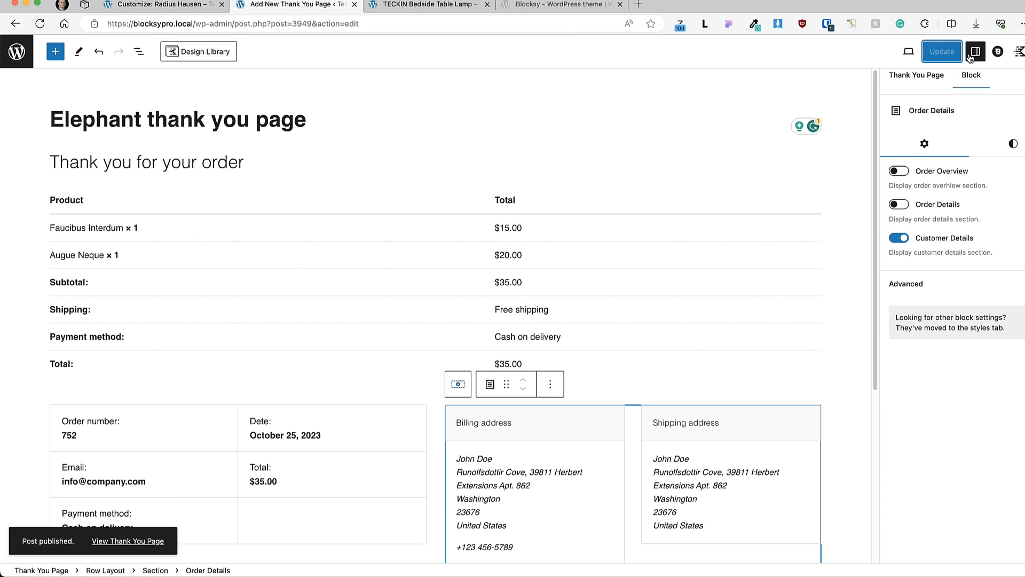
- Examine the shipping method, payment gateway, product category and priority options in the page's Blocksy Page Settings
click(999, 52)
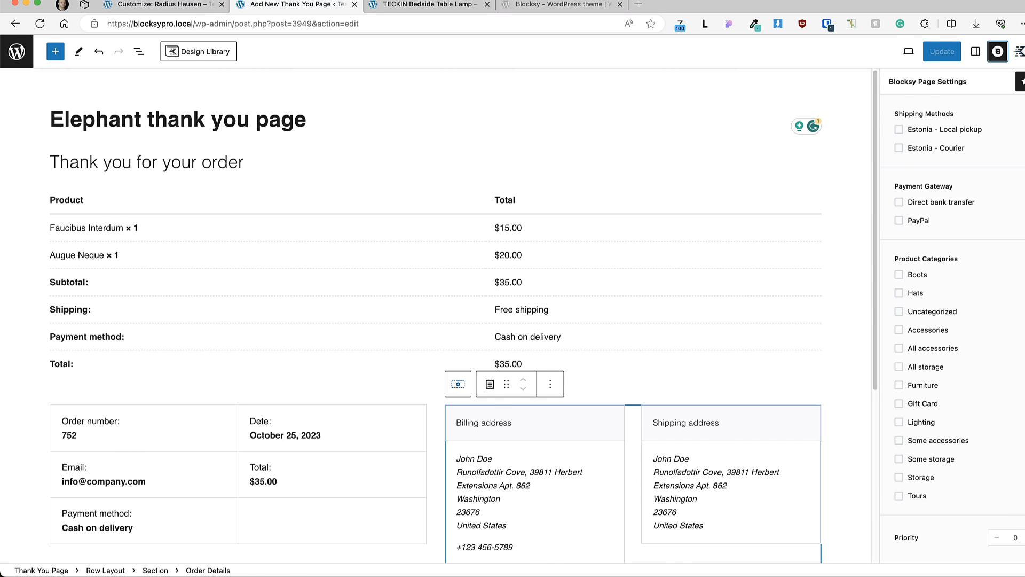
key(super+shift+alt+f)
scroll(968, 317, down, 1)
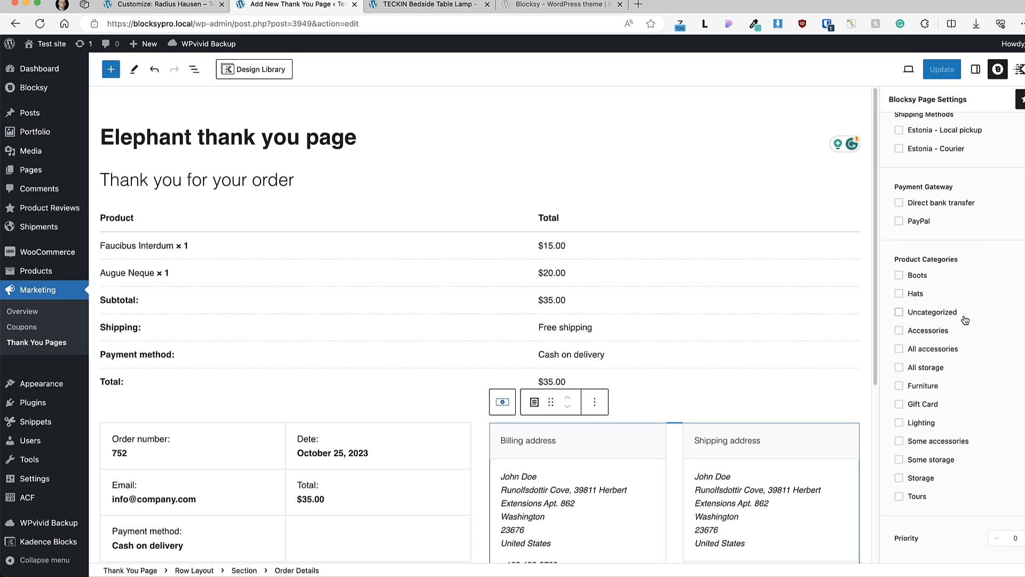
scroll(965, 319, up, 1)
- Search the product list for "elephant" and open the Elephant Chair product for editing
mouse_move(36, 272)
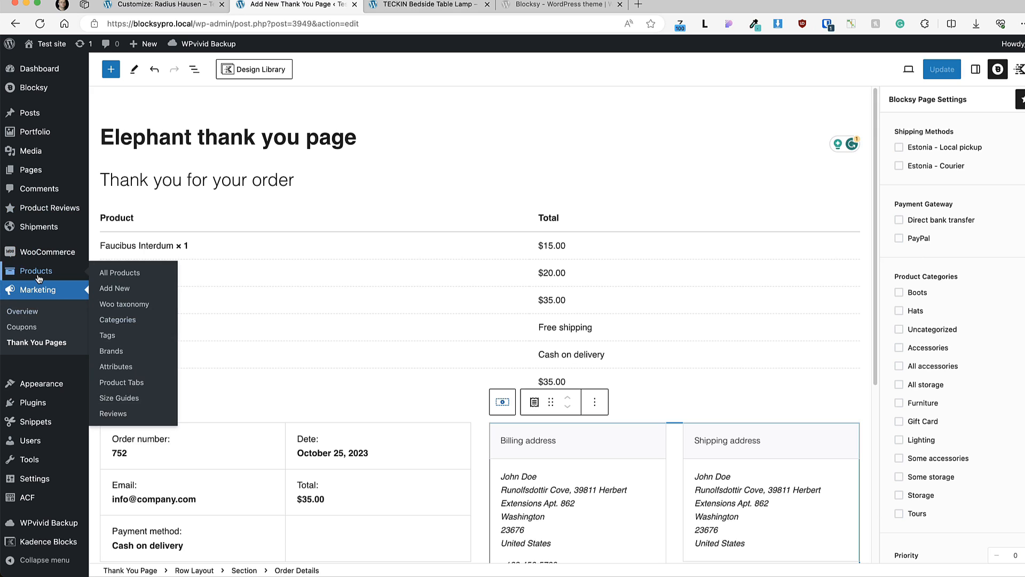
click(110, 273)
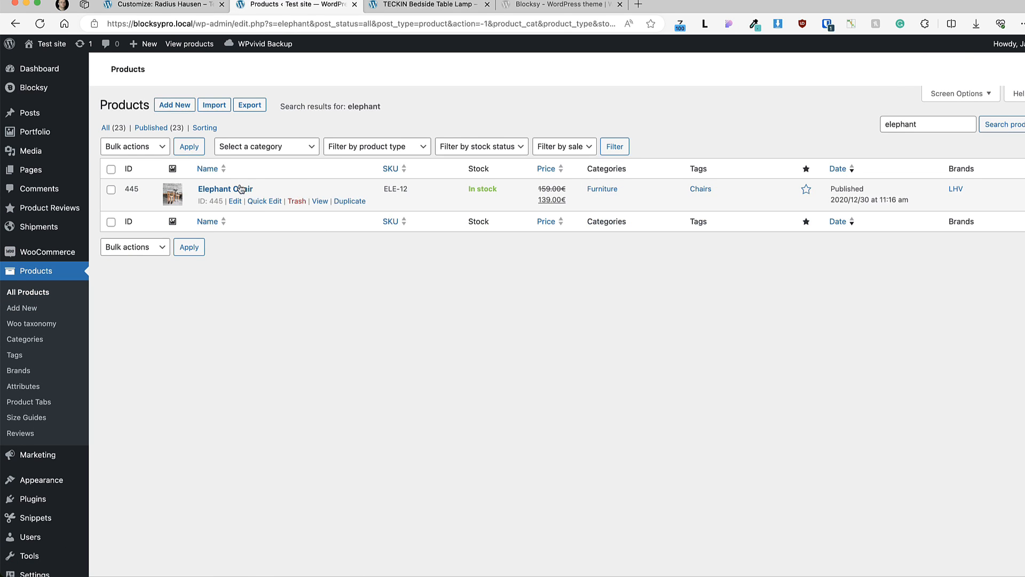
click(235, 189)
scroll(250, 348, down, 15)
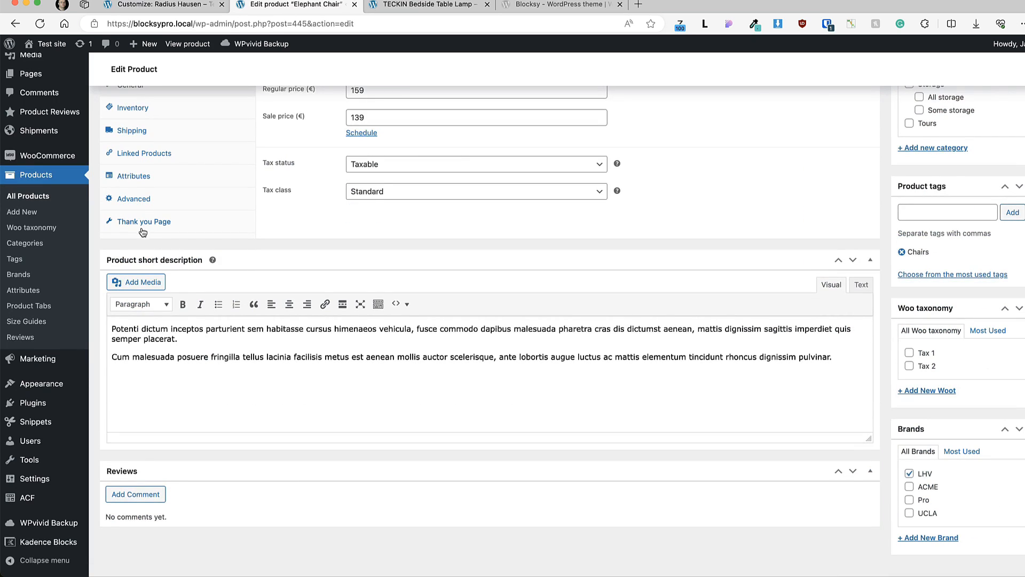
- Assign the Elephant thank you page to the Elephant Chair in its product data and update the product
click(143, 222)
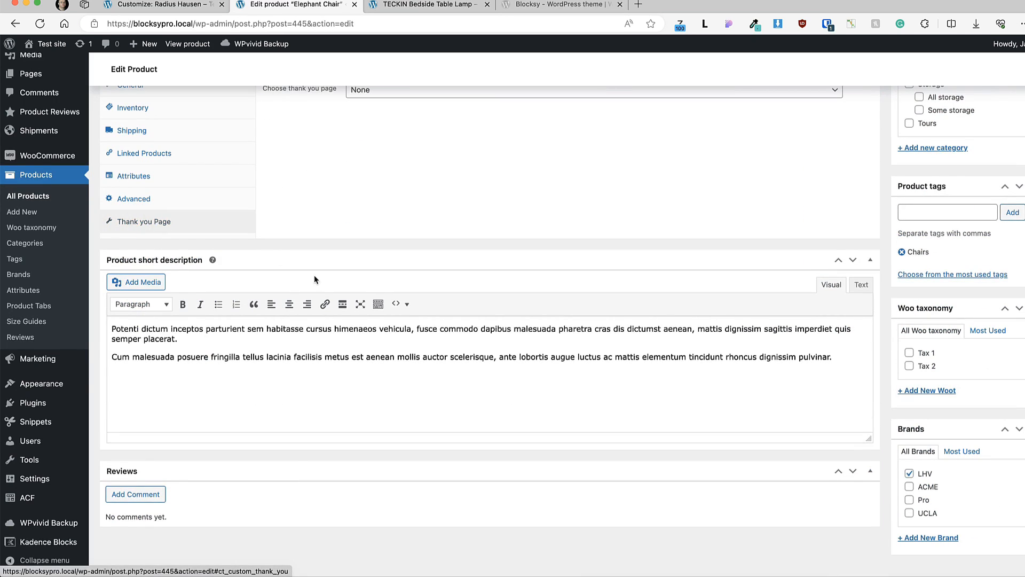
scroll(314, 274, up, 3)
click(406, 254)
click(406, 267)
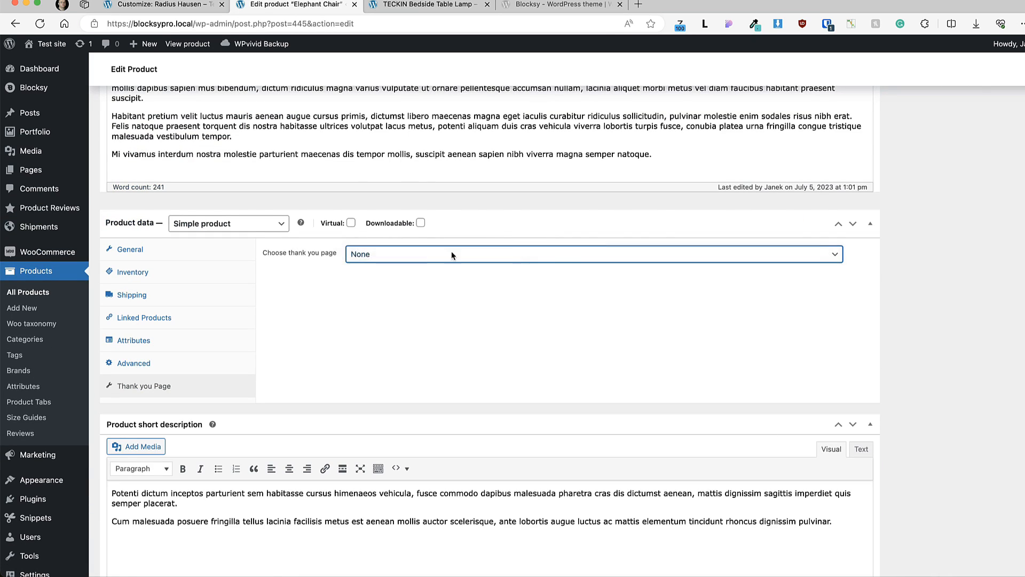
scroll(451, 251, up, 10)
click(1013, 292)
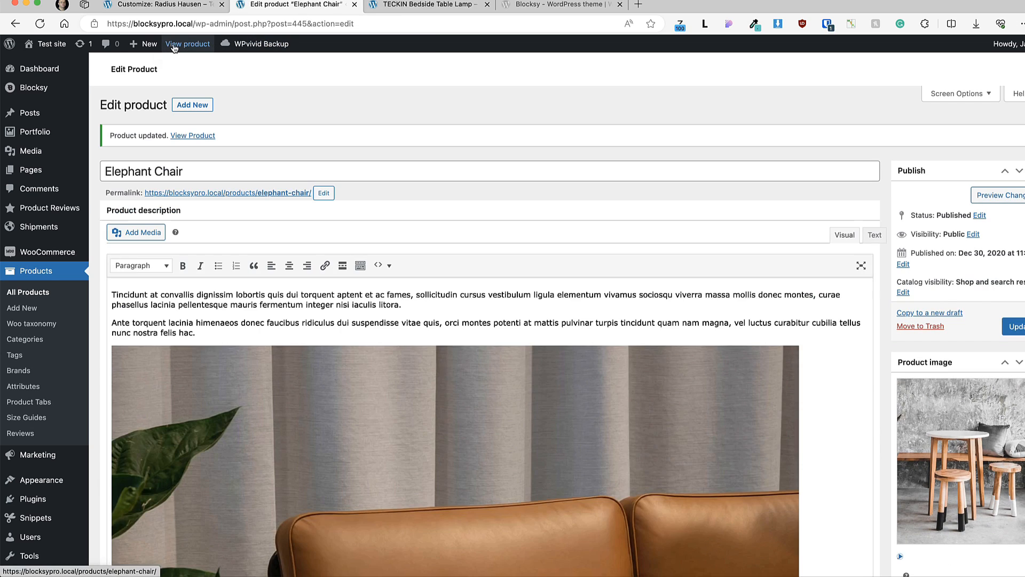
- Order the Elephant Chair from its storefront page with local pickup and direct bank transfer, and review the resulting thank you page
super+click(188, 43)
click(372, 8)
click(590, 437)
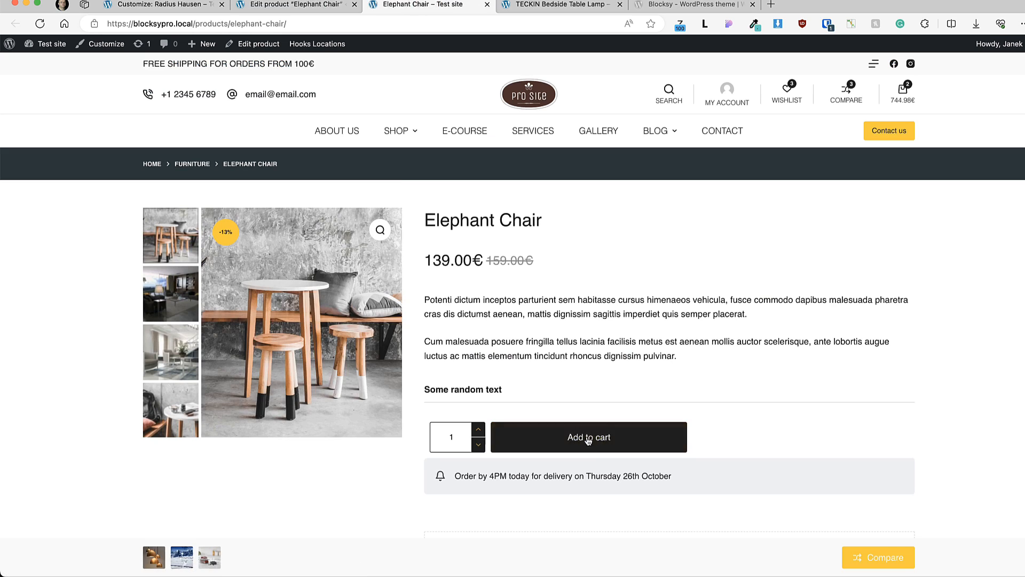
click(959, 543)
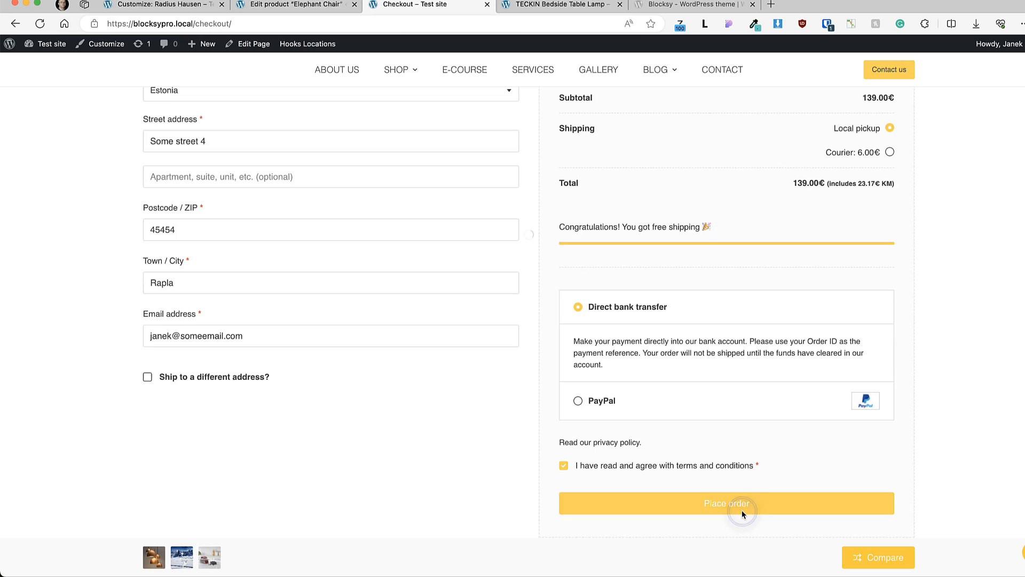
click(742, 509)
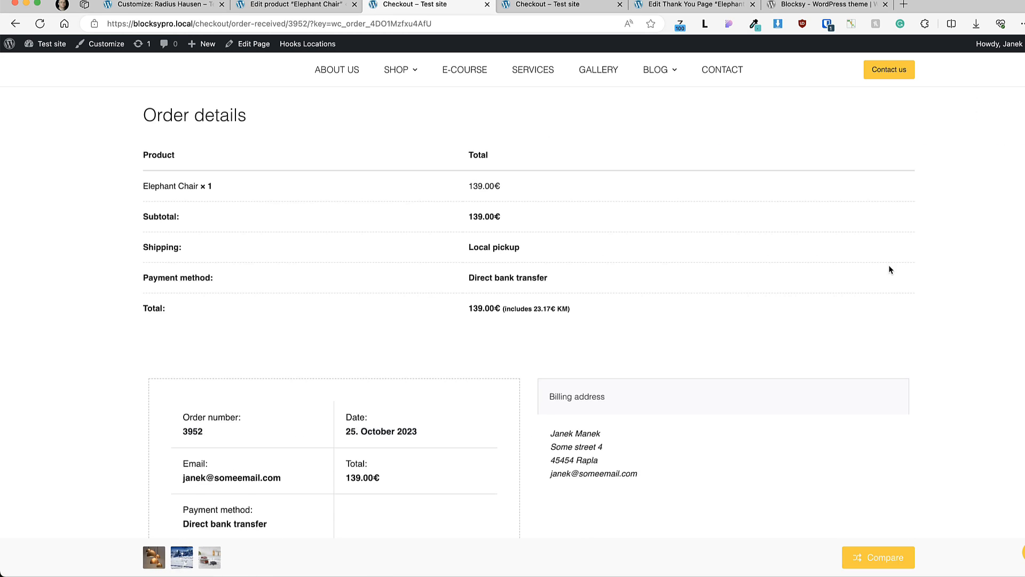
scroll(891, 270, down, 5)
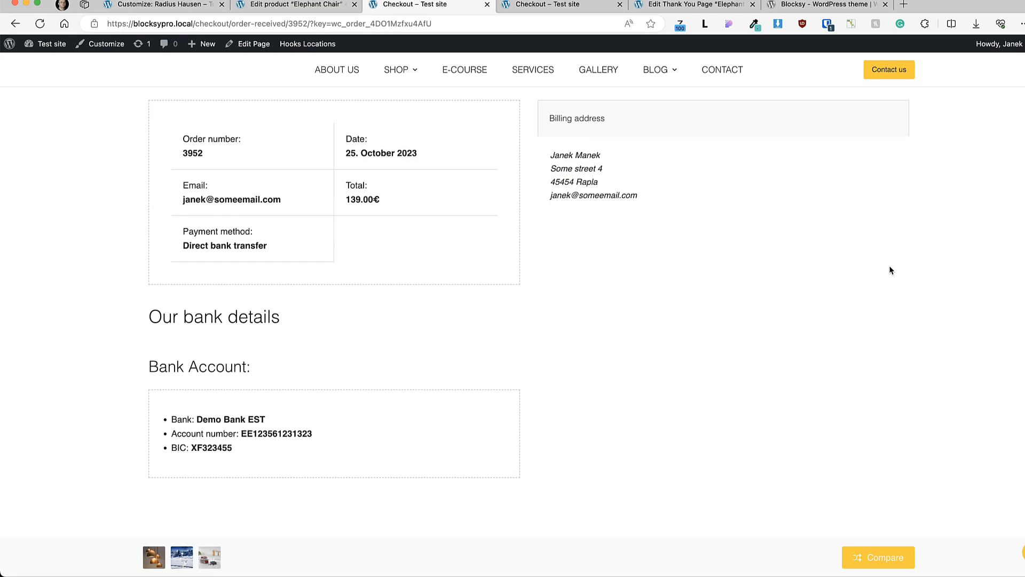
scroll(891, 269, up, 10)
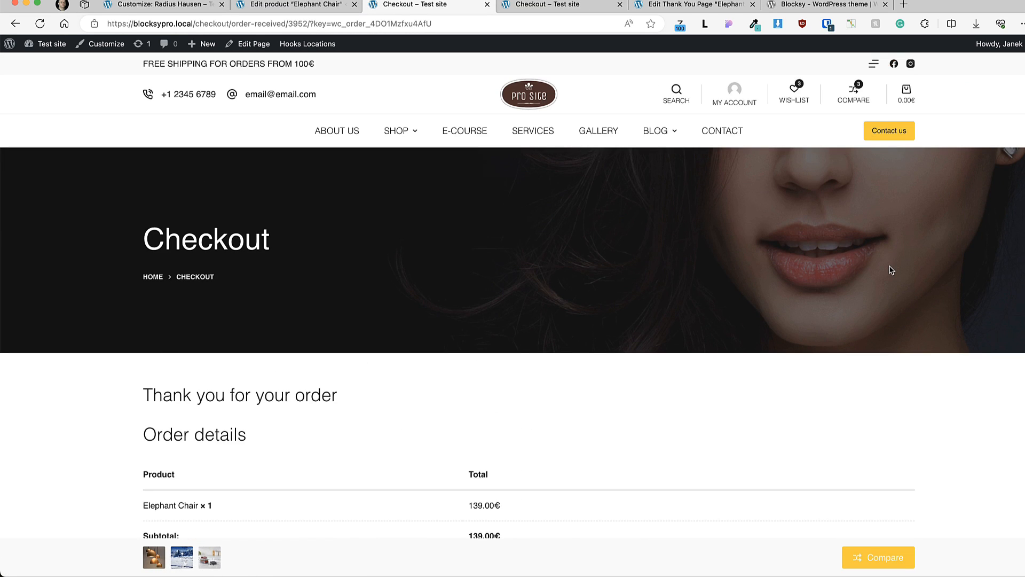
- Open the Golden Lamp product for editing and bring up the video options of its product image
click(169, 8)
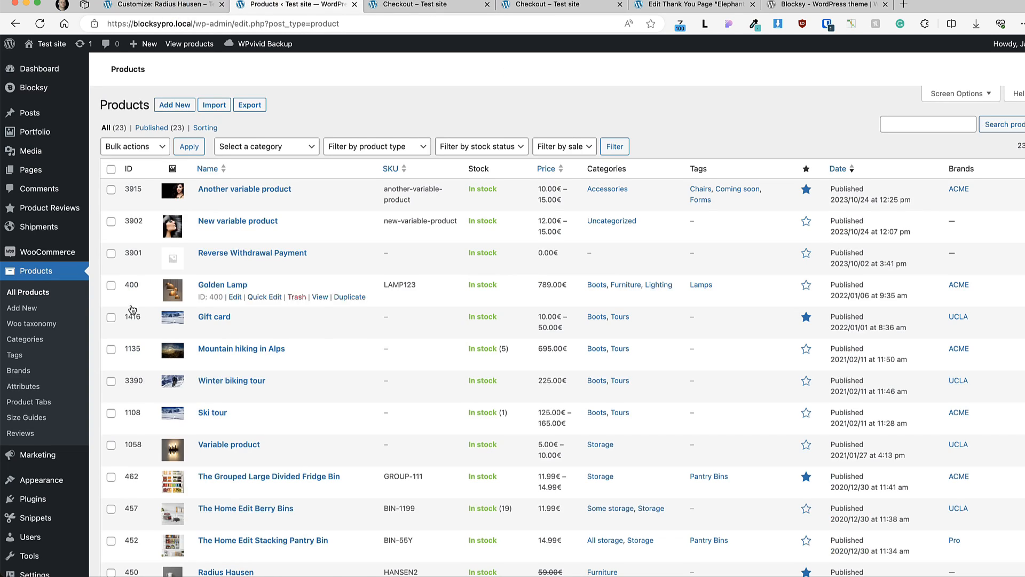
click(243, 288)
scroll(926, 257, down, 10)
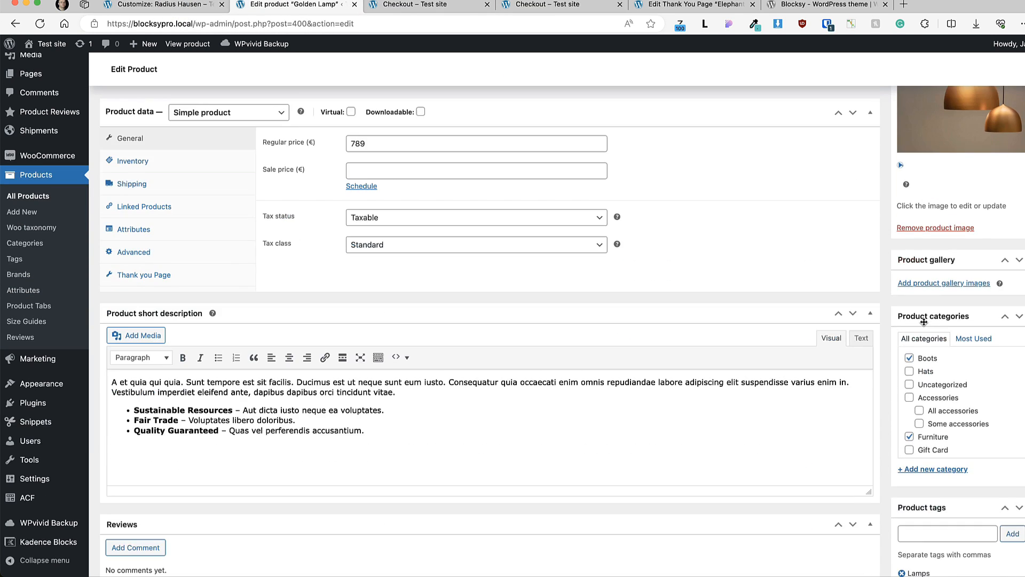
scroll(921, 325, up, 5)
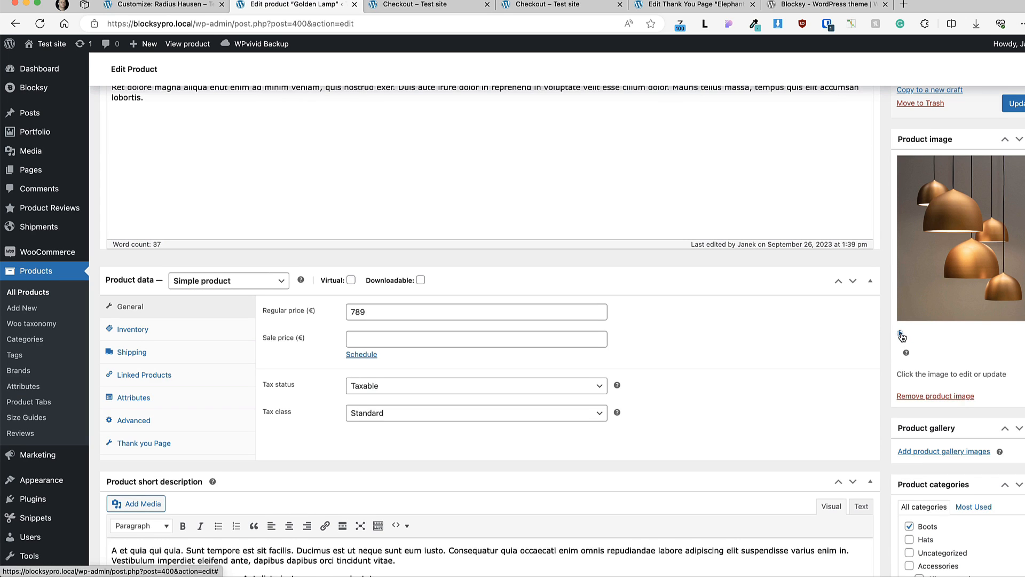
click(902, 335)
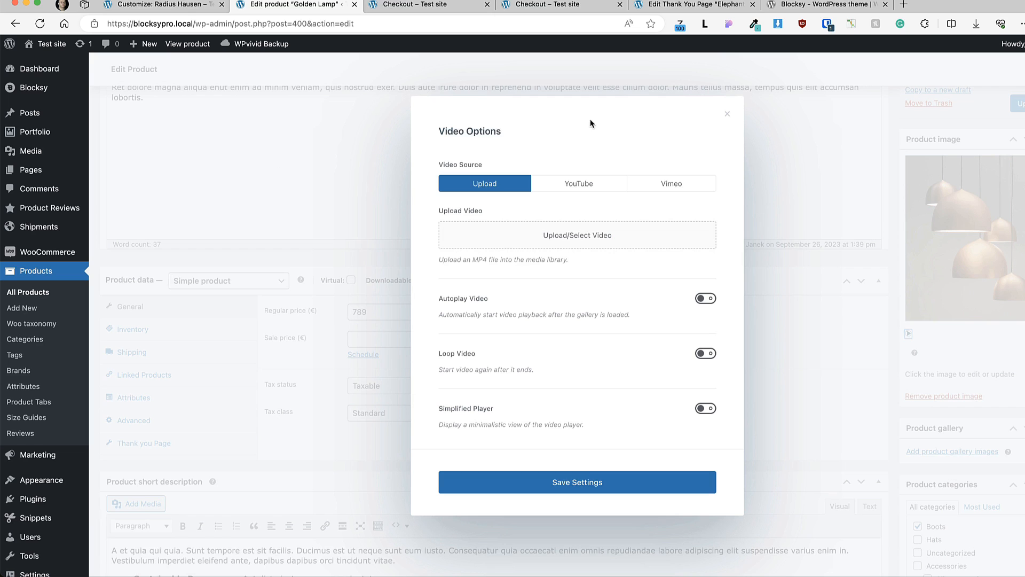
click(590, 184)
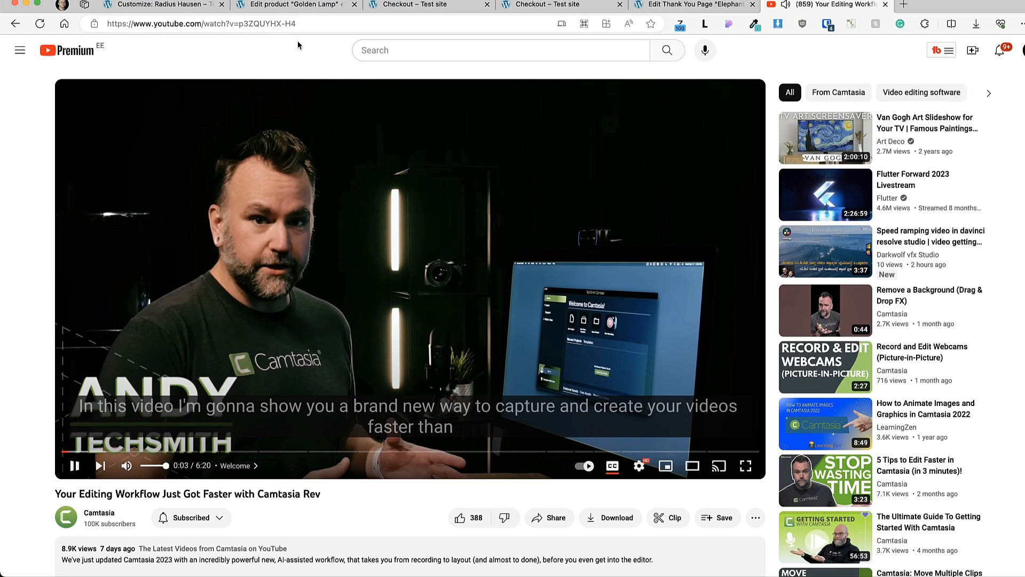
click(109, 23)
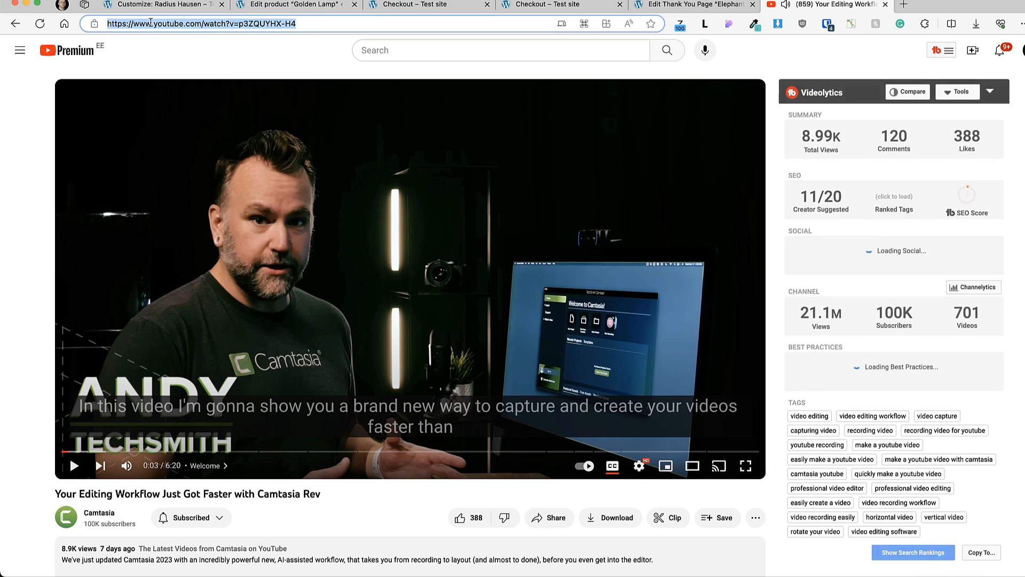
key(super+c)
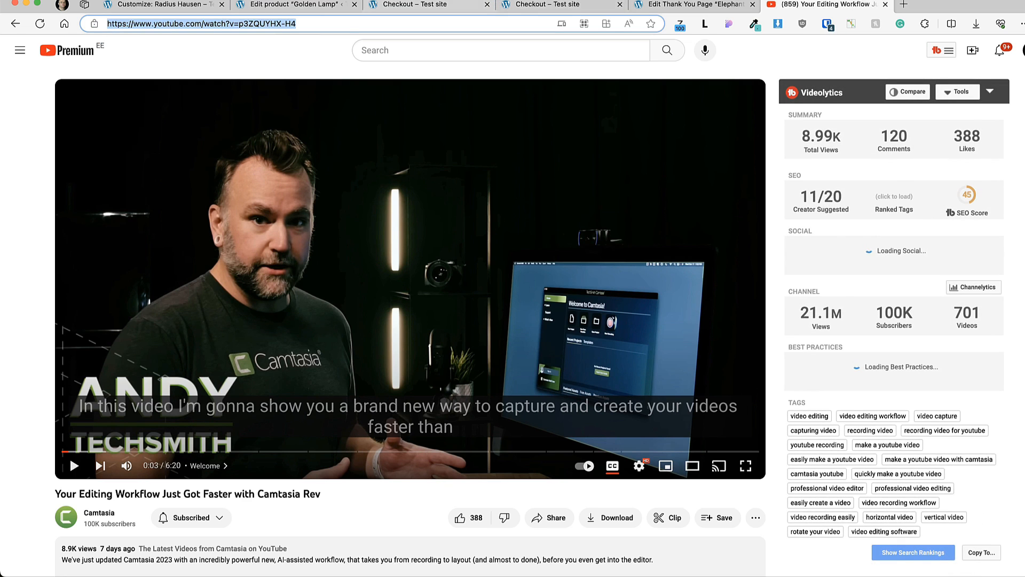
click(293, 4)
key(super+v)
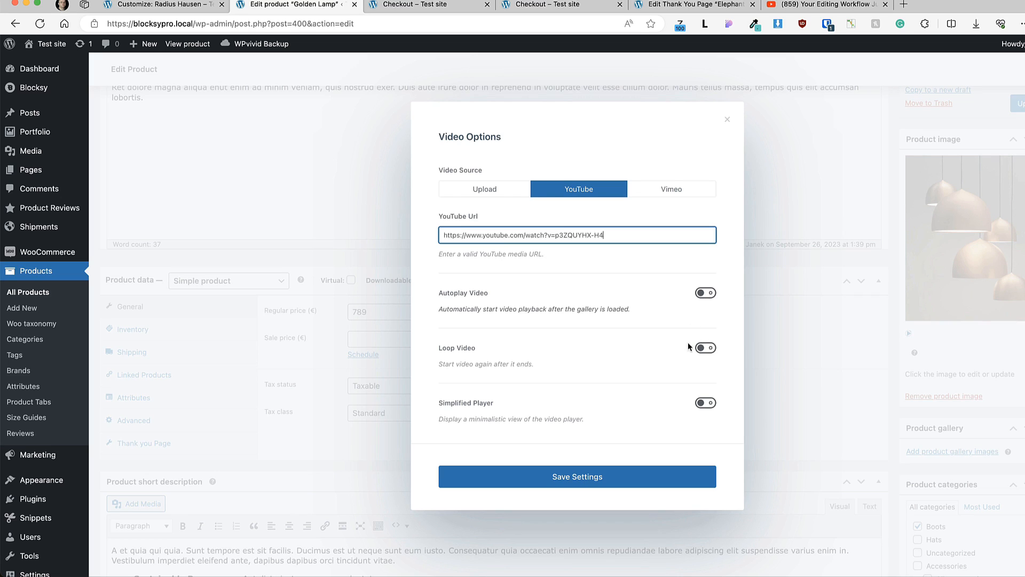
- Enable Simplified Player in the saved video settings and update the Golden Lamp product
click(706, 405)
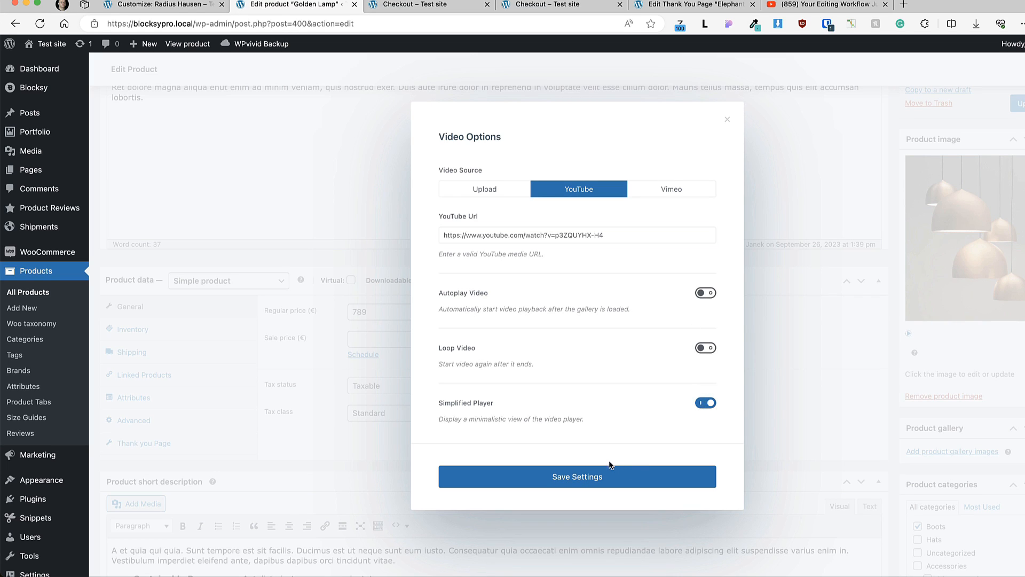
click(584, 478)
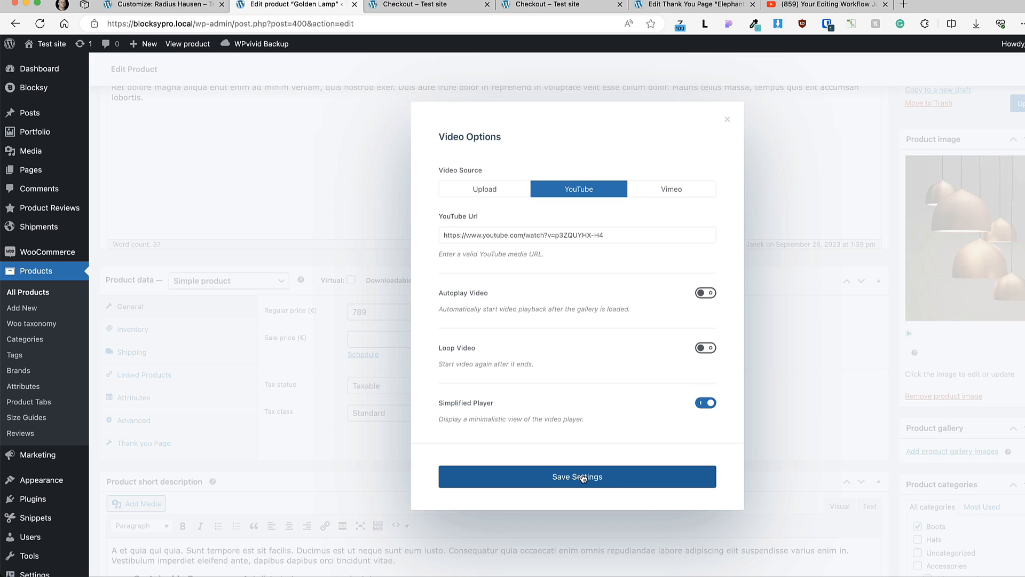
click(726, 119)
click(1016, 104)
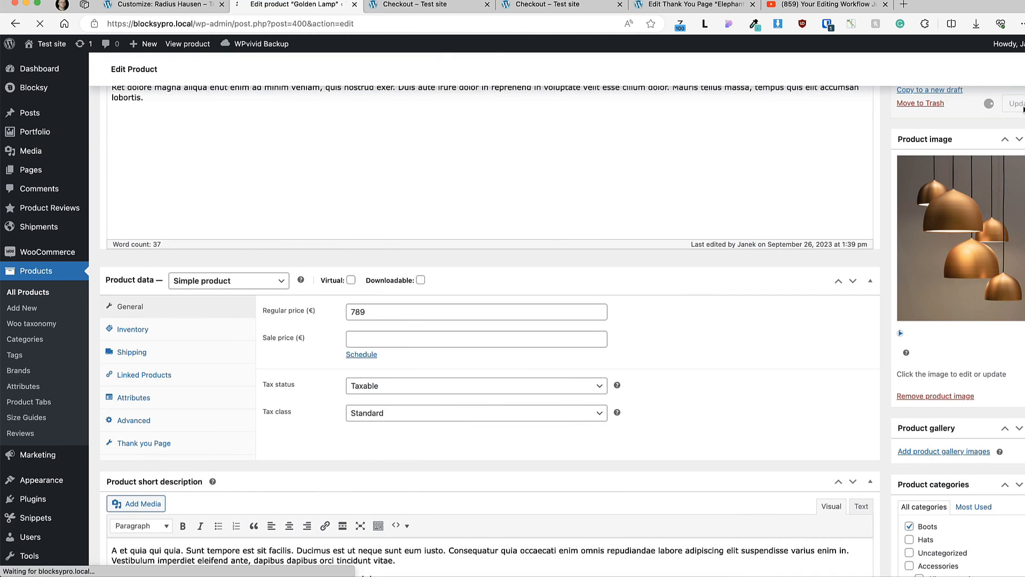
- Play the Golden Lamp's video on its storefront product page and in the Lighting category archive
super+click(179, 45)
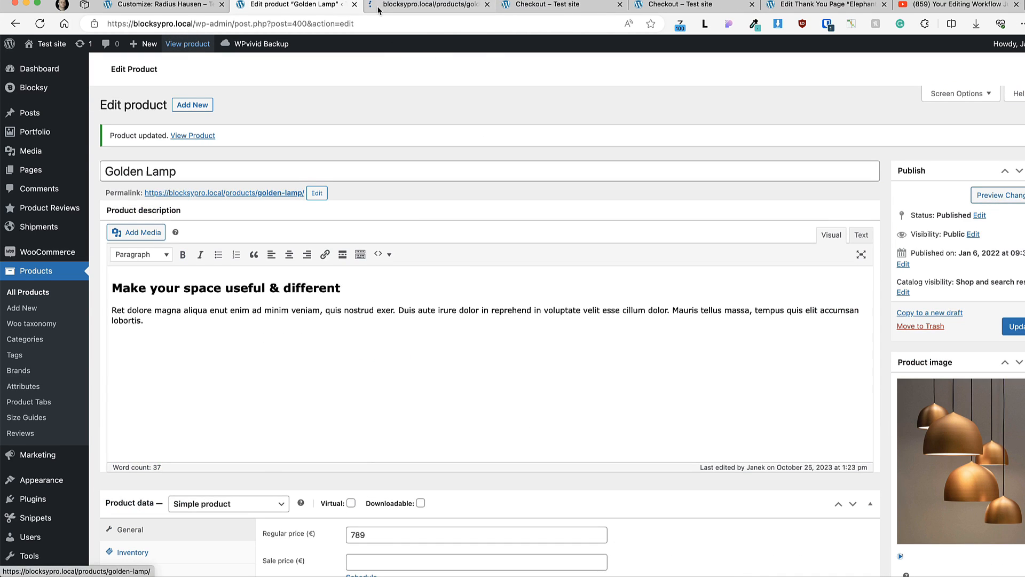
click(440, 4)
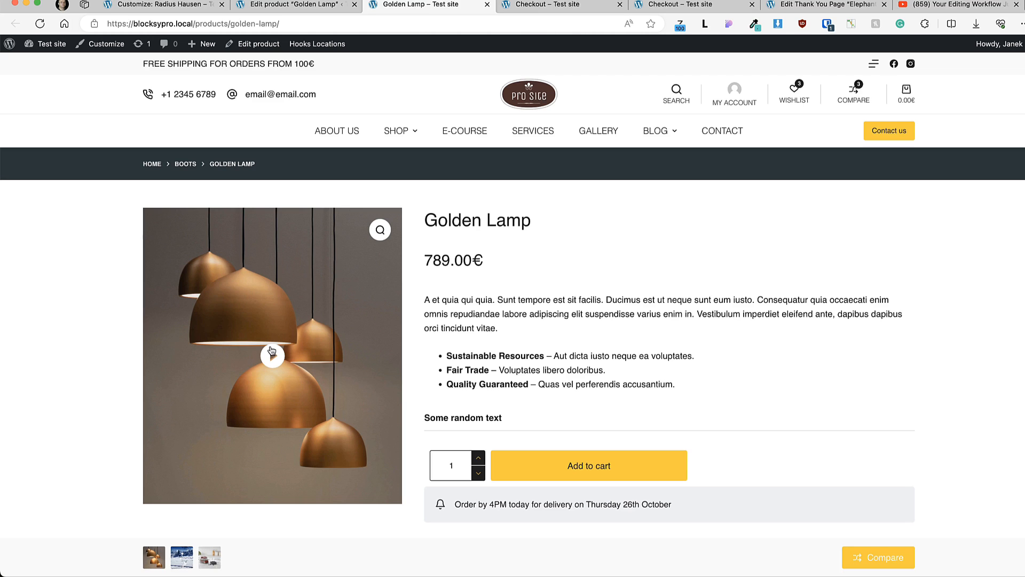
click(272, 357)
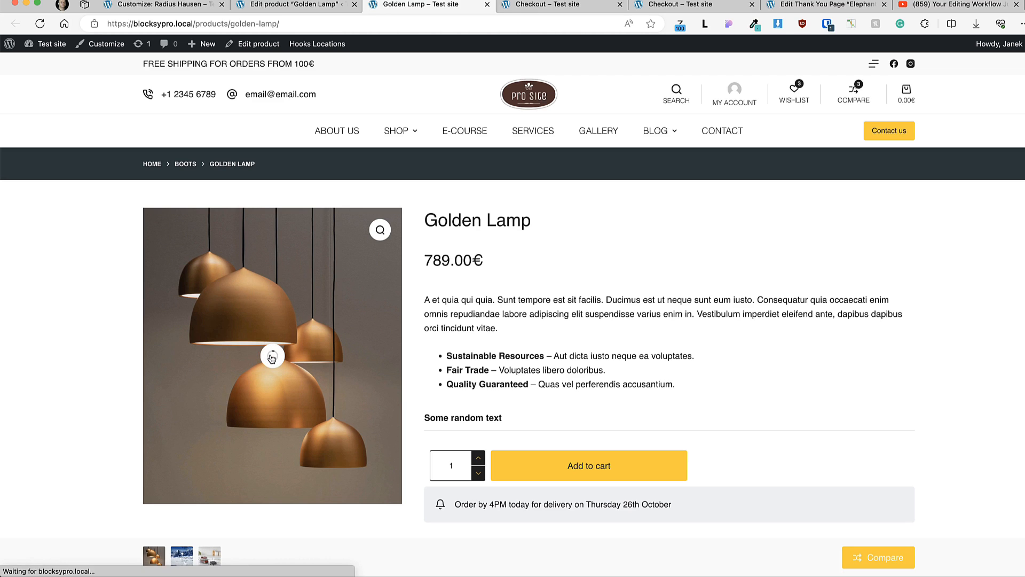
scroll(789, 347, down, 5)
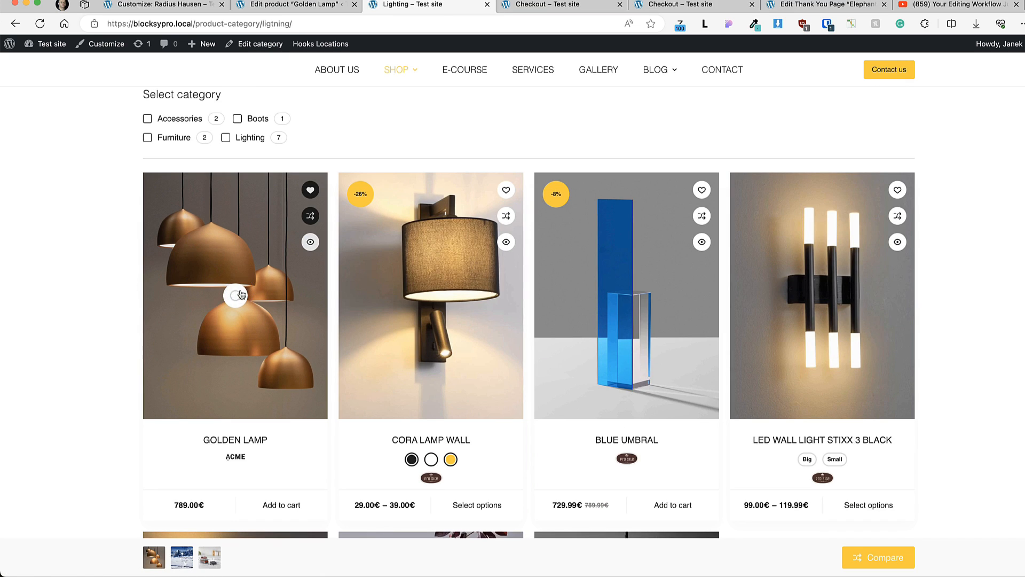
click(240, 295)
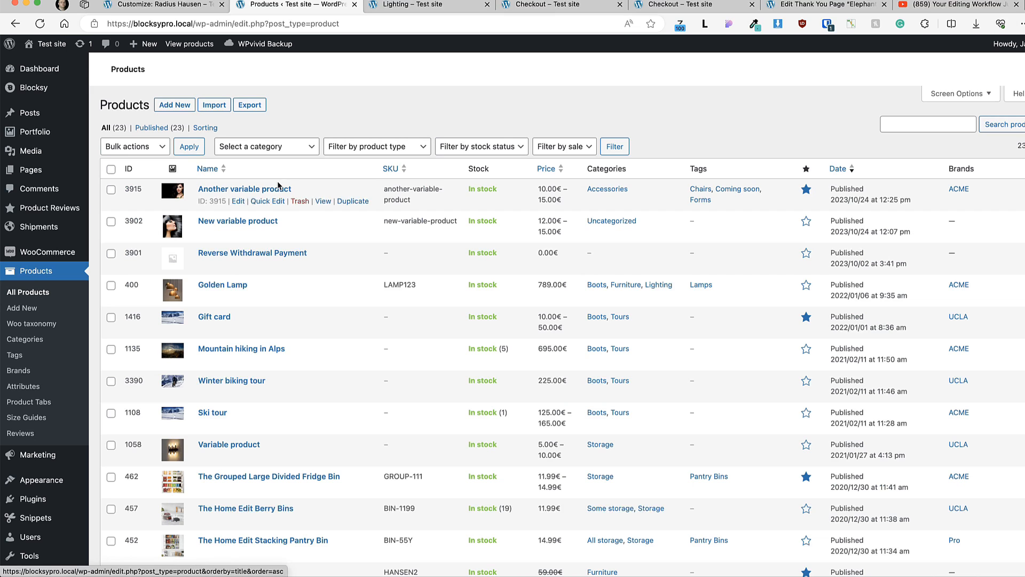
- Open "Another variable product" for editing and expand its Black variation #3916
click(273, 191)
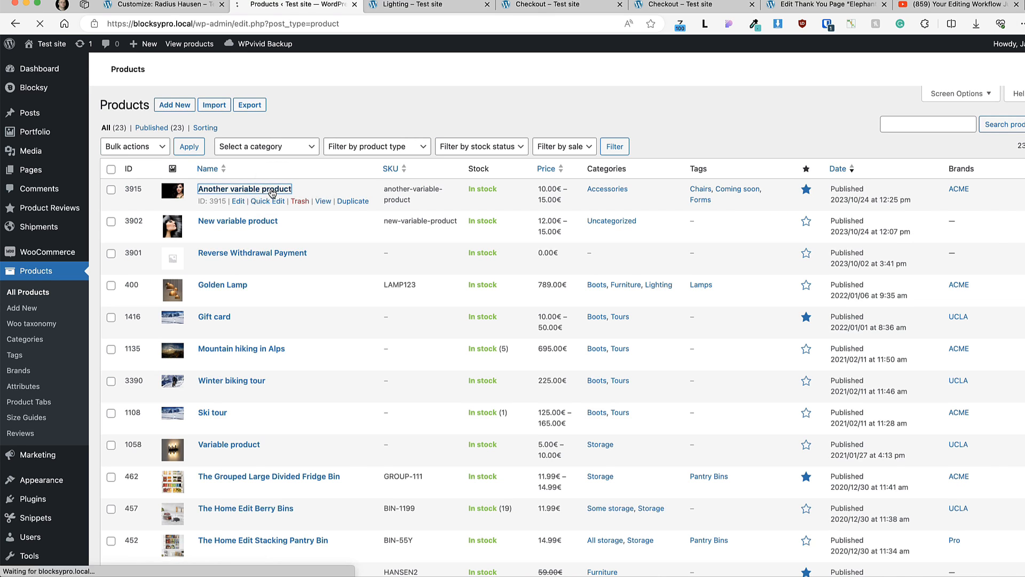
scroll(502, 375, down, 15)
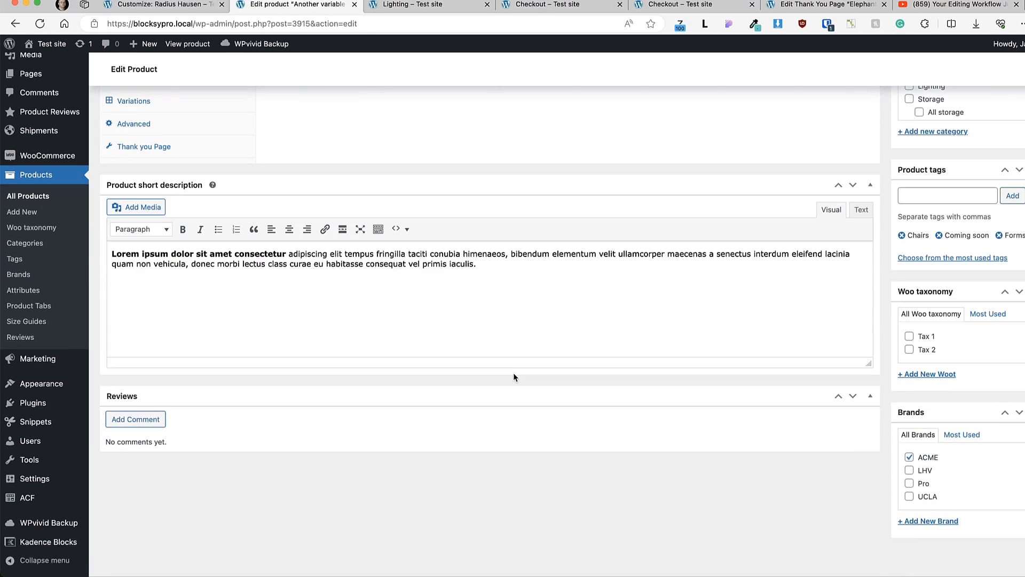
scroll(514, 377, up, 5)
click(224, 327)
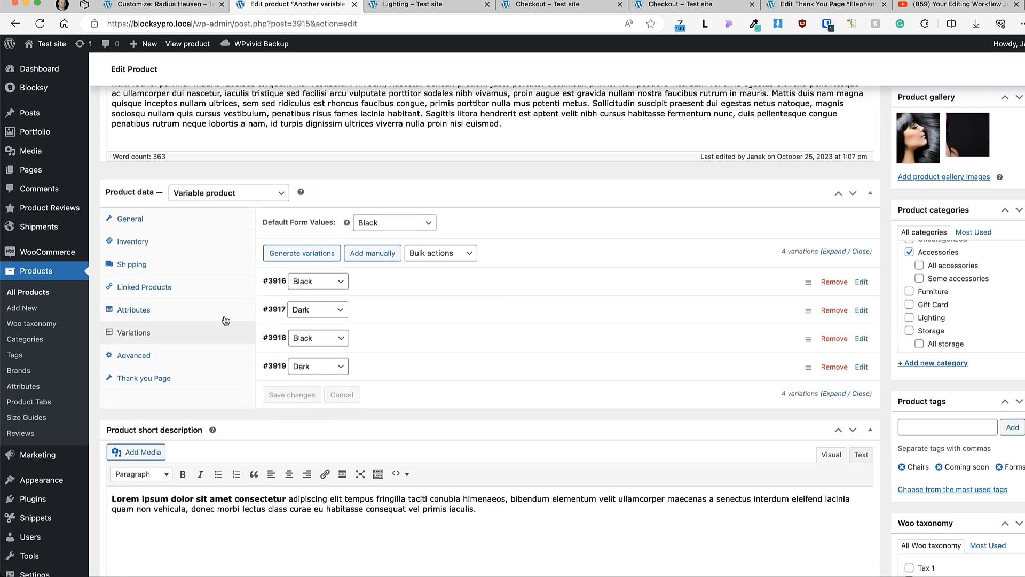
click(488, 275)
scroll(316, 353, down, 1)
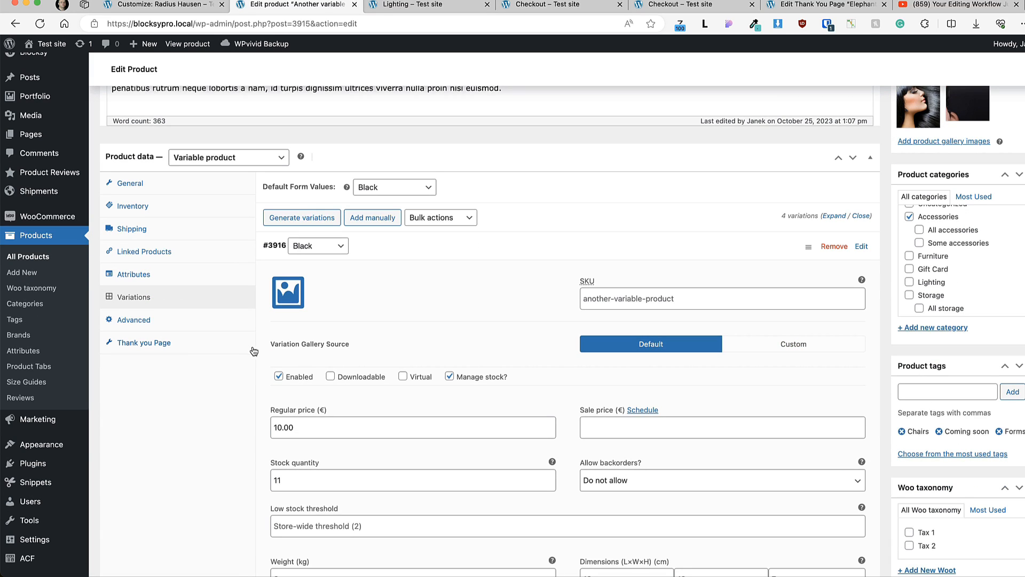
scroll(383, 345, down, 3)
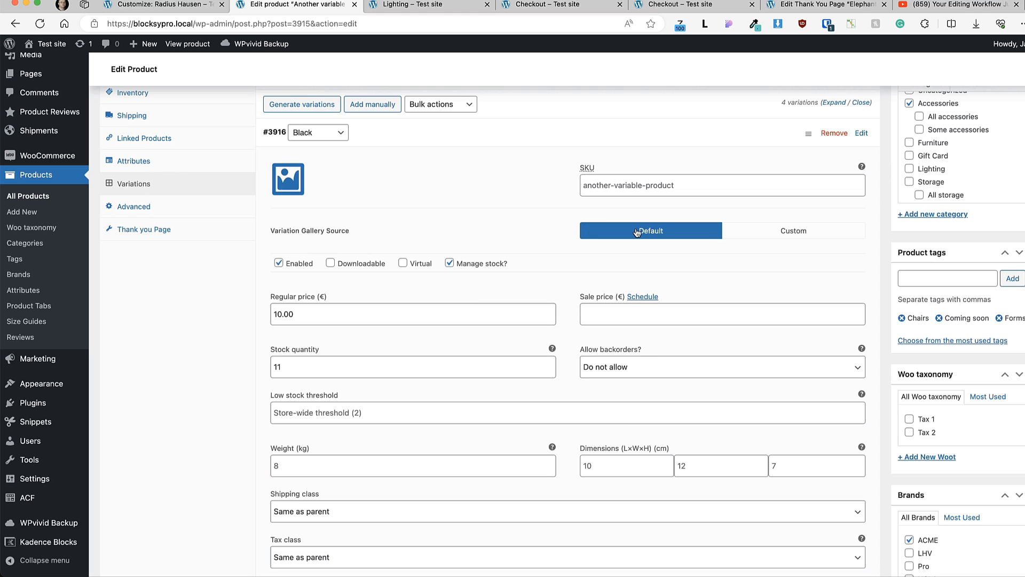
- Give the Black variation #3916 a custom gallery made of the first four images in the media library's second row
click(813, 234)
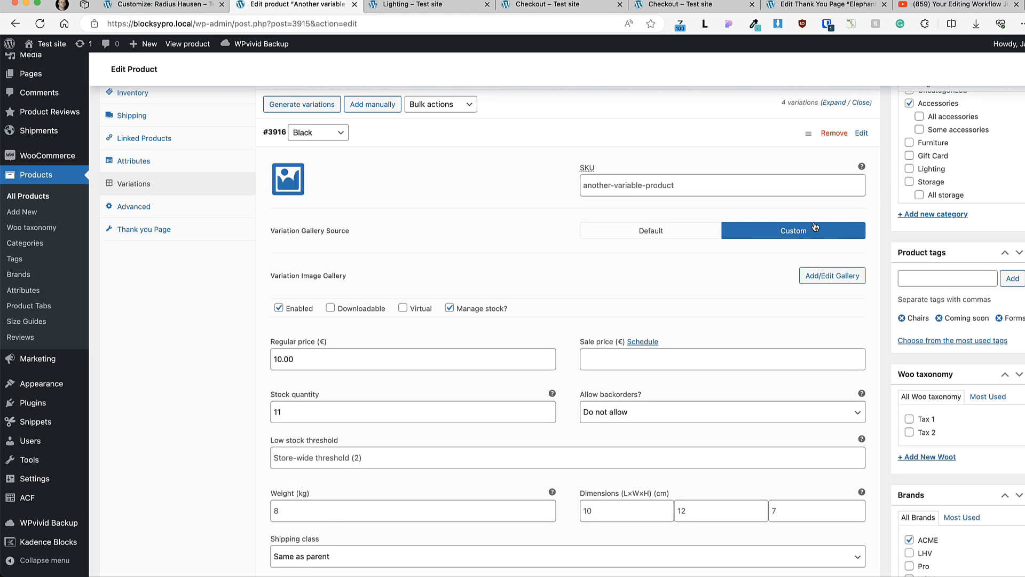
click(824, 280)
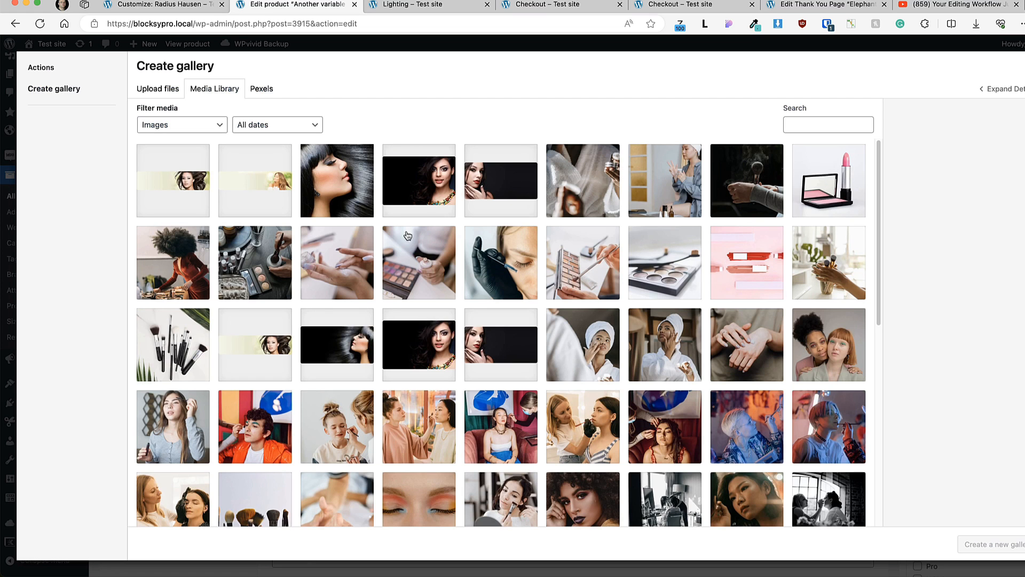
click(188, 279)
shift+click(419, 264)
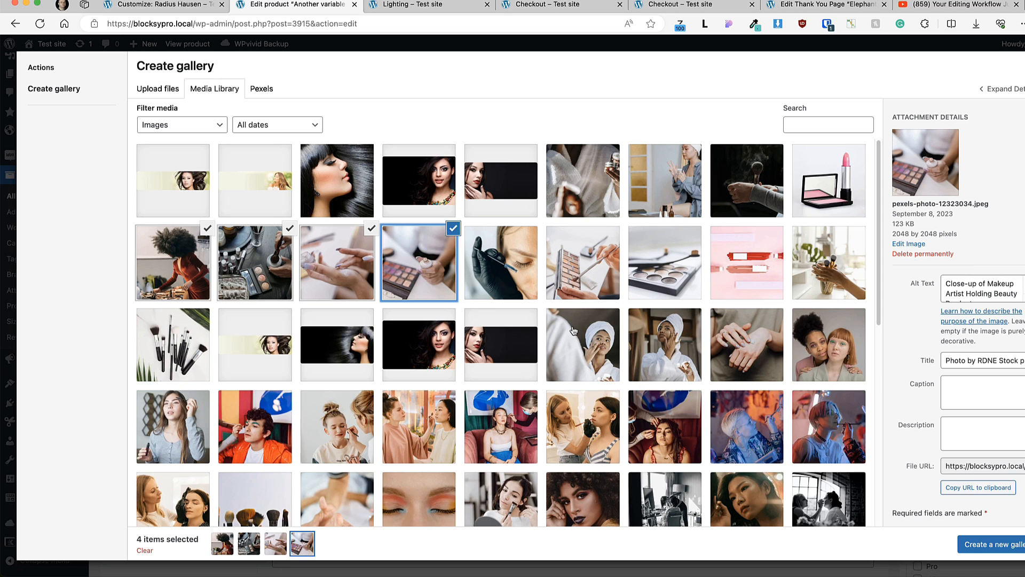
click(990, 545)
click(1008, 545)
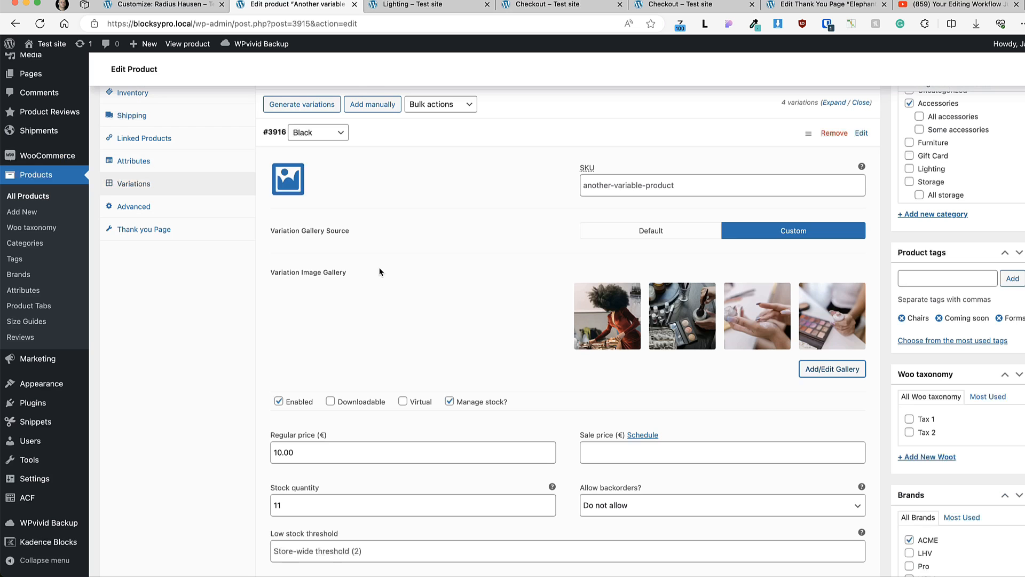
- Give the Dark variation #3917 a custom gallery of the first four images in the media library's fourth row and update the product
click(796, 258)
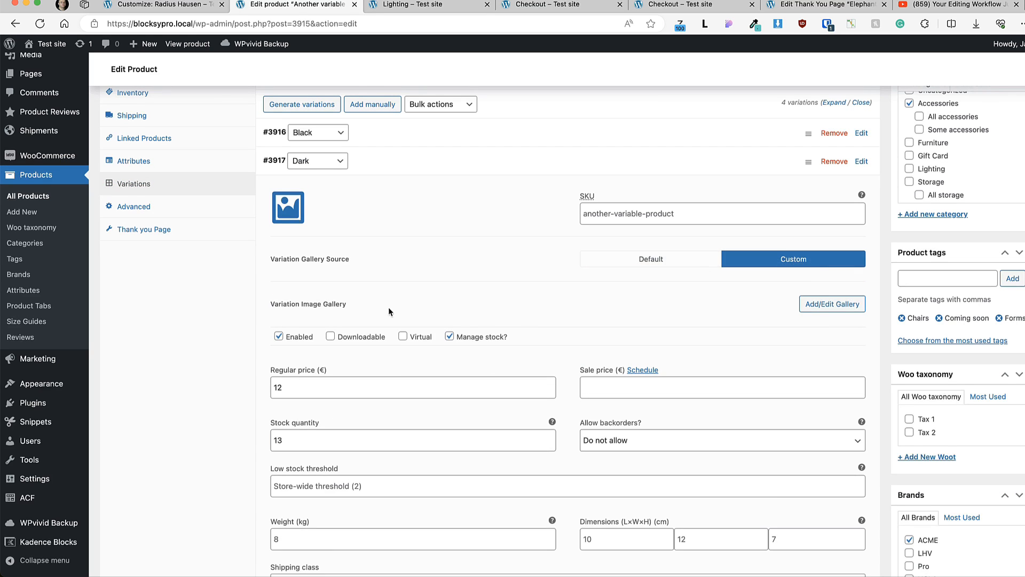
click(807, 305)
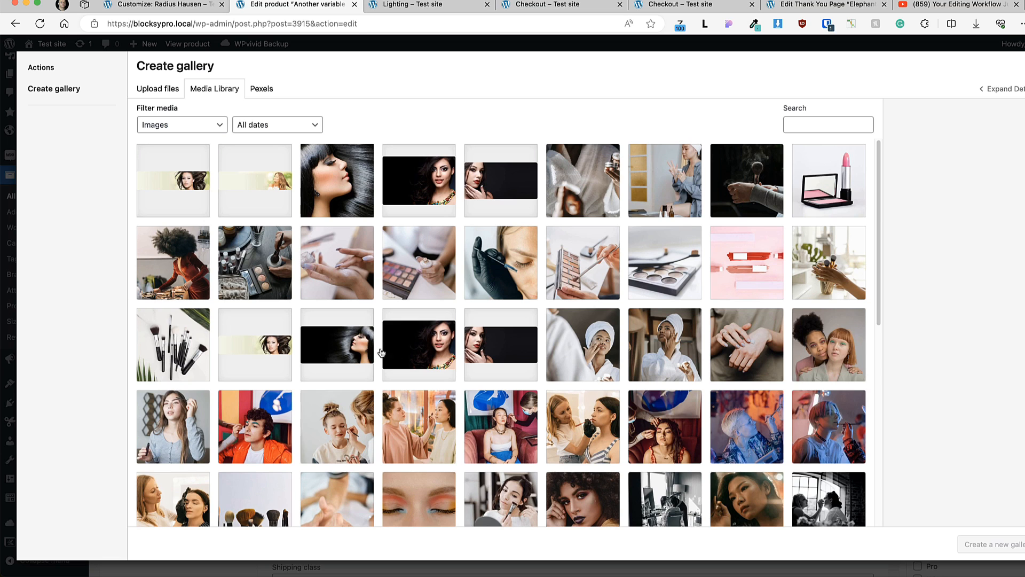
click(173, 428)
shift+click(427, 422)
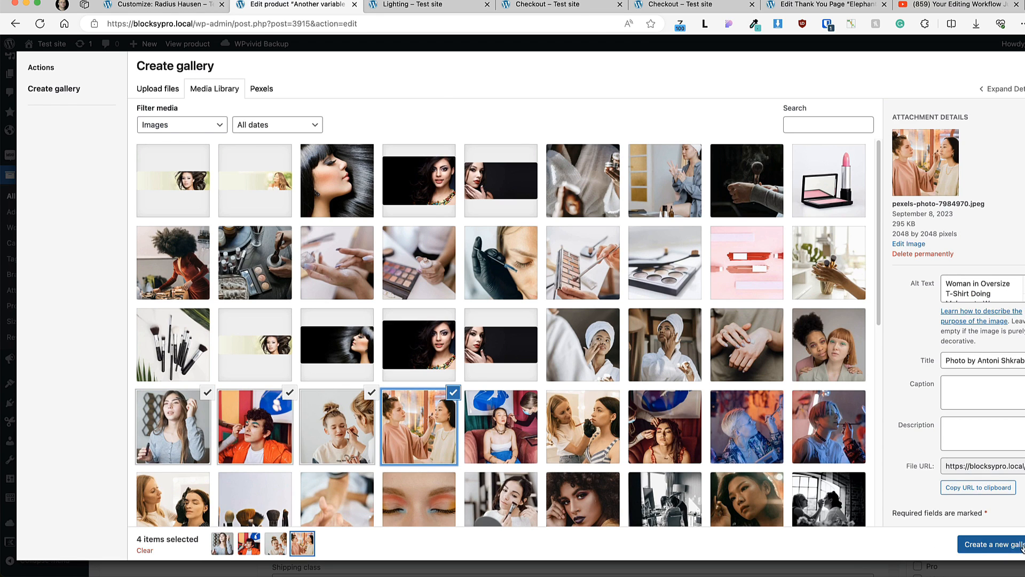
click(967, 545)
click(1004, 545)
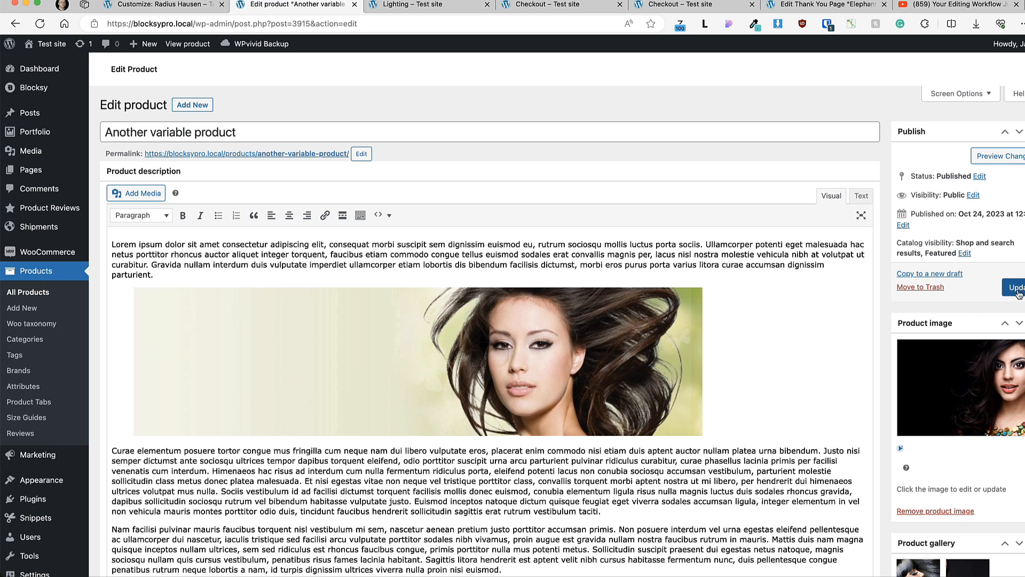
click(1017, 289)
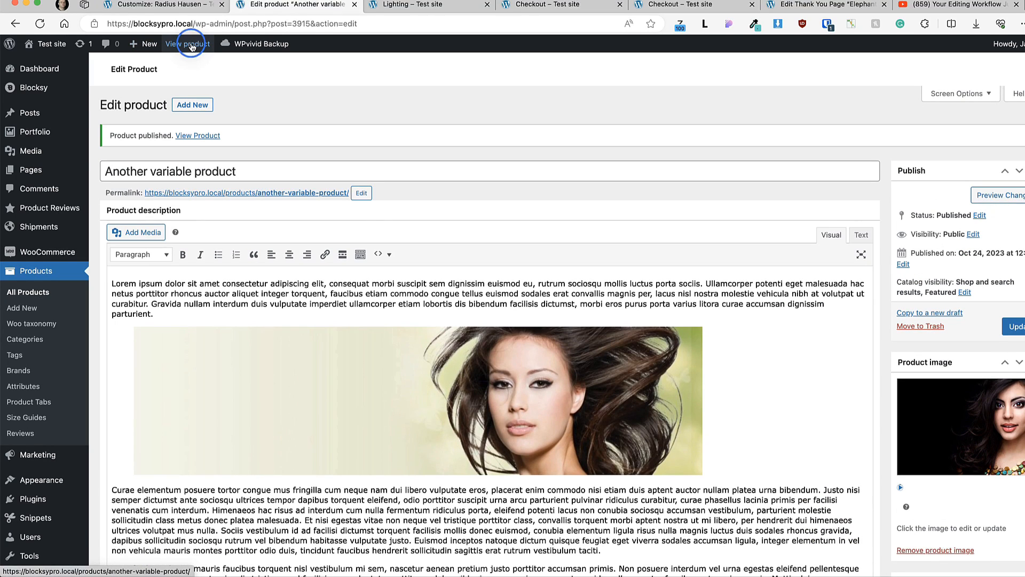
- View the variable product on the storefront and browse its gallery thumbnails before and after selecting the second color swatch
super+click(188, 44)
click(483, 4)
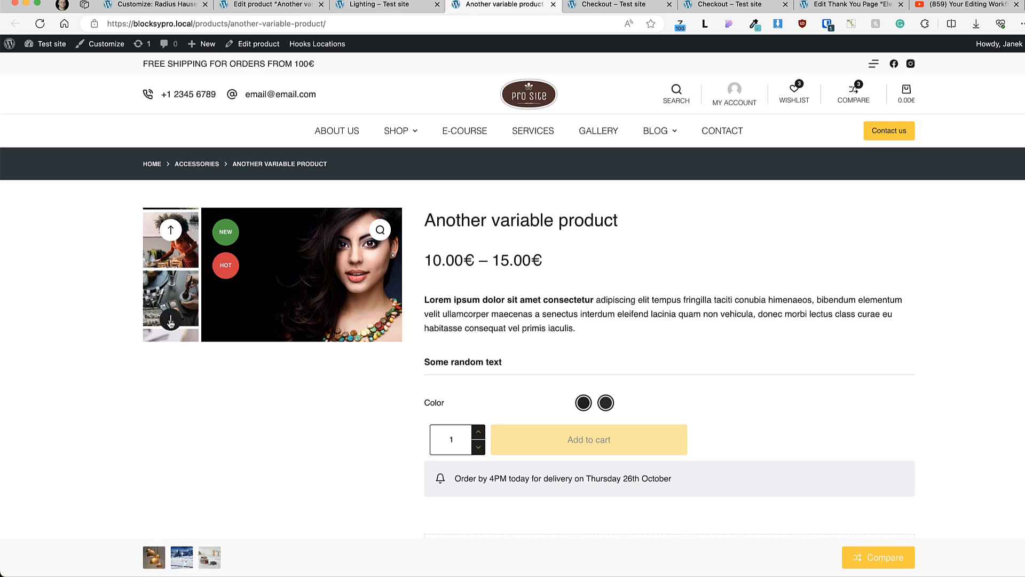
click(171, 321)
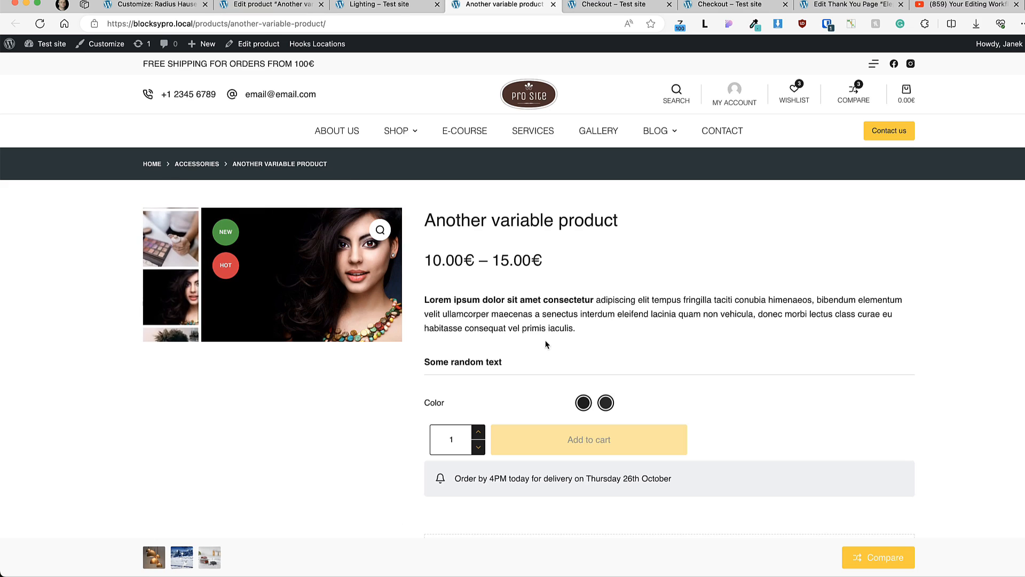
click(607, 403)
click(171, 321)
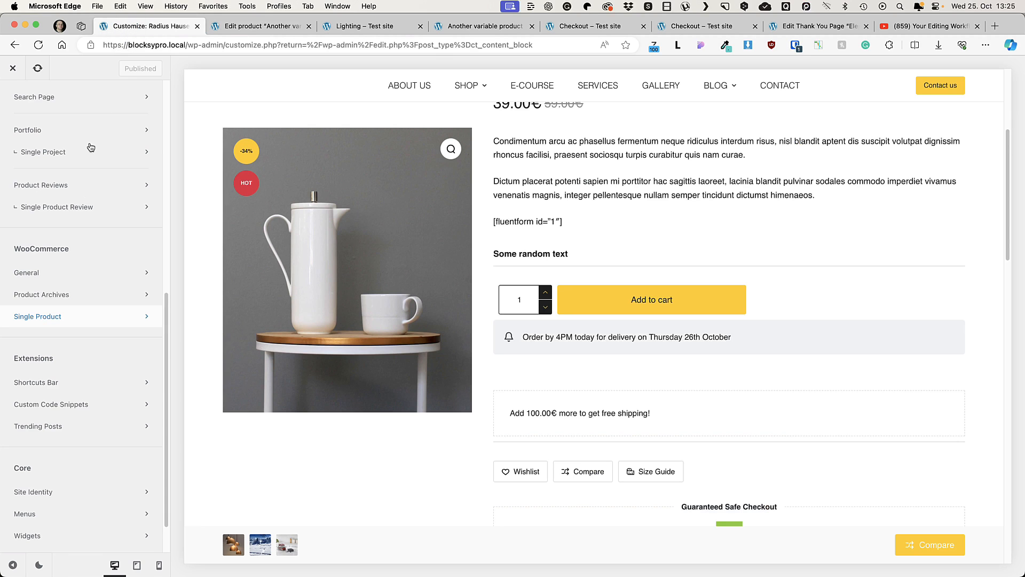
- Set the thumbnails position to Horizontal in the Customizer's product gallery options for single products
click(68, 316)
scroll(75, 374, down, 3)
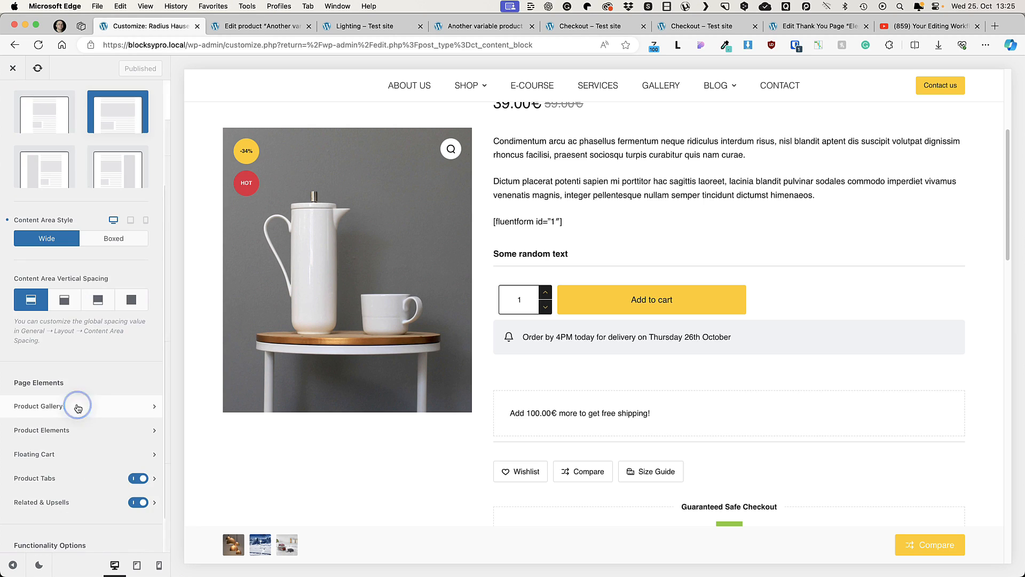
click(76, 403)
click(50, 439)
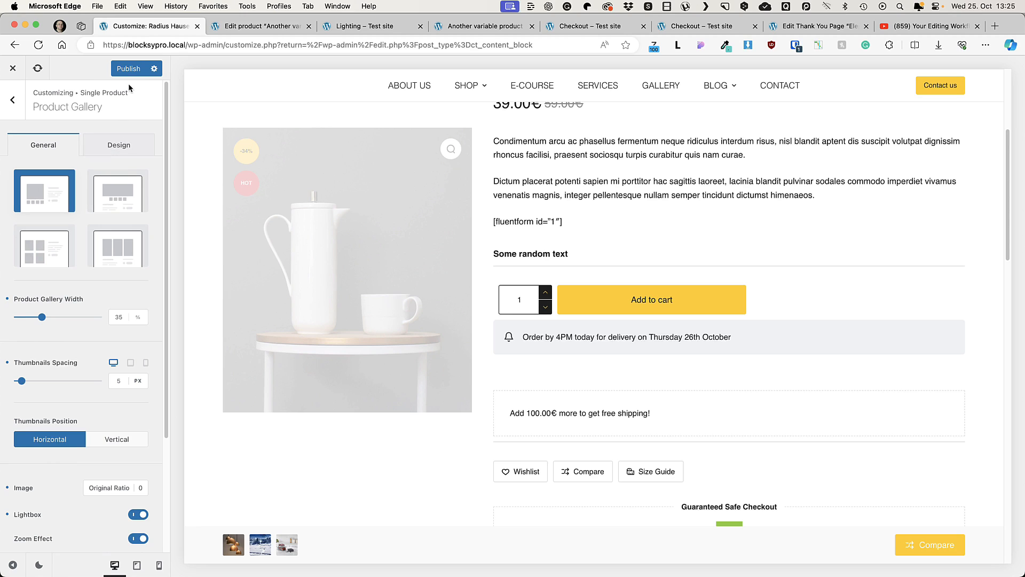
- Publish the product gallery changes, and compare the galleries of both color swatches on the reloaded variable product page
click(128, 68)
key(super+4)
click(39, 45)
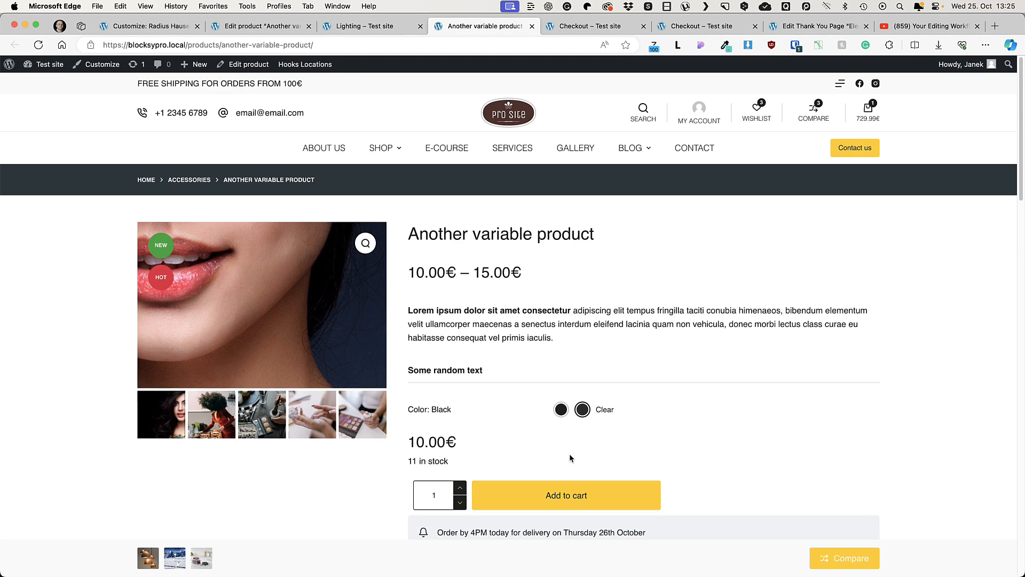
click(562, 410)
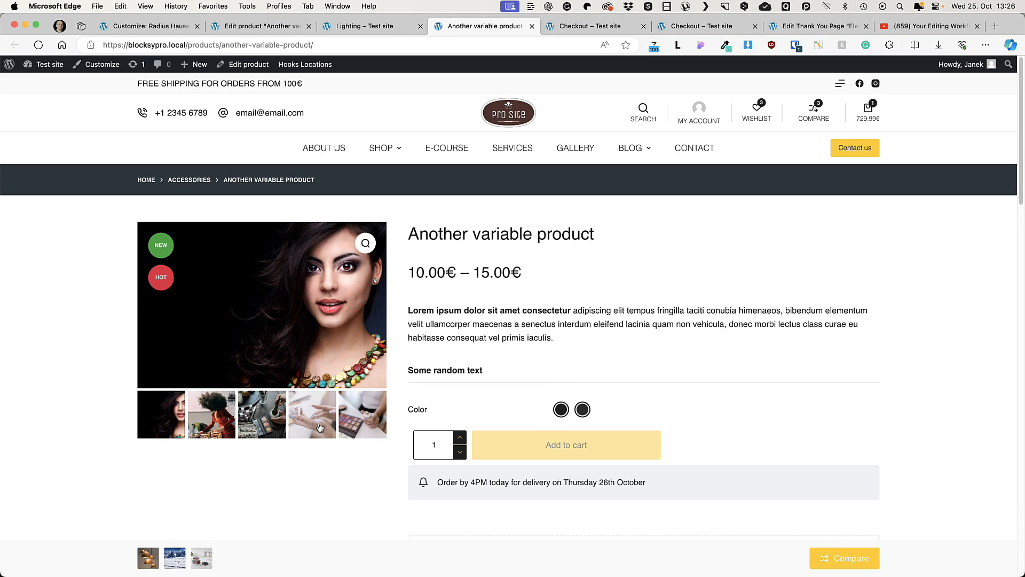
click(583, 411)
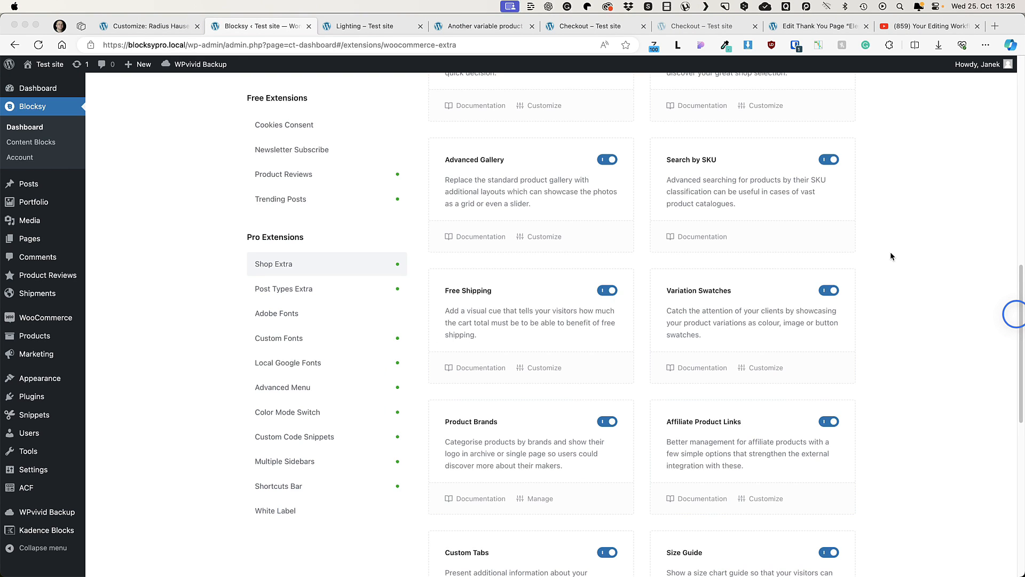
- Review the Search by SKU module in the Shop Extra extension and open the header Search element's settings in the Customizer
click(890, 219)
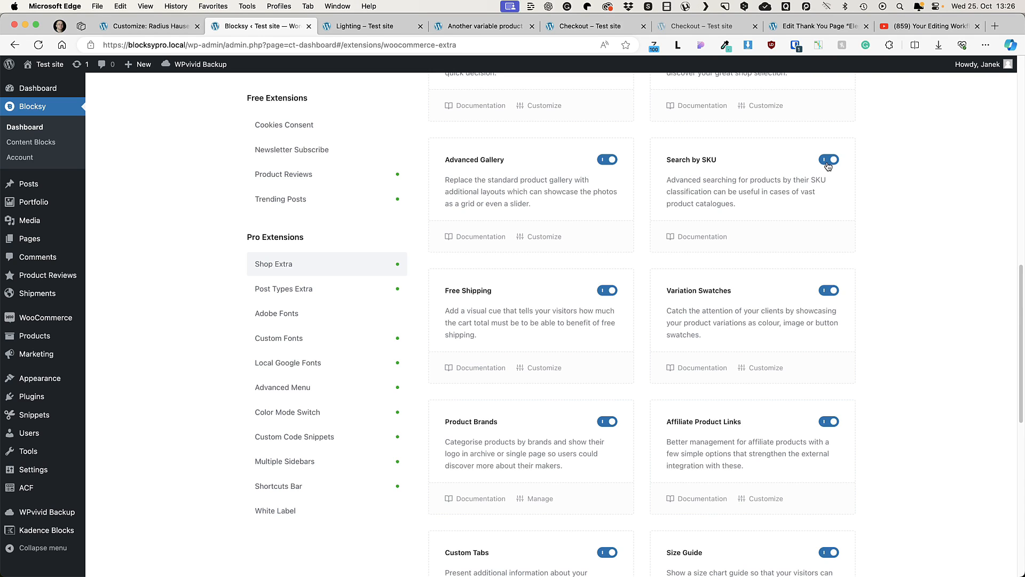
click(152, 25)
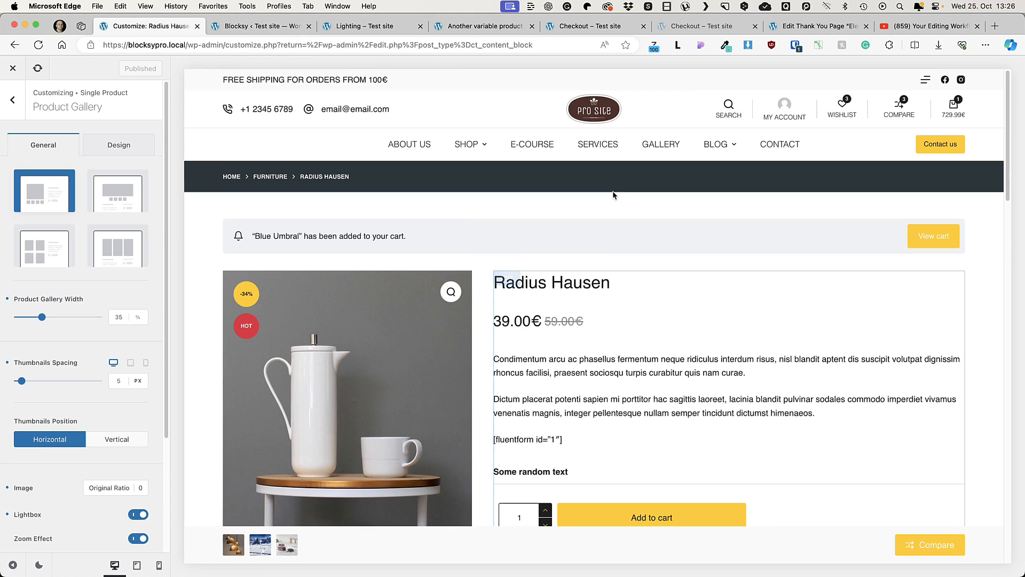
click(754, 110)
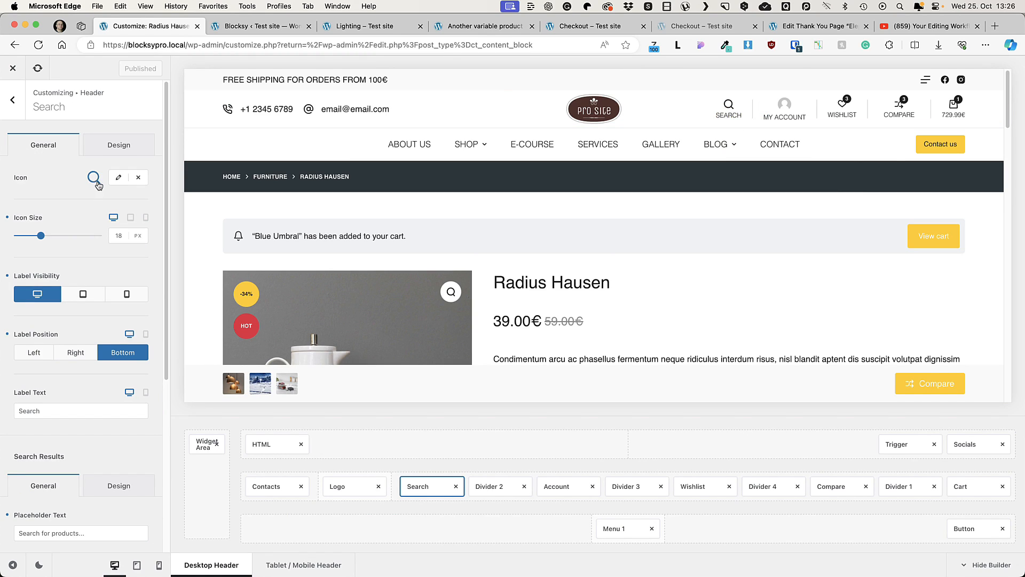
- Enable Live Results Product Status for the header search and exclude Product Review from its search-through criteria
scroll(49, 363, down, 5)
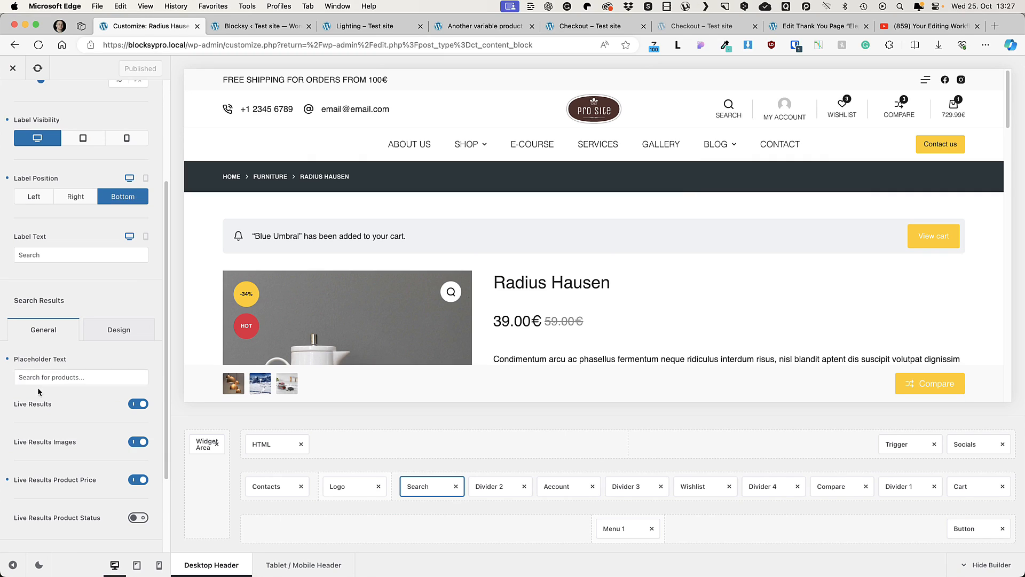
click(21, 375)
scroll(137, 379, down, 1)
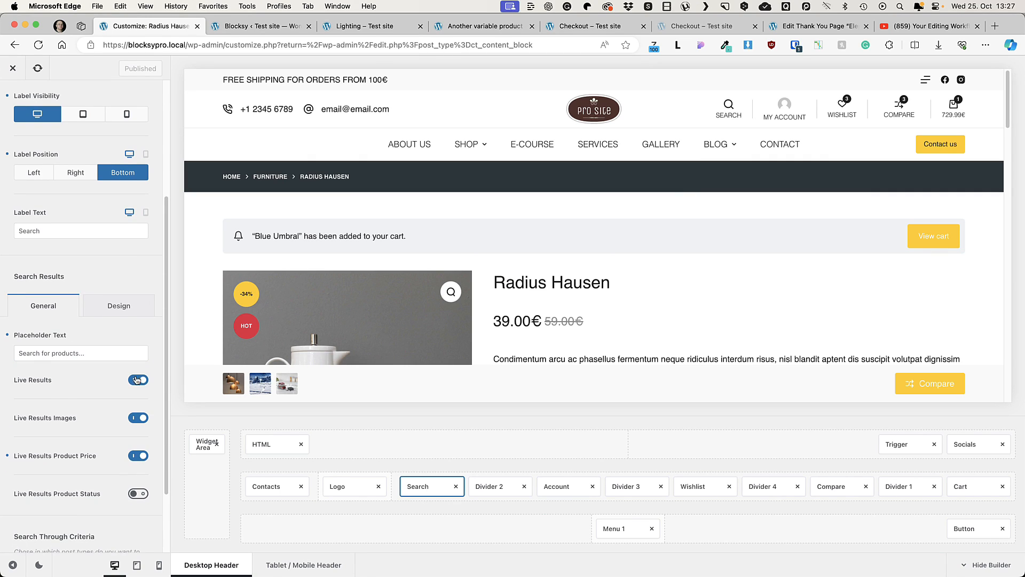
scroll(135, 381, down, 3)
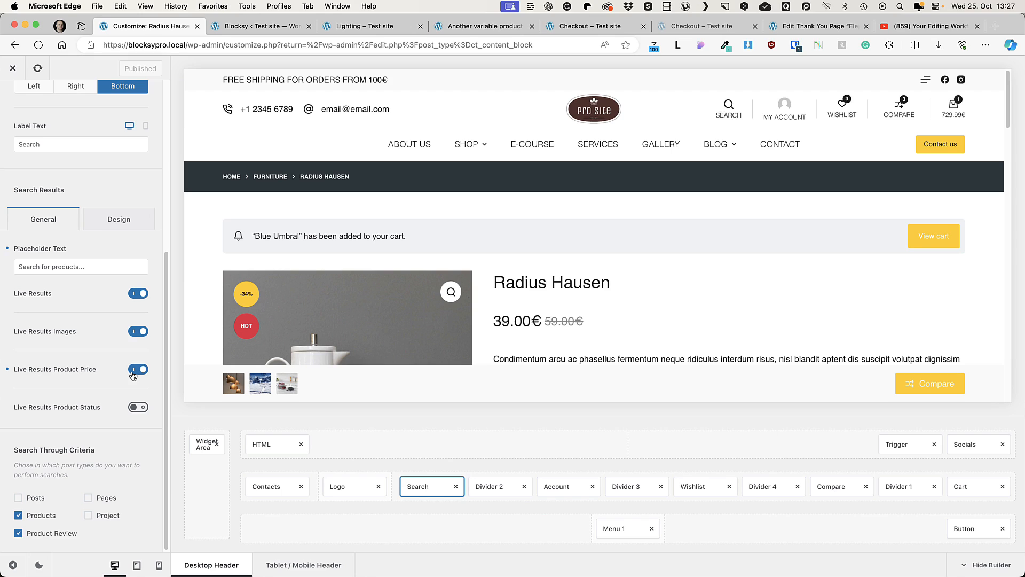
scroll(133, 376, down, 1)
click(138, 406)
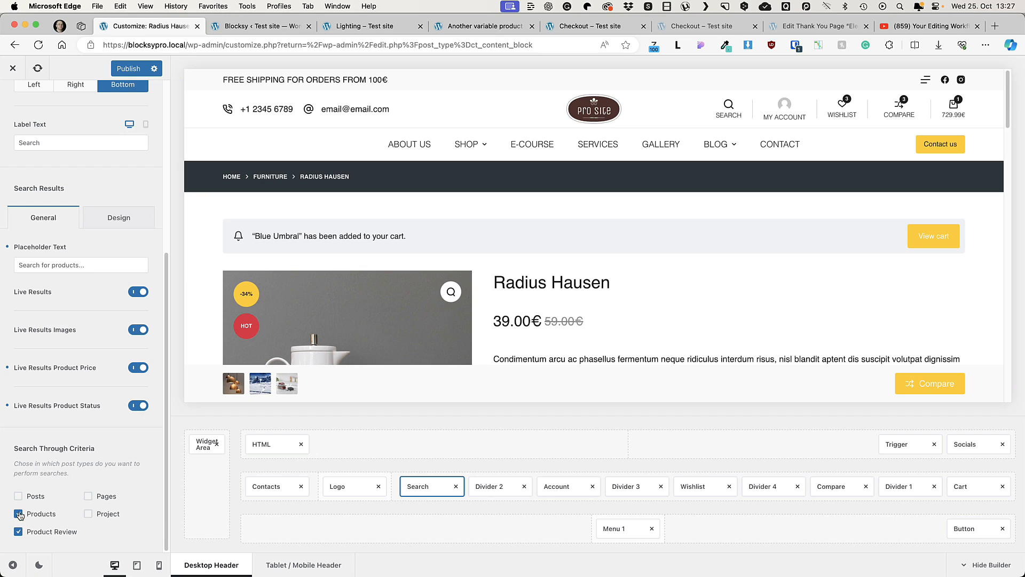
click(19, 532)
scroll(117, 502, up, 5)
- Set the header search label's default font color to white and publish the changes
click(140, 145)
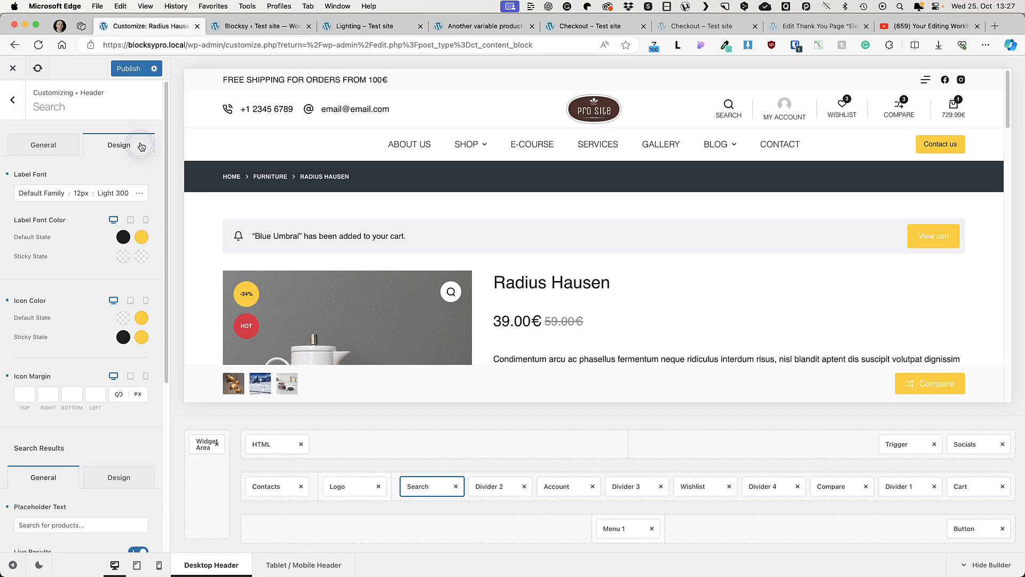
click(123, 236)
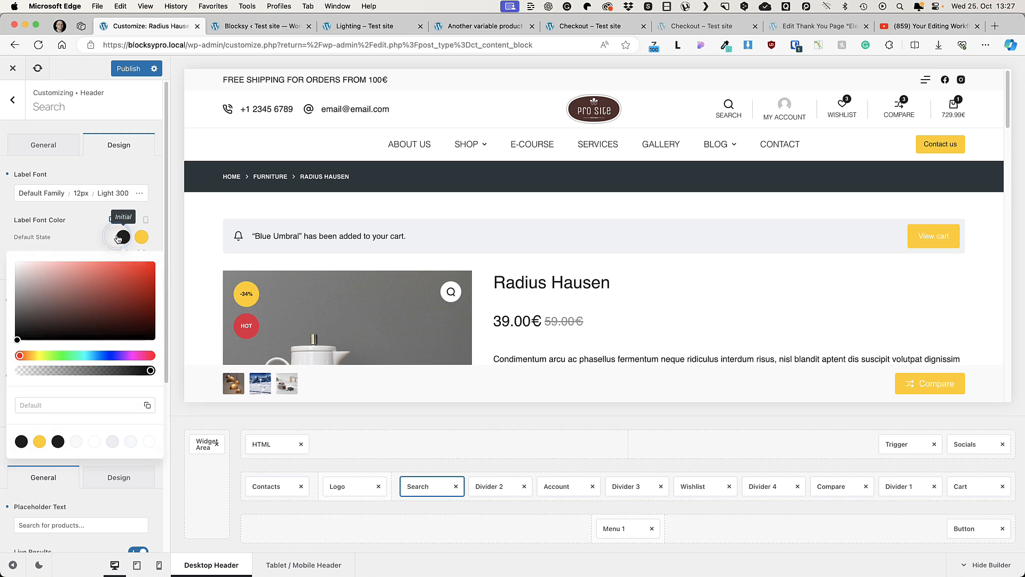
click(37, 297)
click(126, 69)
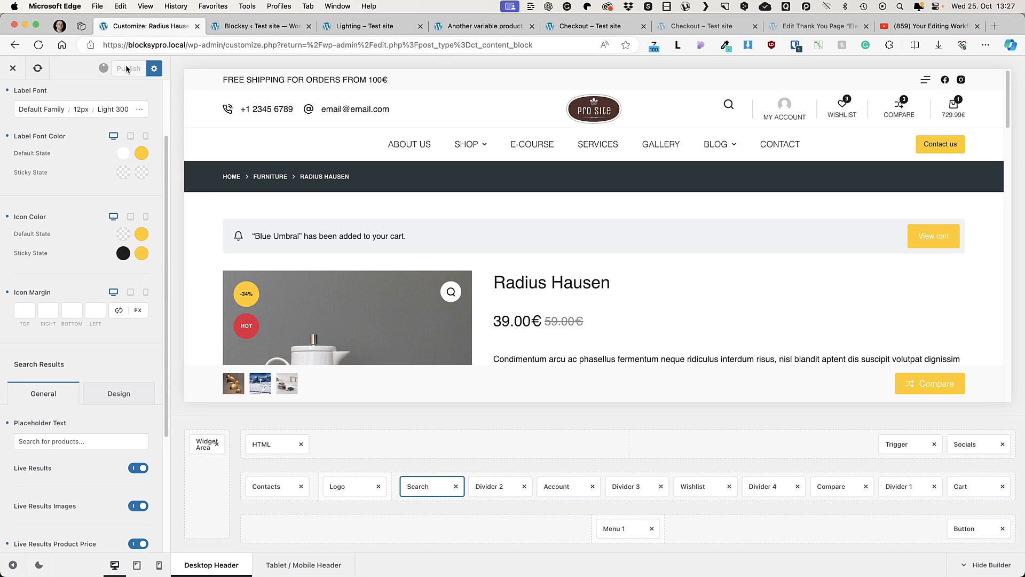
- Reload the variable product's storefront page and locate its SKU below the extra features list
click(458, 25)
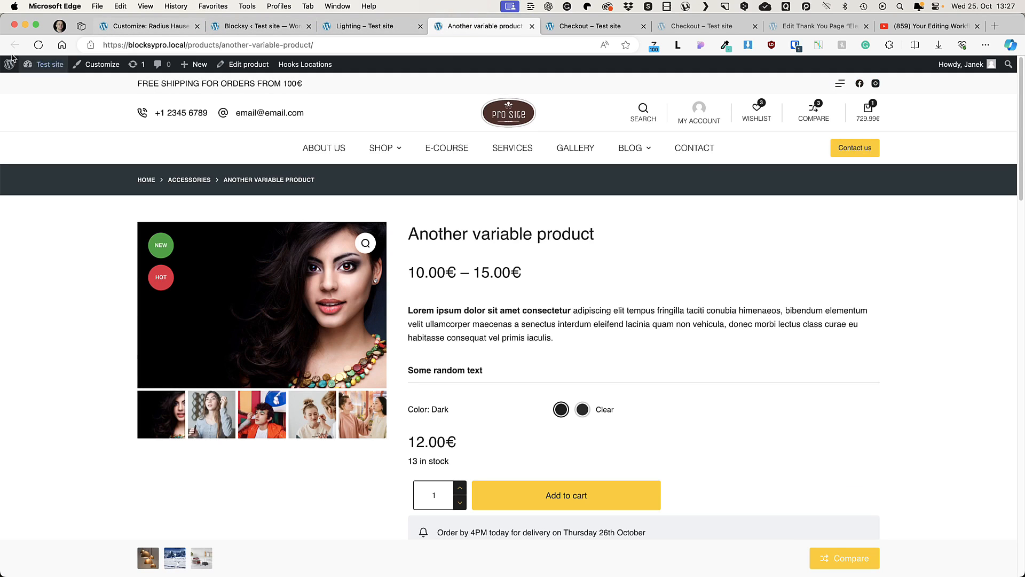
click(38, 45)
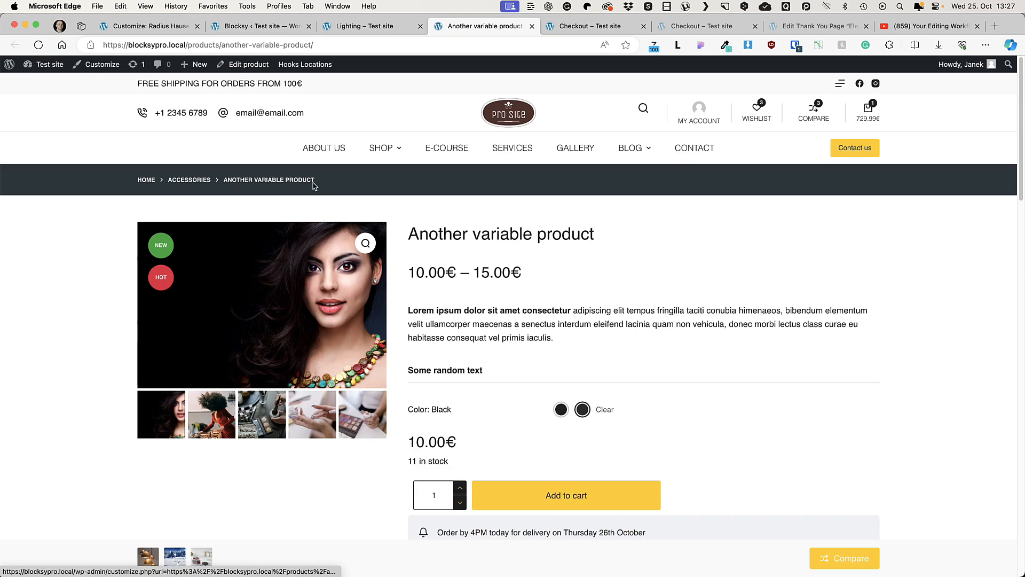
scroll(761, 379, down, 10)
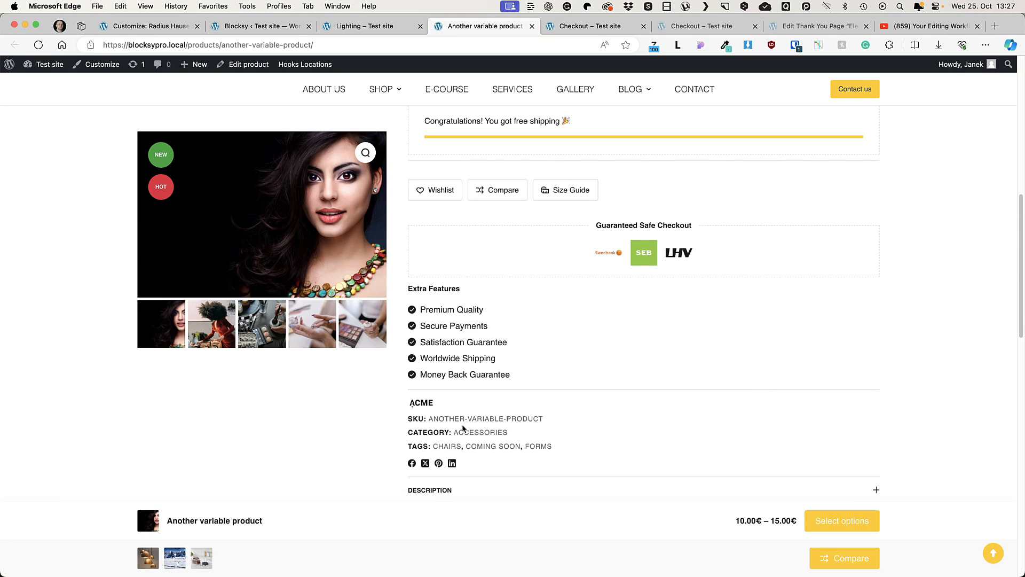
double_click(443, 418)
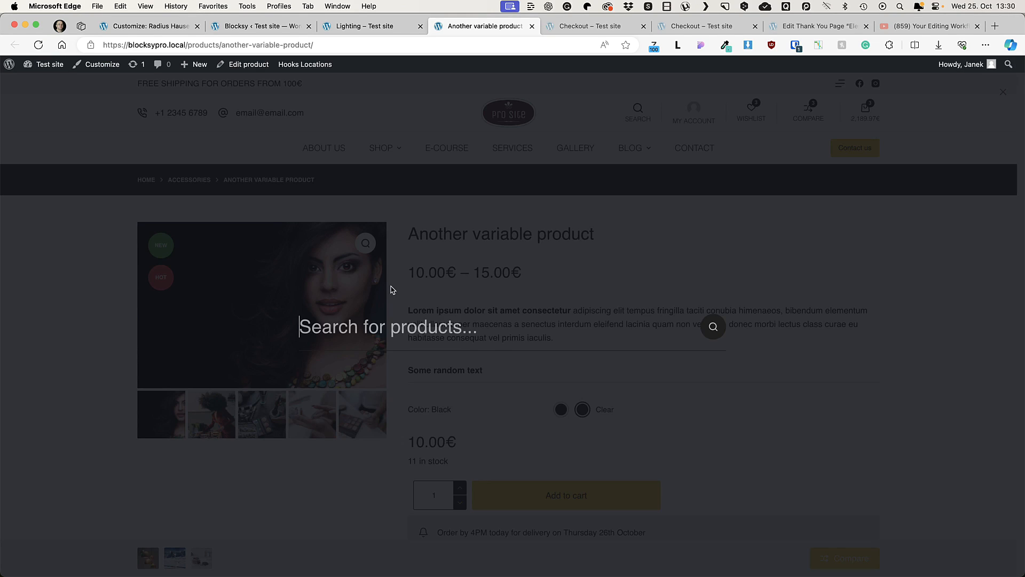
- Search the storefront products for "another" and open Another variable product from the live results
text(another)
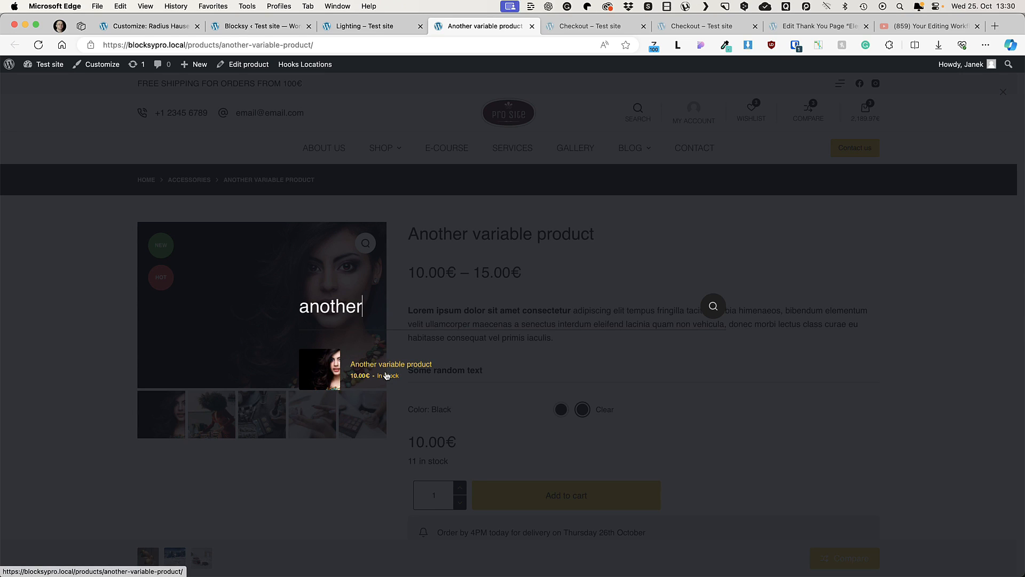
click(386, 375)
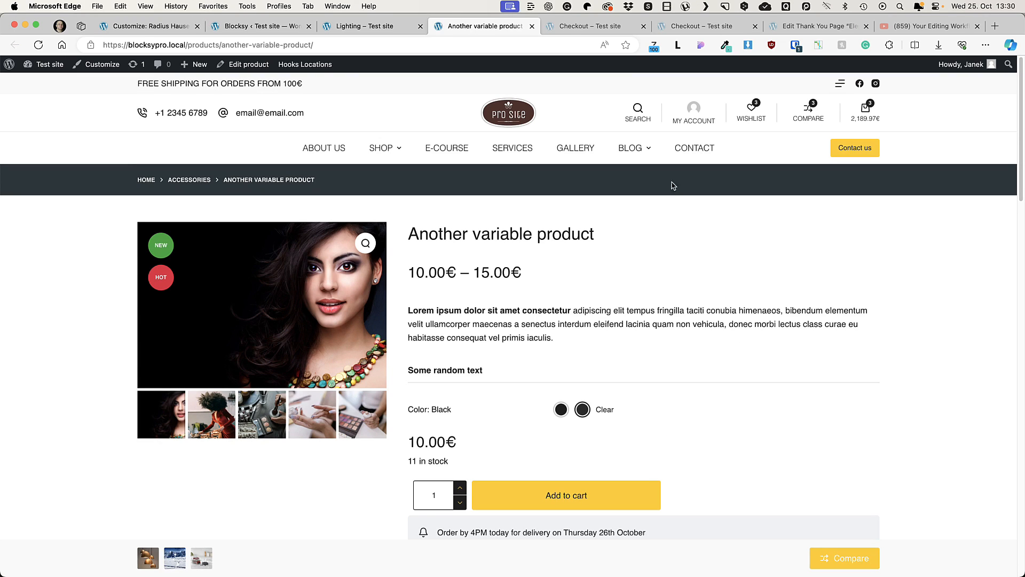
- Add the Search Box element to the middle of the header's top row in the Customizer
click(148, 27)
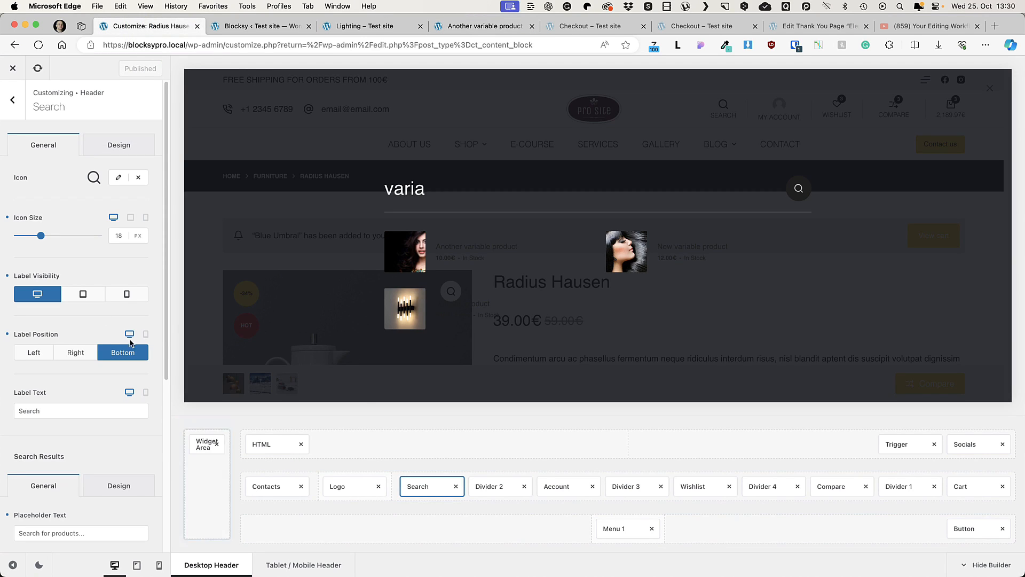
click(465, 218)
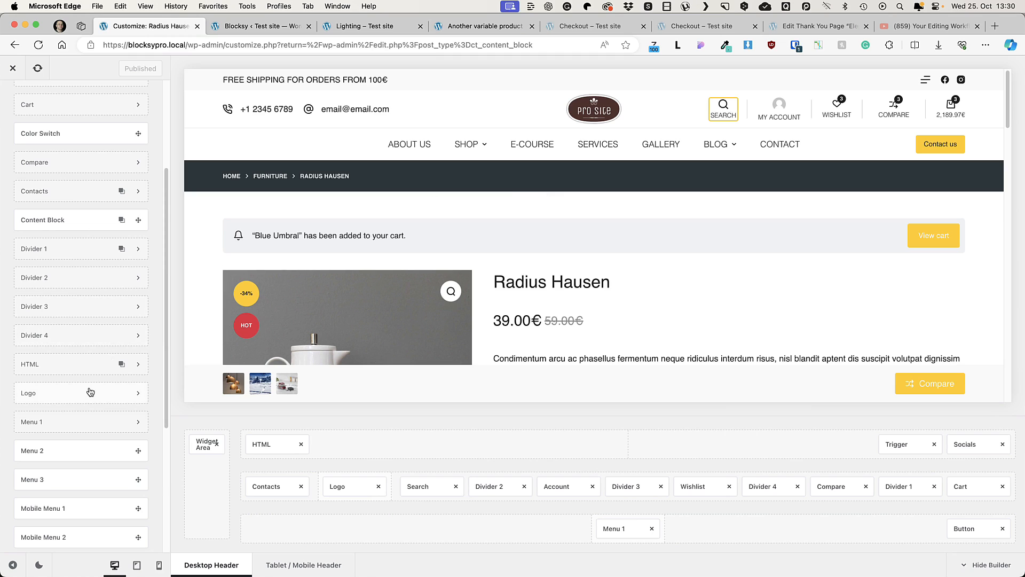
scroll(91, 387, down, 5)
drag(56, 403, 672, 437)
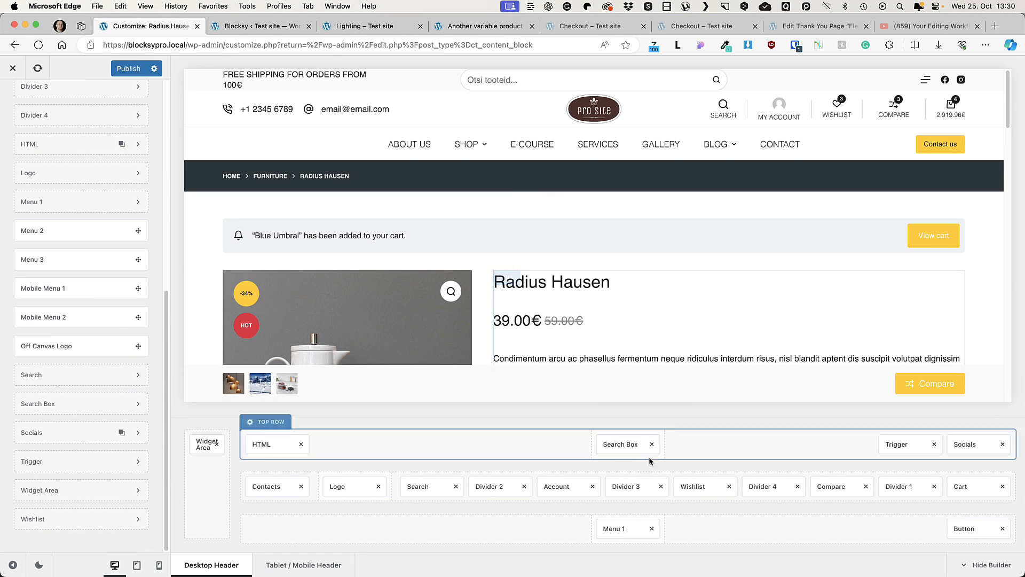
- Give the Search Box the placeholder "Search for products...", enable Live Results and Taxonomy Filter, and limit its search criteria to Products
click(606, 451)
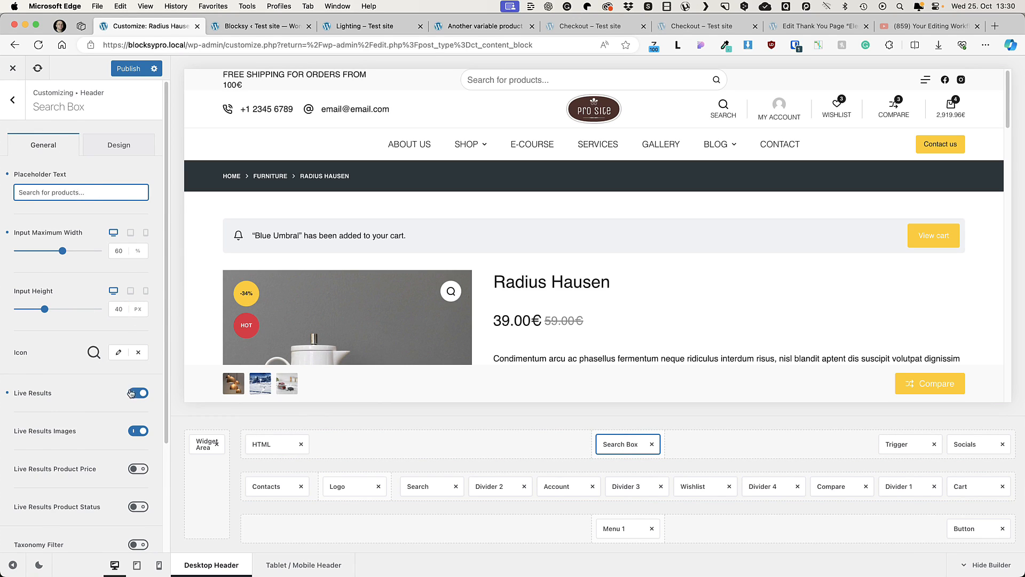
scroll(134, 398, down, 1)
scroll(135, 400, down, 5)
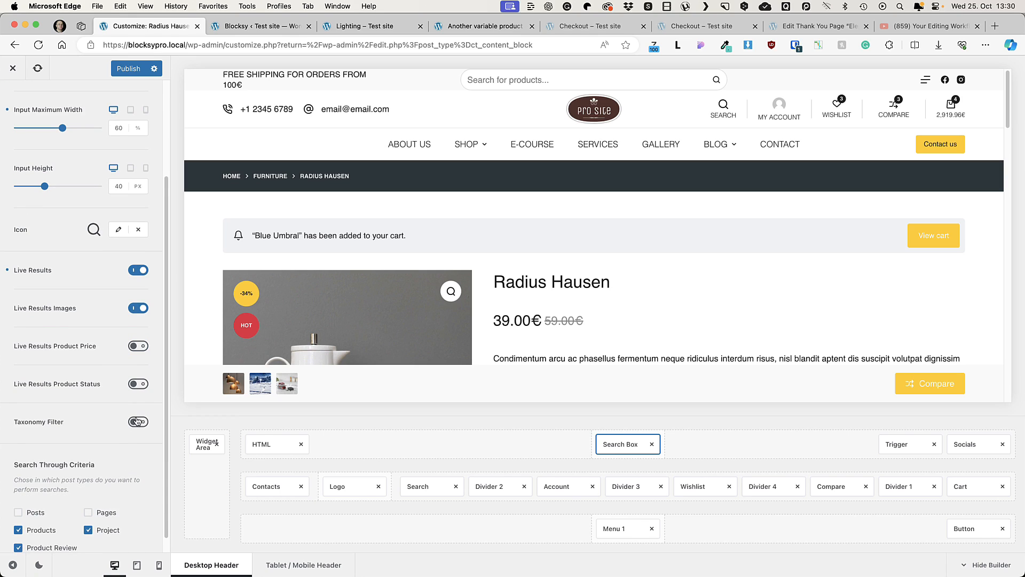
click(137, 422)
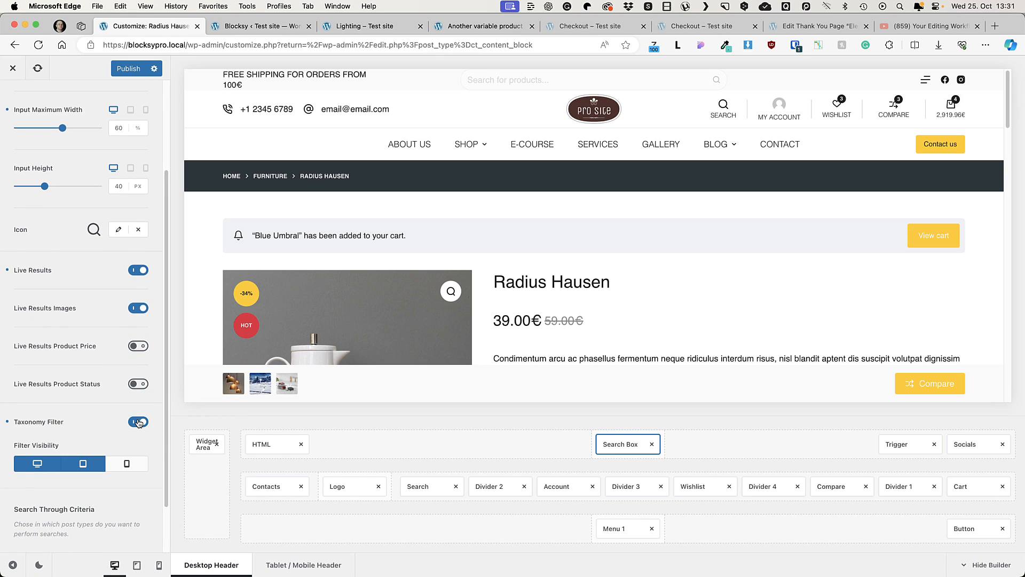
scroll(139, 423, down, 3)
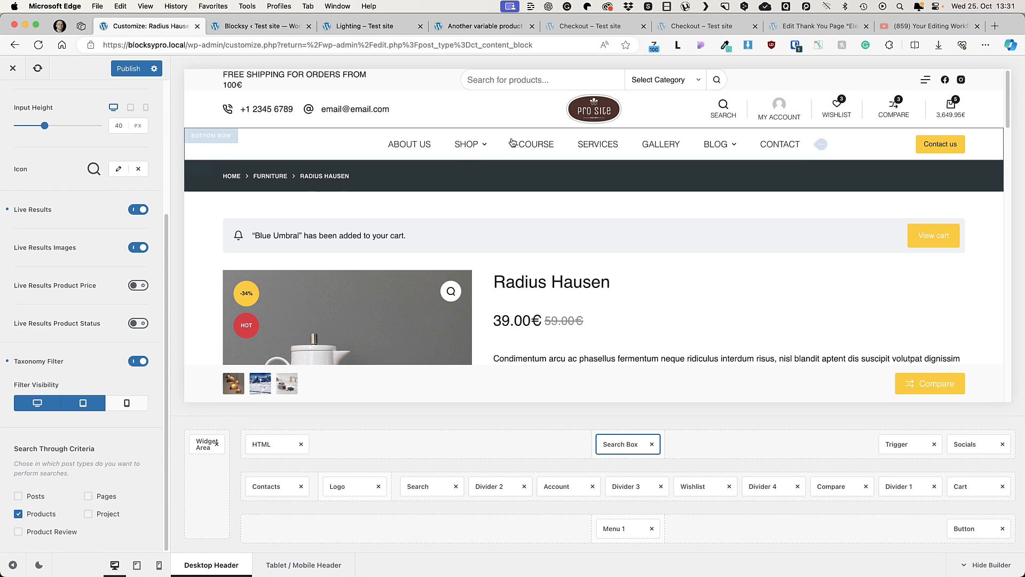
- Examine the Search Box's category choices in the preview and its design options
click(697, 81)
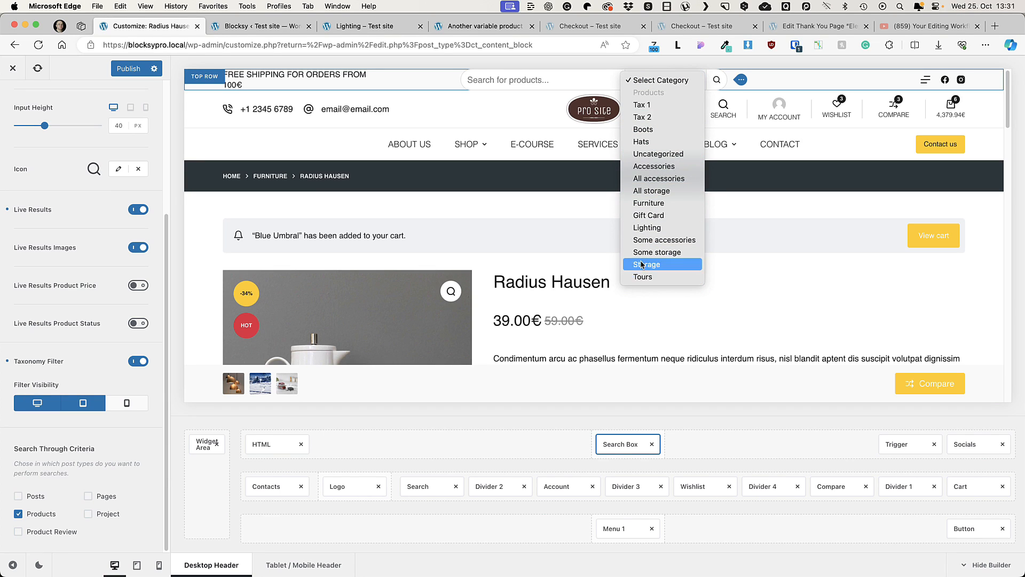
click(121, 427)
scroll(149, 213, up, 5)
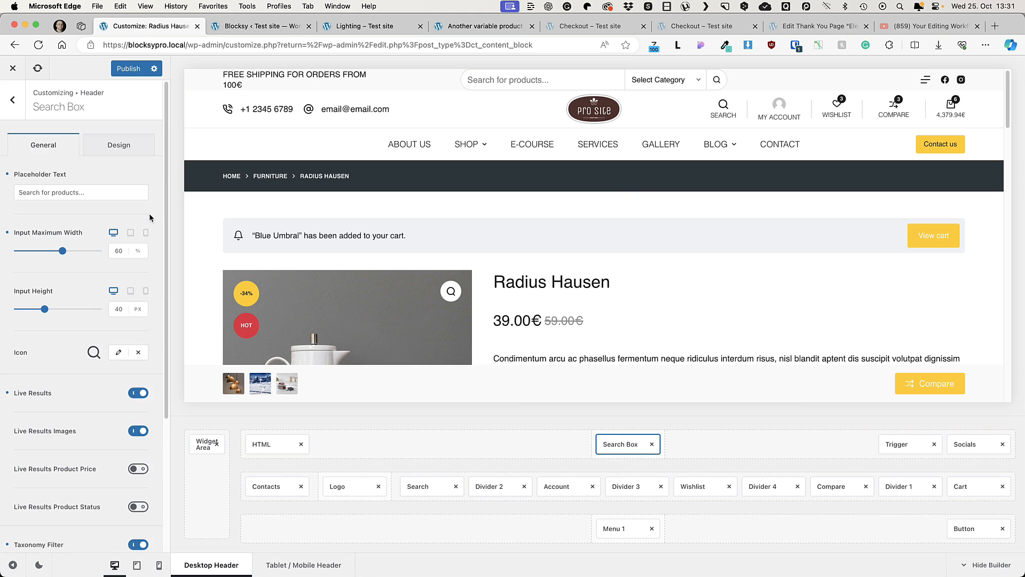
click(123, 154)
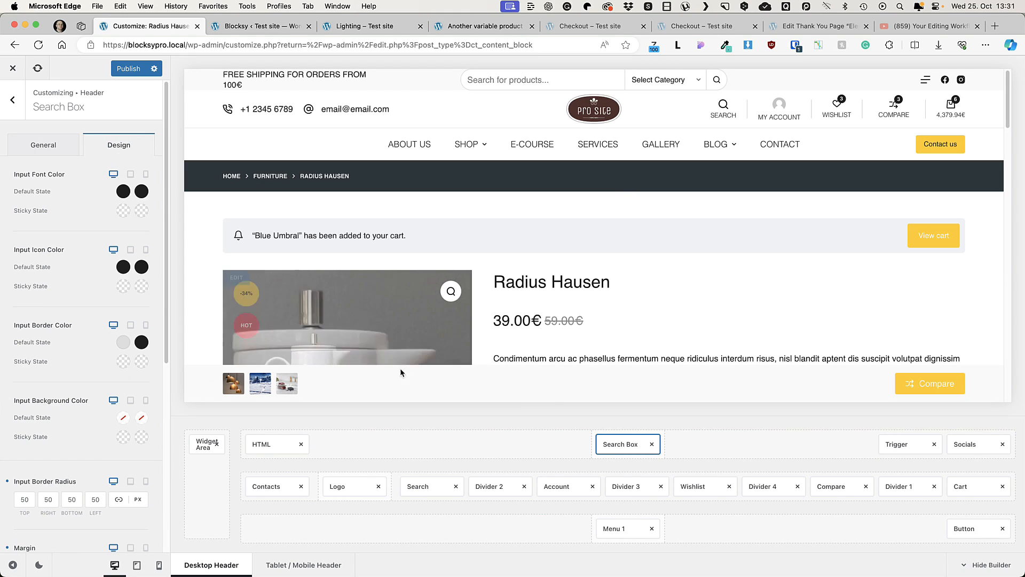
- Remove the Search Box from the header's top row and leave the header settings
click(652, 444)
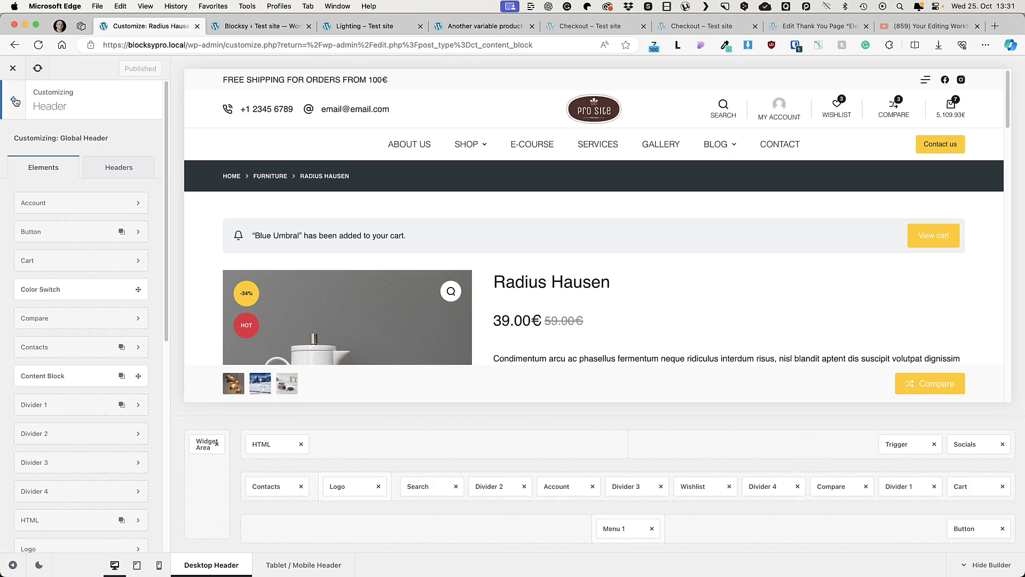
click(15, 102)
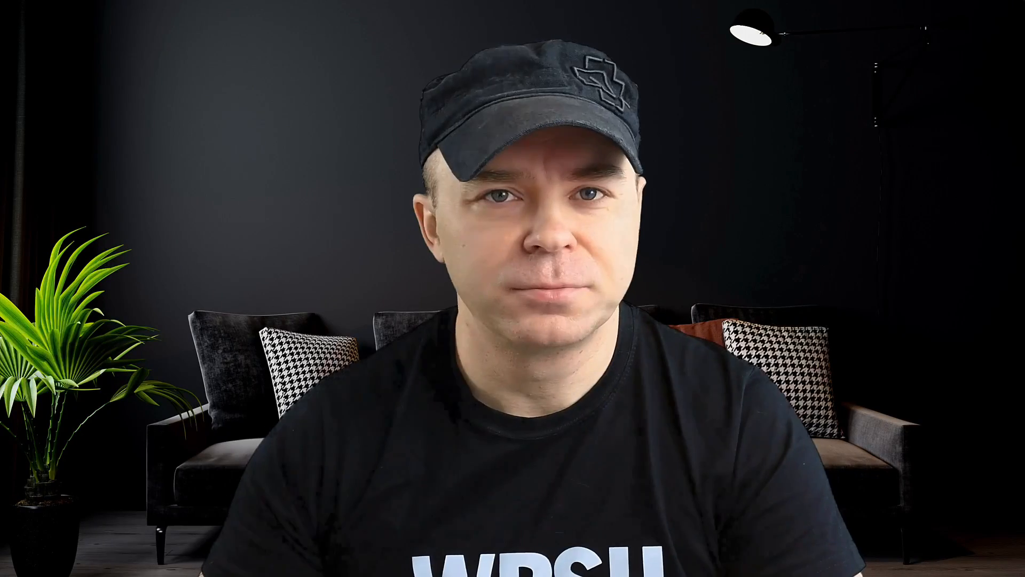